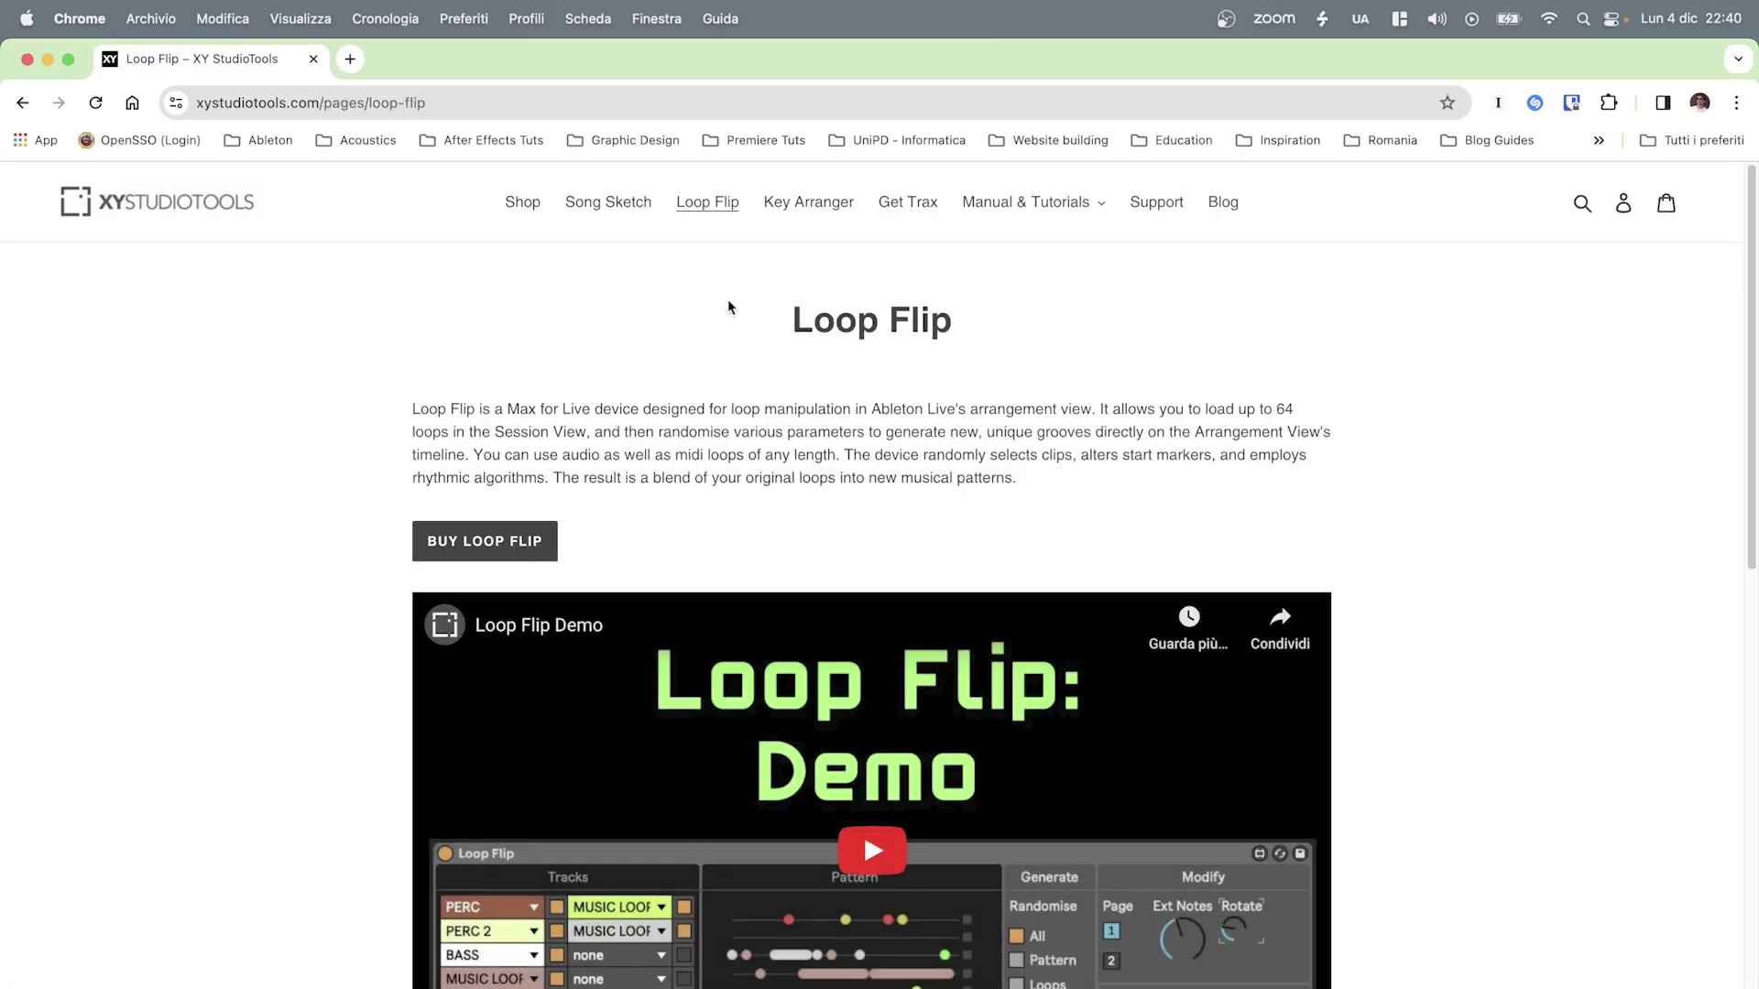
- Look through the demo and tutorial videos on the Loop Flip product page
{"action": "scroll", "coordinate": [728, 299], "scroll_direction": "down", "scroll_amount": 2}
{"action": "scroll", "coordinate": [727, 299], "scroll_direction": "down", "scroll_amount": 6}
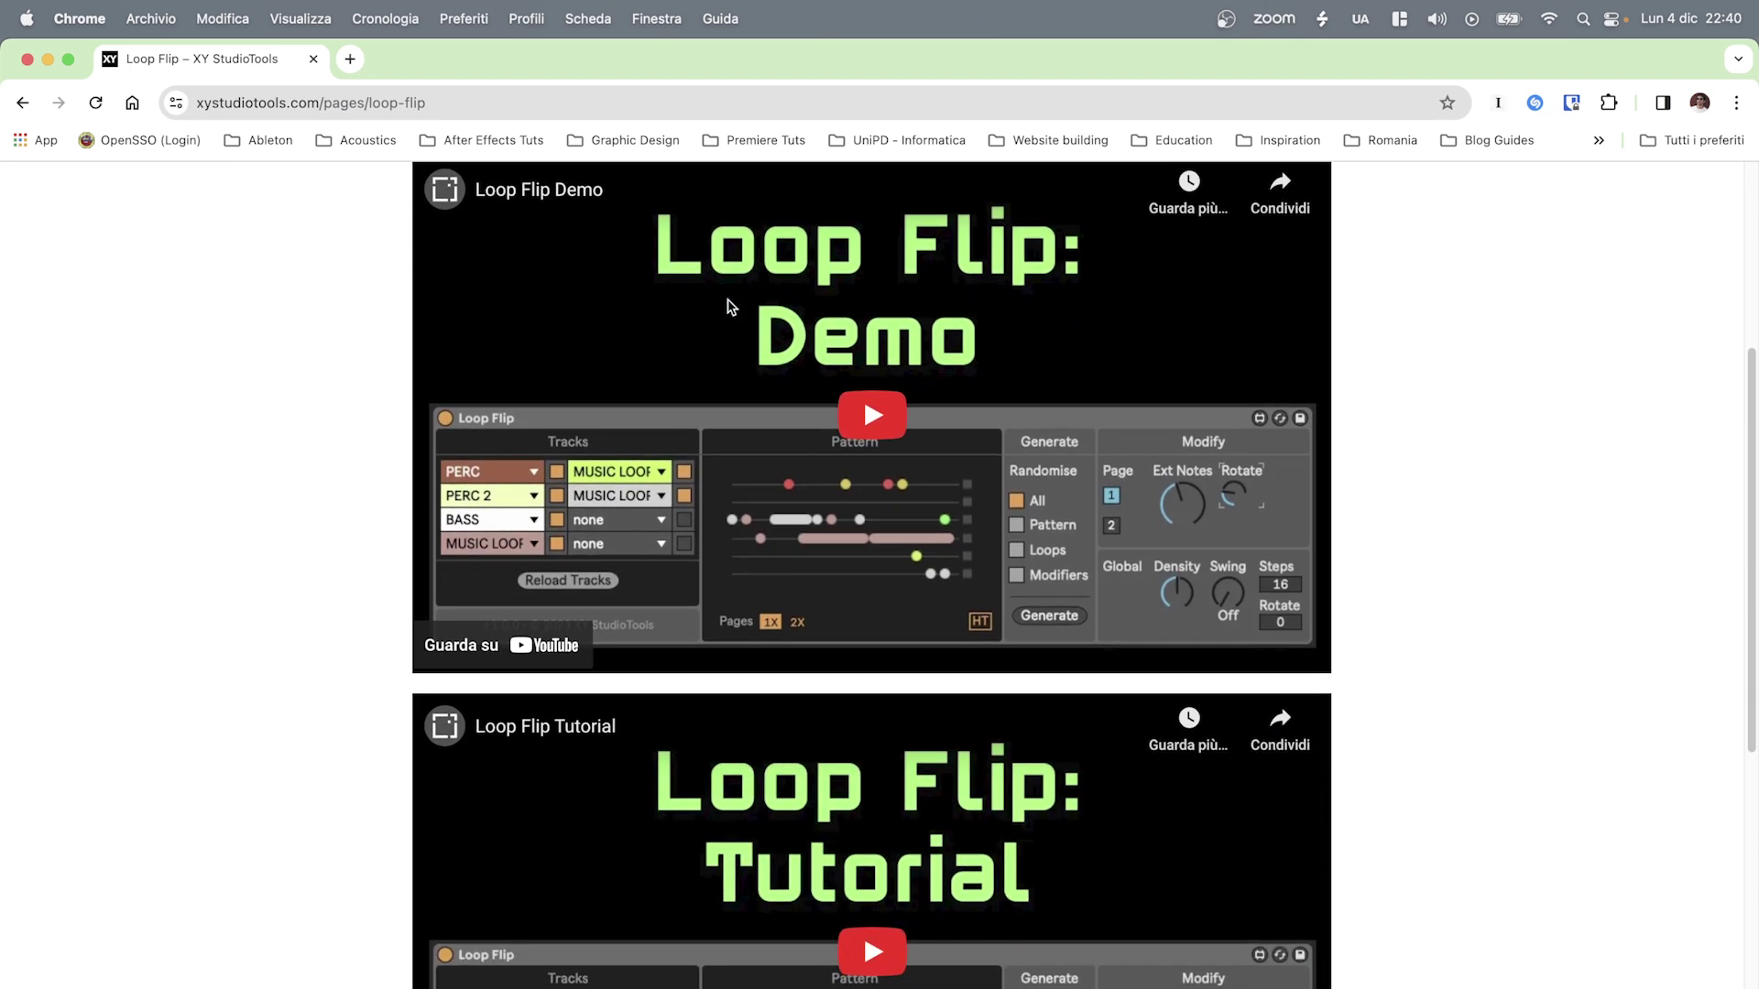
{"action": "scroll", "coordinate": [728, 302], "scroll_direction": "down", "scroll_amount": 8}
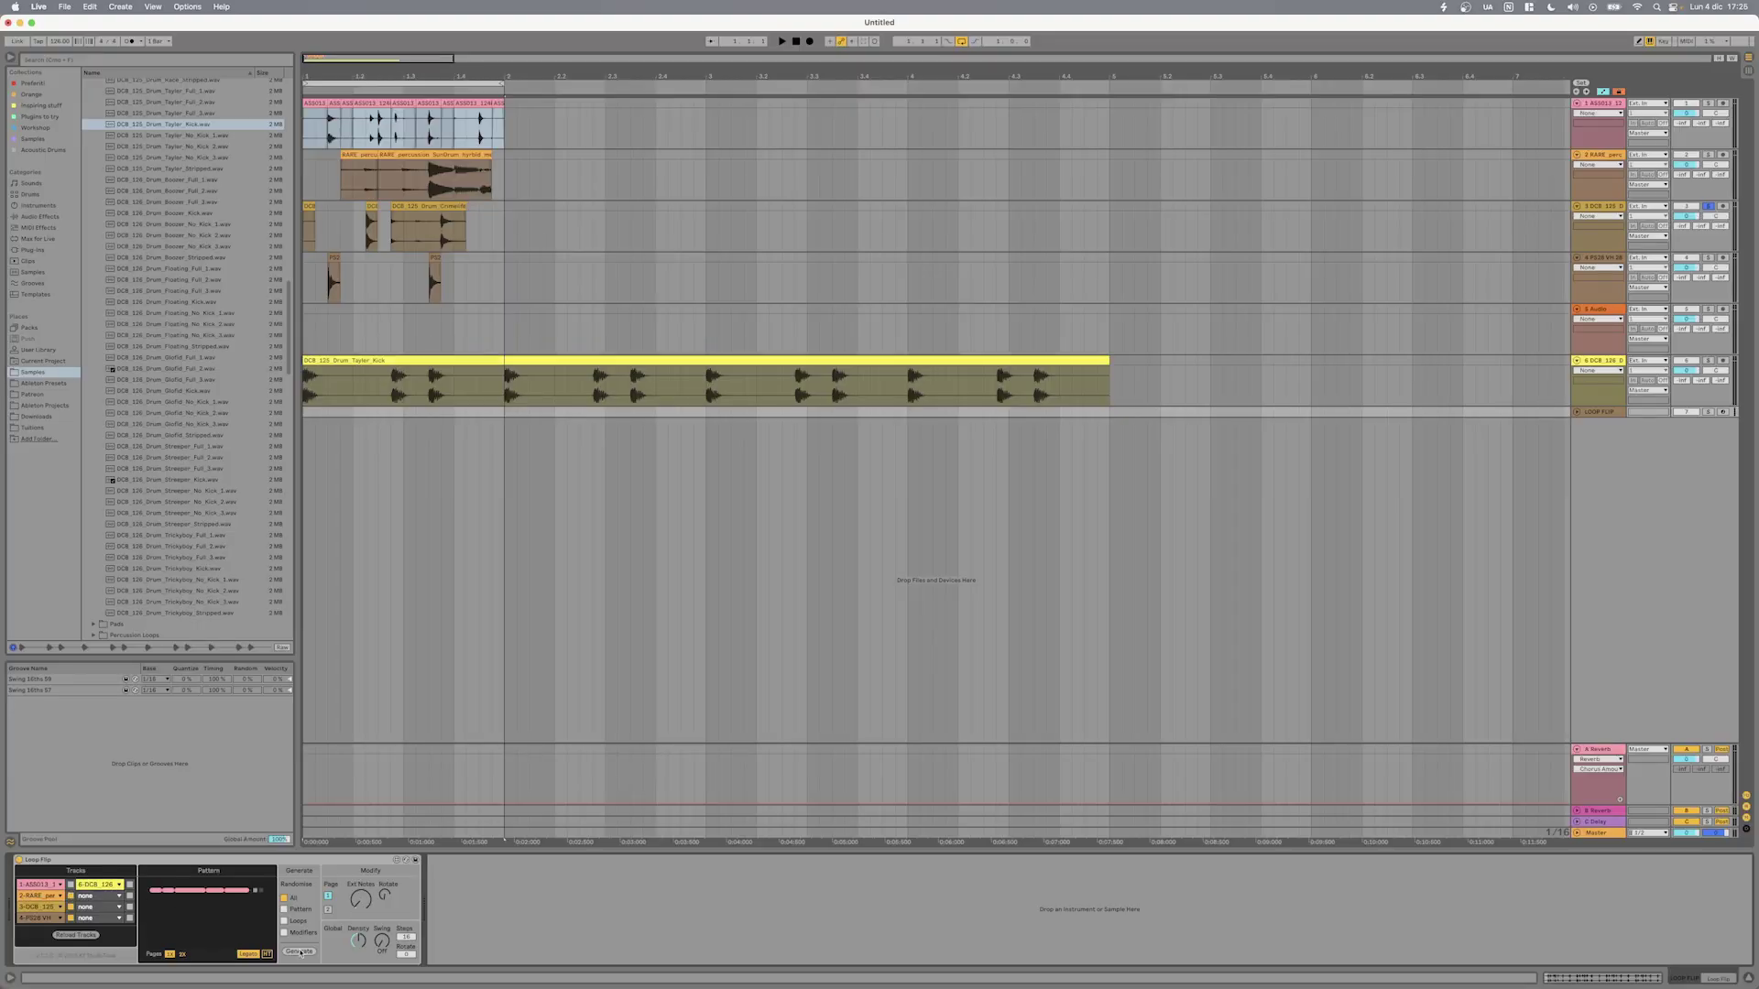
- Switch to Ableton Live and generate a new loop pattern with the Loop Flip device
{"action": "left_click", "coordinate": [300, 953]}
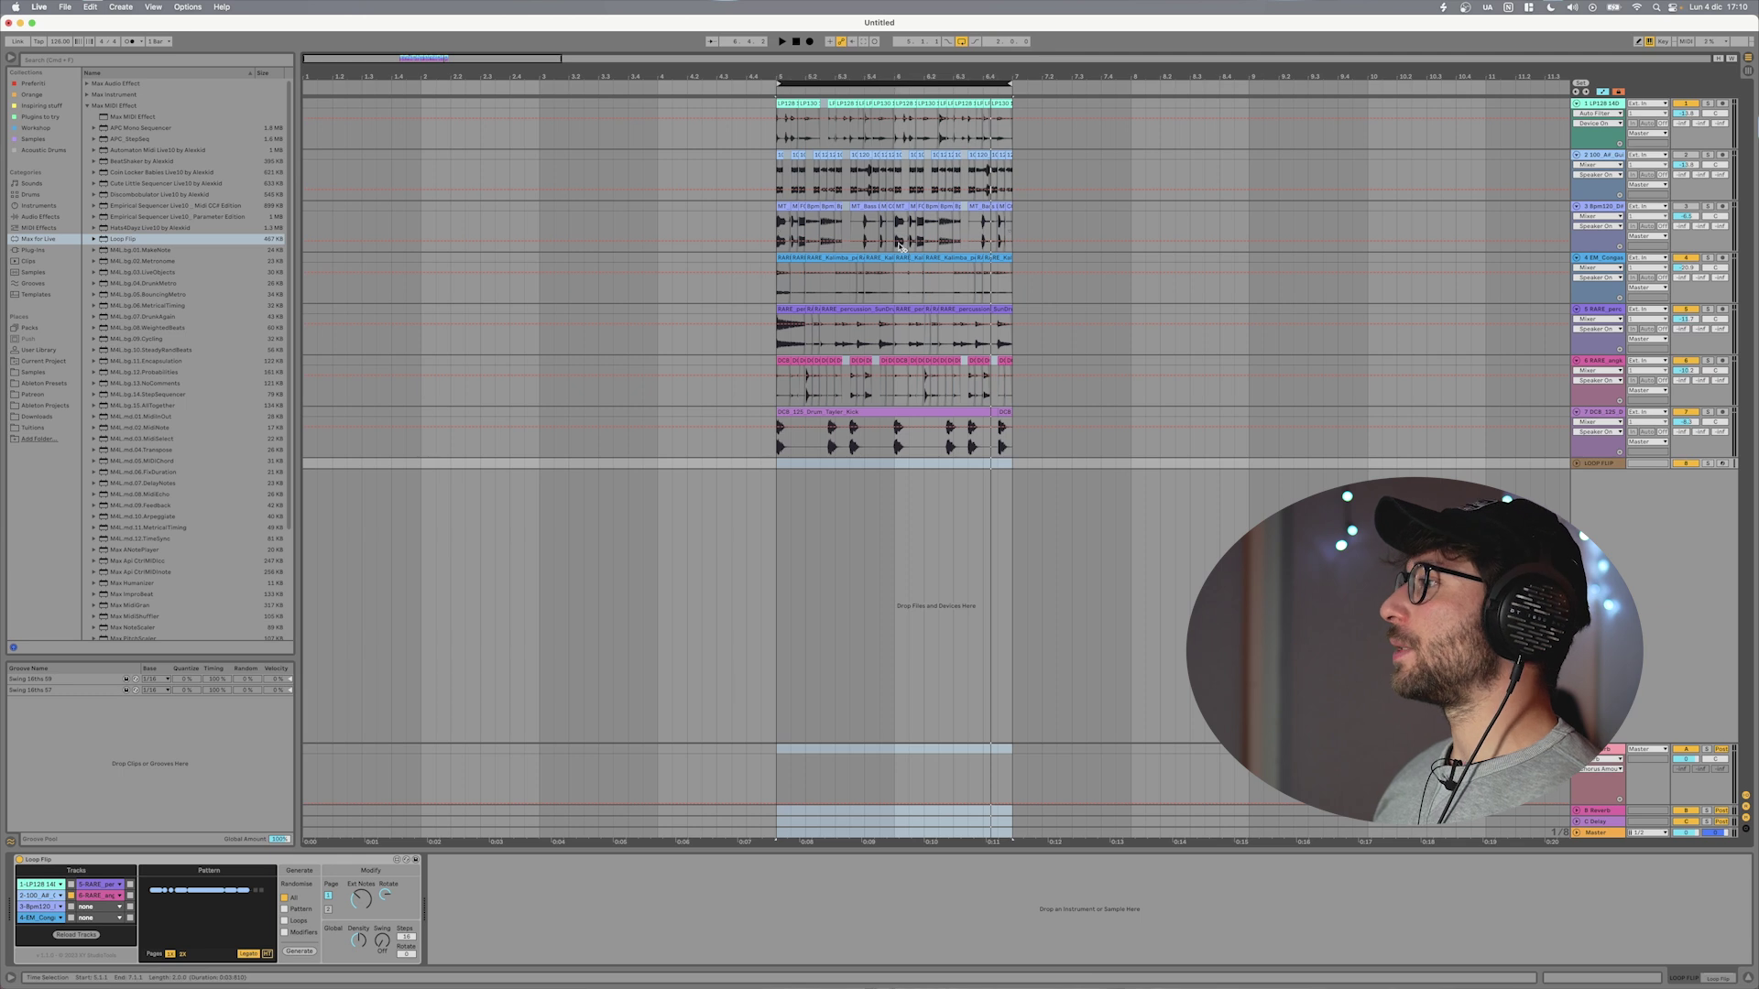
- Inspect the generated clips up close in the arrangement, especially the slices on the fourth track
{"action": "left_click", "coordinate": [1063, 283]}
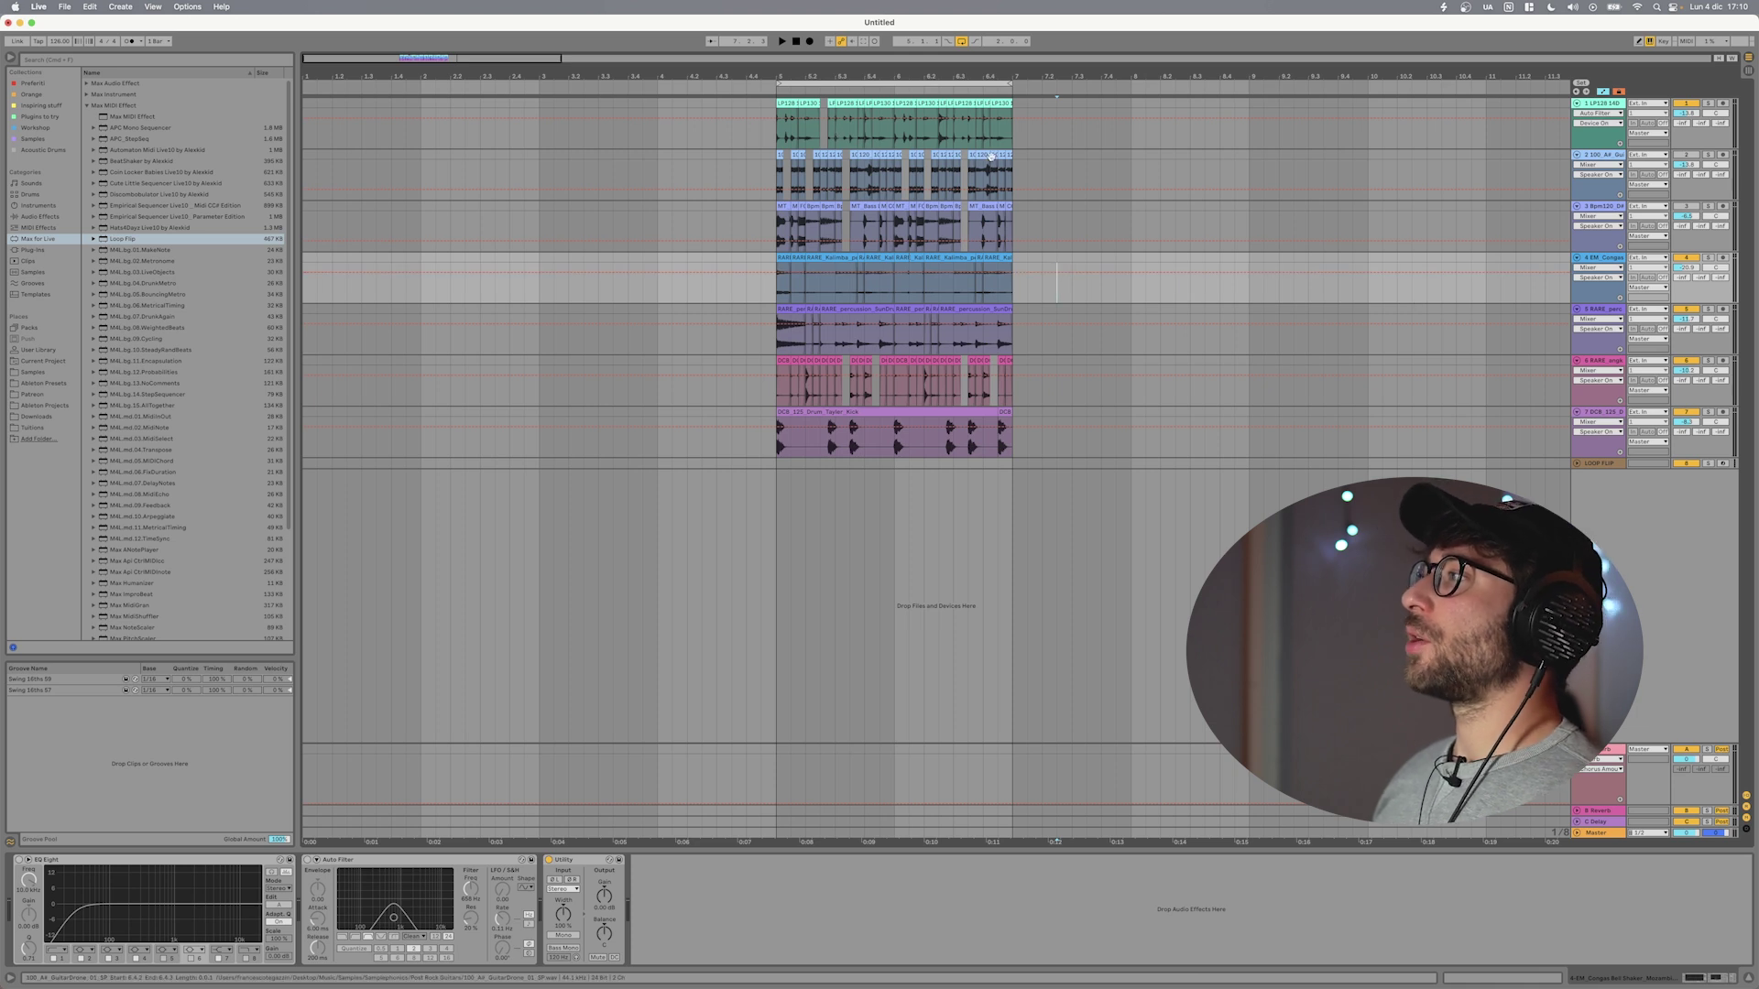
{"action": "left_click_drag", "start_coordinate": [807, 84], "coordinate": [923, 302]}
{"action": "left_click", "coordinate": [584, 258]}
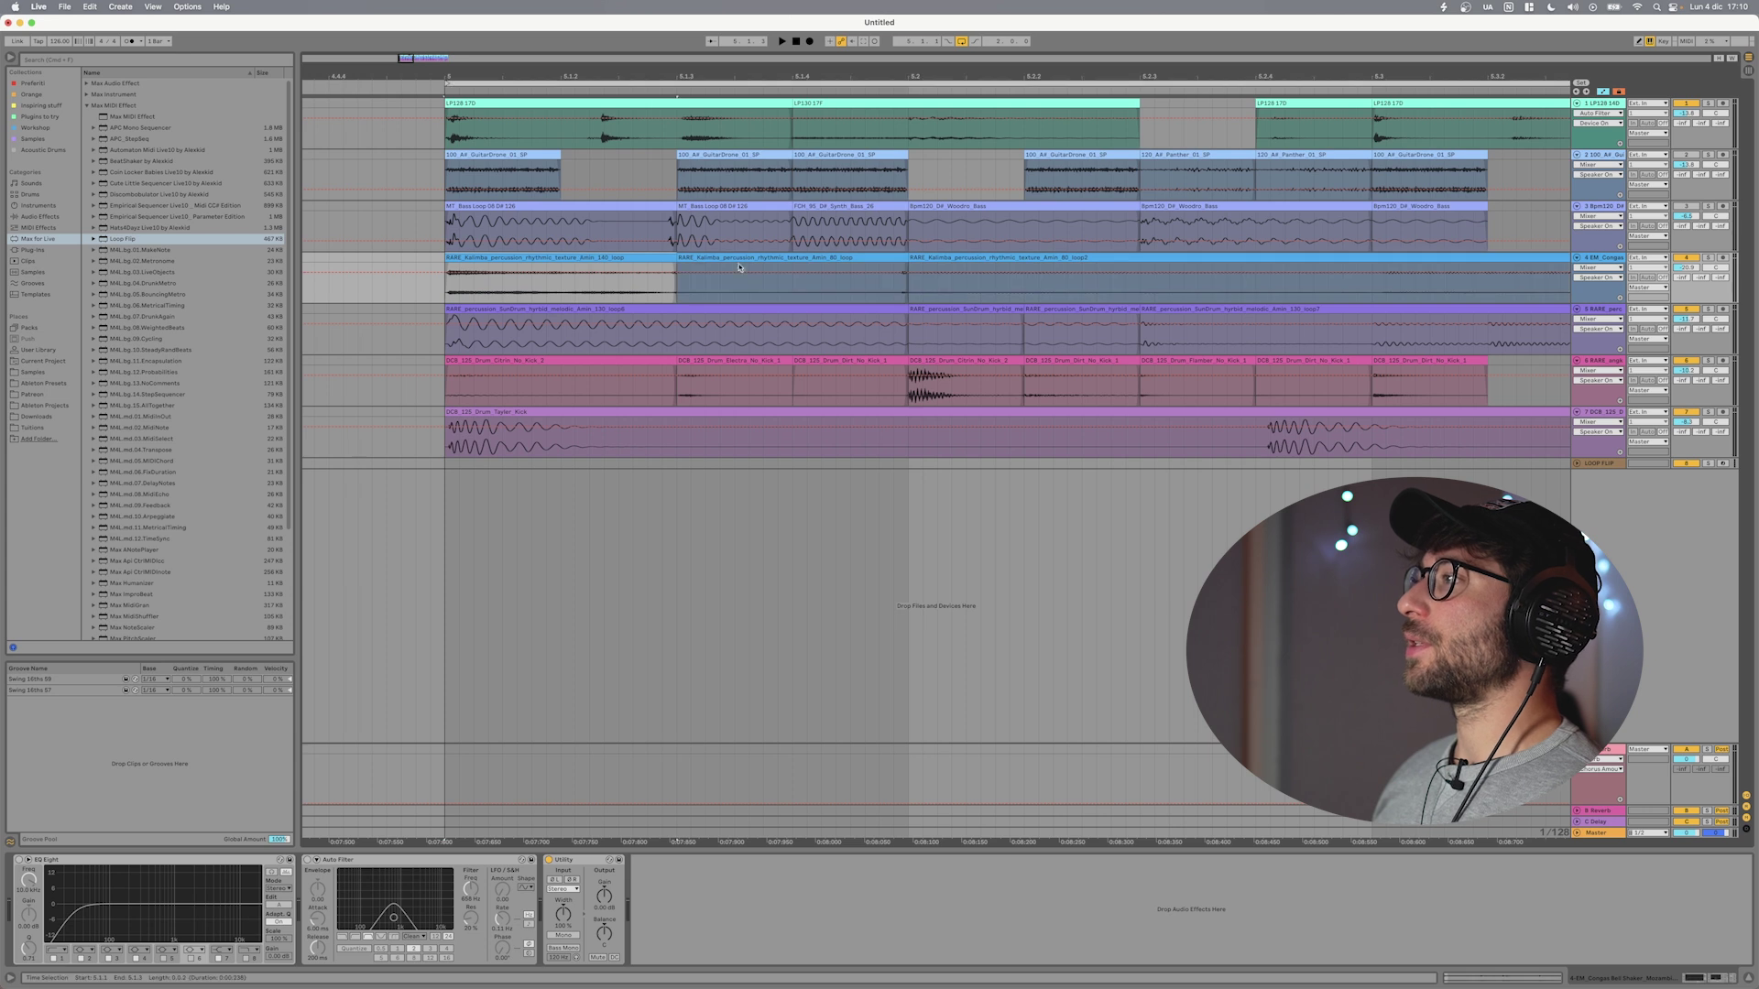
{"action": "left_click", "coordinate": [757, 259]}
{"action": "left_click", "coordinate": [1028, 268]}
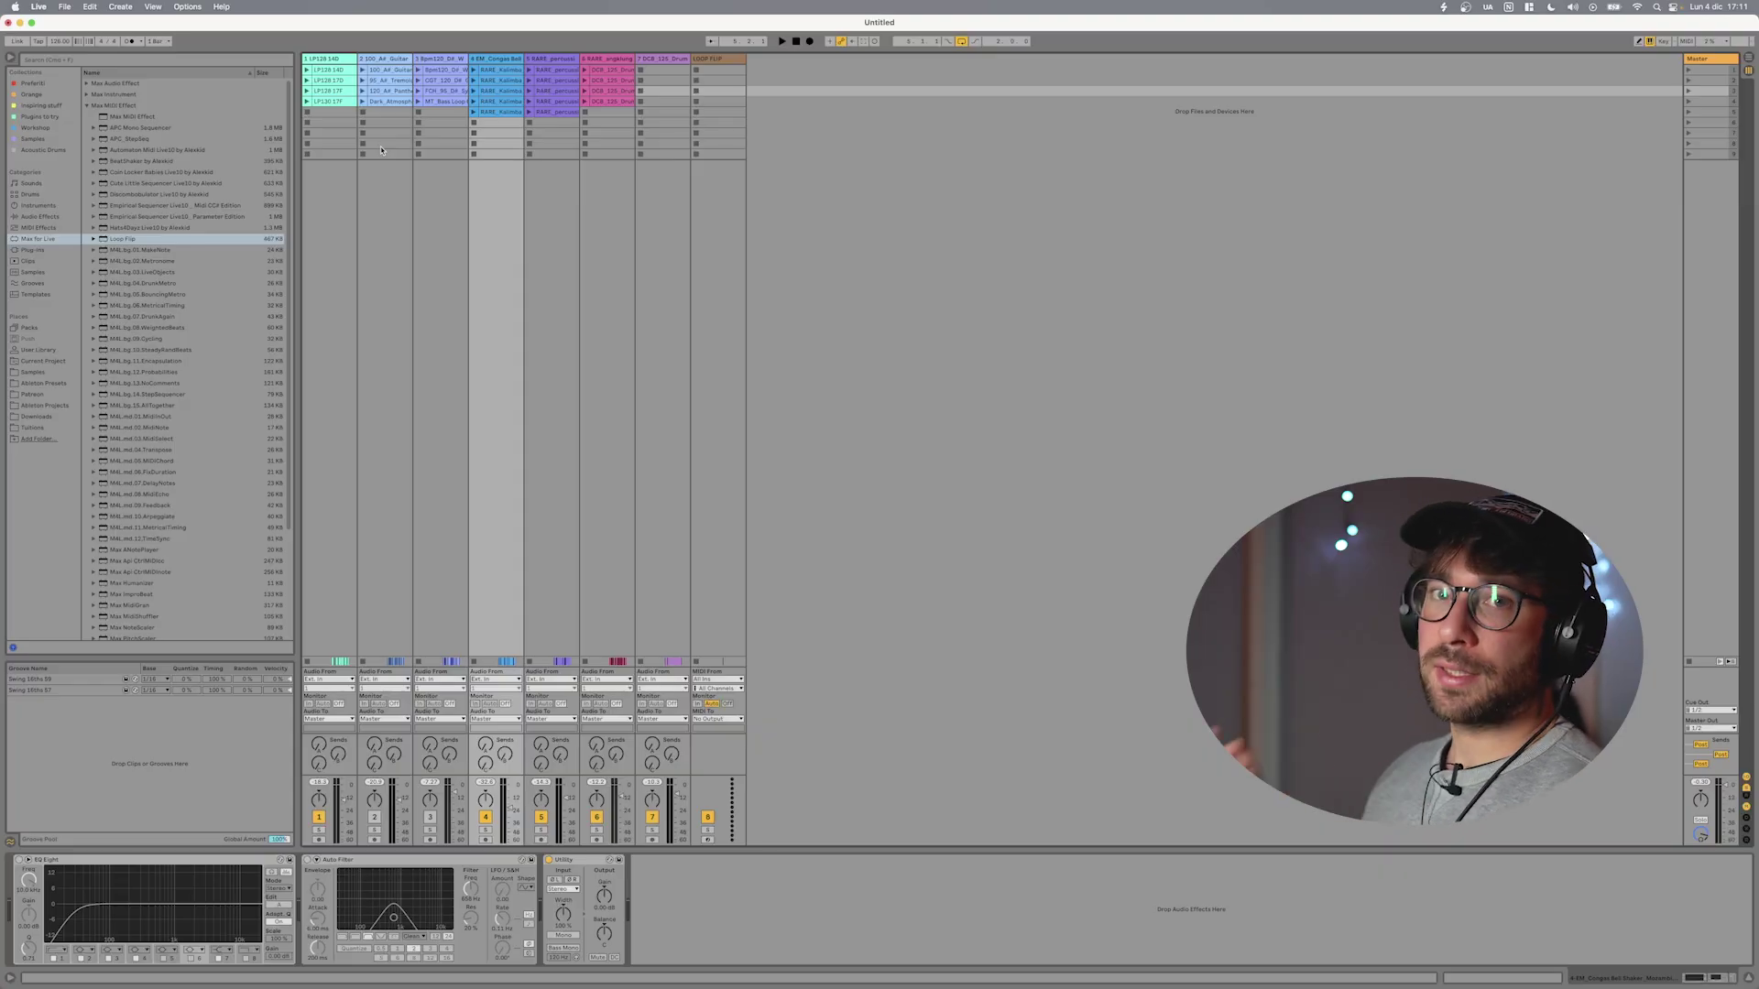
- Return to the Arrangement View and play back the generated loop section
{"action": "left_click", "coordinate": [1749, 58]}
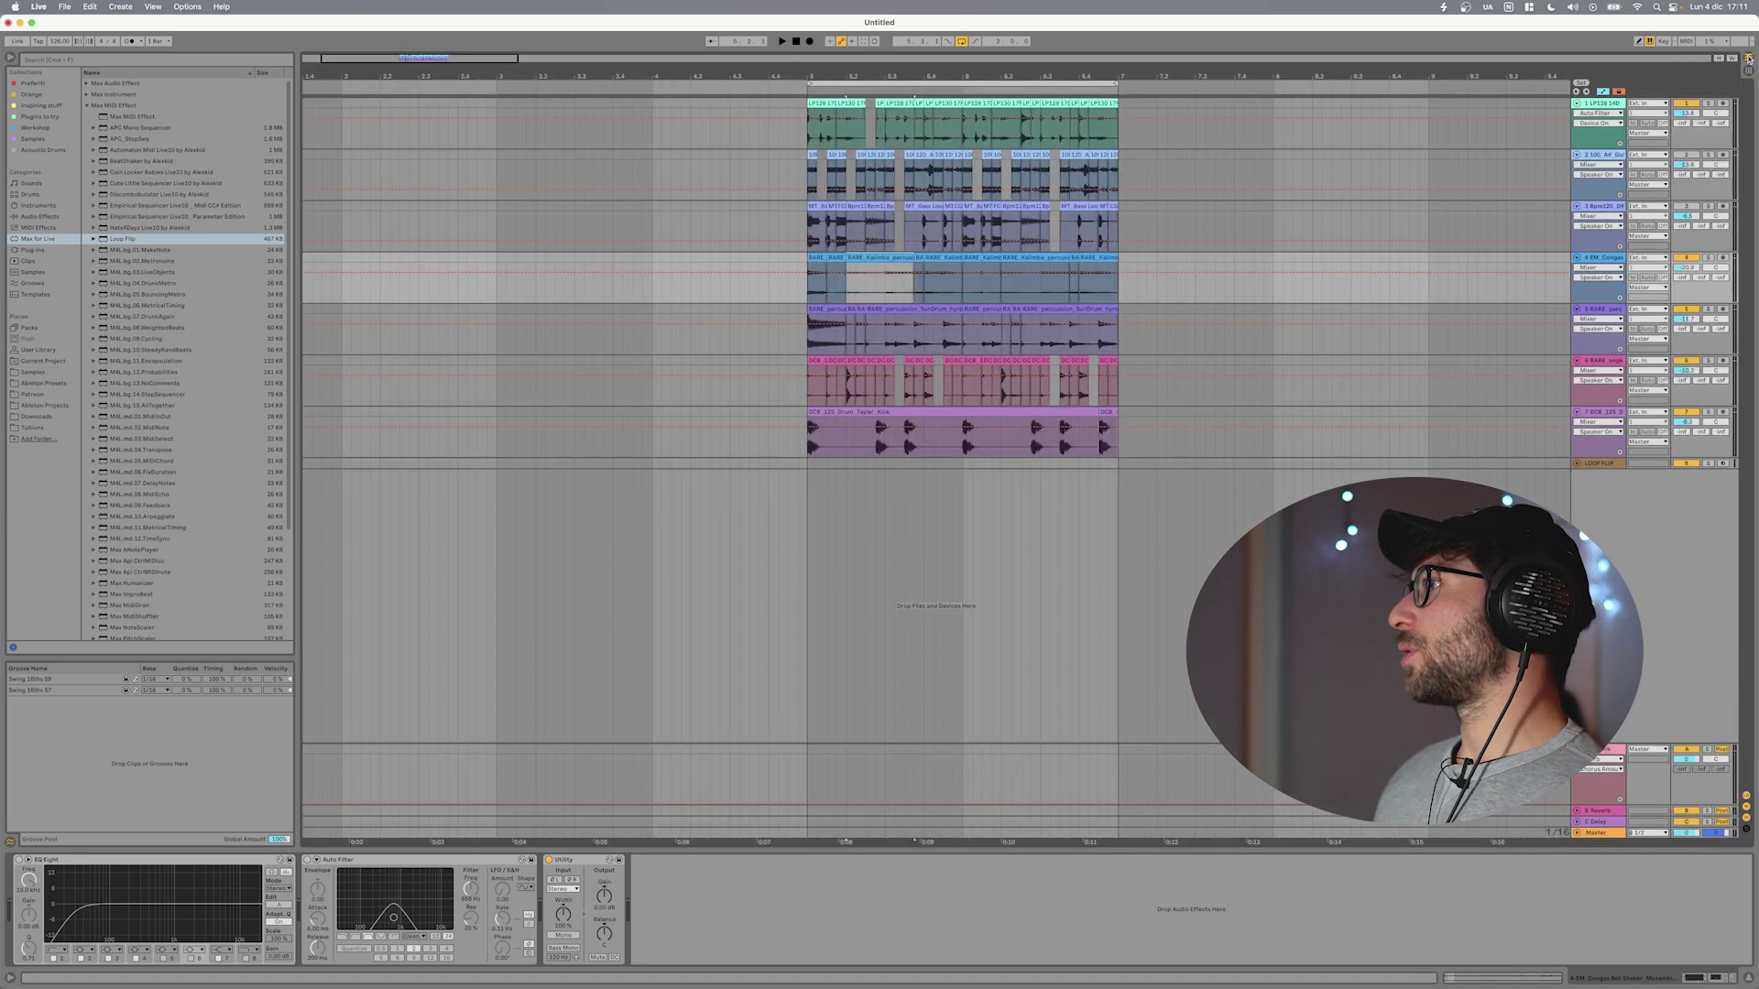
{"action": "left_click", "coordinate": [860, 83]}
{"action": "key", "text": "space"}
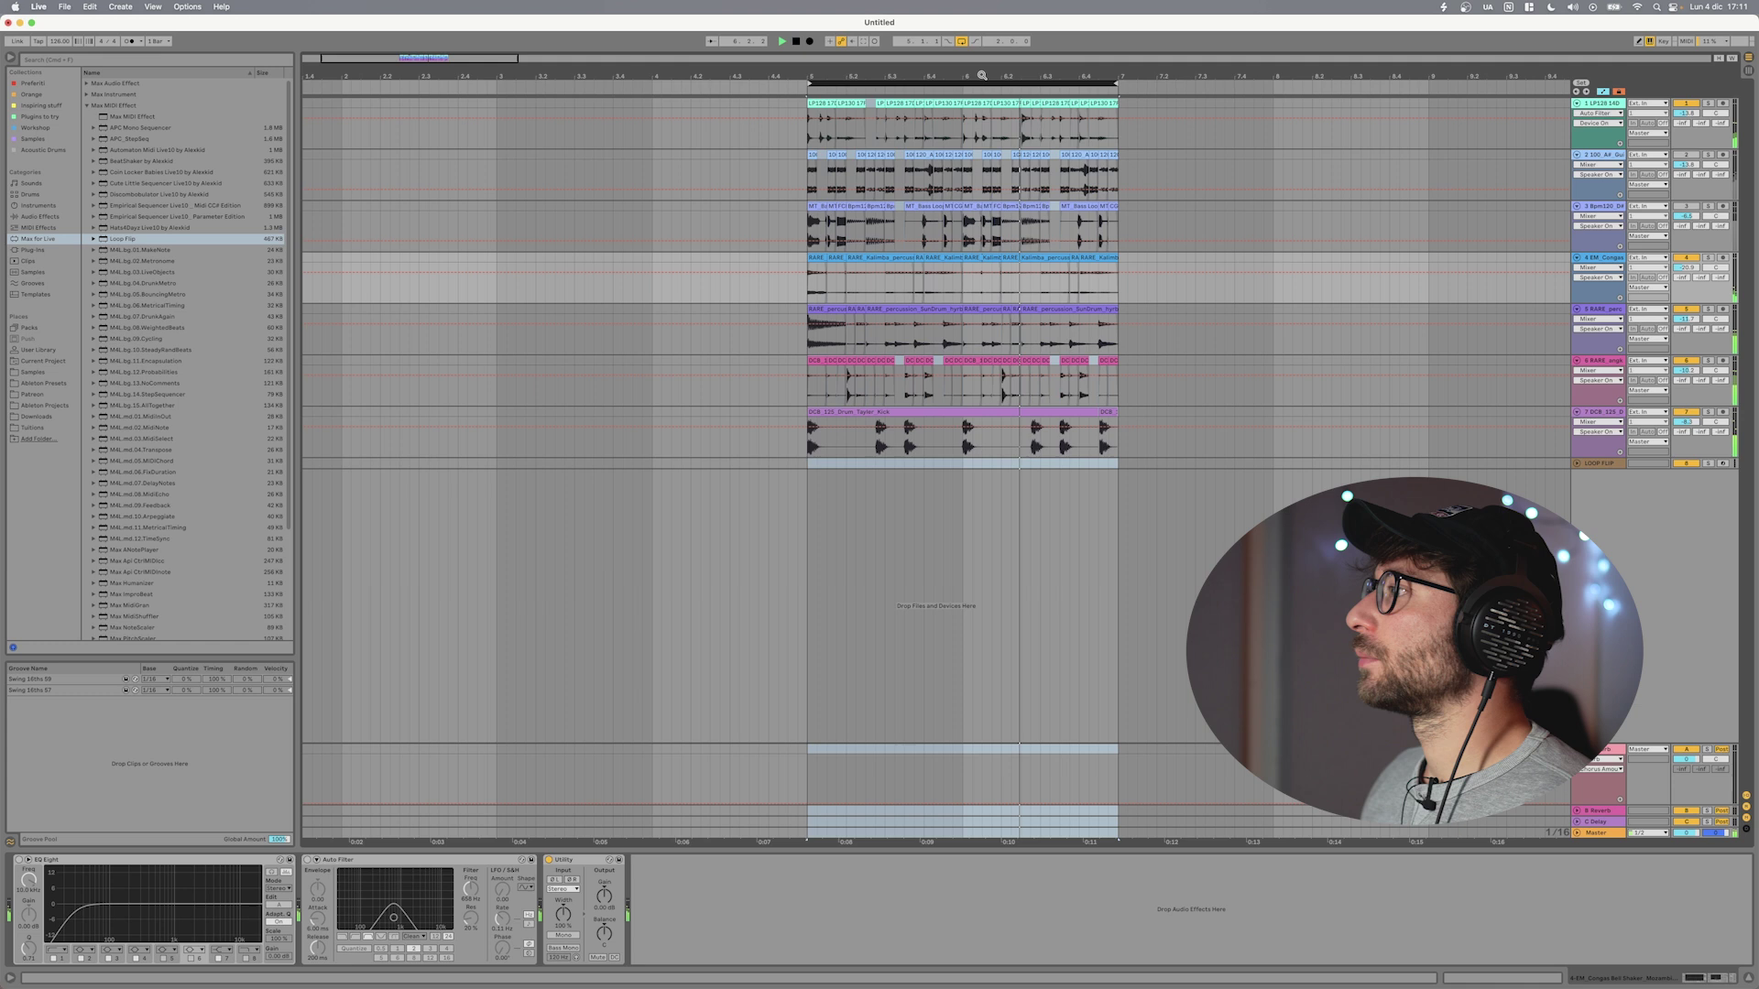
{"action": "left_click_drag", "start_coordinate": [982, 75], "coordinate": [804, 76]}
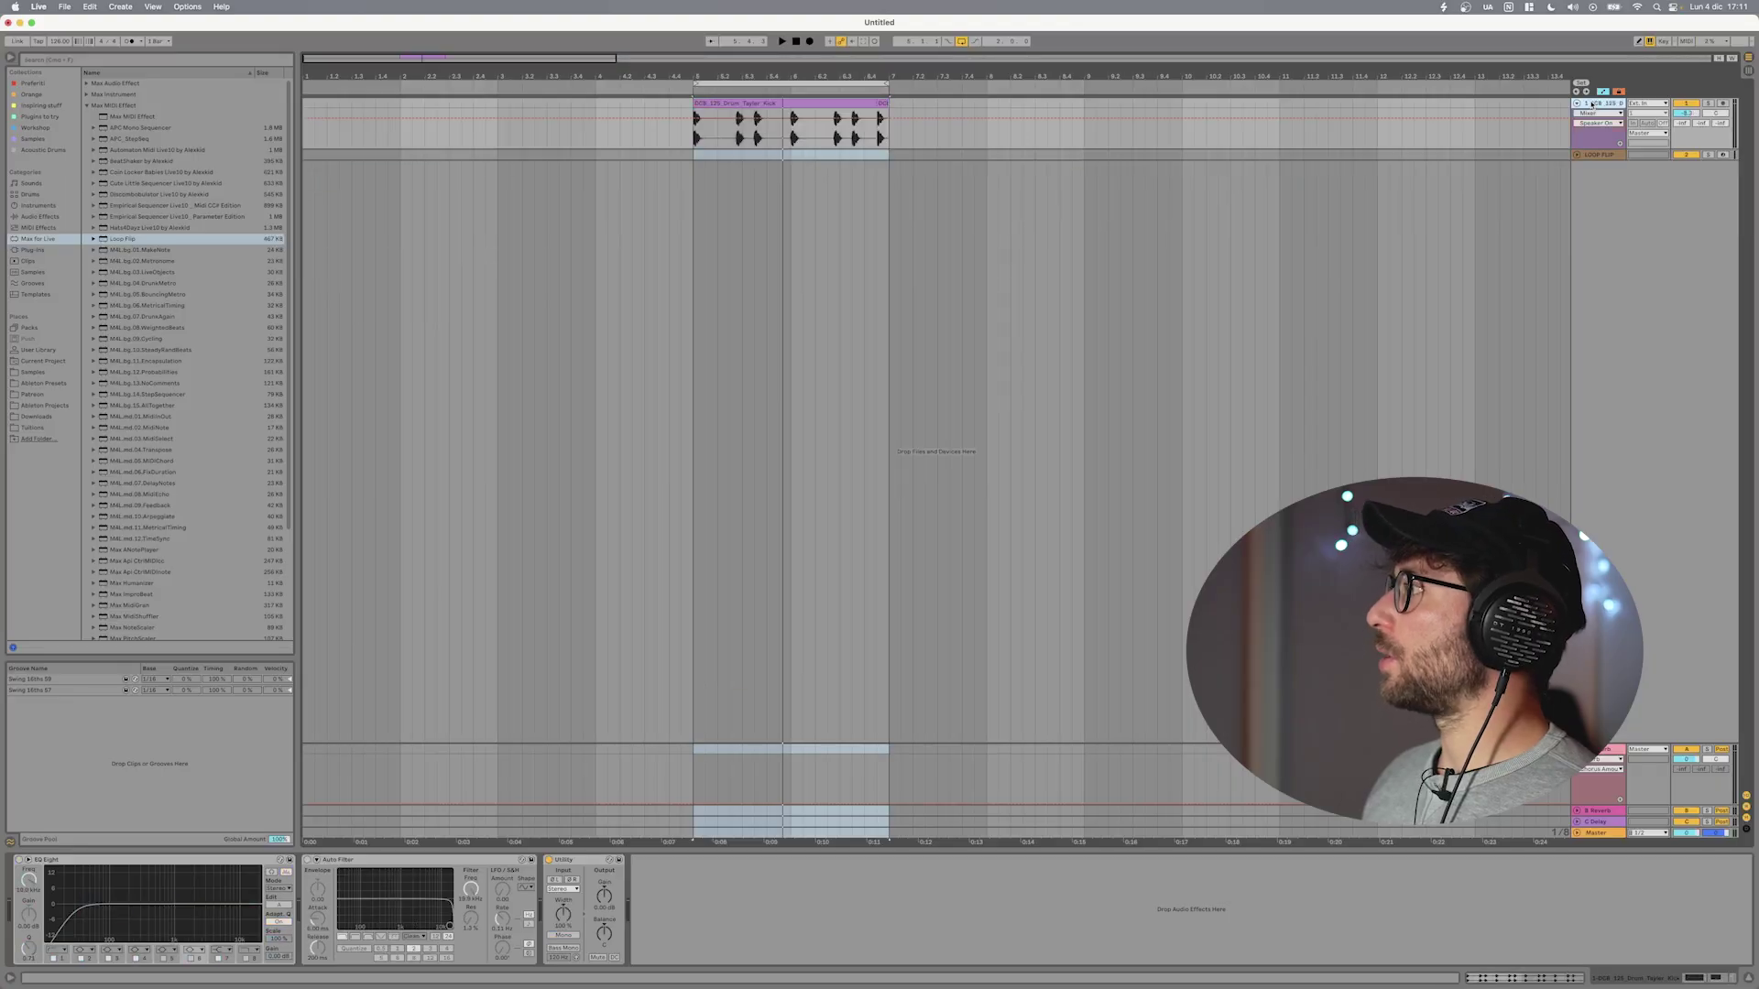
- Delete the remaining audio track and reload the track list in the Loop Flip device
{"action": "key", "text": "Delete"}
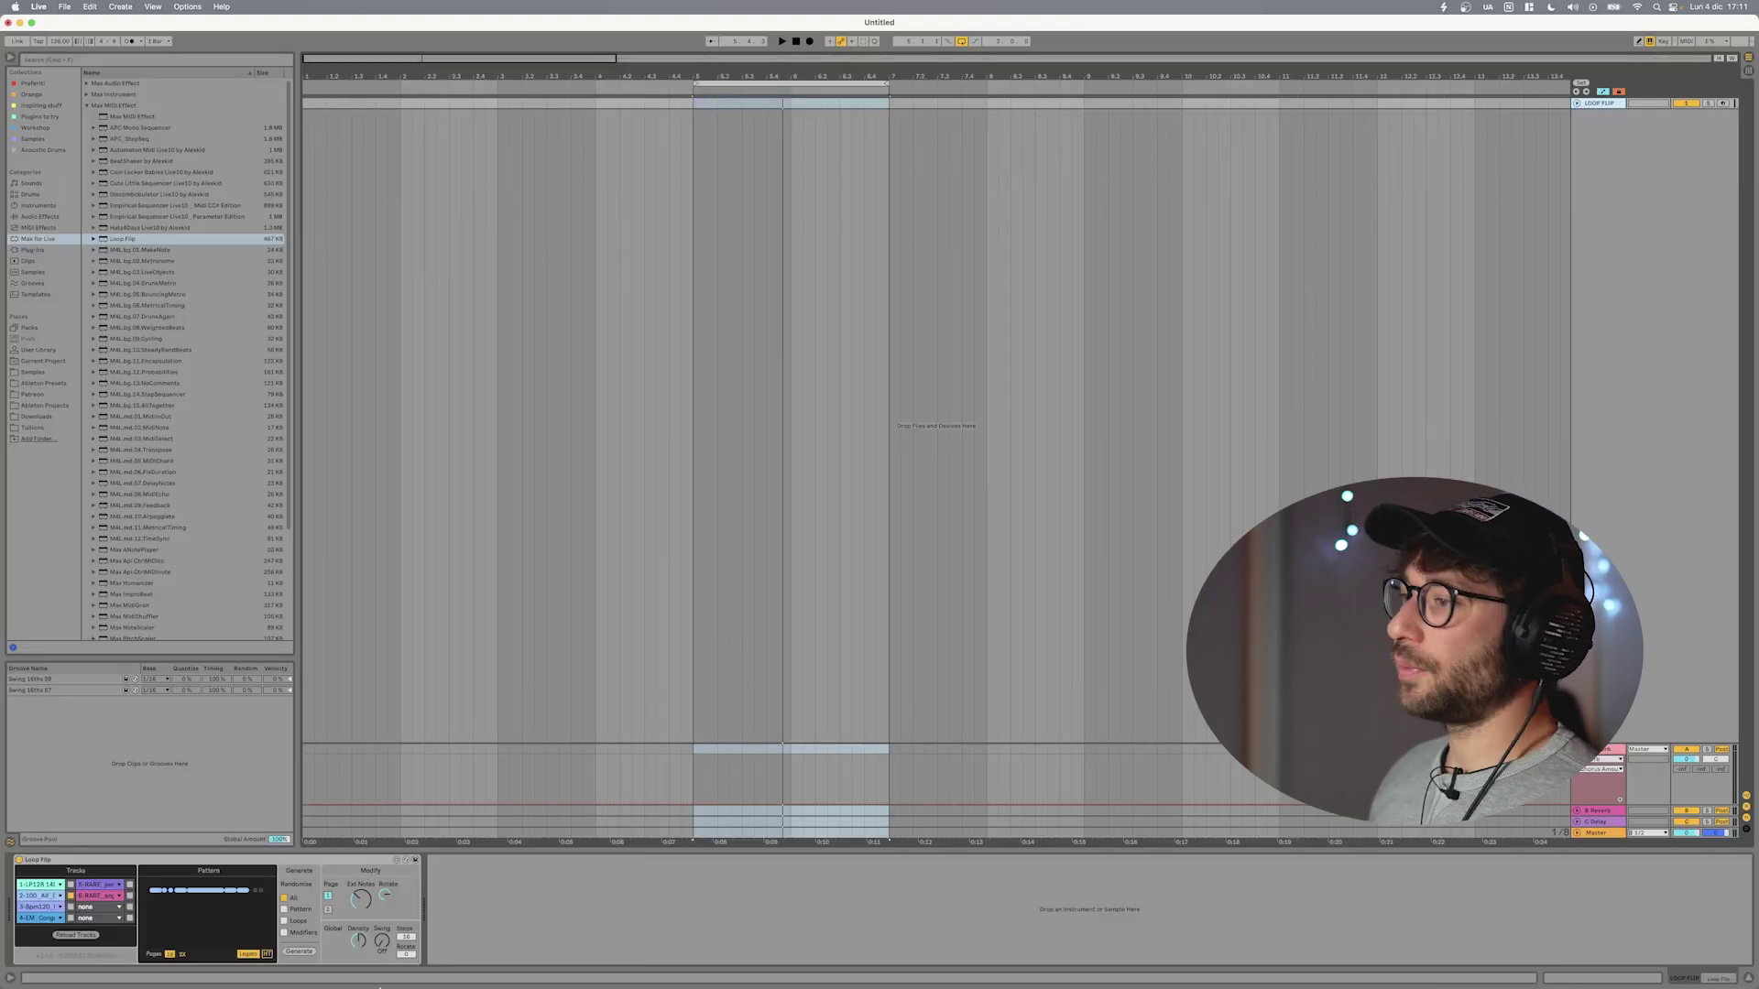
{"action": "left_click", "coordinate": [76, 935]}
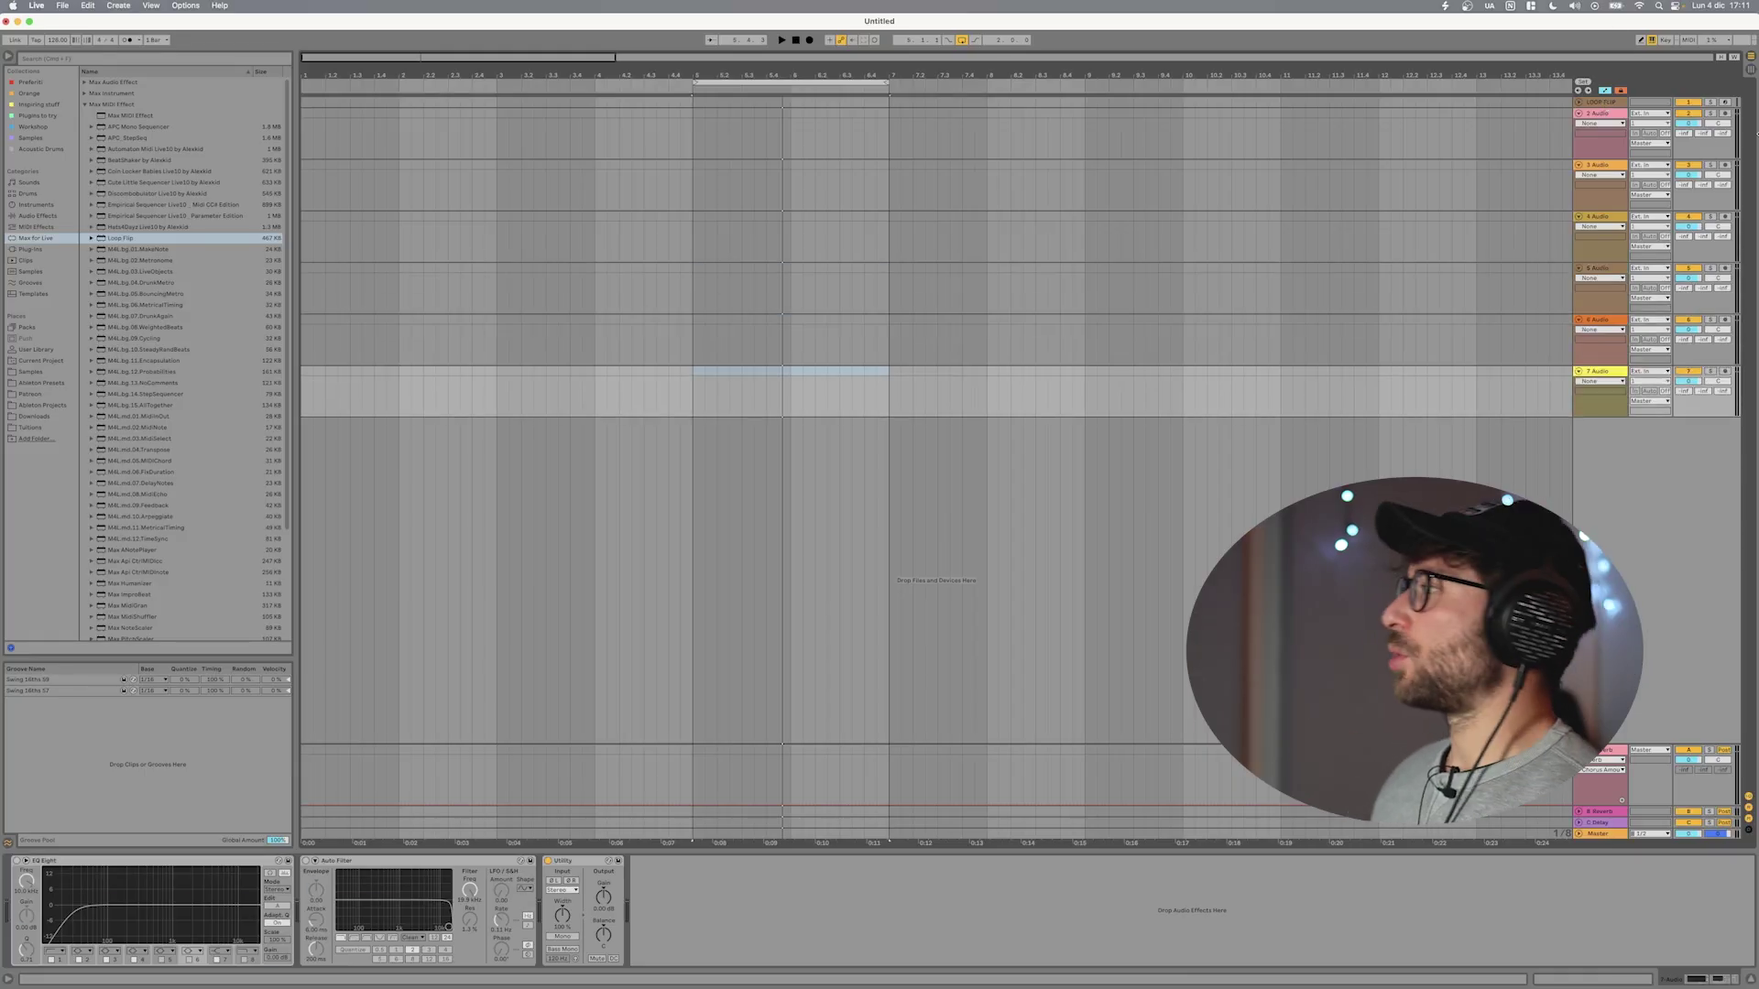
- Move the six new audio tracks above the LOOP FLIP track and switch to the Session View
{"action": "left_click", "coordinate": [1608, 117]}
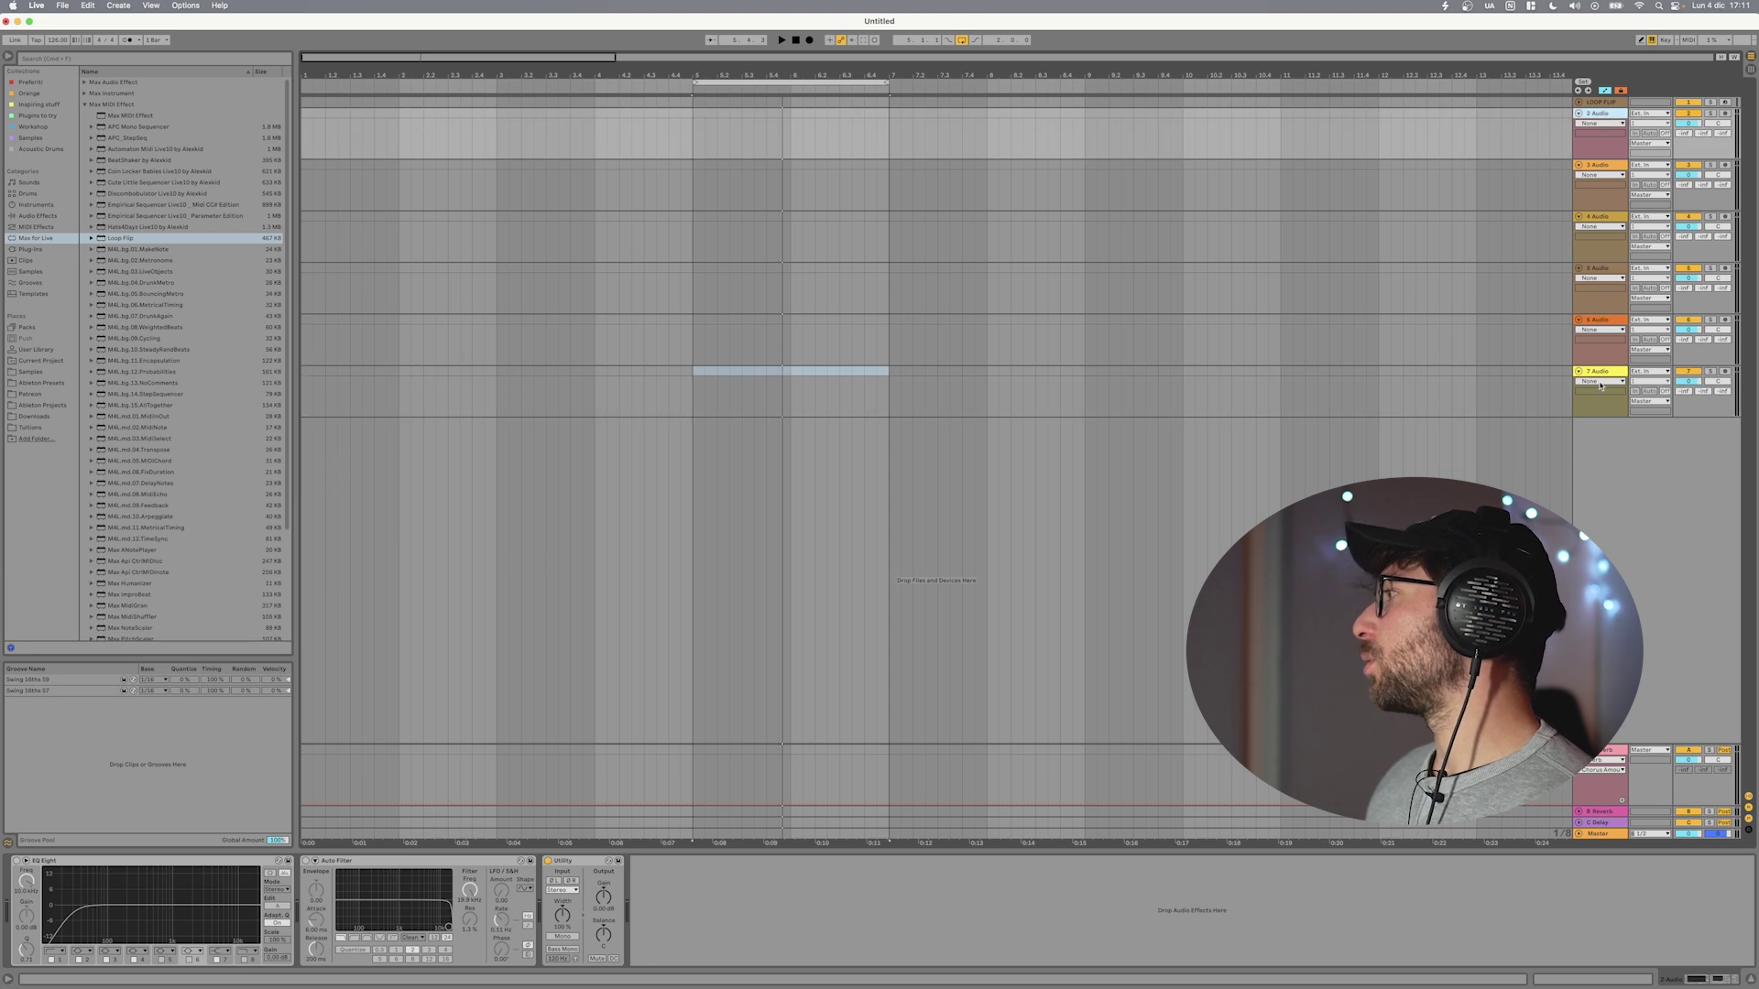
{"action": "left_click", "coordinate": [1605, 376]}
{"action": "left_click_drag", "start_coordinate": [1607, 115], "coordinate": [1604, 105]}
{"action": "key", "text": "Tab"}
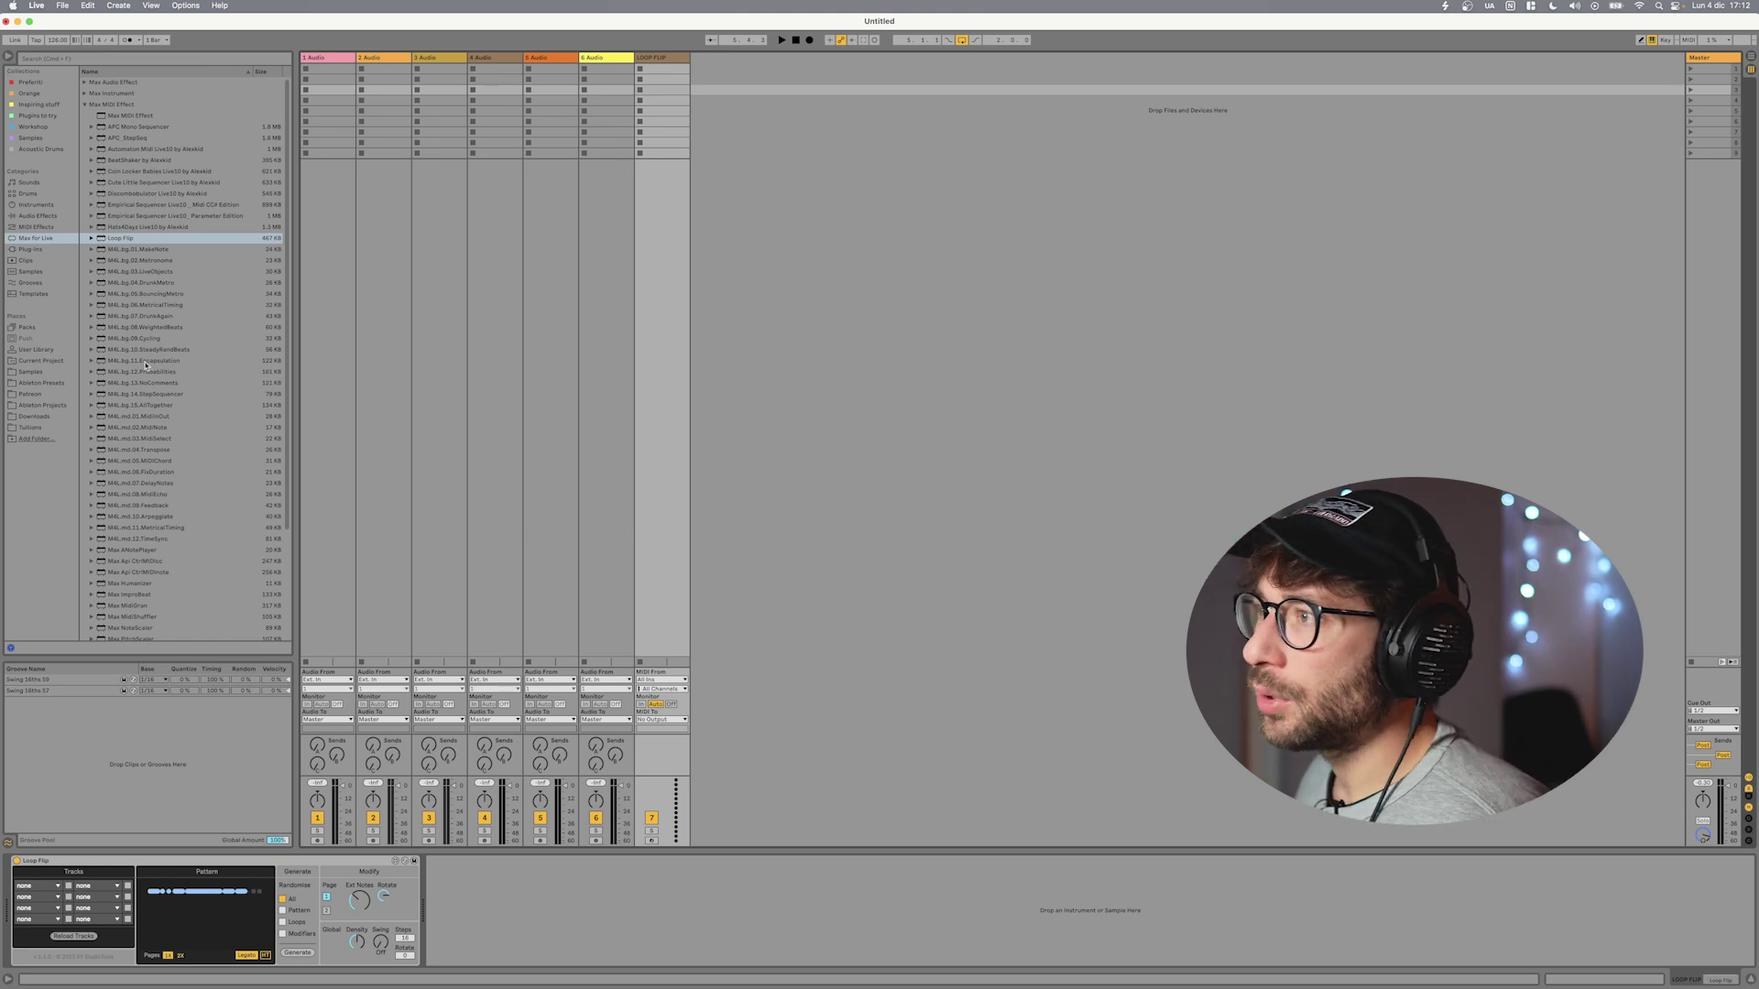
- Open the Samples place in the browser and expand the Abstract Sounds folder
{"action": "left_click", "coordinate": [41, 372]}
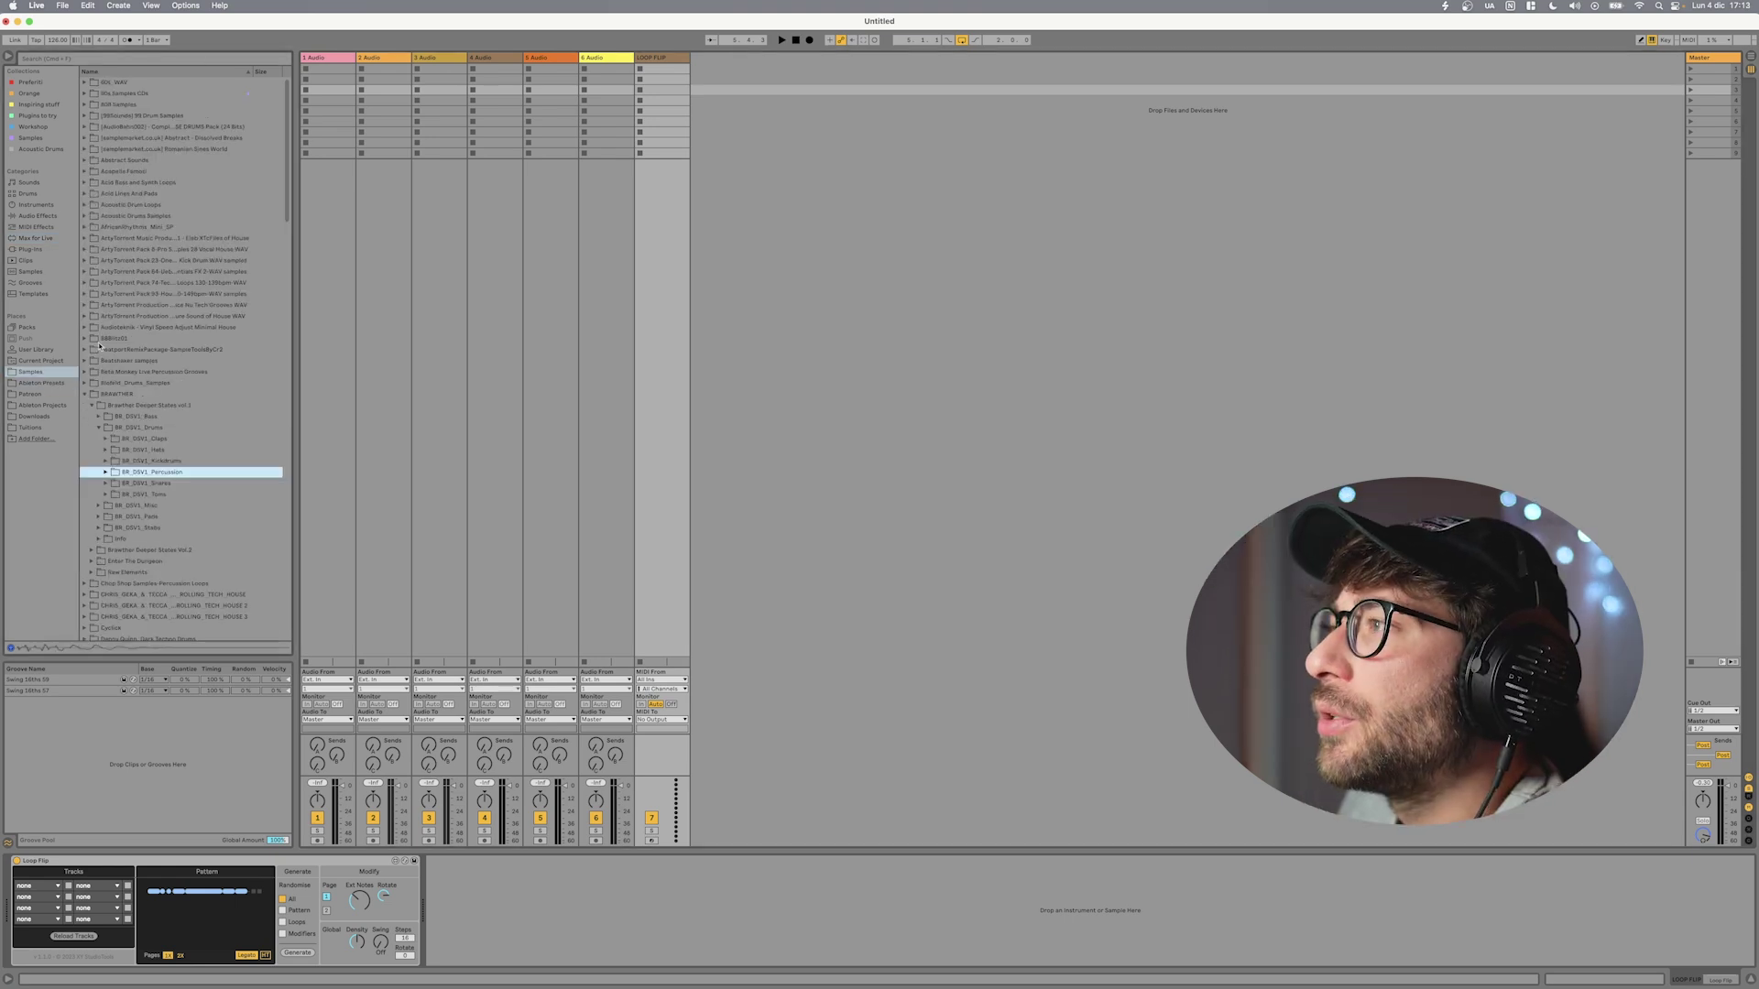
{"action": "left_click", "coordinate": [83, 160]}
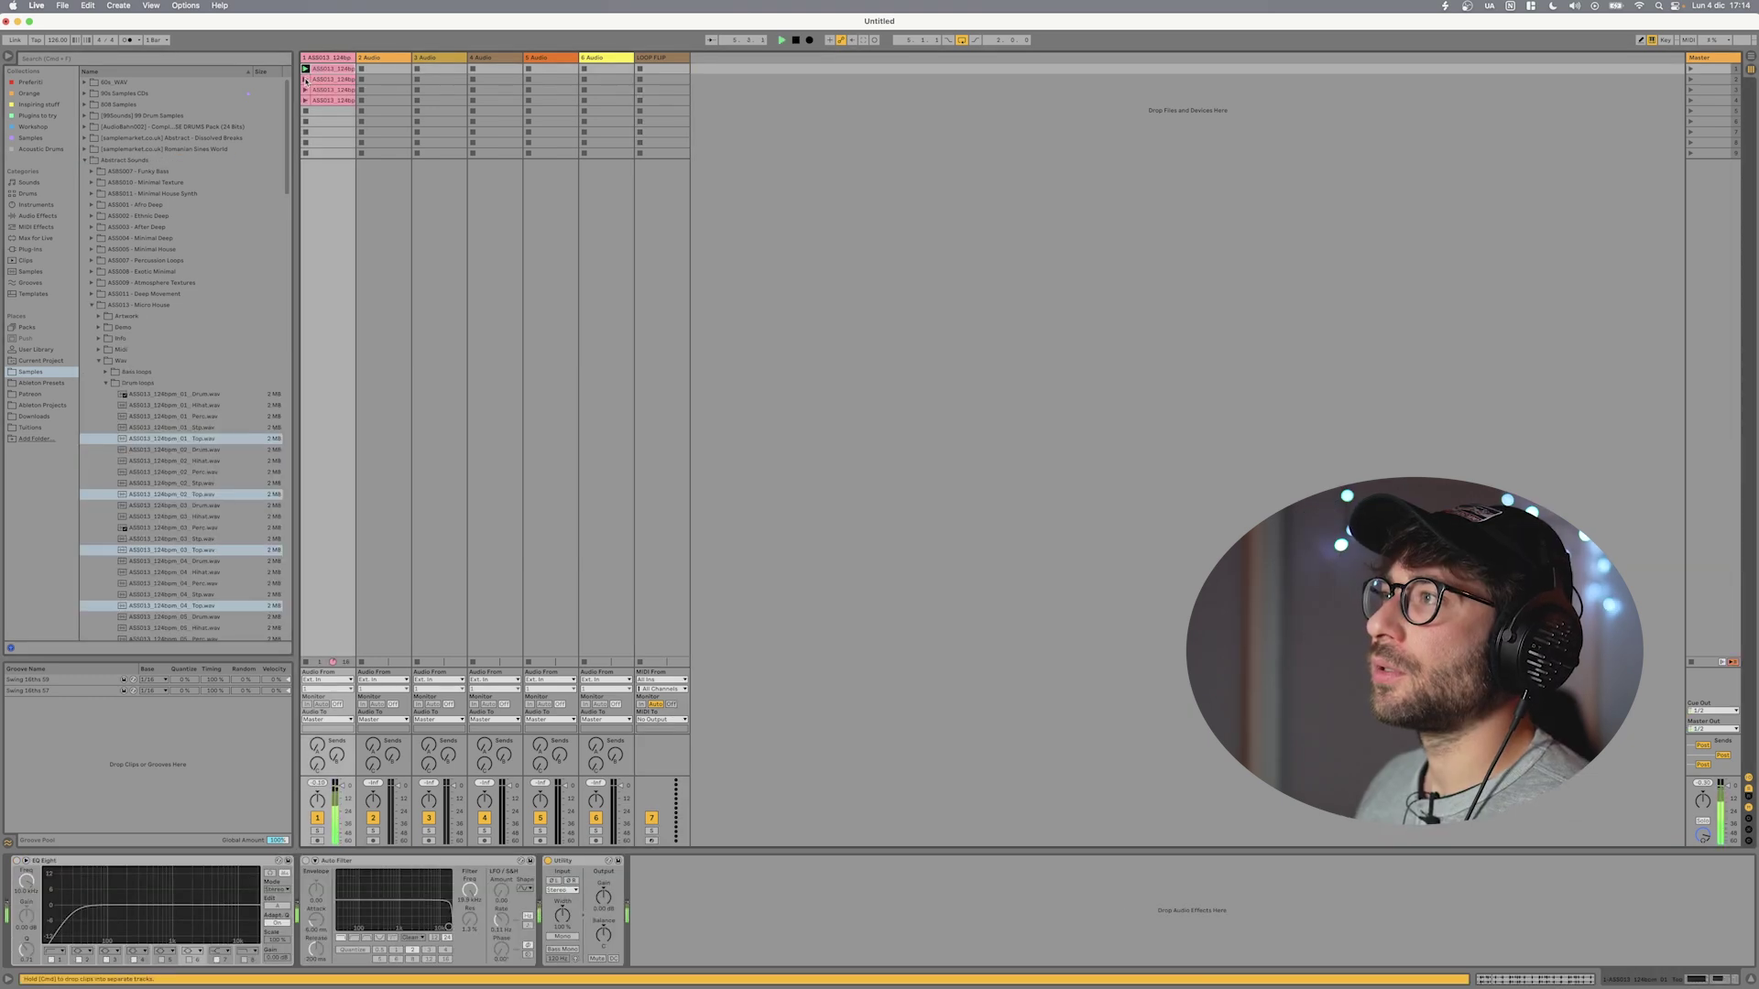
- Audition the second, third and fourth loops on the first track, and collapse the opened sample subfolders
{"action": "left_click", "coordinate": [305, 80]}
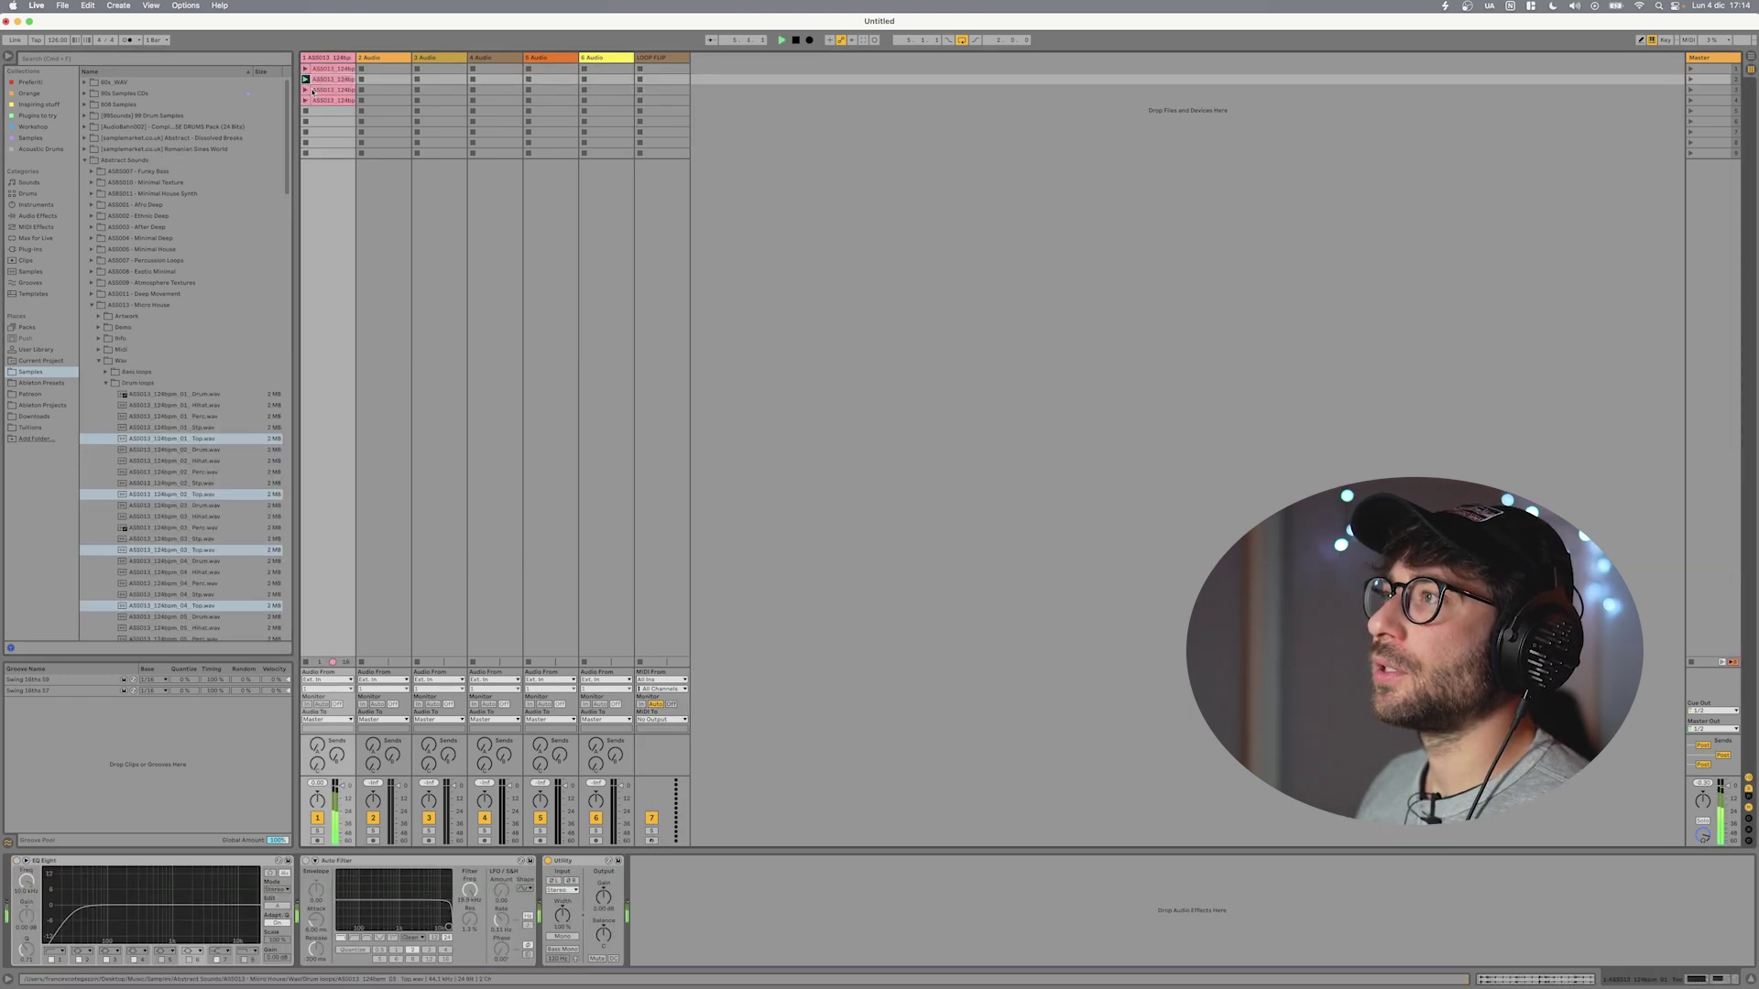
{"action": "left_click", "coordinate": [305, 90]}
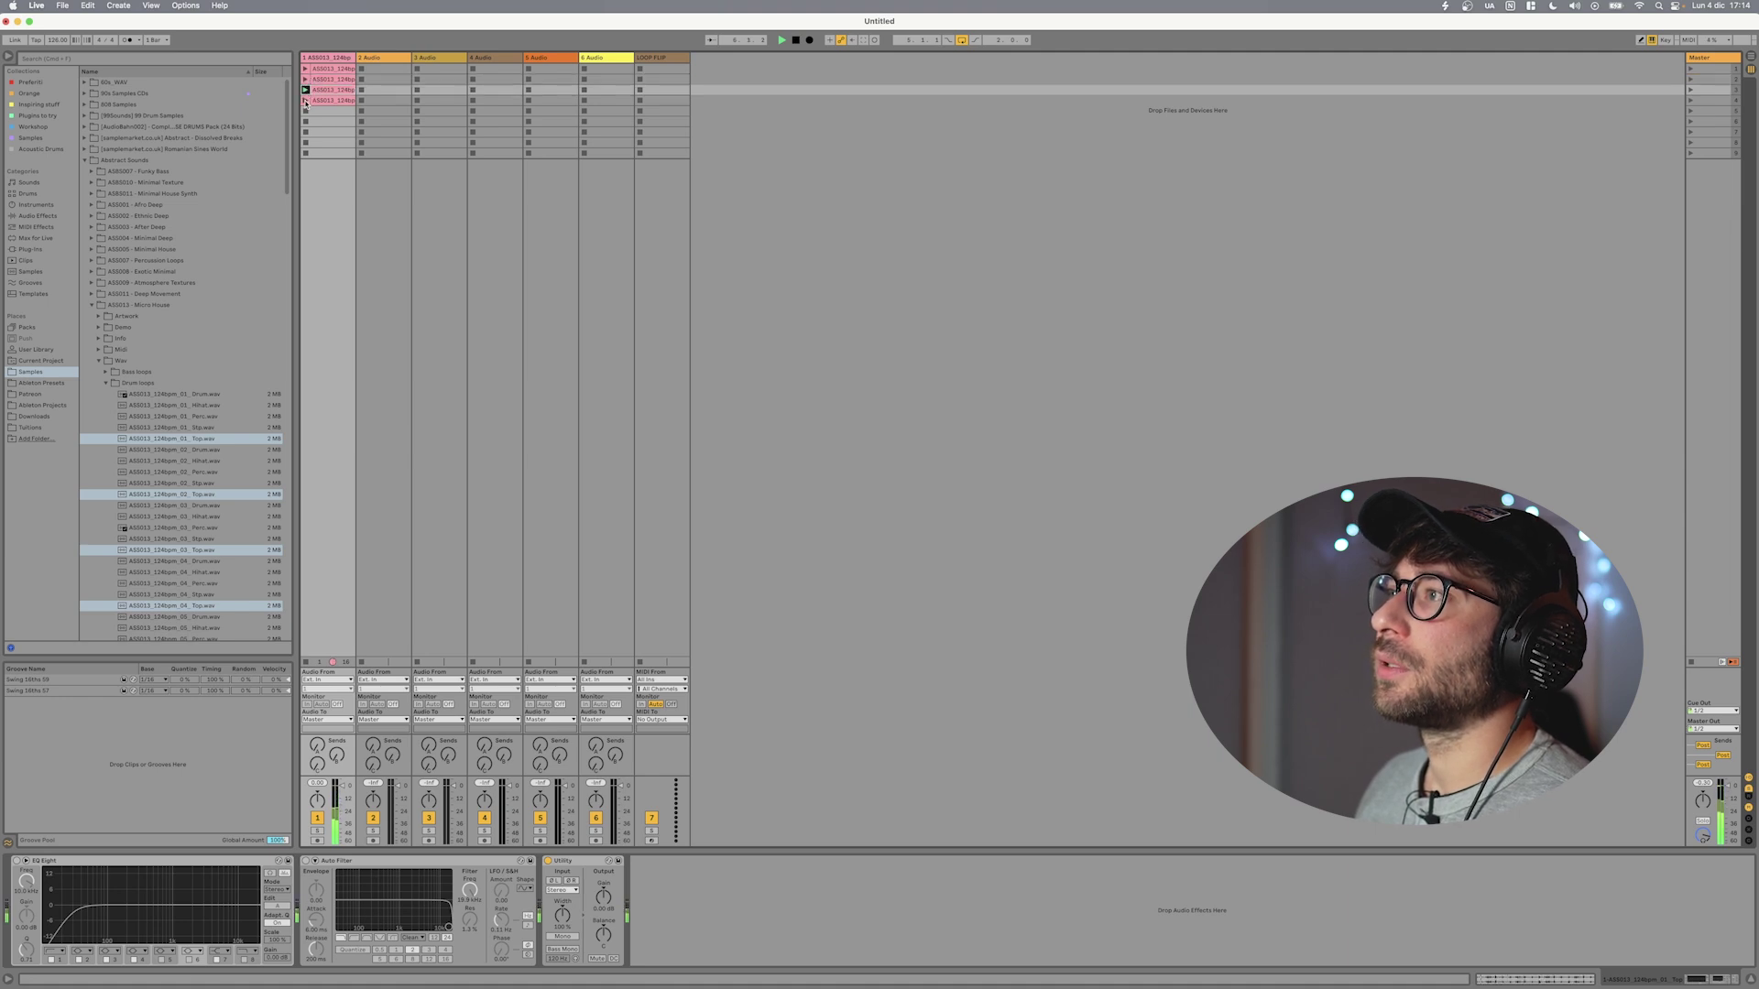
{"action": "left_click", "coordinate": [305, 101]}
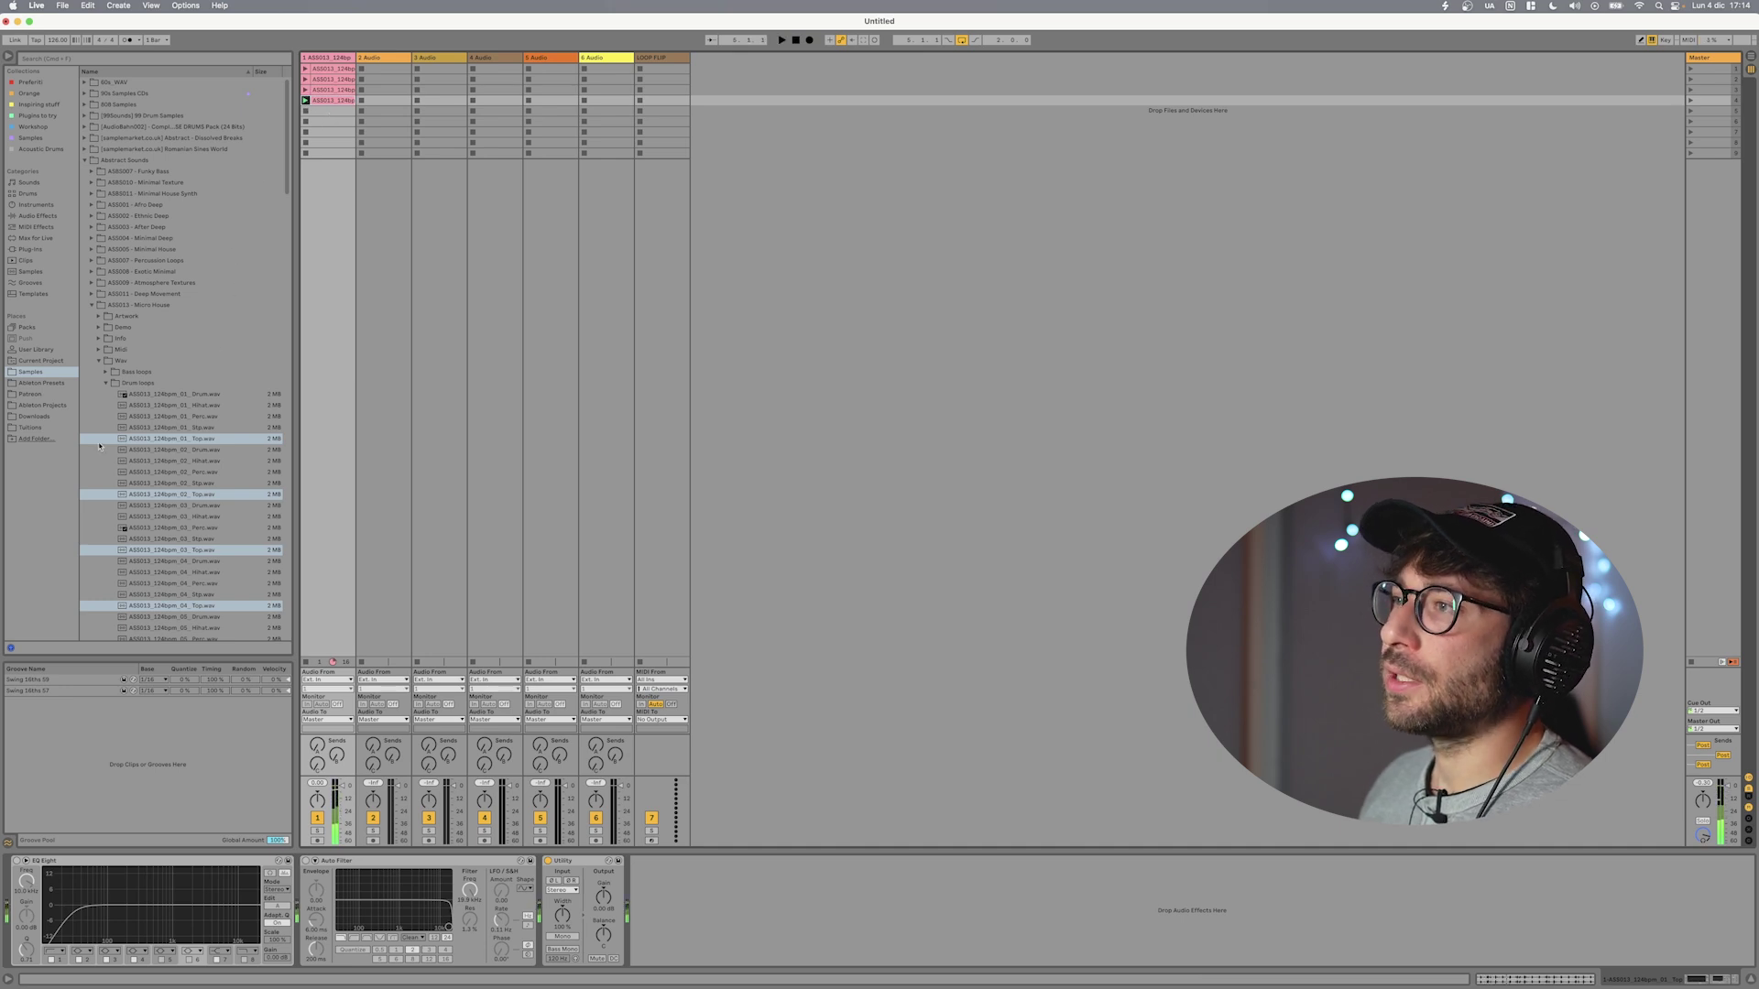
{"action": "left_click", "coordinate": [99, 383]}
{"action": "left_click", "coordinate": [98, 360]}
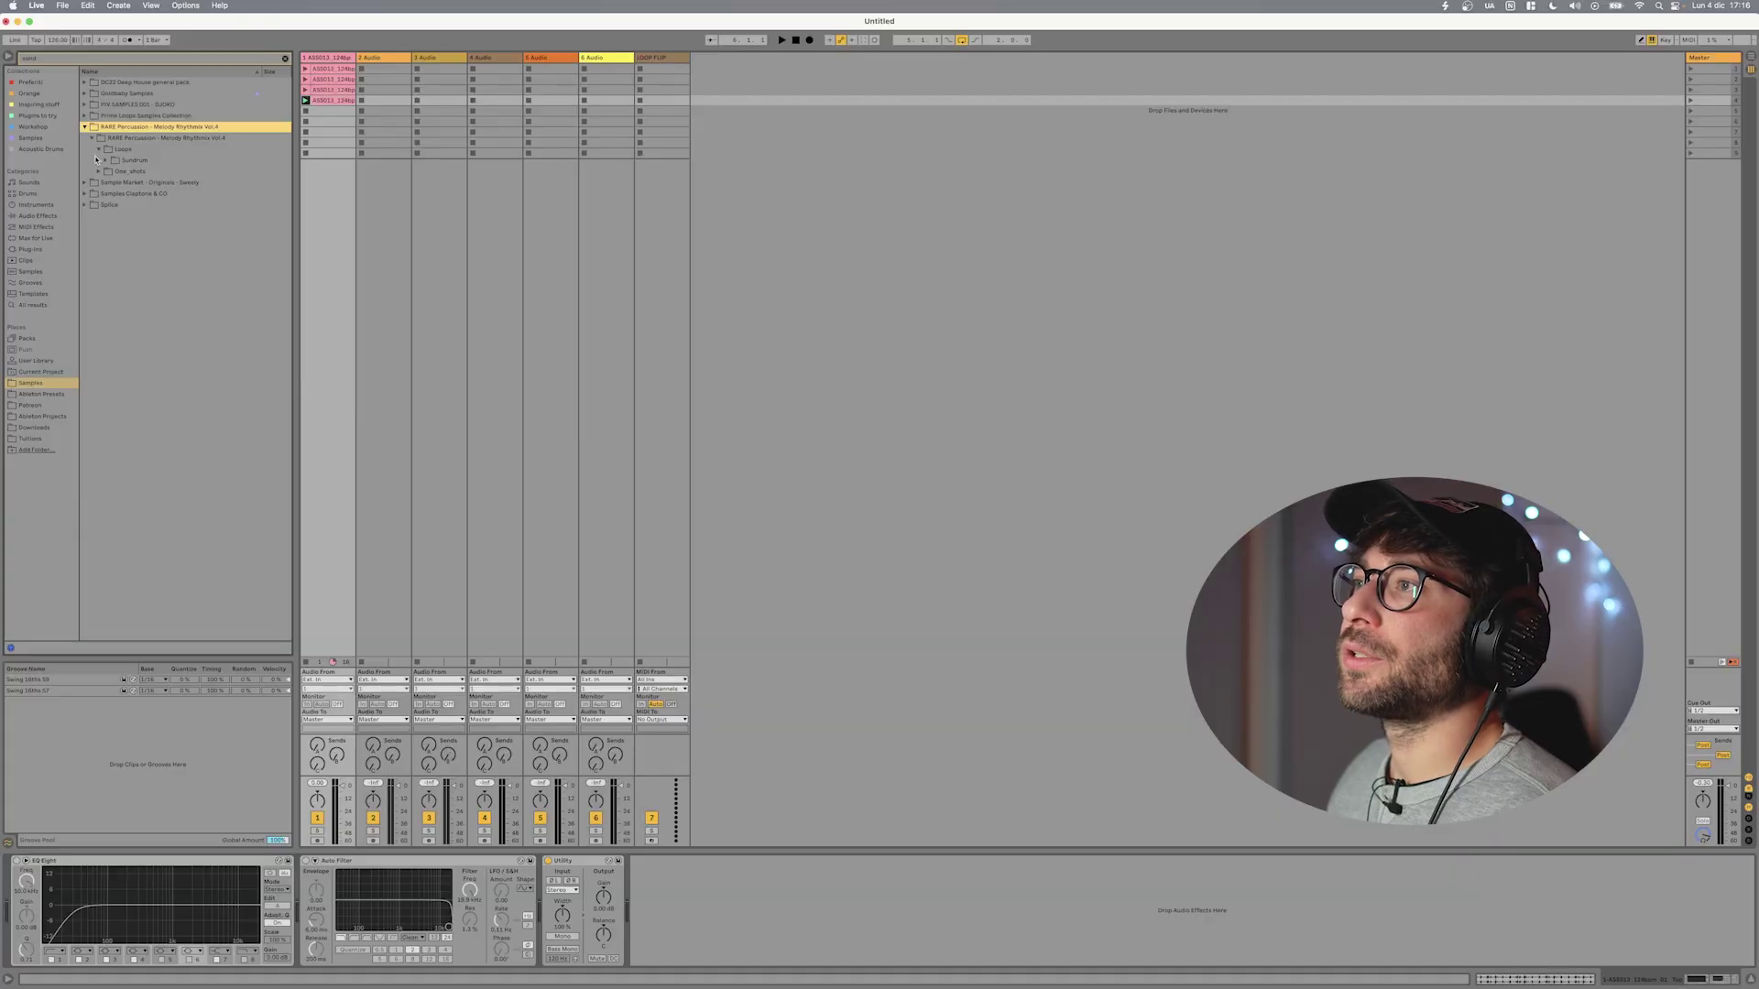
- Audition the loops in the RARE Percussion pack's 120 folder and load one as the second track's first clip
{"action": "left_click", "coordinate": [107, 160]}
{"action": "left_click", "coordinate": [129, 182]}
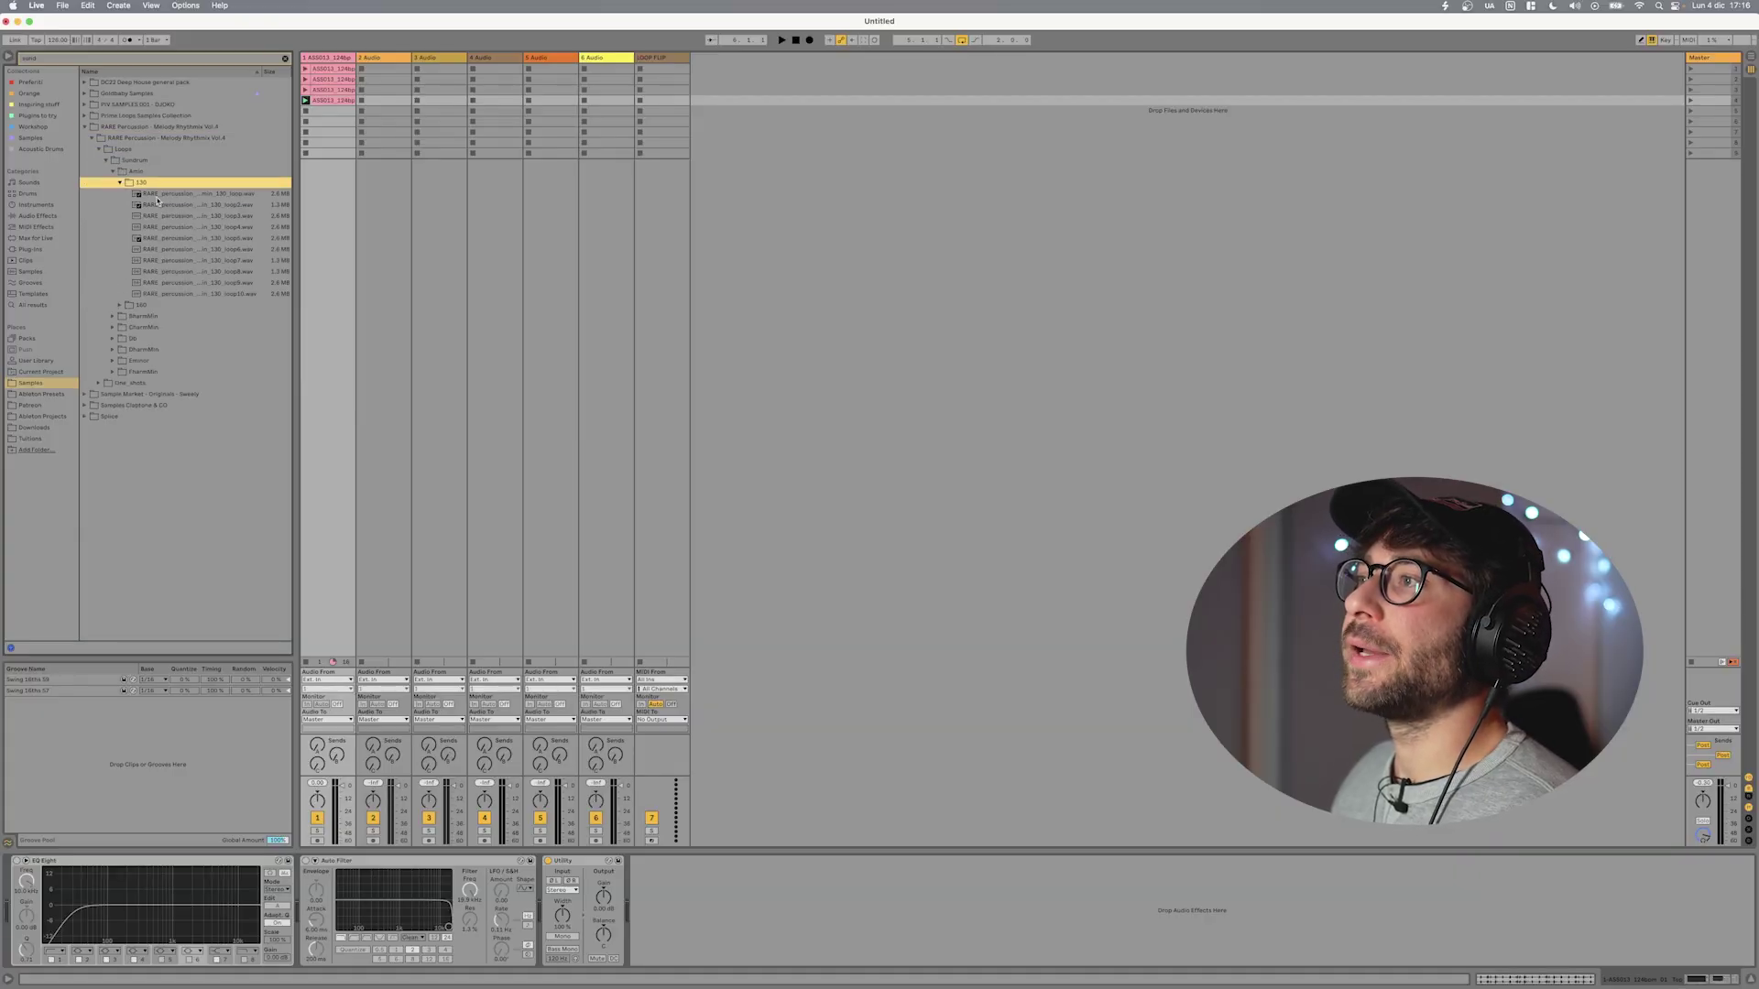
{"action": "left_click", "coordinate": [155, 193]}
{"action": "left_click", "coordinate": [156, 201]}
{"action": "key", "text": "Down"}
{"action": "key", "text": "Down"}
{"action": "key", "text": "Down"}
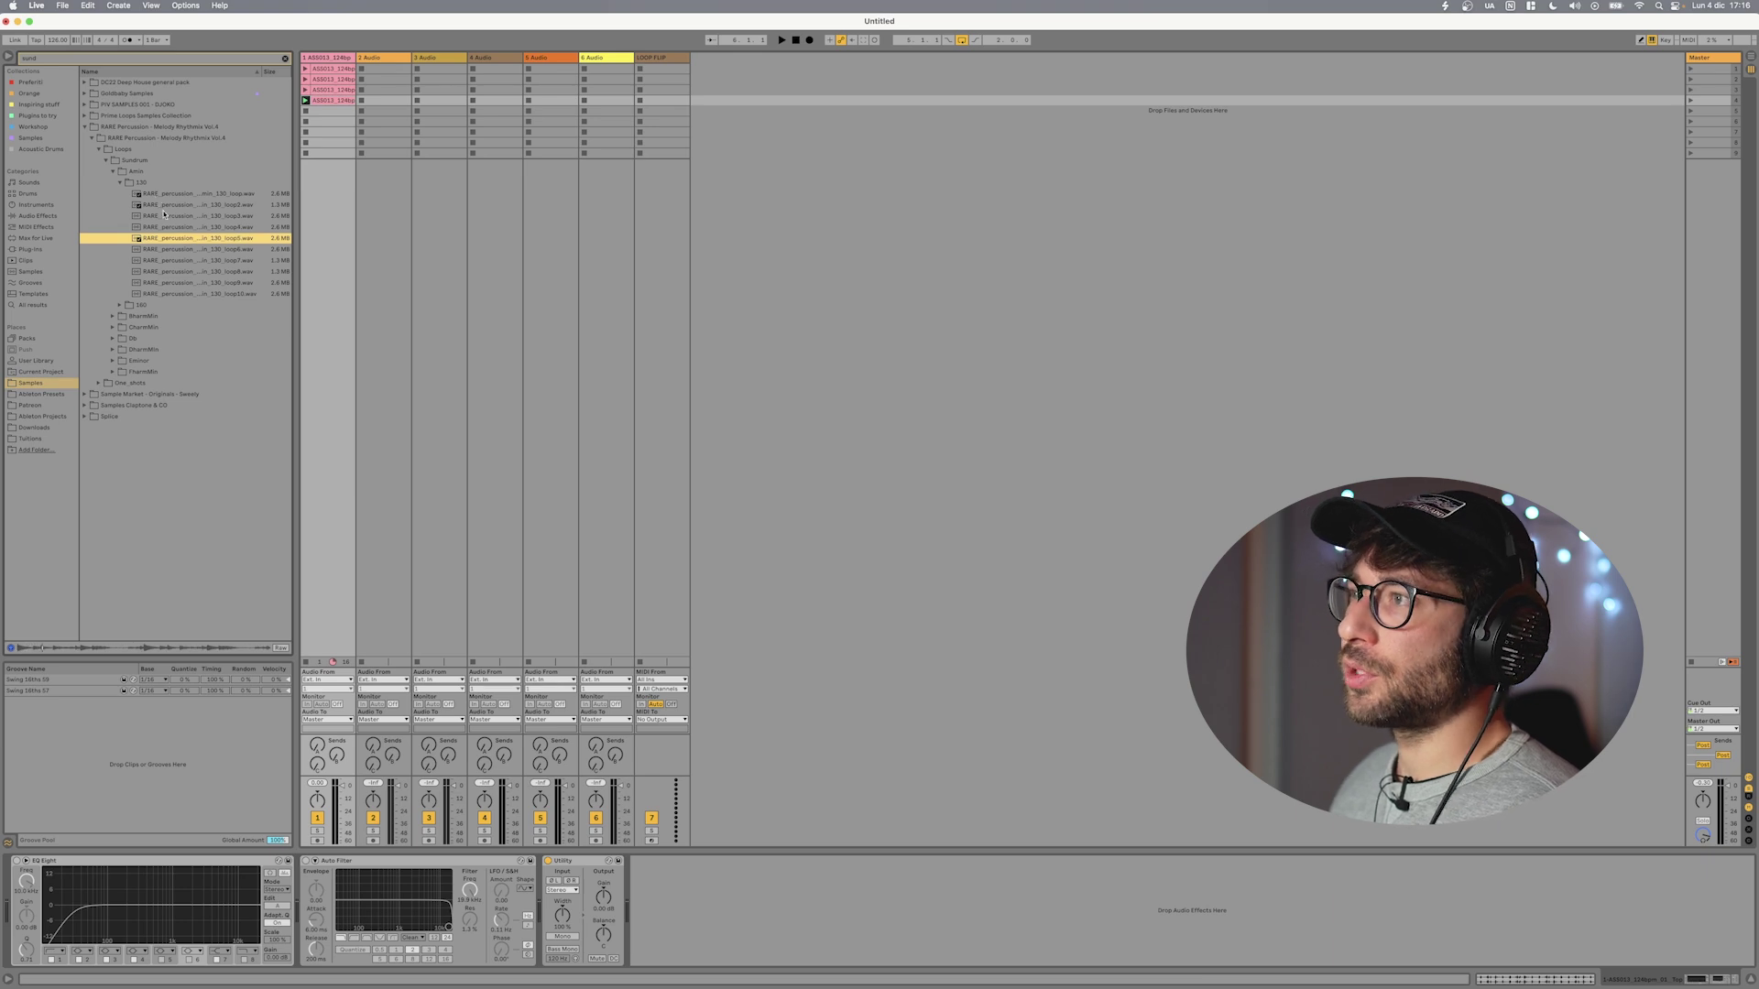
{"action": "double_click", "coordinate": [193, 251]}
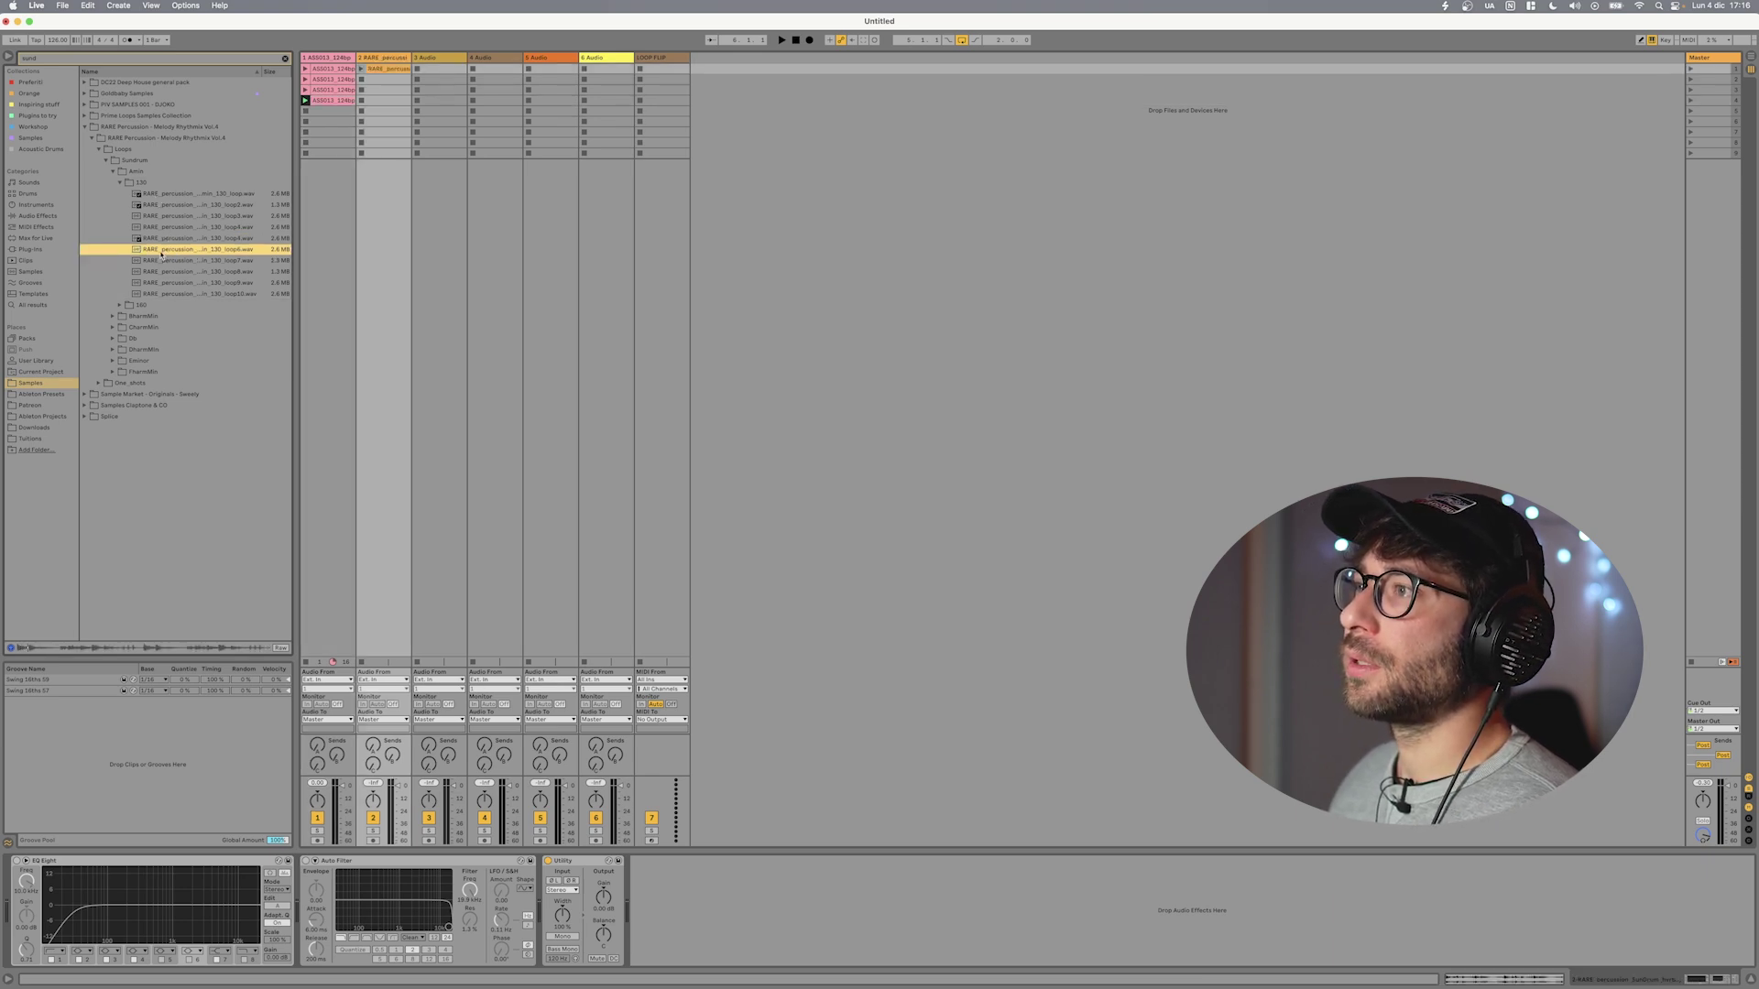
- Add three more RARE percussion loops, loop6, loop7 and loop9, to the next free slots of the second track
{"action": "left_click_drag", "start_coordinate": [171, 256], "coordinate": [367, 87]}
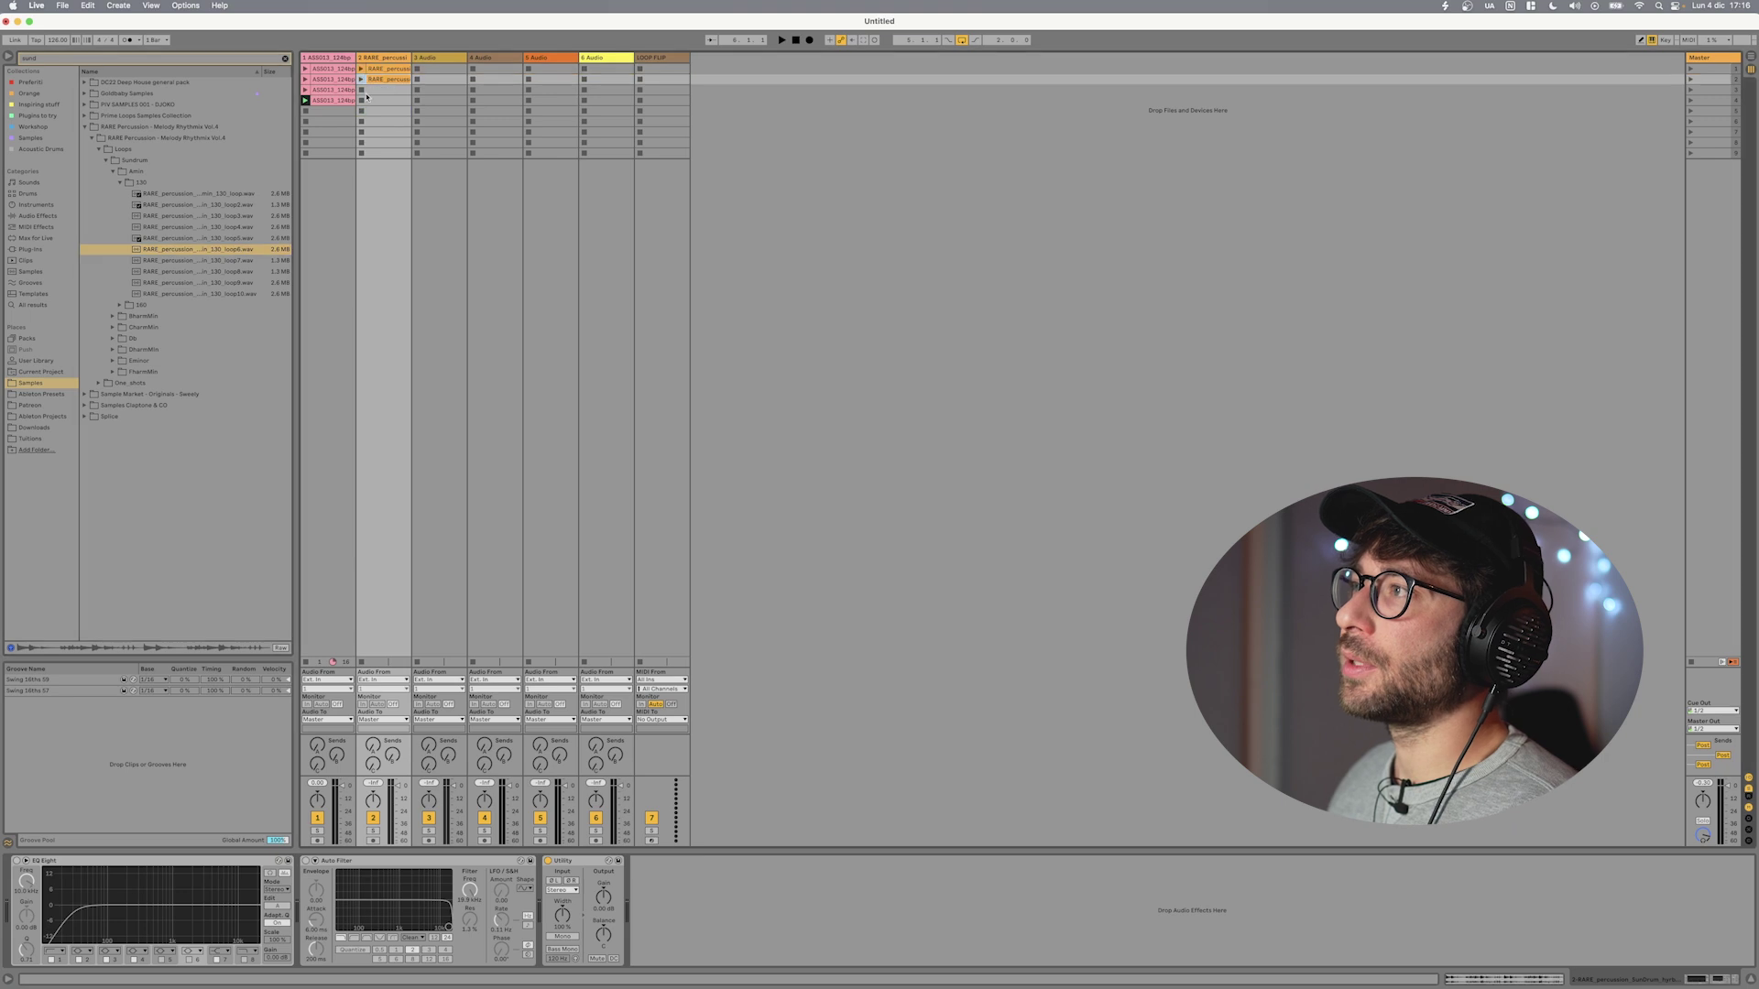
{"action": "left_click", "coordinate": [167, 260]}
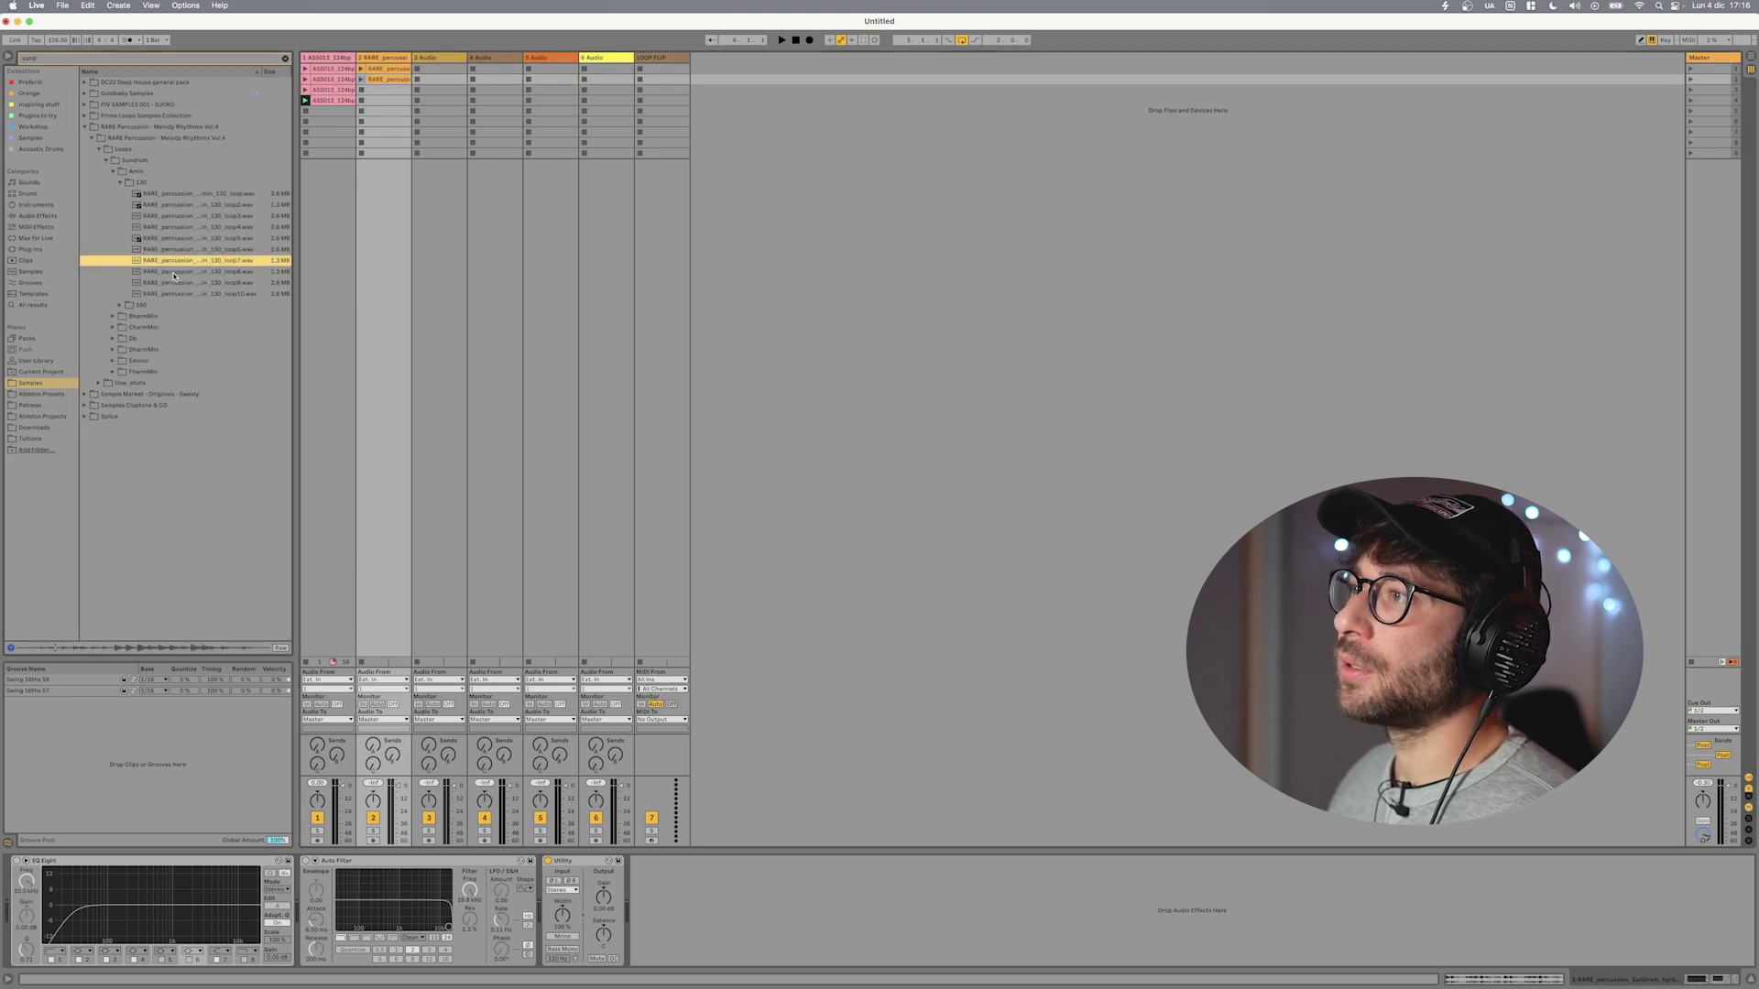
{"action": "left_click_drag", "start_coordinate": [176, 264], "coordinate": [371, 90]}
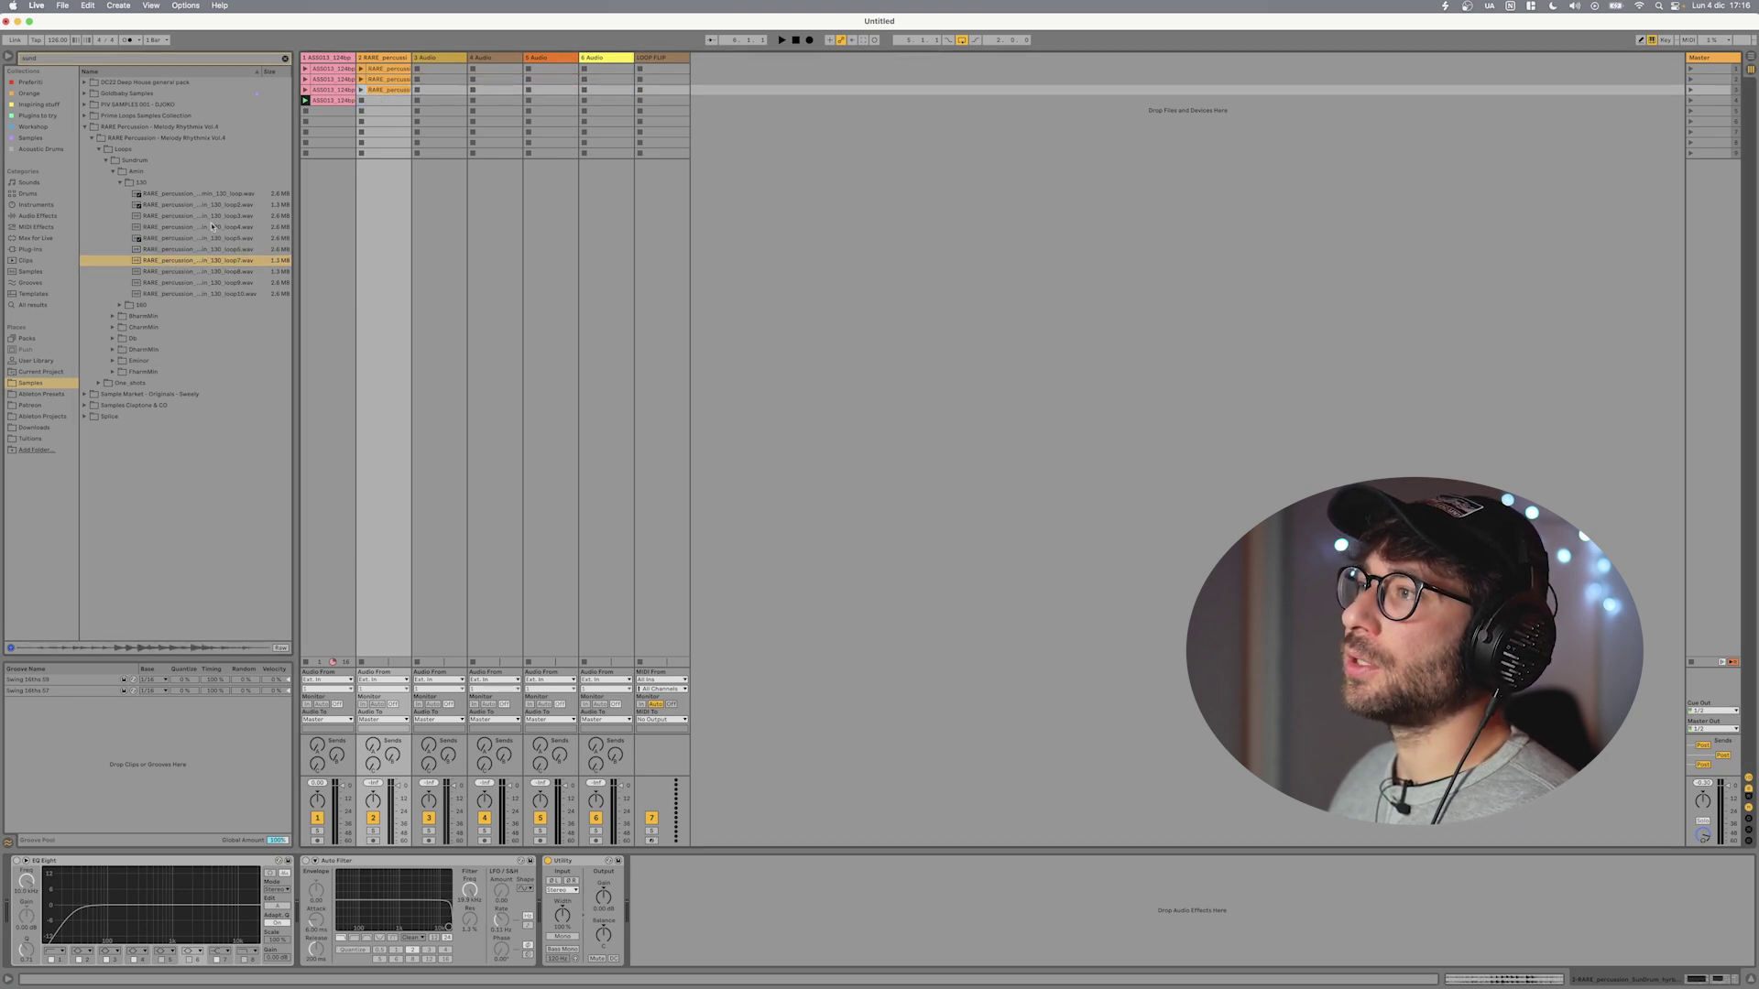
{"action": "left_click", "coordinate": [177, 275]}
{"action": "left_click", "coordinate": [189, 284]}
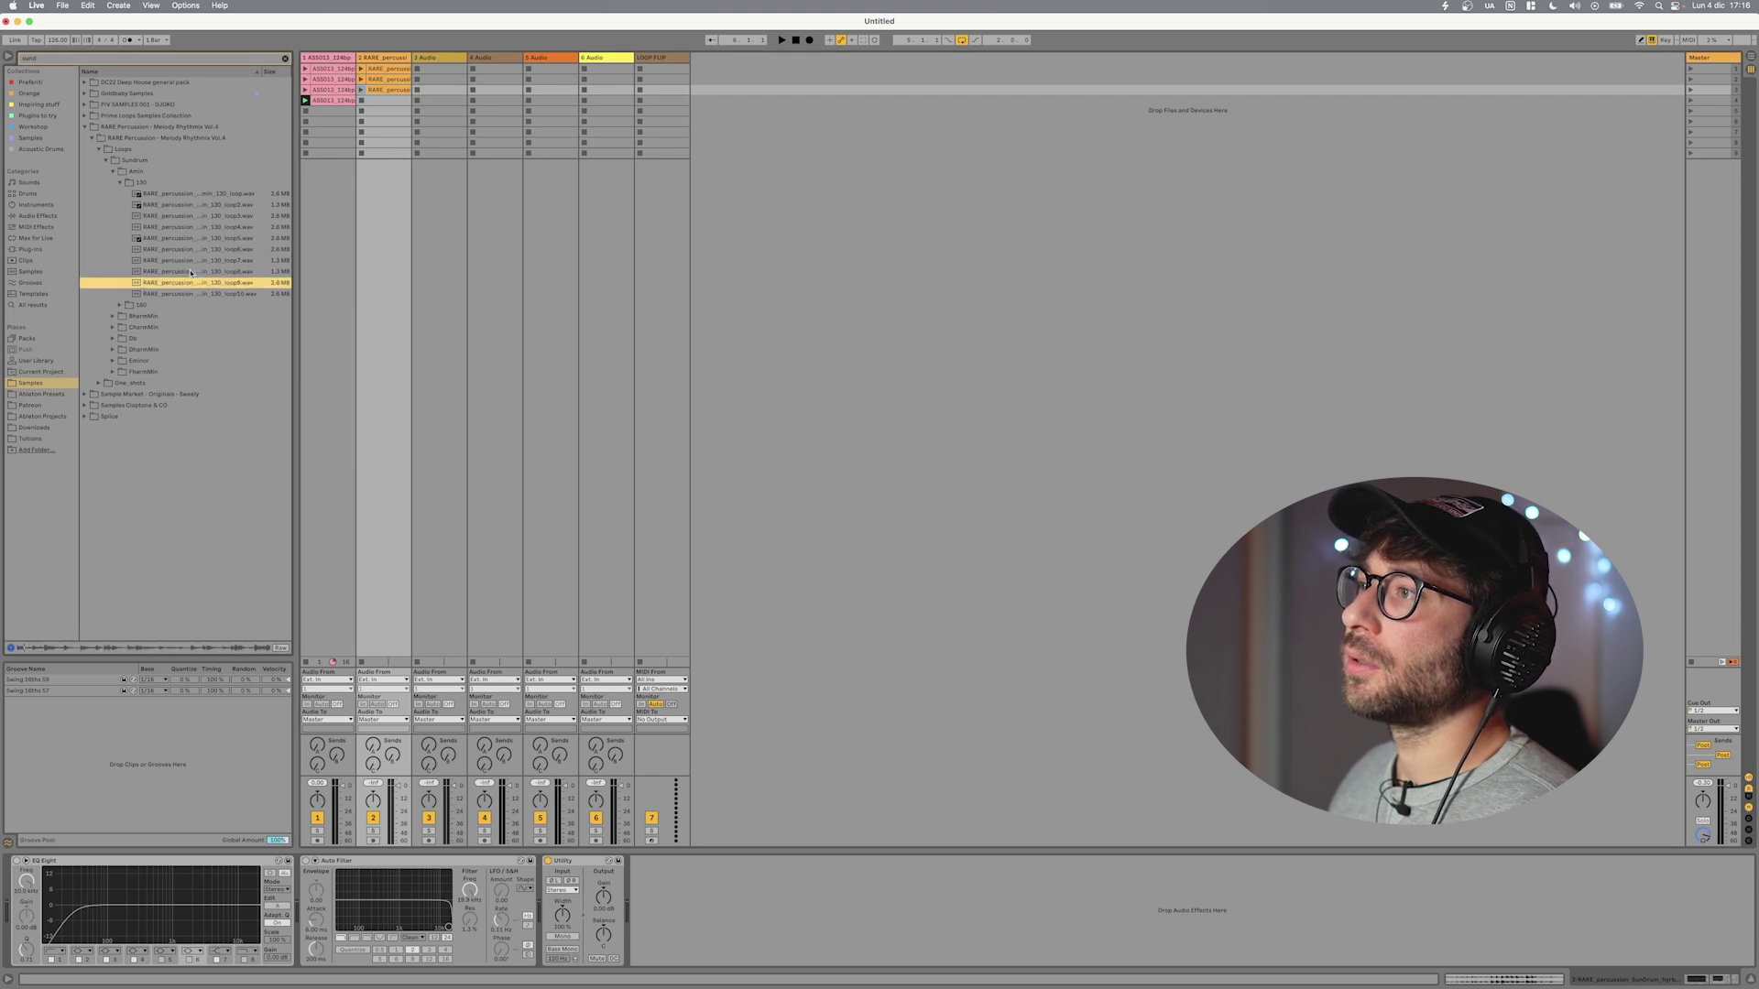
{"action": "left_click_drag", "start_coordinate": [182, 287], "coordinate": [385, 101]}
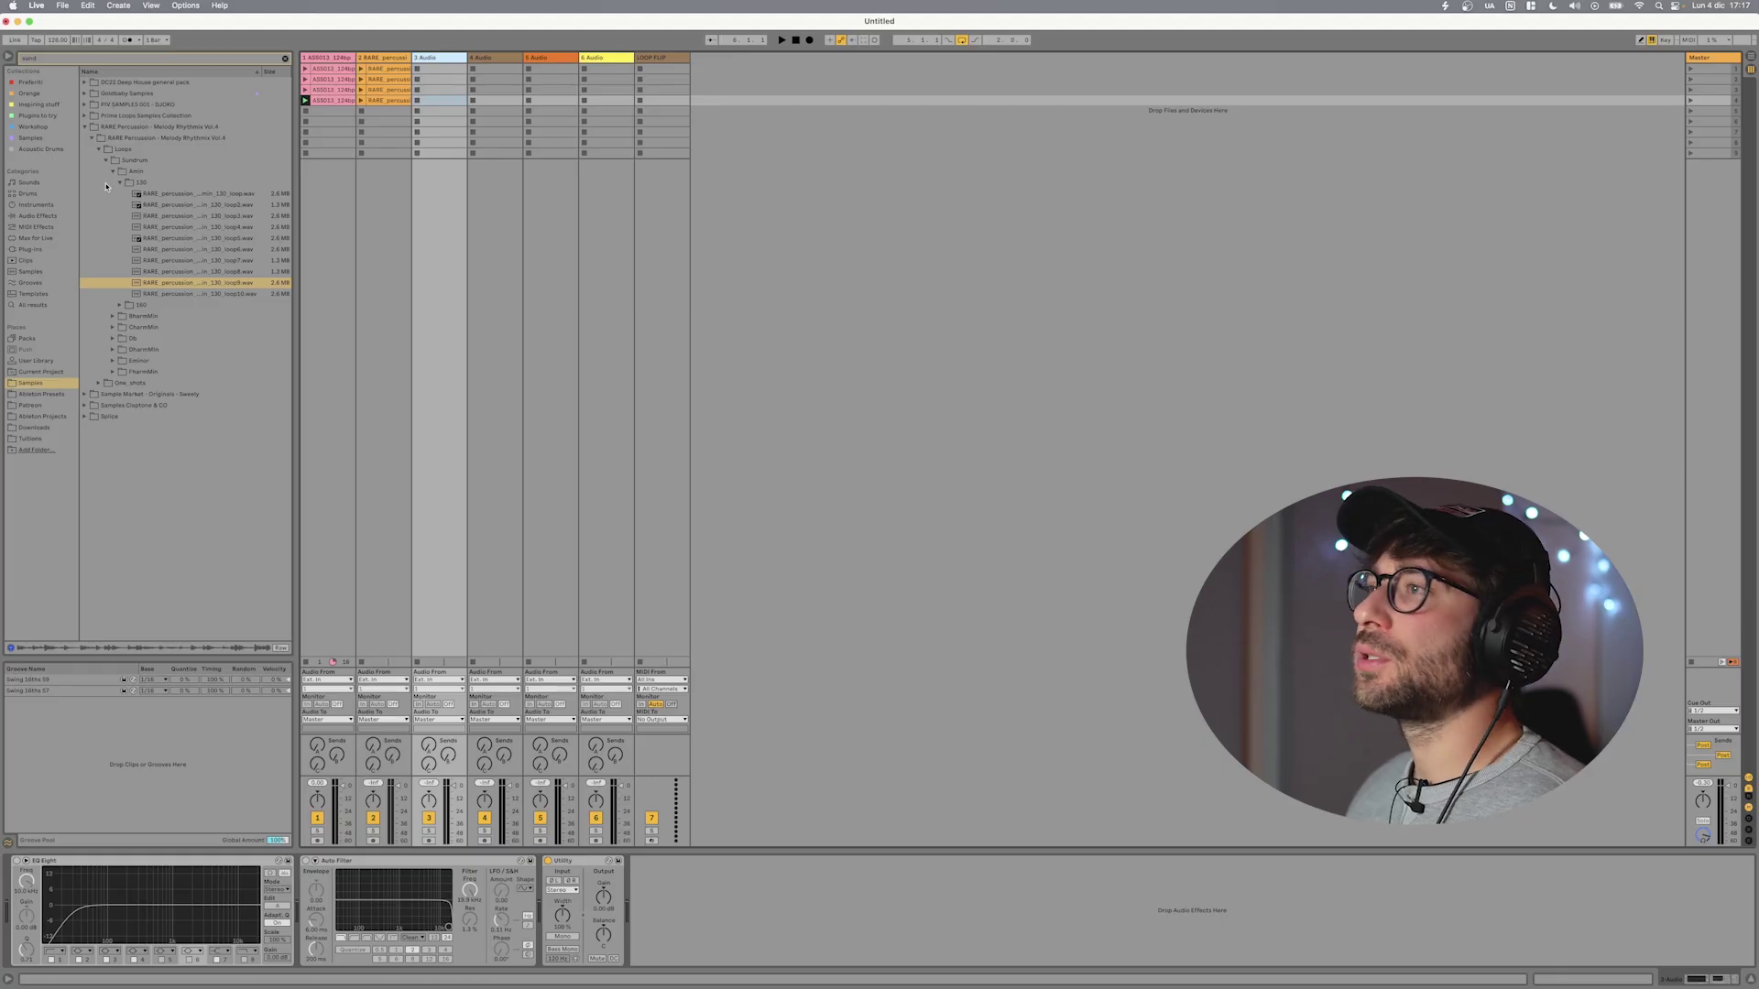
- Collapse the RARE Percussion folder and clear the browser search
{"action": "left_click", "coordinate": [90, 138]}
{"action": "left_click", "coordinate": [84, 127]}
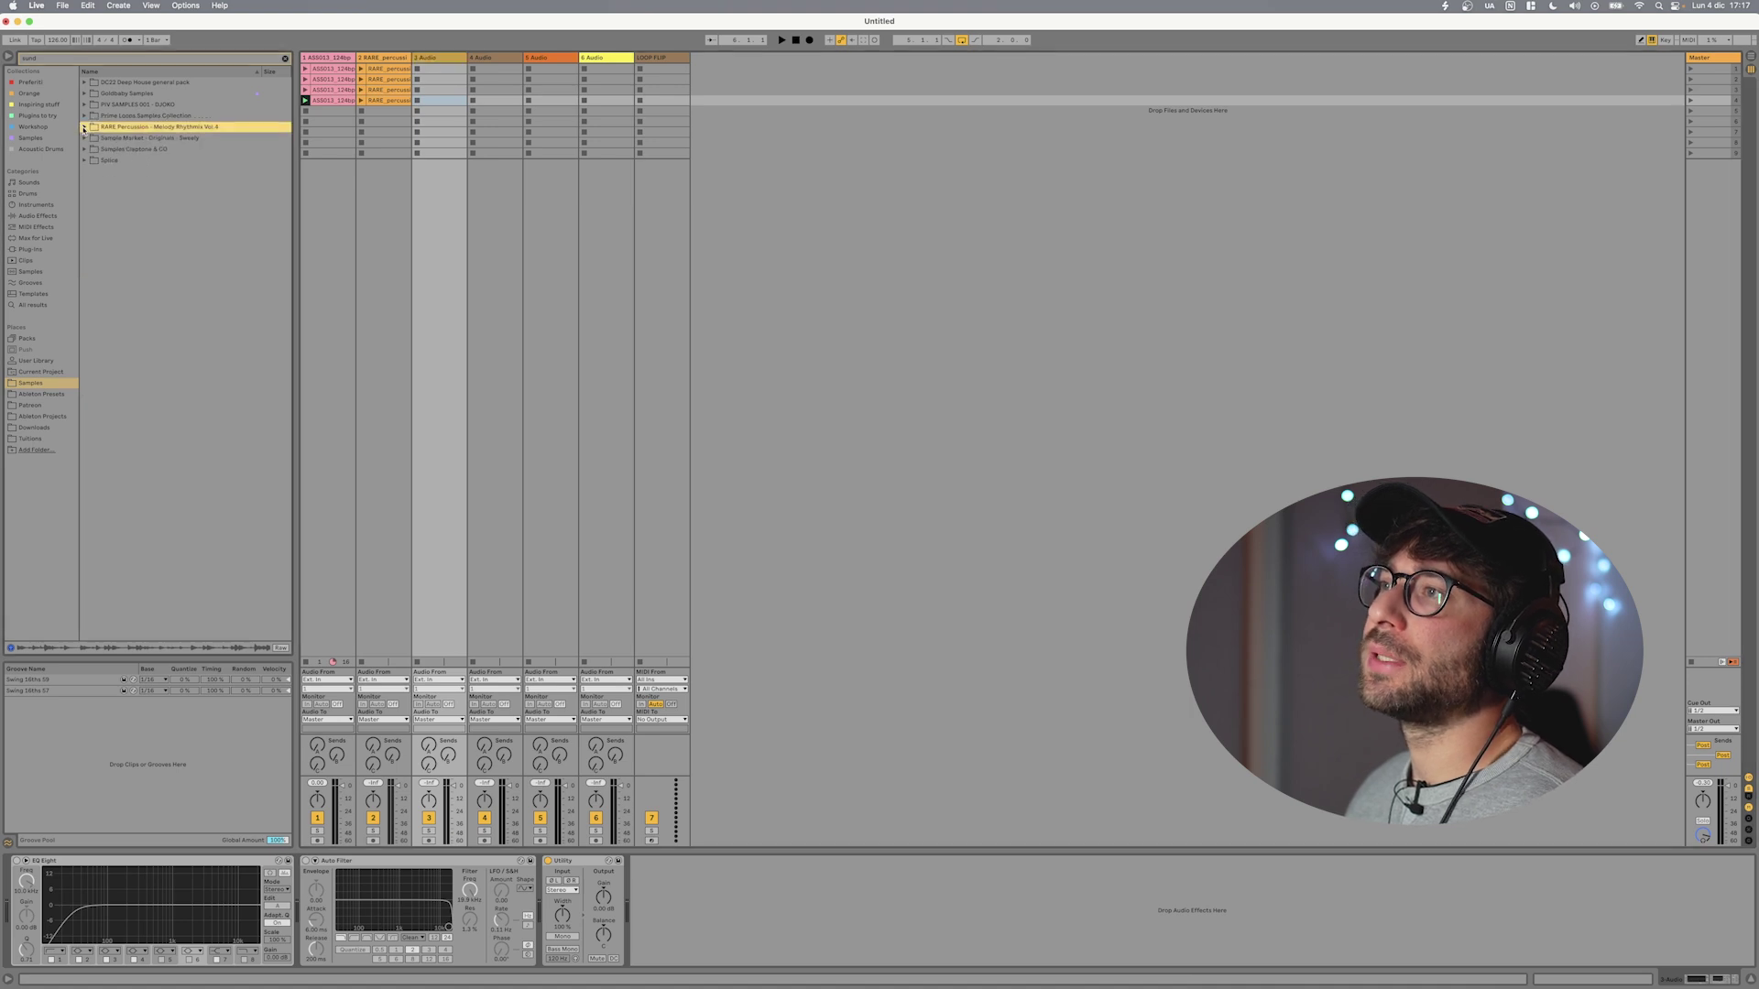
{"action": "left_click", "coordinate": [284, 58]}
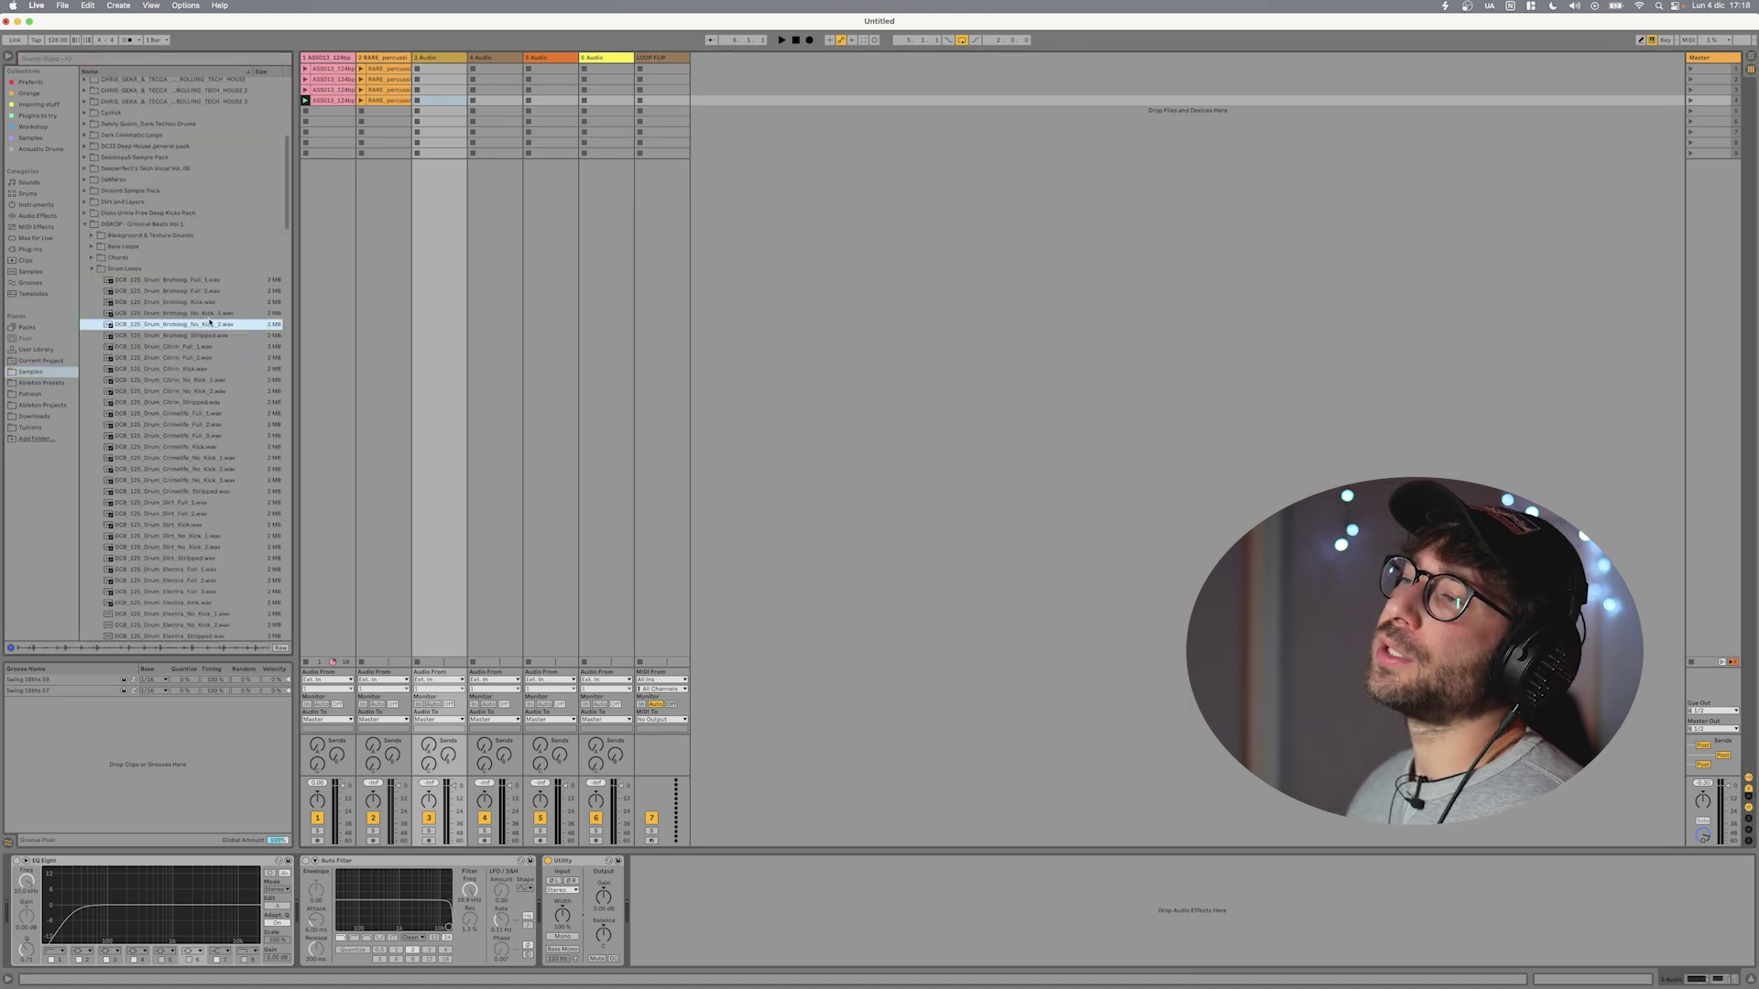
- Load four different No_Kick_2 drum loops from the Drum Loops folder into the first four slots of the third track
{"action": "double_click", "coordinate": [200, 325]}
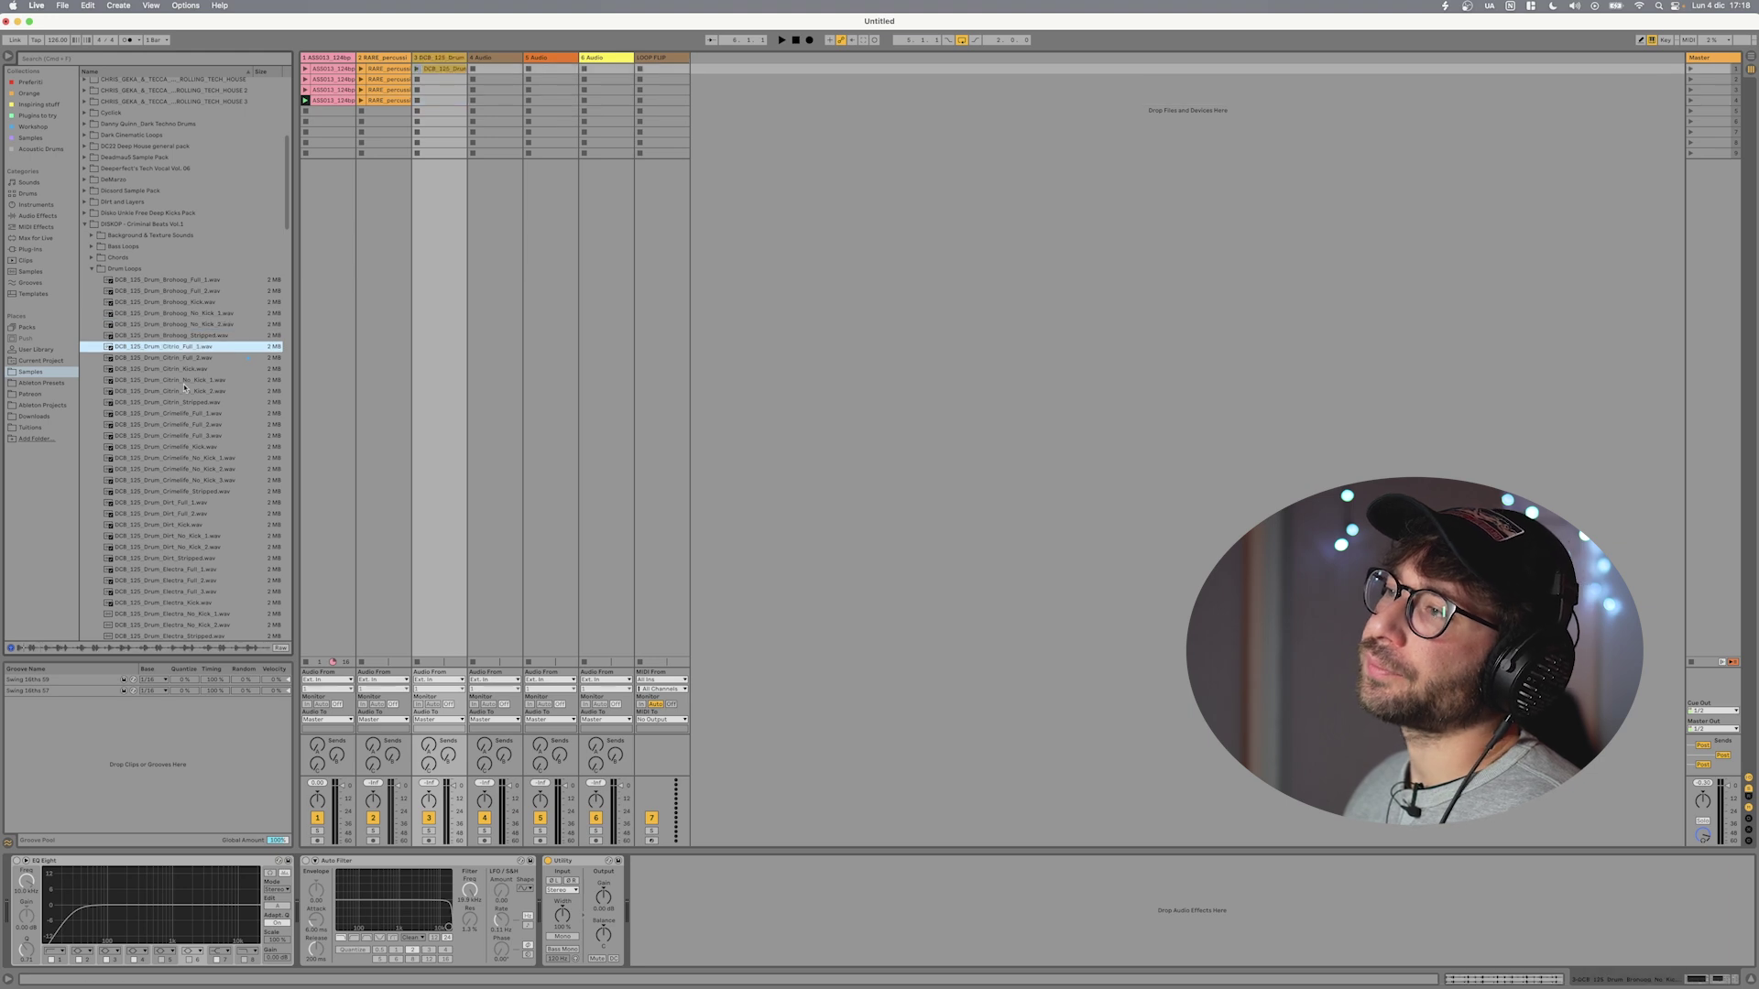
{"action": "left_click", "coordinate": [189, 392]}
{"action": "double_click", "coordinate": [190, 392]}
{"action": "left_click", "coordinate": [188, 471]}
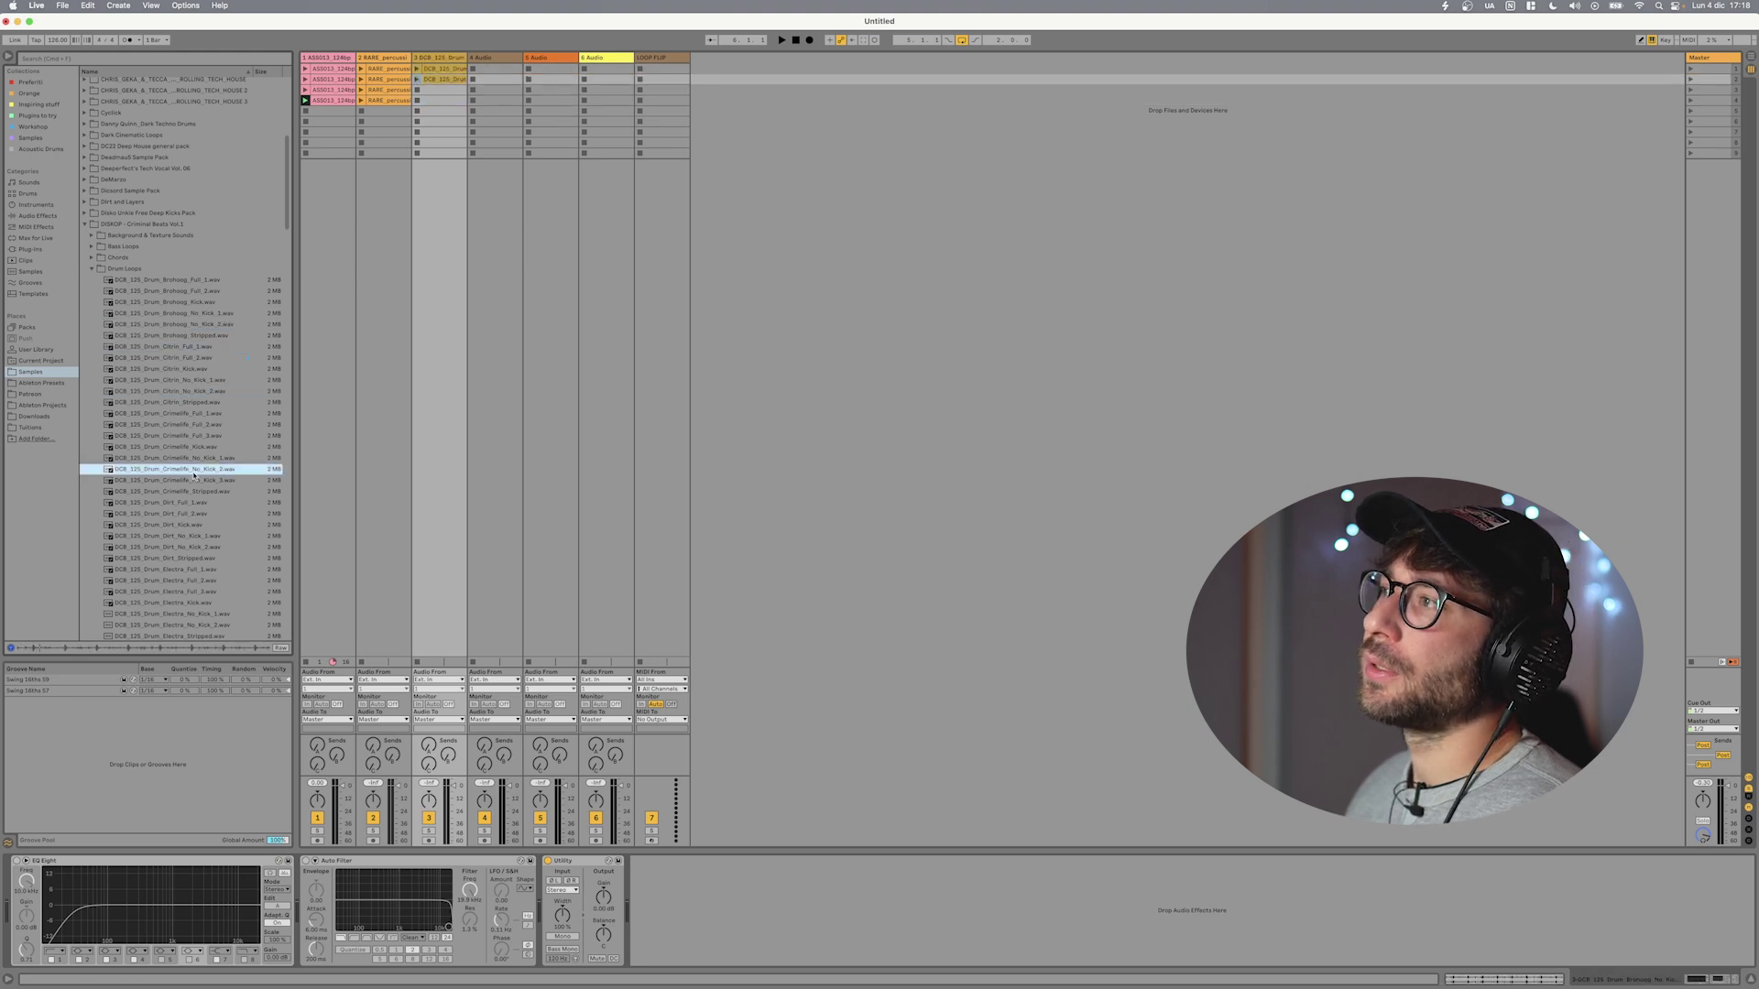
{"action": "double_click", "coordinate": [193, 471]}
{"action": "left_click", "coordinate": [193, 548]}
{"action": "left_click_drag", "start_coordinate": [193, 552], "coordinate": [436, 102]}
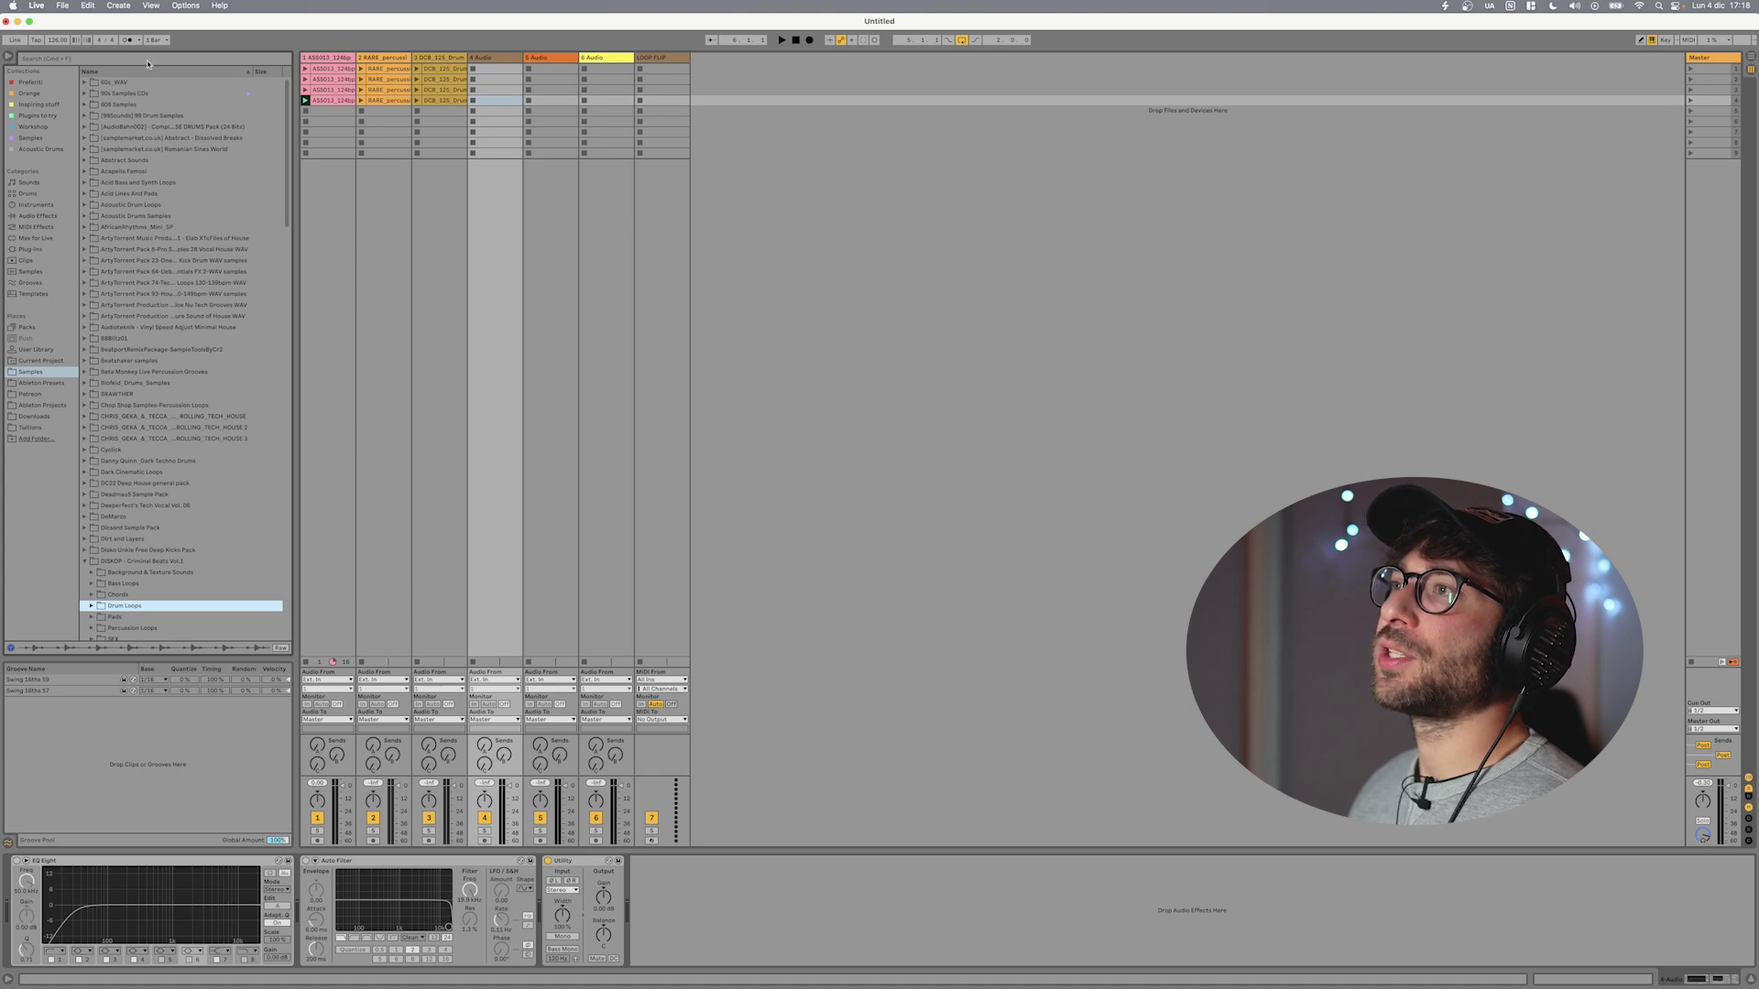
- Search the samples for "Bongo" and load four of the bongo loops together onto the fourth track
{"action": "left_click", "coordinate": [147, 62]}
{"action": "type", "text": "Bongo"}
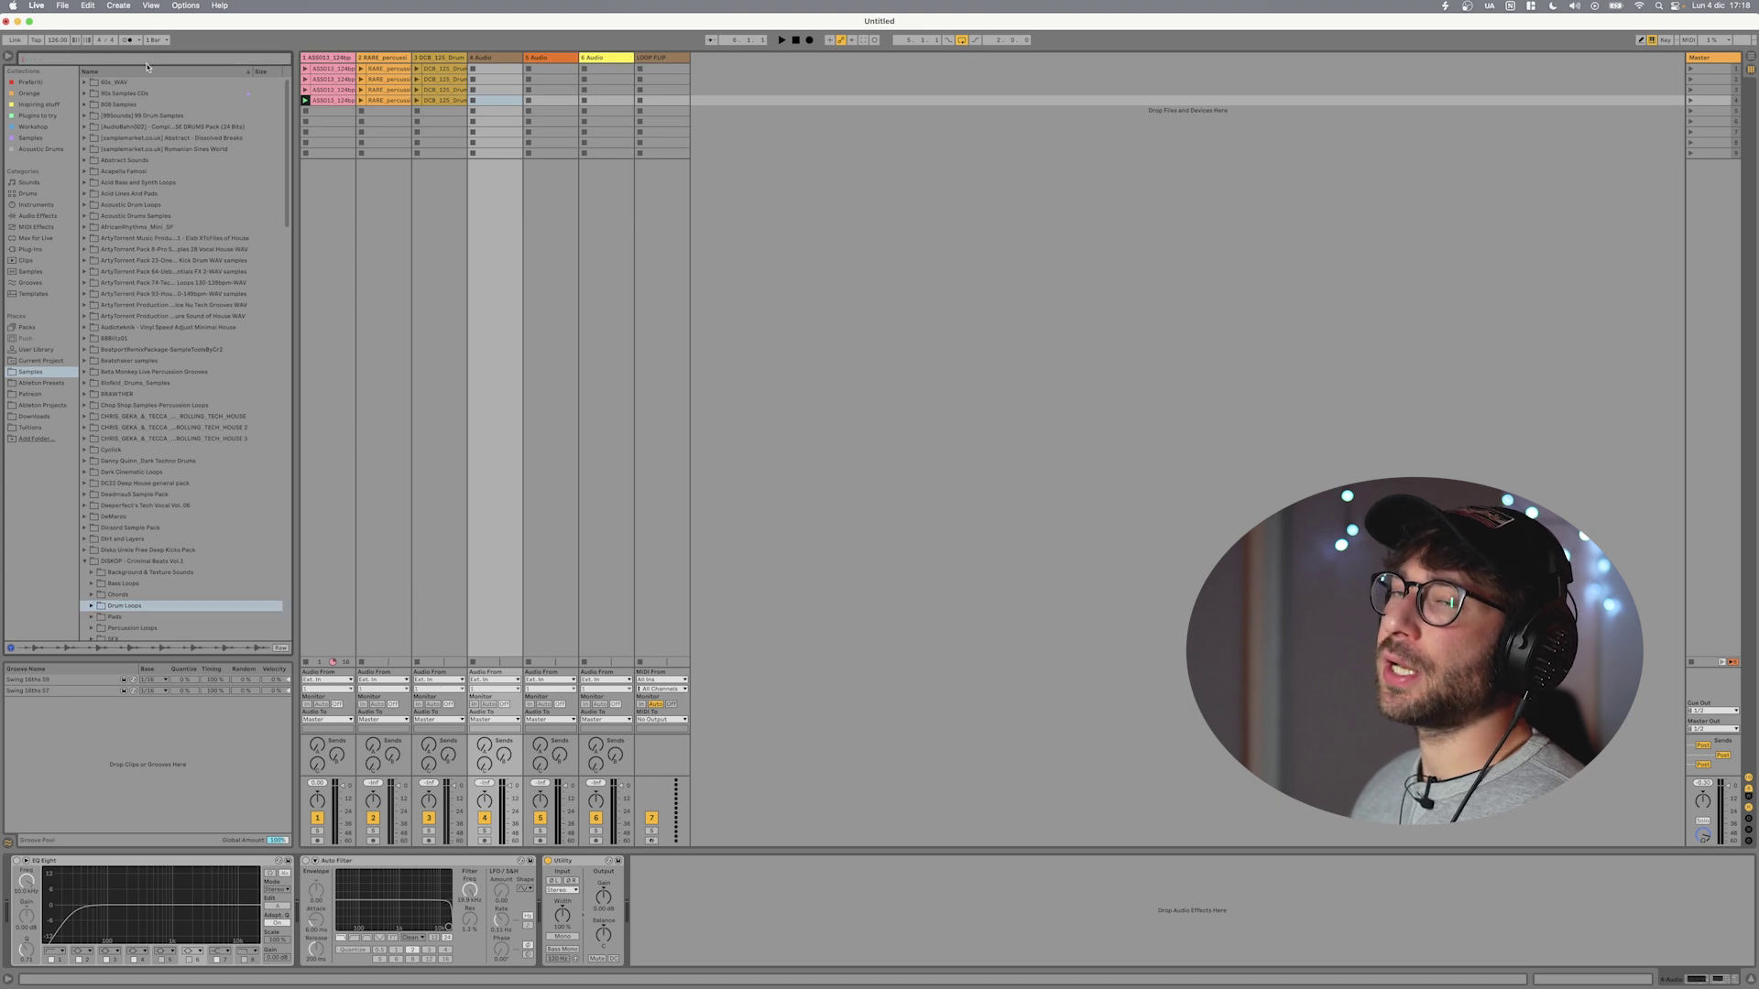
{"action": "left_click", "coordinate": [141, 193]}
{"action": "left_click", "coordinate": [142, 183], "text": "shift"}
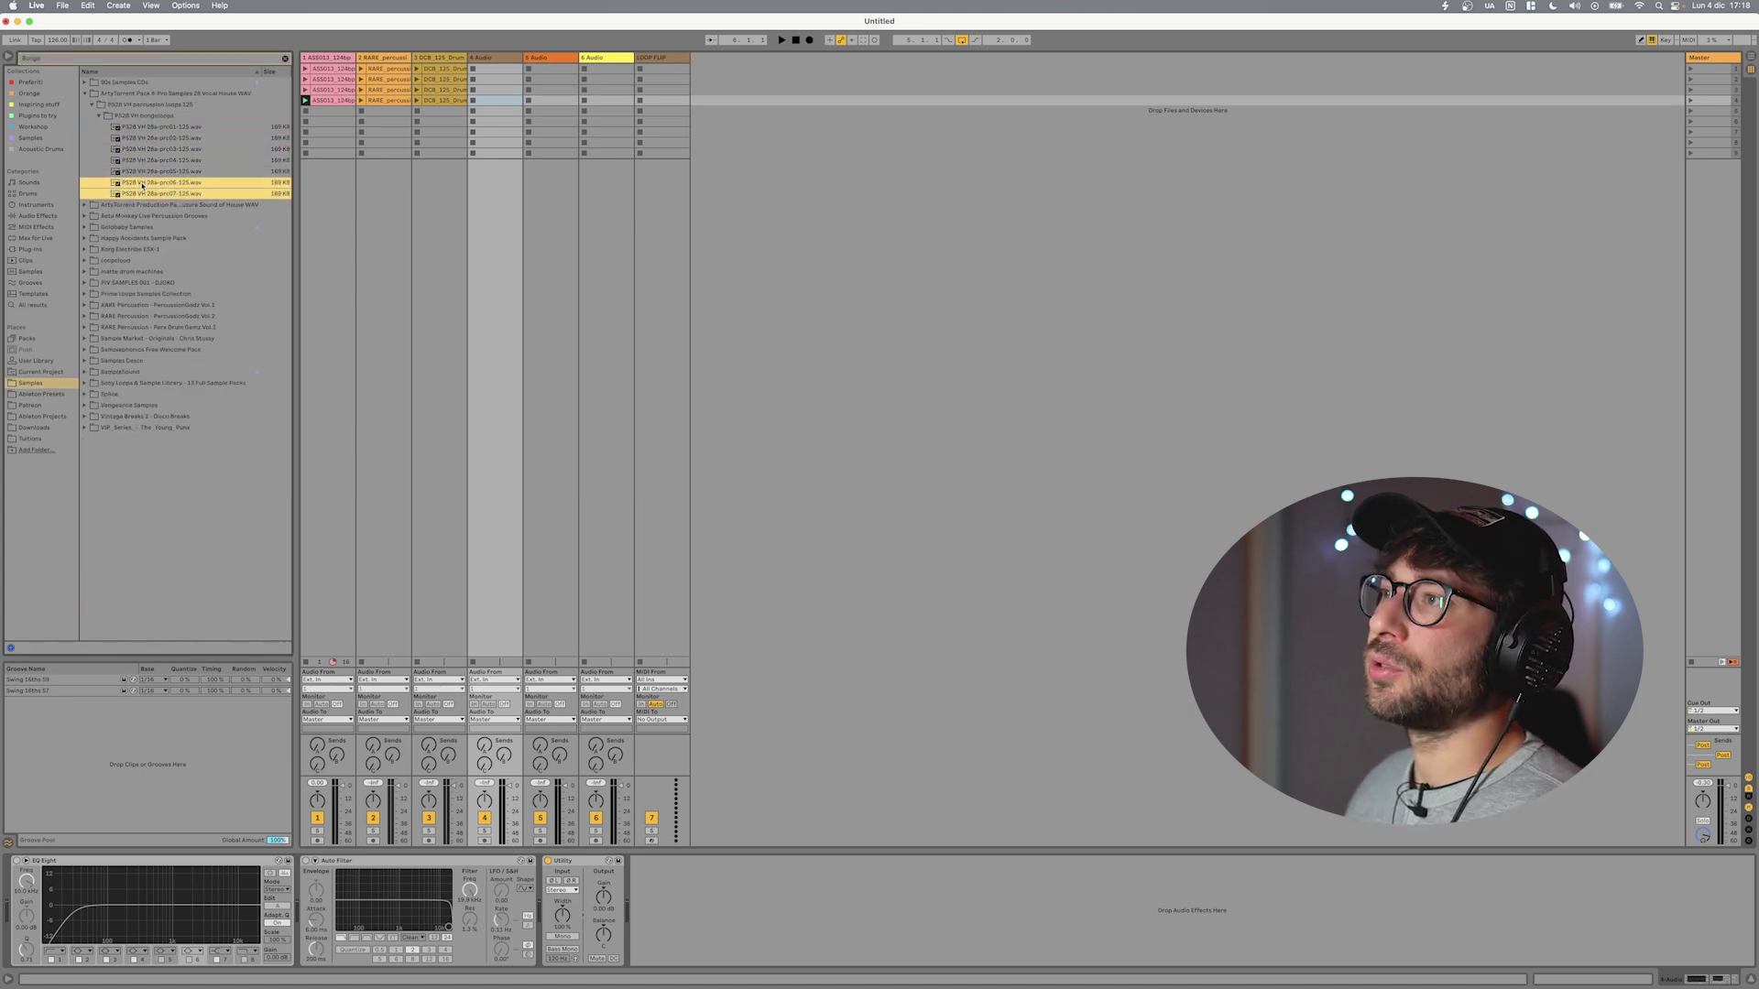
{"action": "left_click", "coordinate": [143, 173], "text": "shift"}
{"action": "left_click", "coordinate": [143, 161], "text": "shift"}
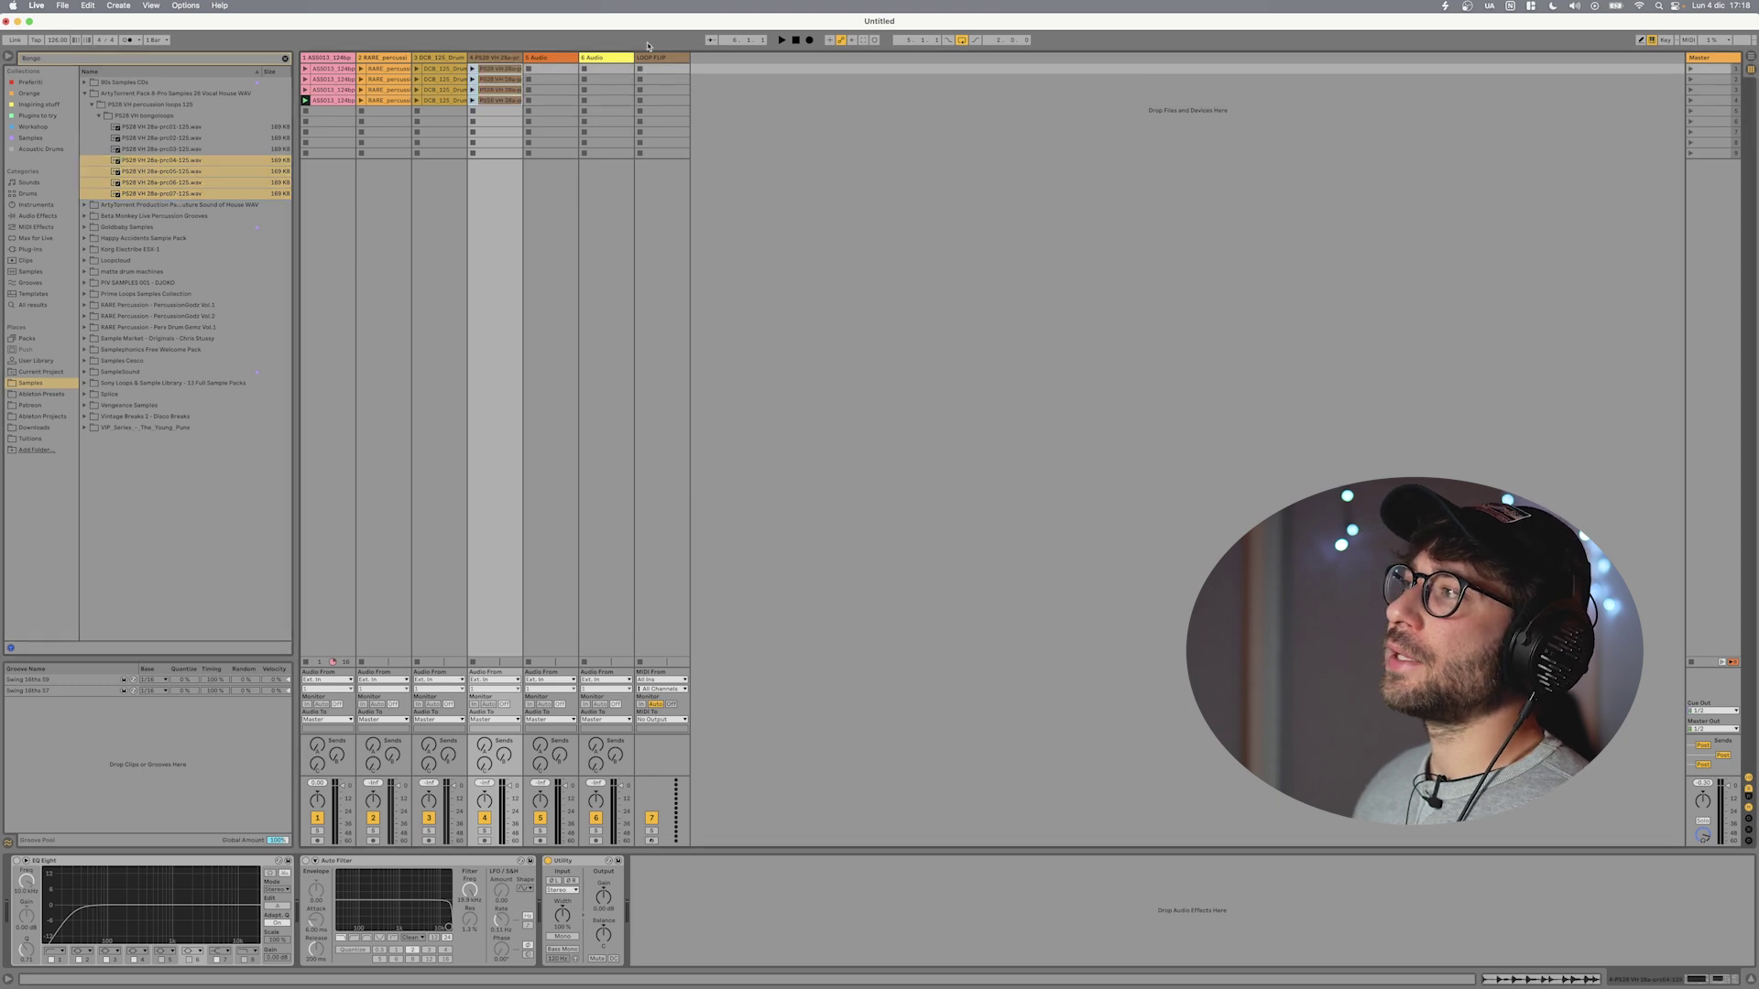
- Load the DCB_126_Drum_Trickyboy_Kick loop into the first slot of the sixth track
{"action": "left_click", "coordinate": [616, 58]}
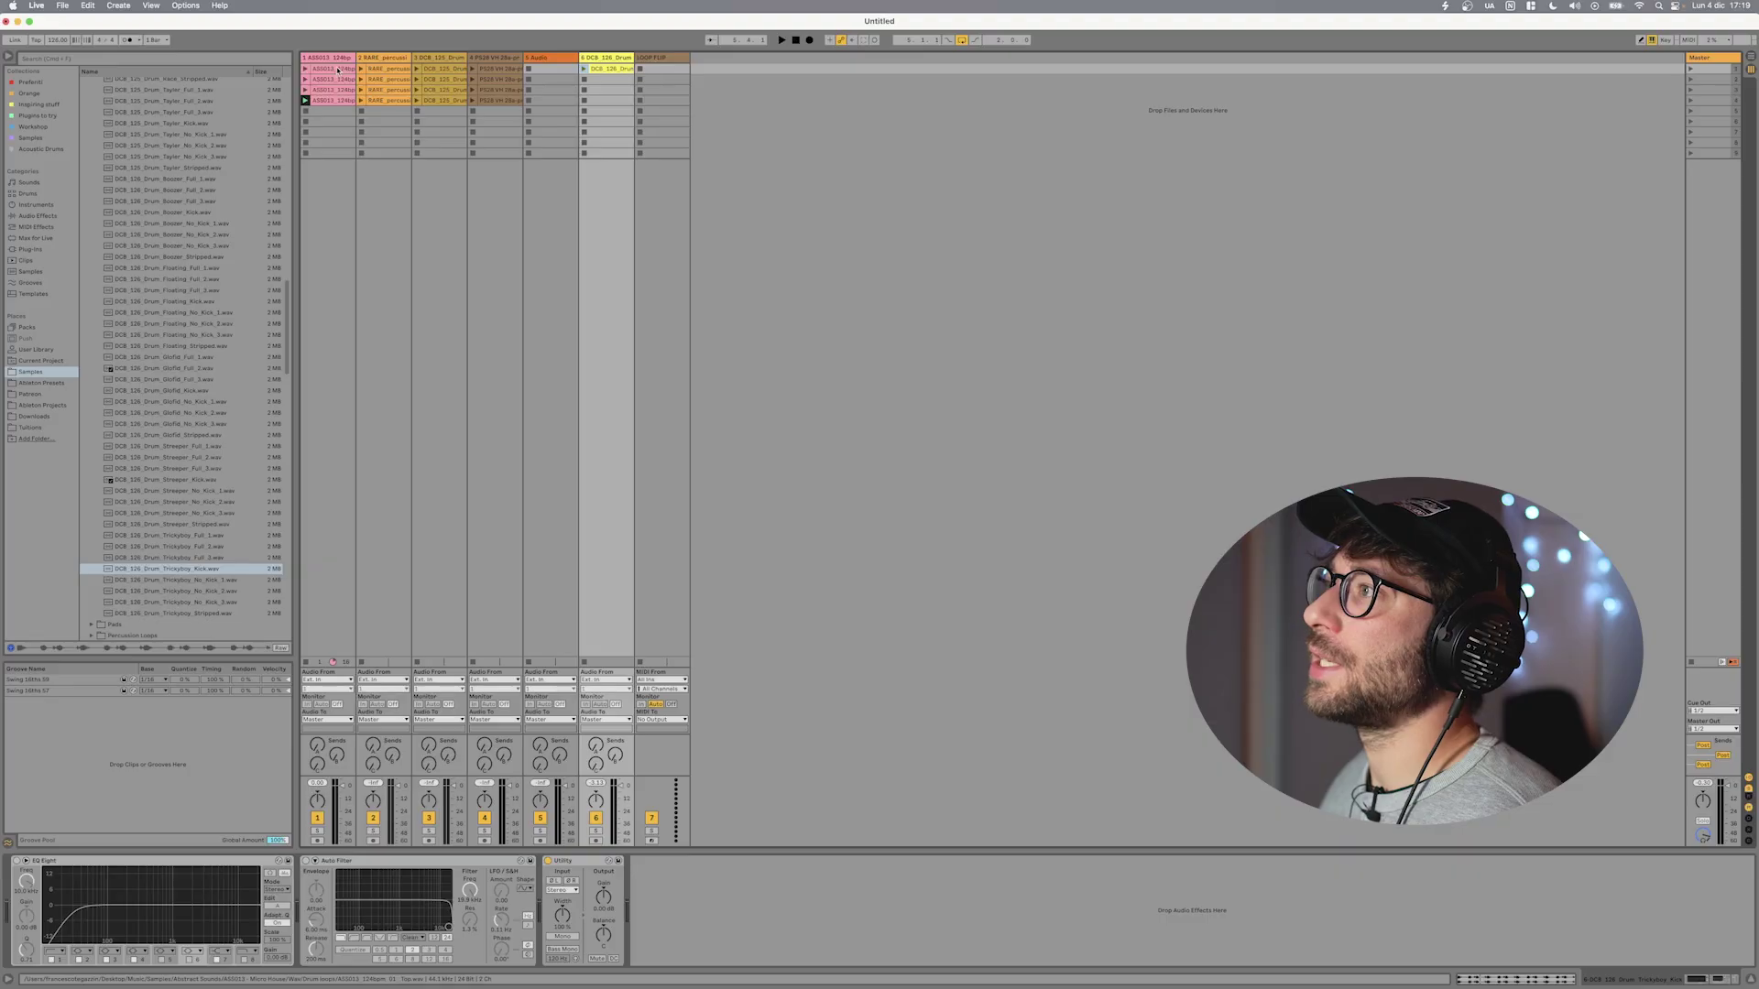
{"action": "left_click", "coordinate": [338, 79]}
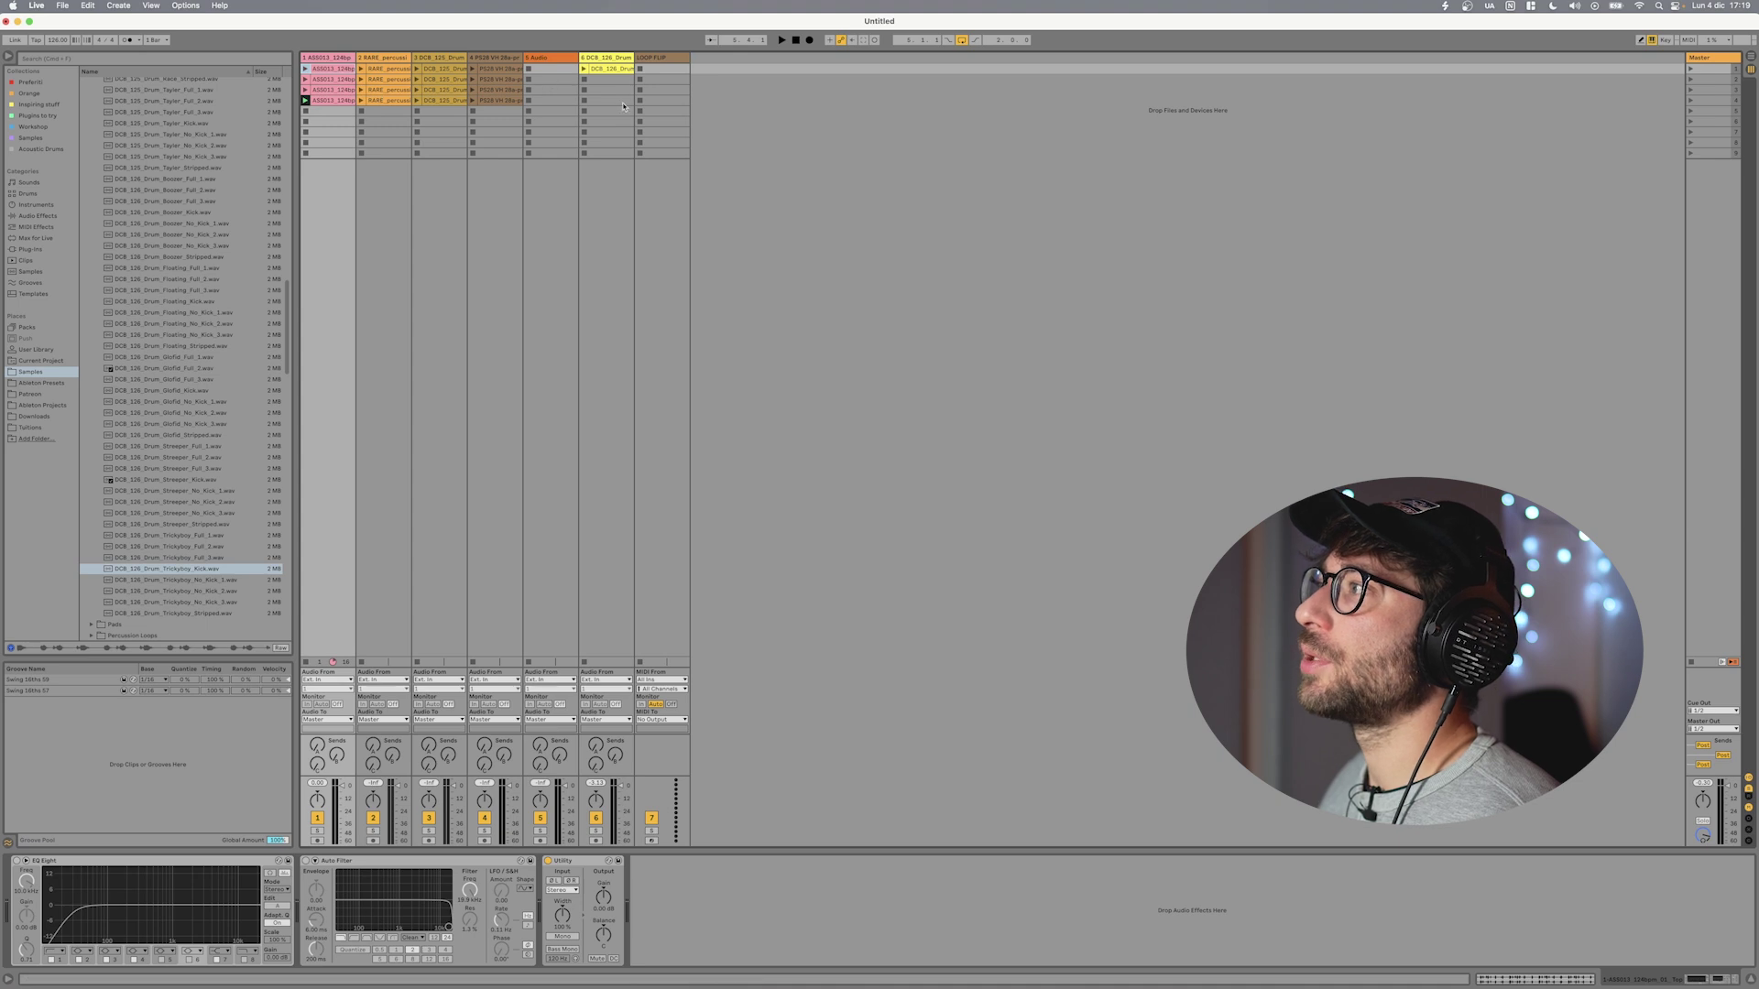
- Select the whole waveform of each bongo clip on the fourth track and warp its hits to the grid with warp markers
{"action": "left_click_drag", "start_coordinate": [623, 106], "coordinate": [486, 70]}
{"action": "left_click", "coordinate": [1544, 978]}
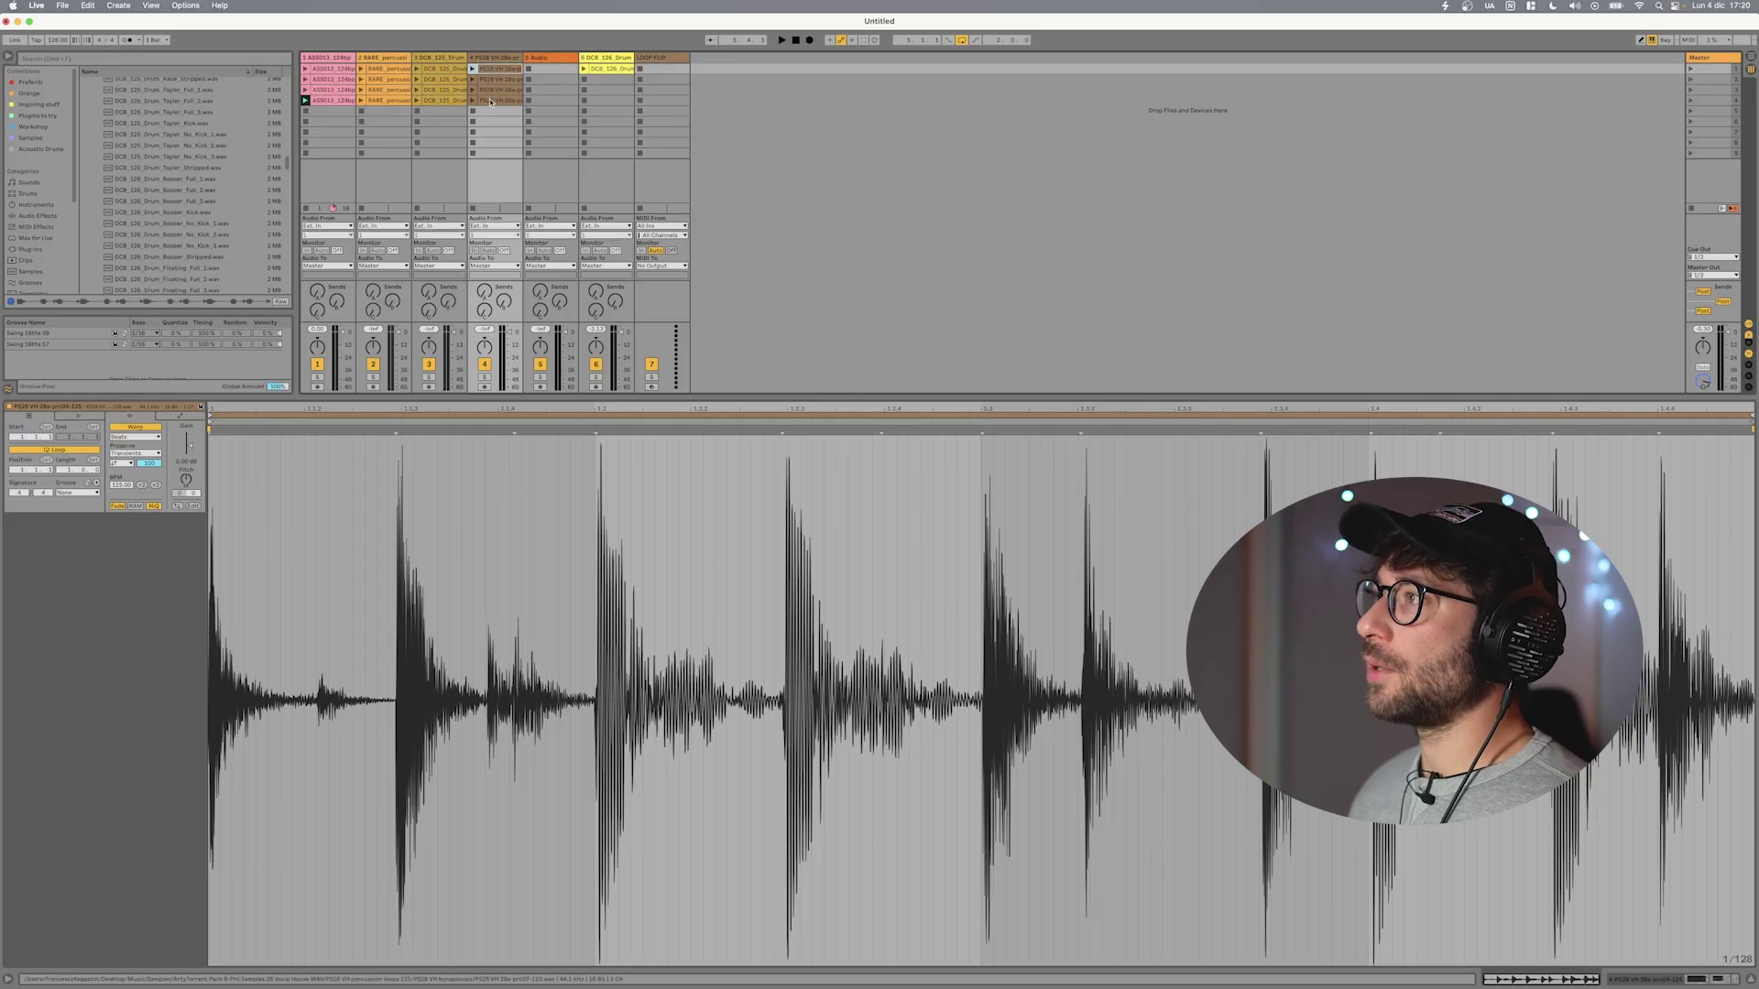
{"action": "left_click", "coordinate": [497, 470]}
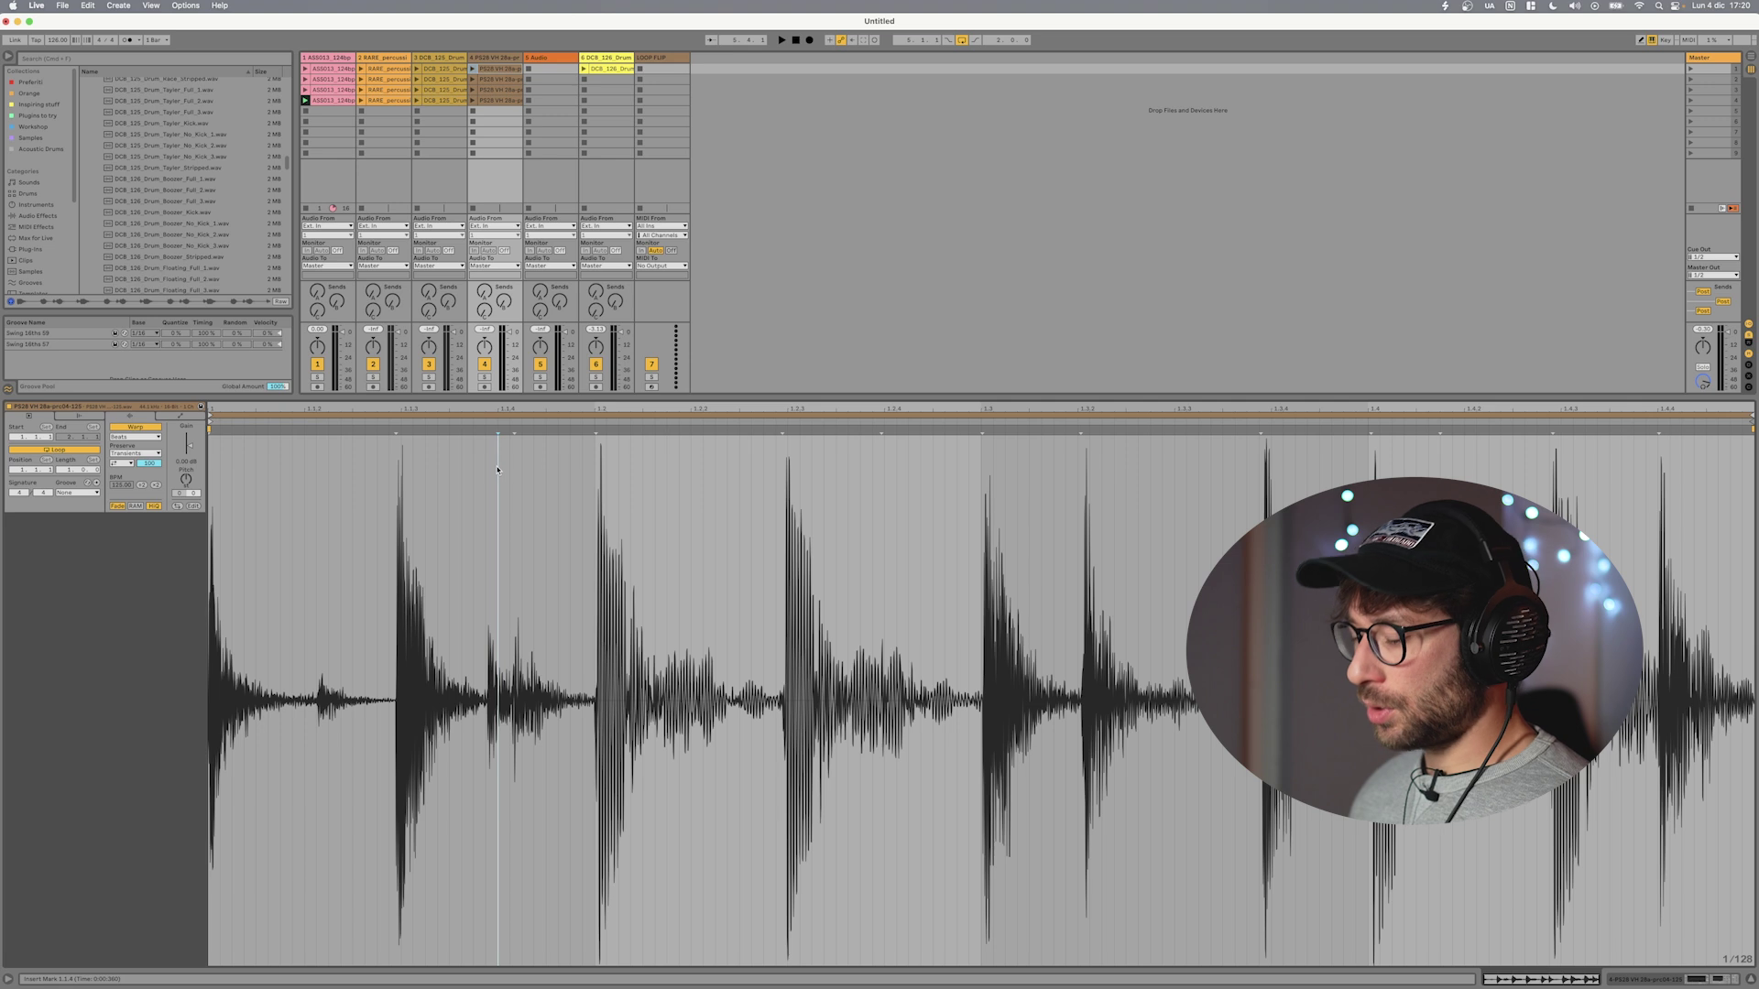
{"action": "key", "text": "super+a"}
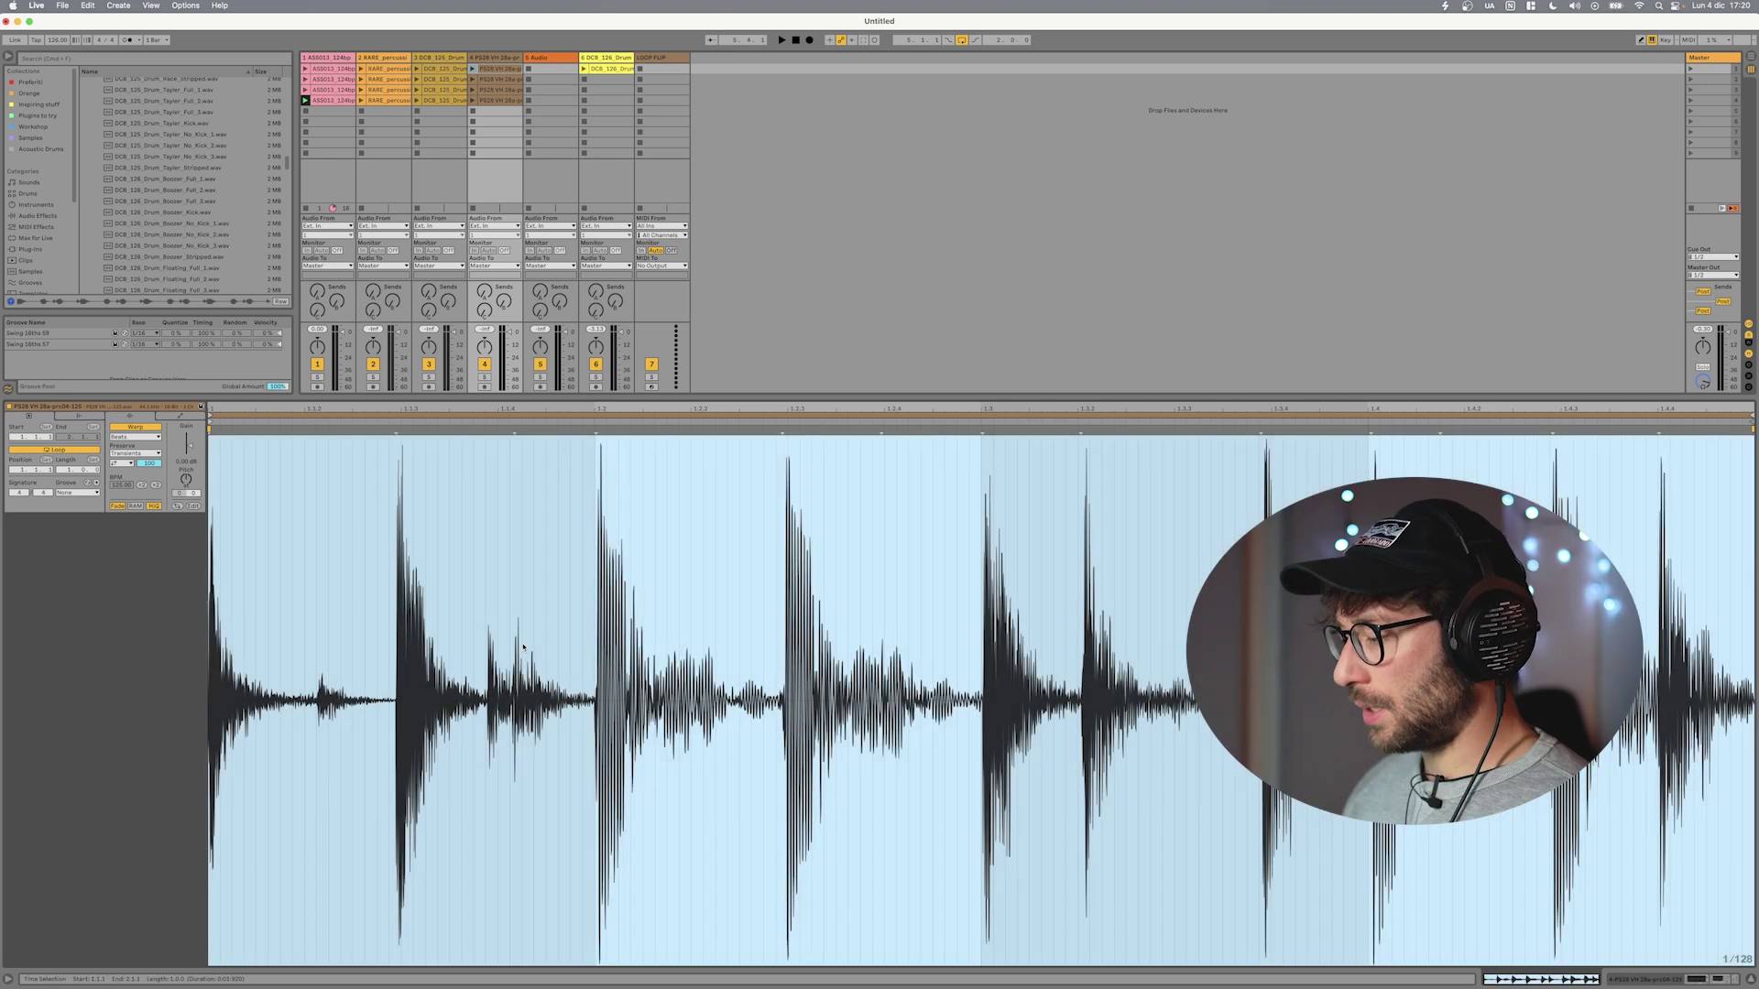
{"action": "key", "text": "super+i"}
{"action": "key", "text": "Down"}
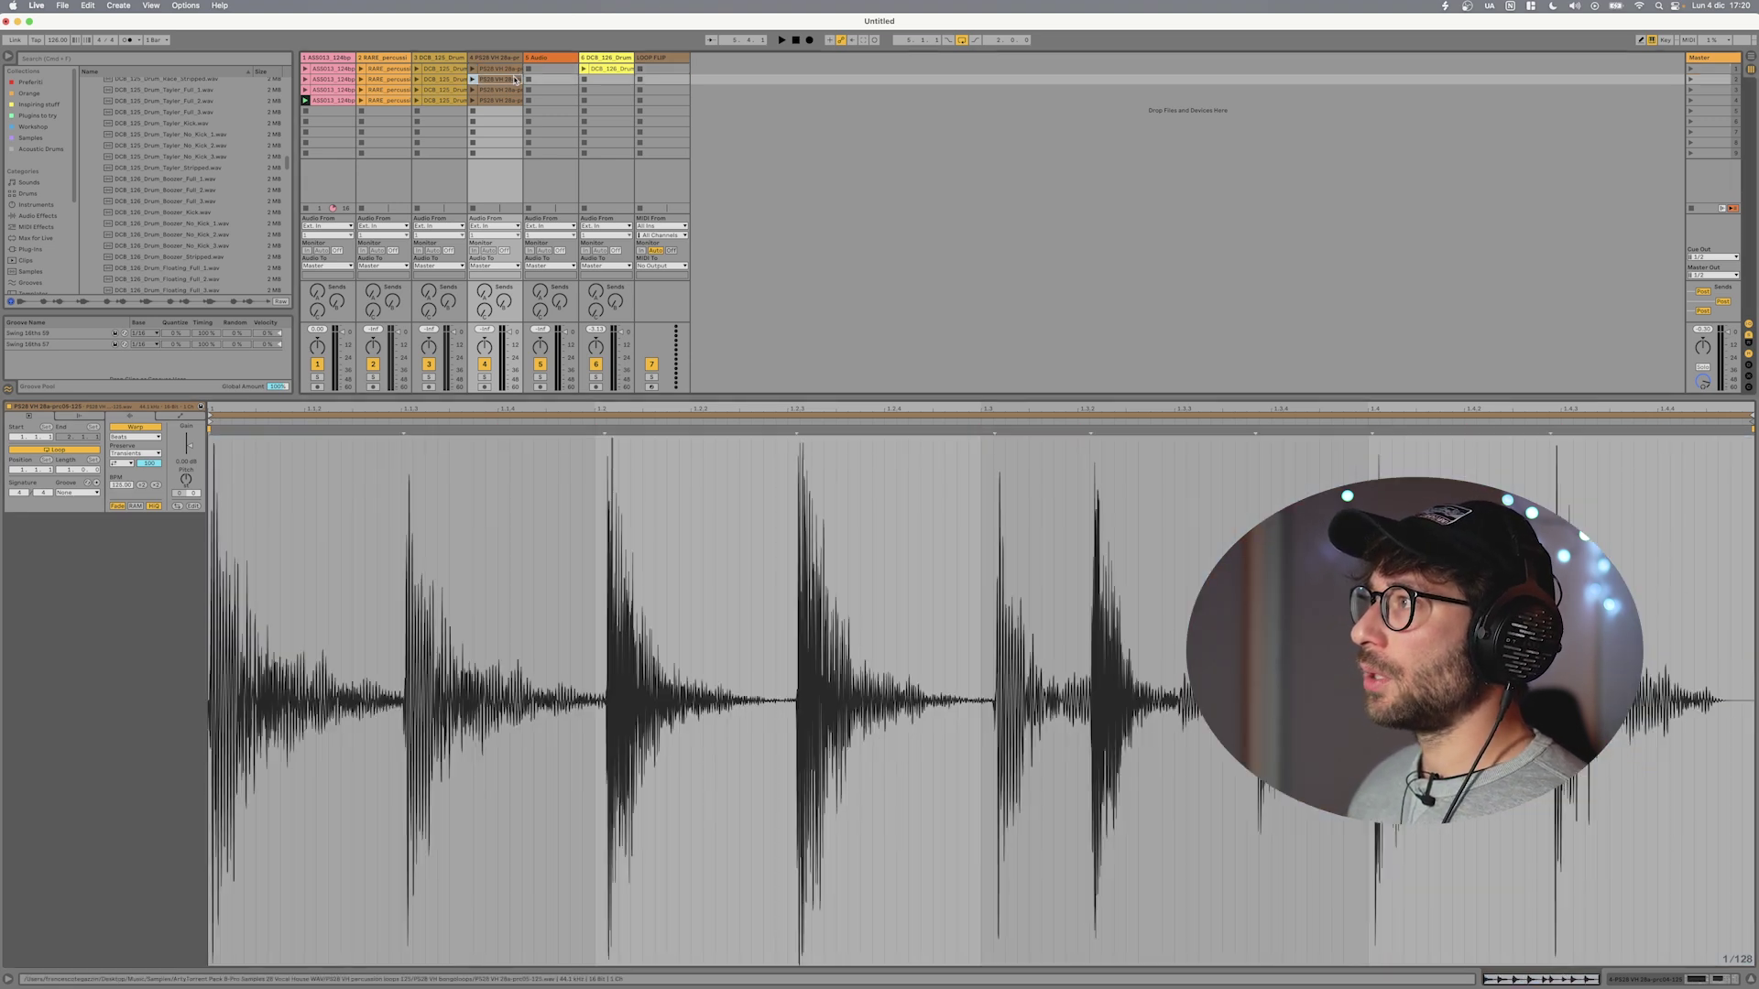
{"action": "key", "text": "super+a"}
{"action": "left_click", "coordinate": [540, 579]}
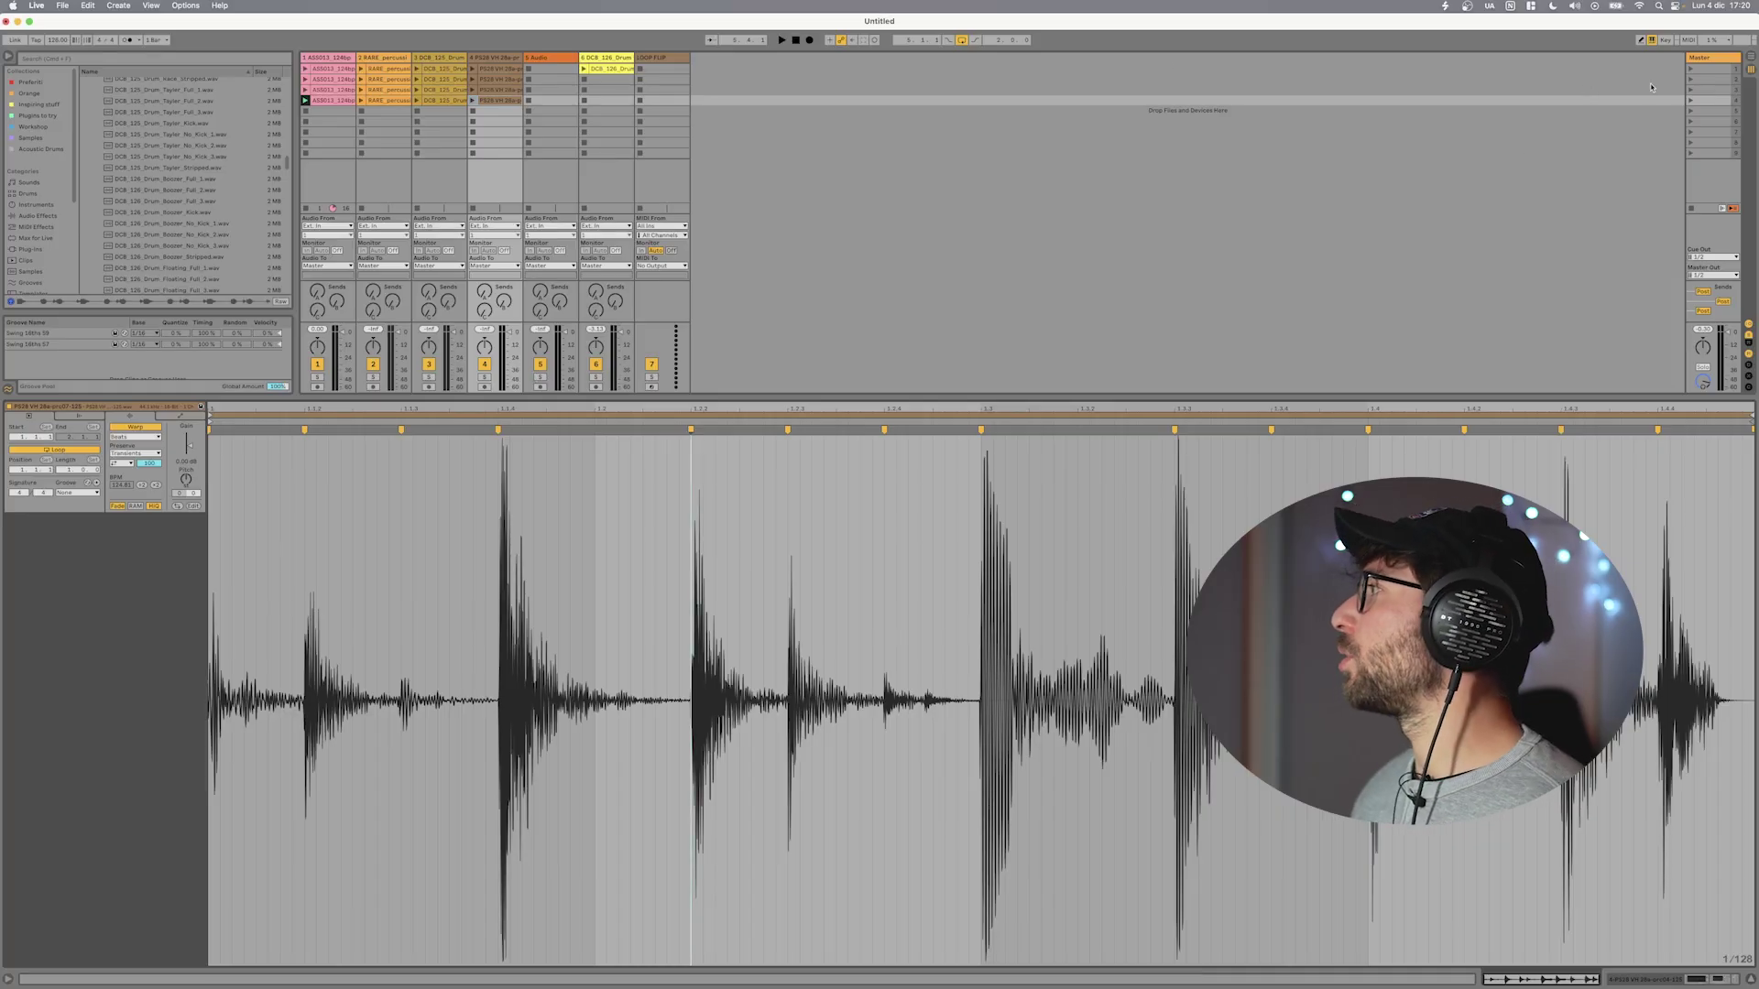
- Switch to the Arrangement View, show the Loop Flip device and move the two-bar loop region to the start of the timeline
{"action": "left_click", "coordinate": [1750, 57]}
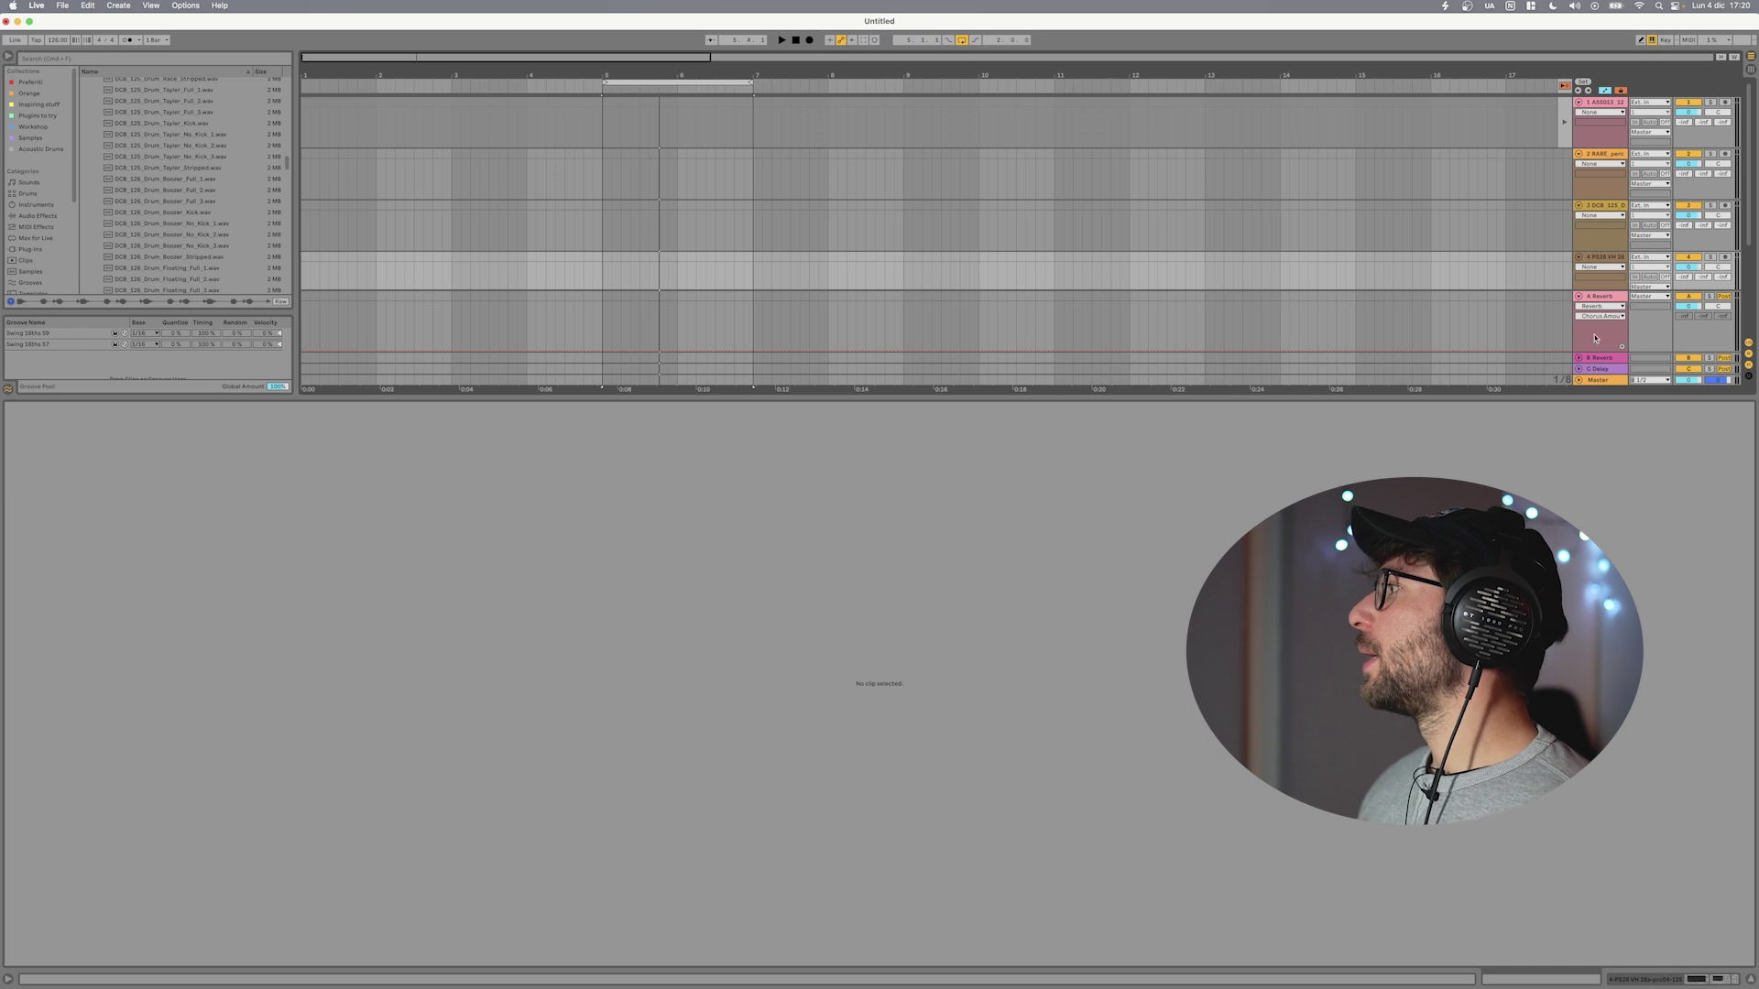
{"action": "left_click", "coordinate": [1607, 261]}
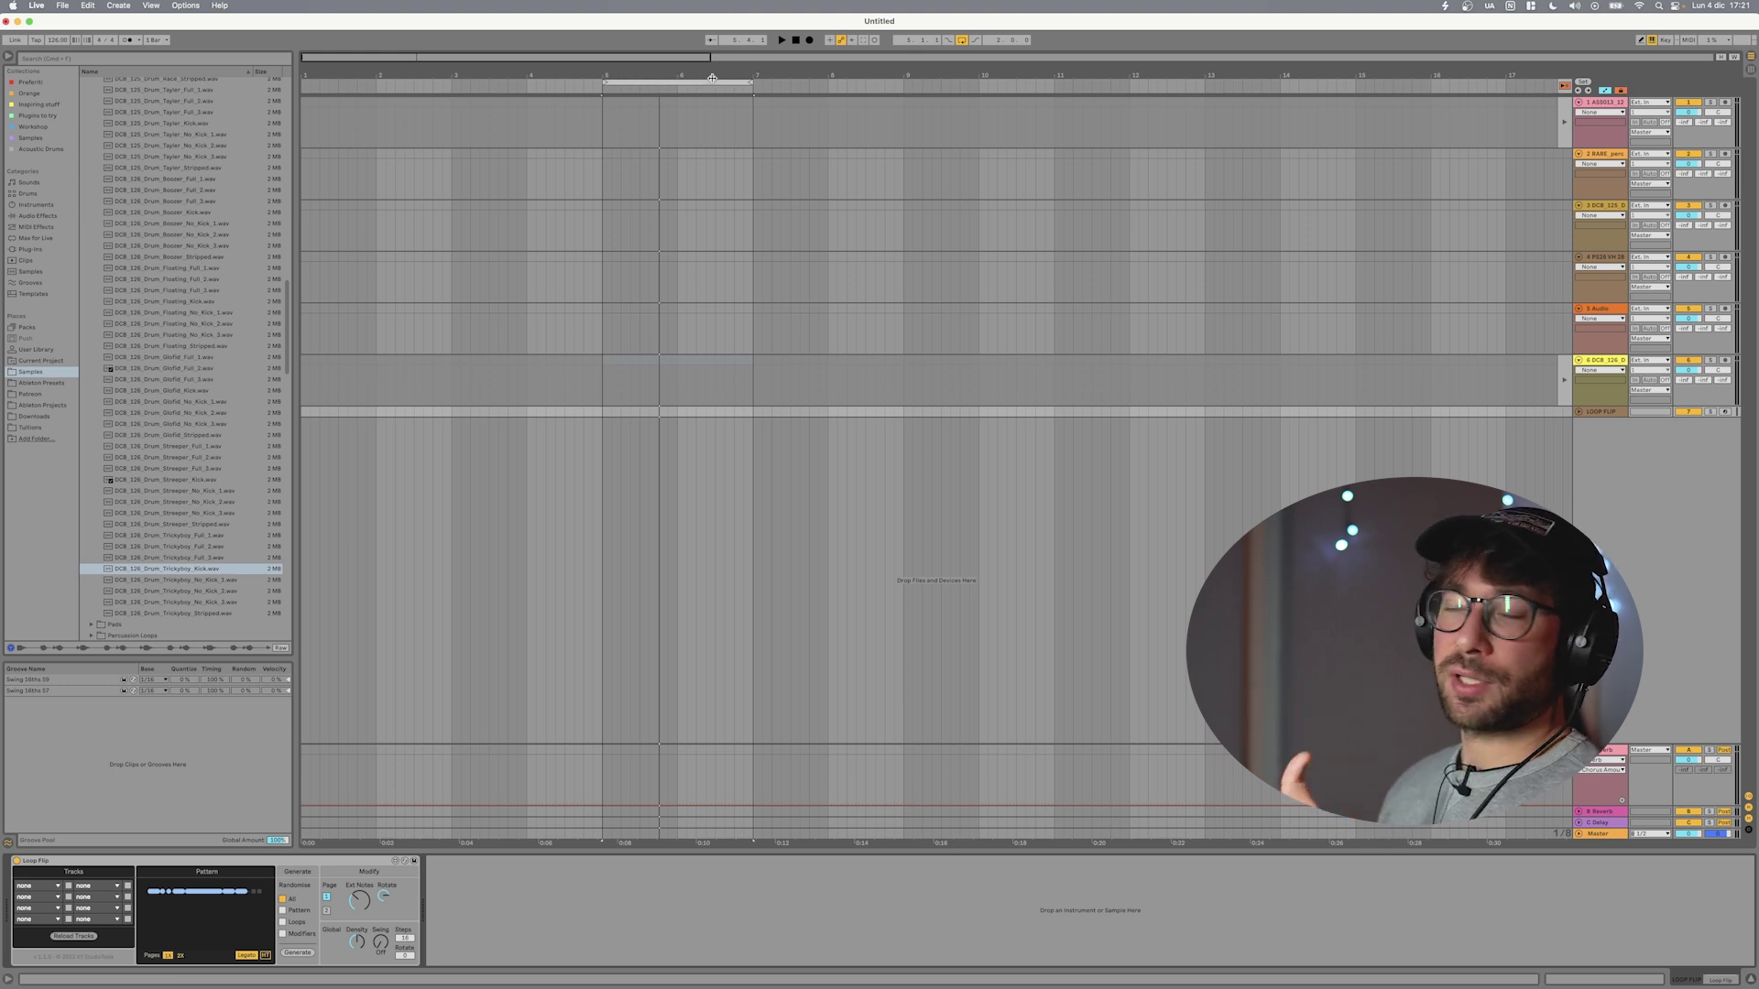
{"action": "left_click_drag", "start_coordinate": [712, 78], "coordinate": [339, 78]}
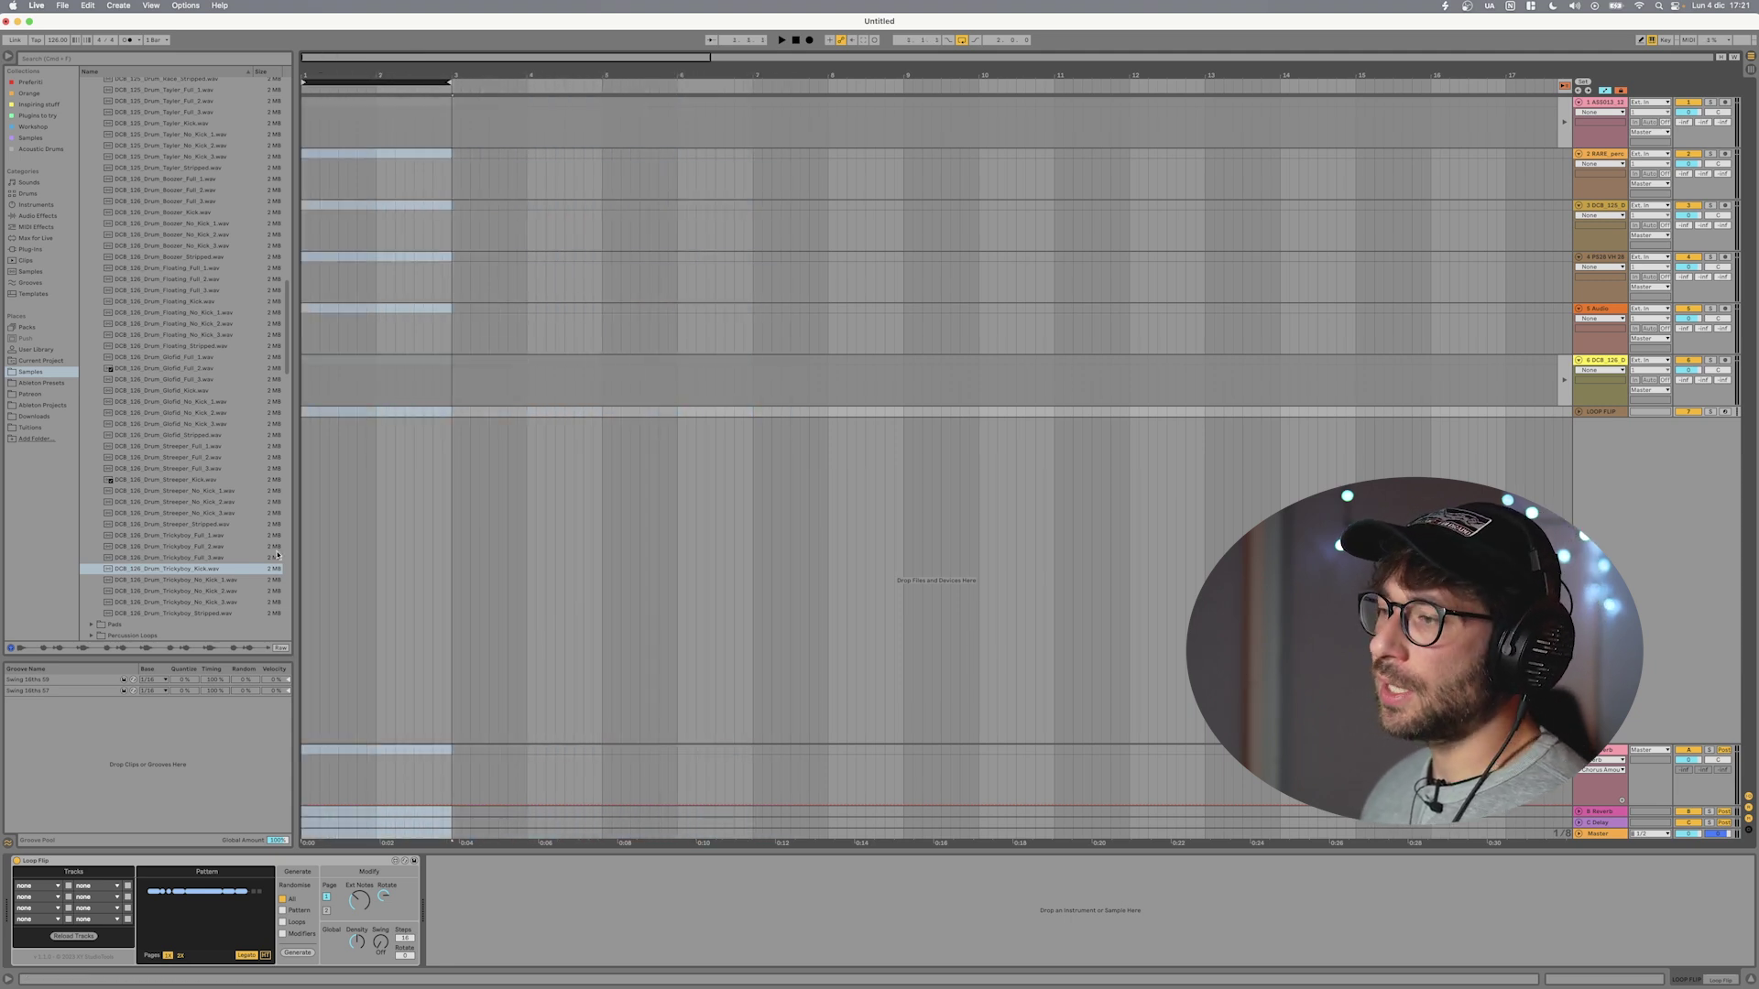
- Reload the tracks in Loop Flip, assign tracks 1, 2, 3, 4 and 6, then generate a pattern and play it back
{"action": "left_click", "coordinate": [62, 937]}
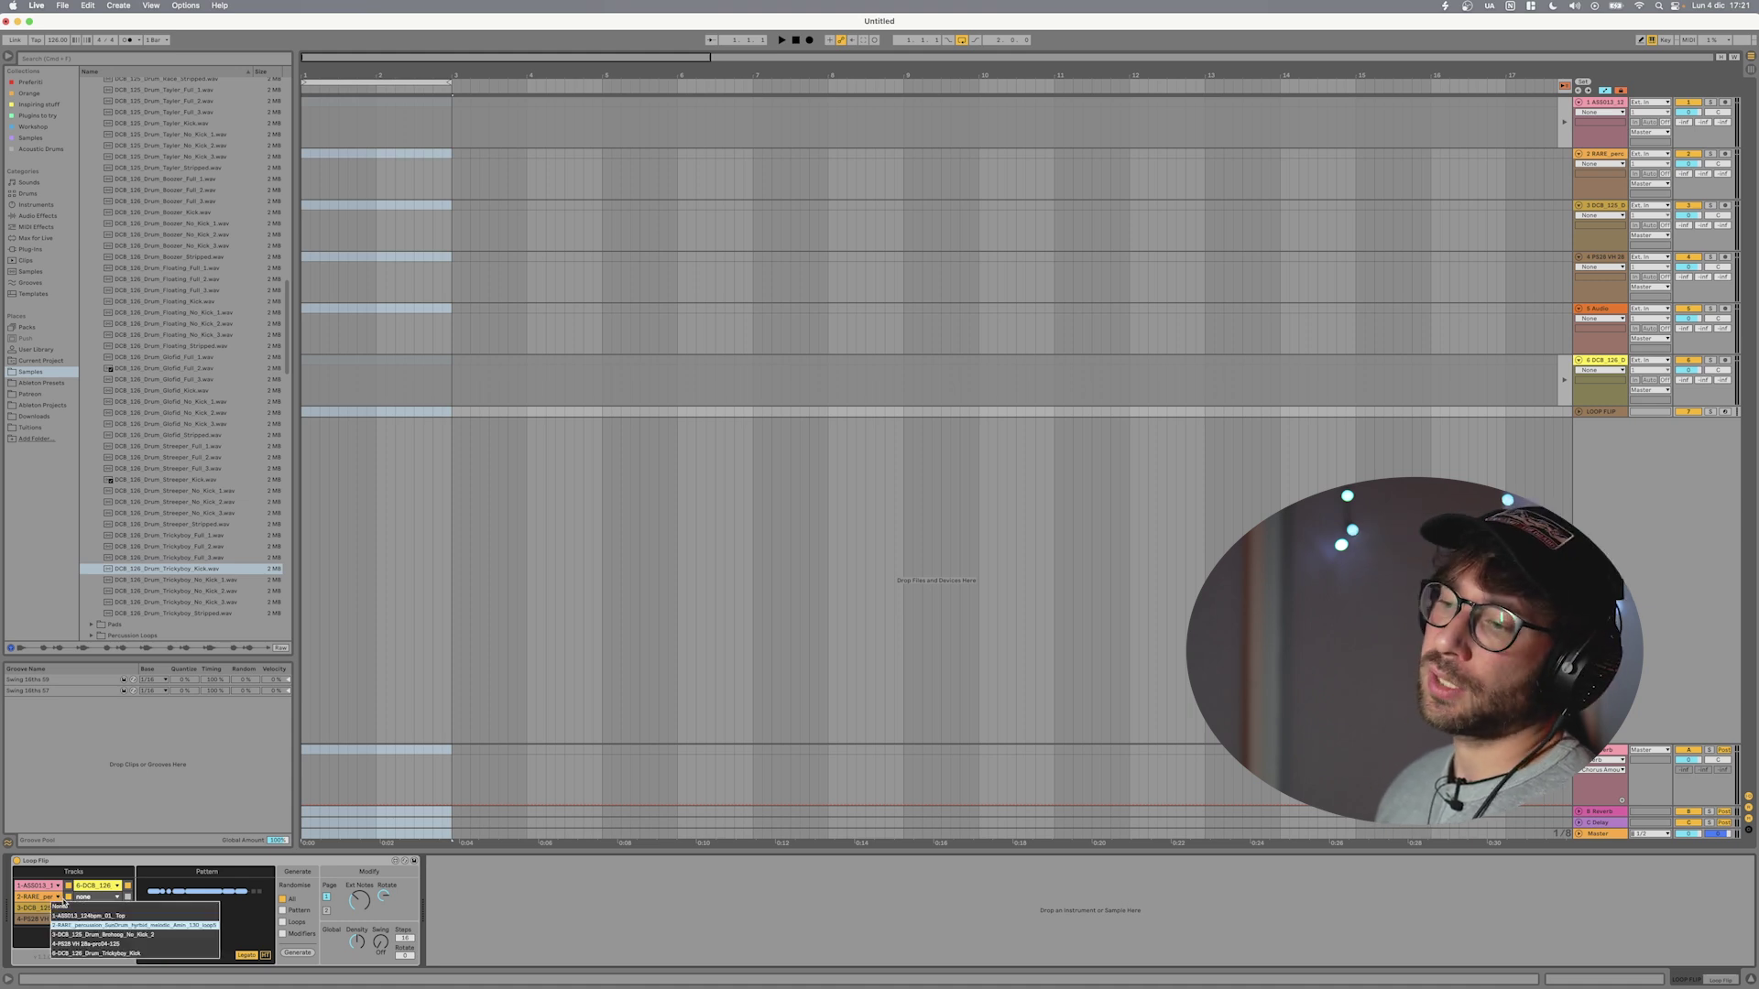
{"action": "left_click", "coordinate": [302, 953]}
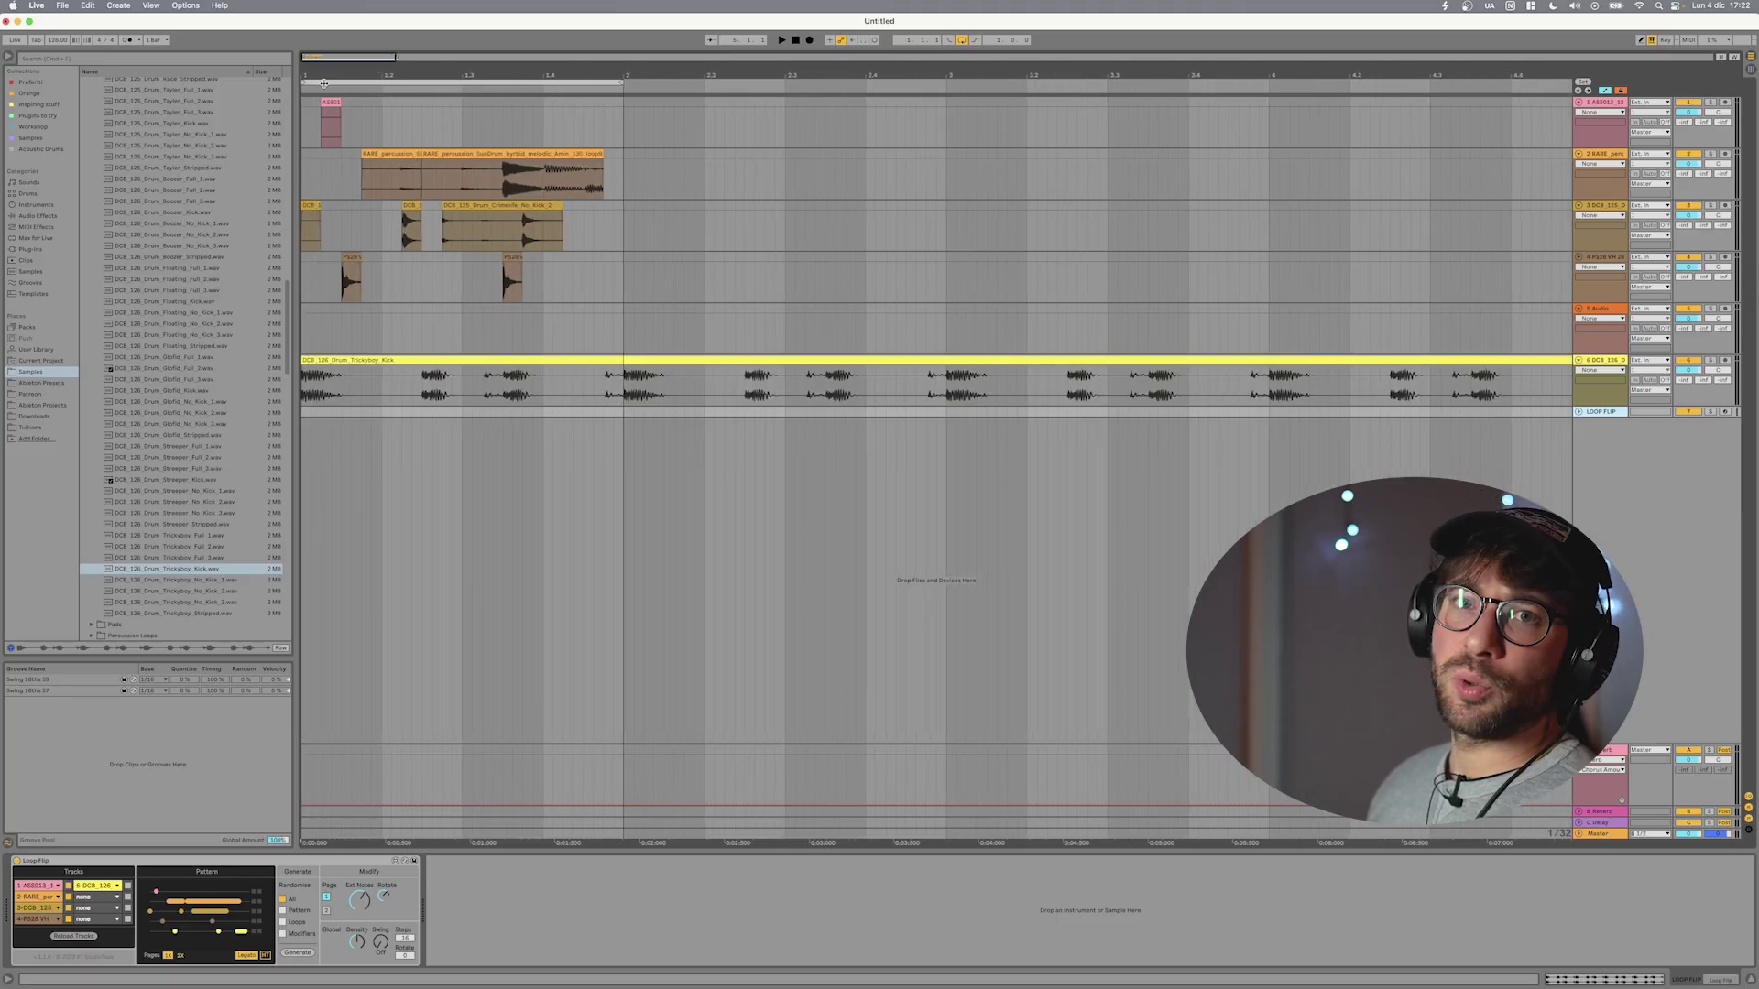
{"action": "key", "text": "space"}
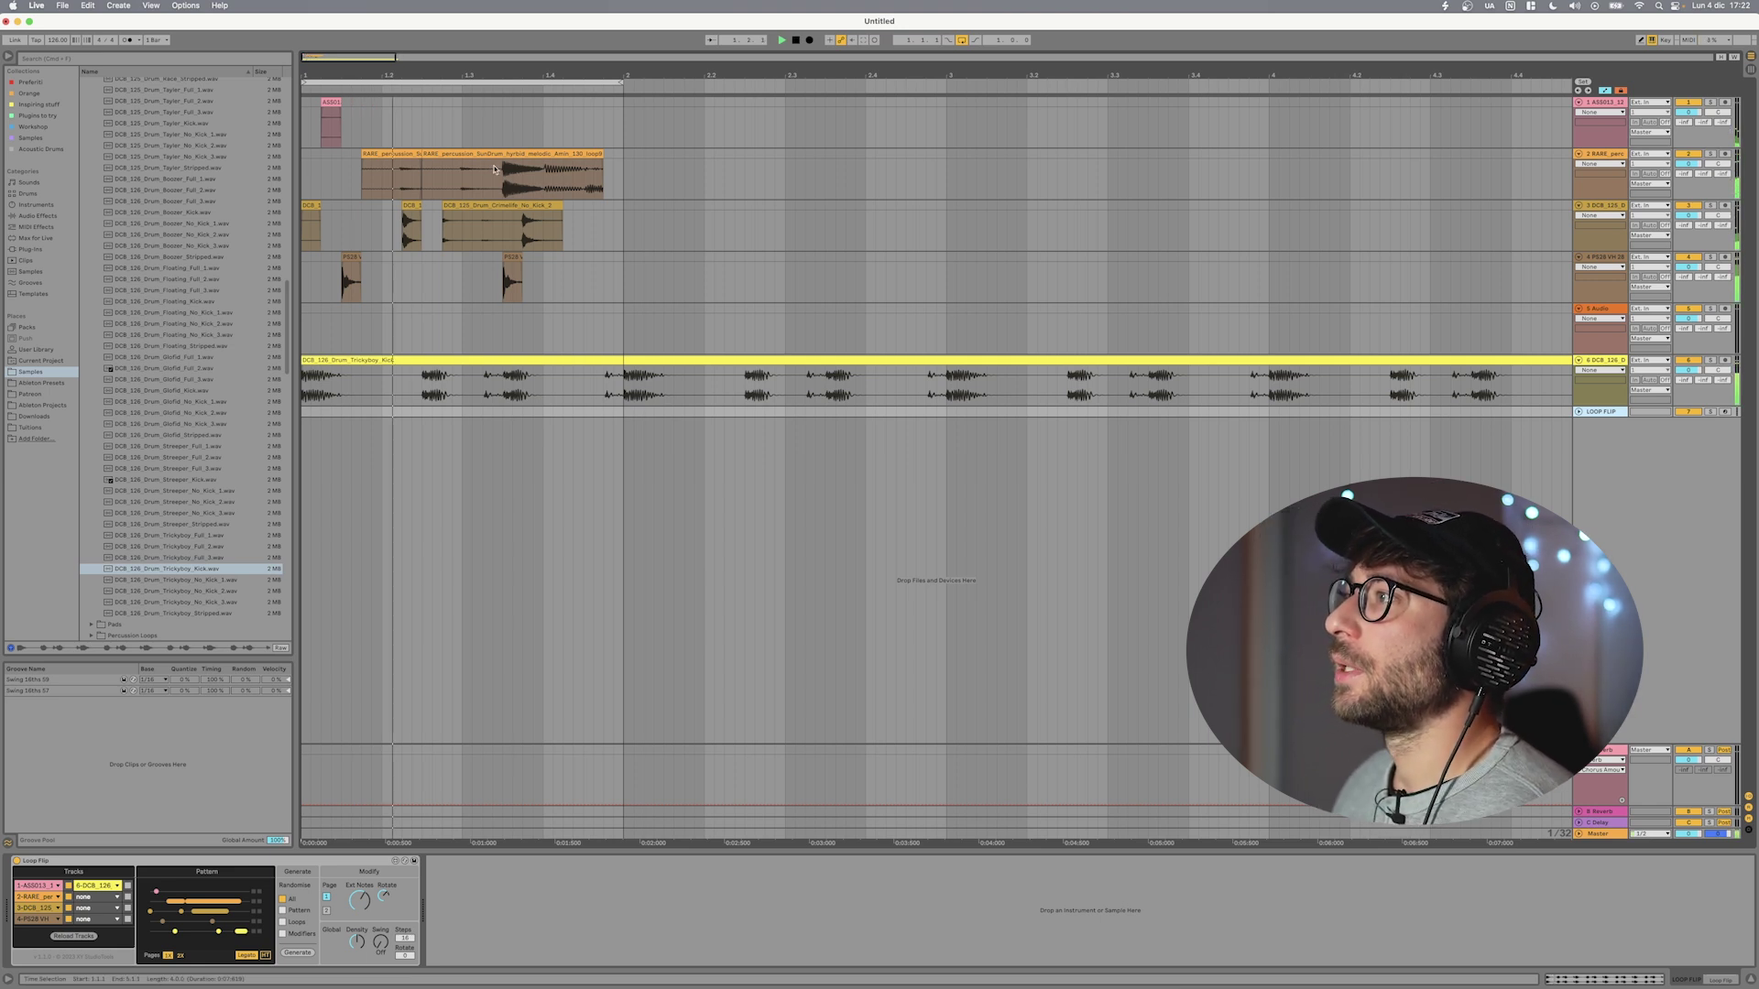
{"action": "key", "text": "space"}
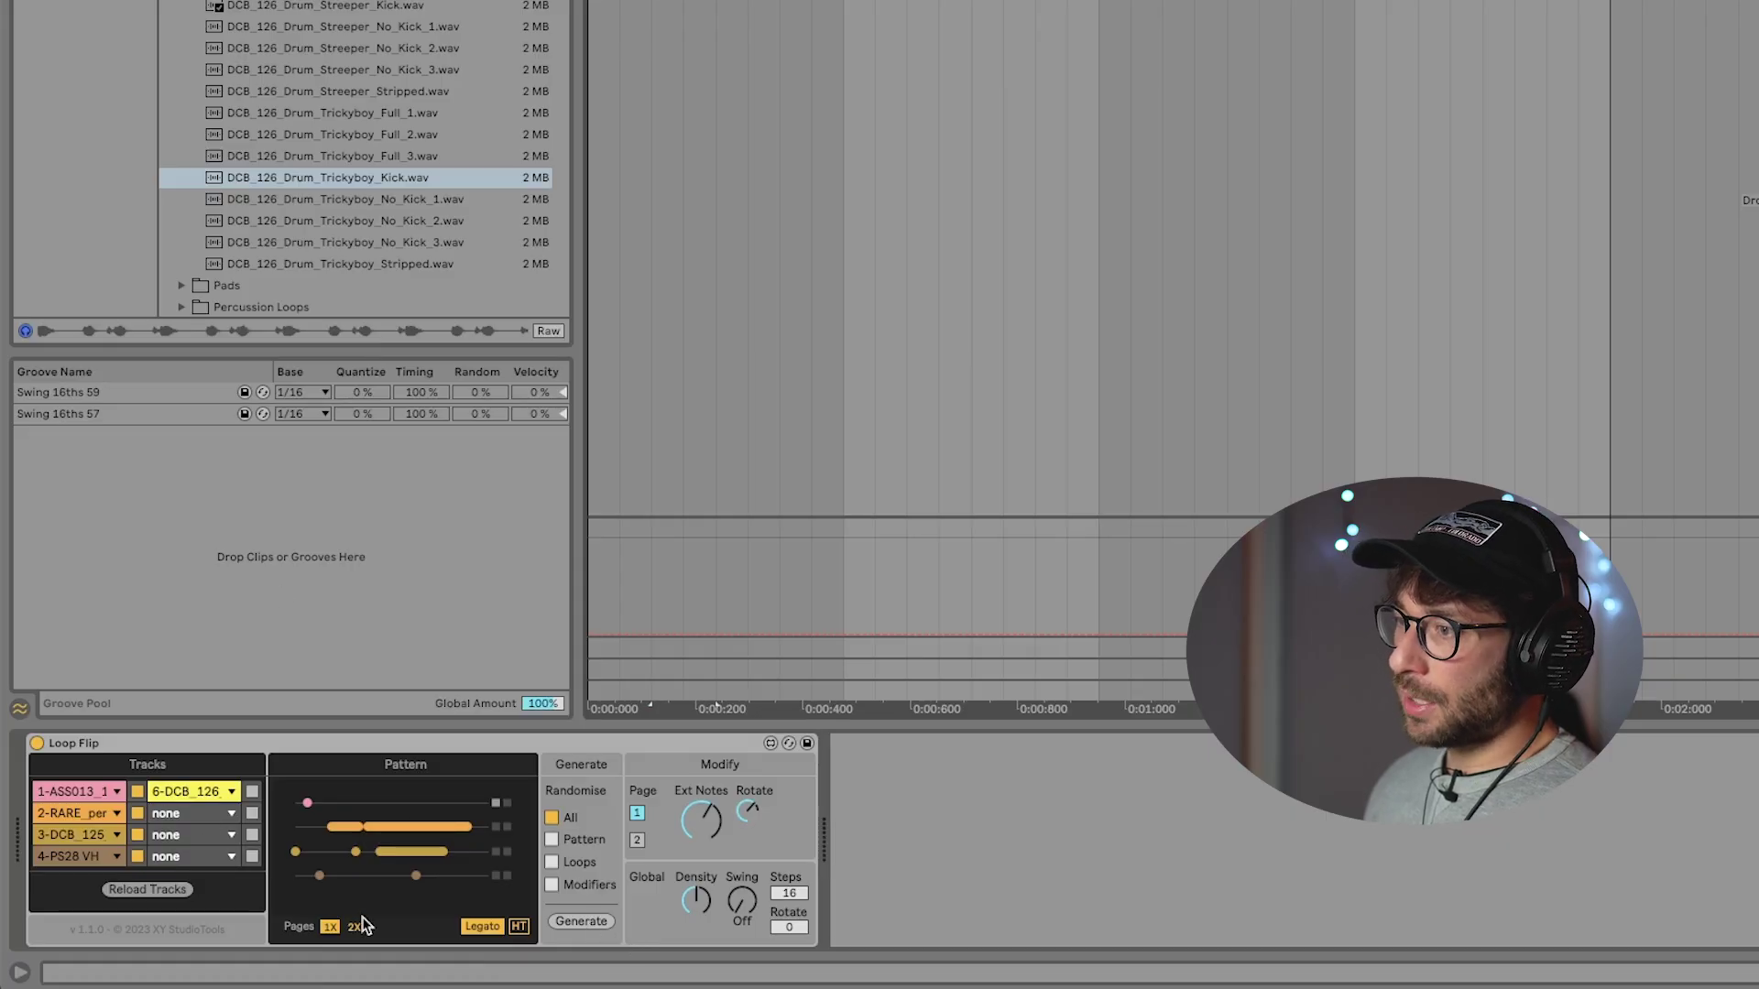
- Turn off generation for tracks 2, 3 and 4 in Loop Flip and generate a new pattern for track 1 only
{"action": "left_click", "coordinate": [137, 813]}
{"action": "left_click", "coordinate": [137, 834]}
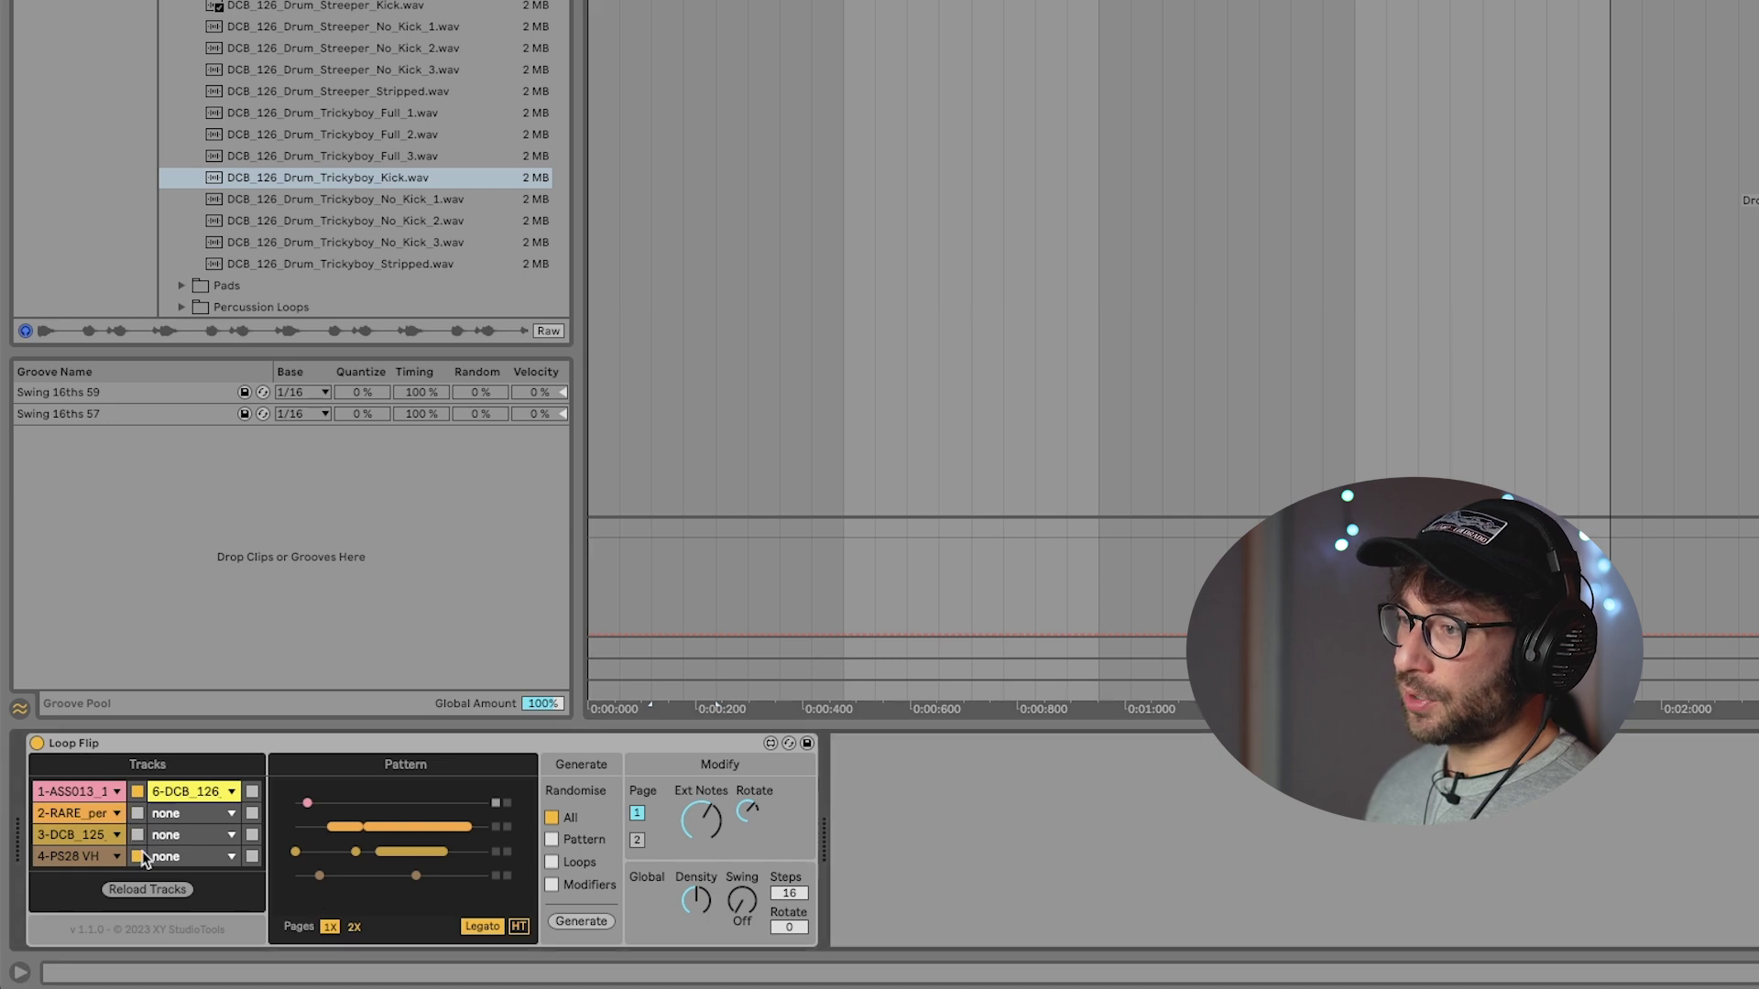
{"action": "left_click", "coordinate": [138, 857]}
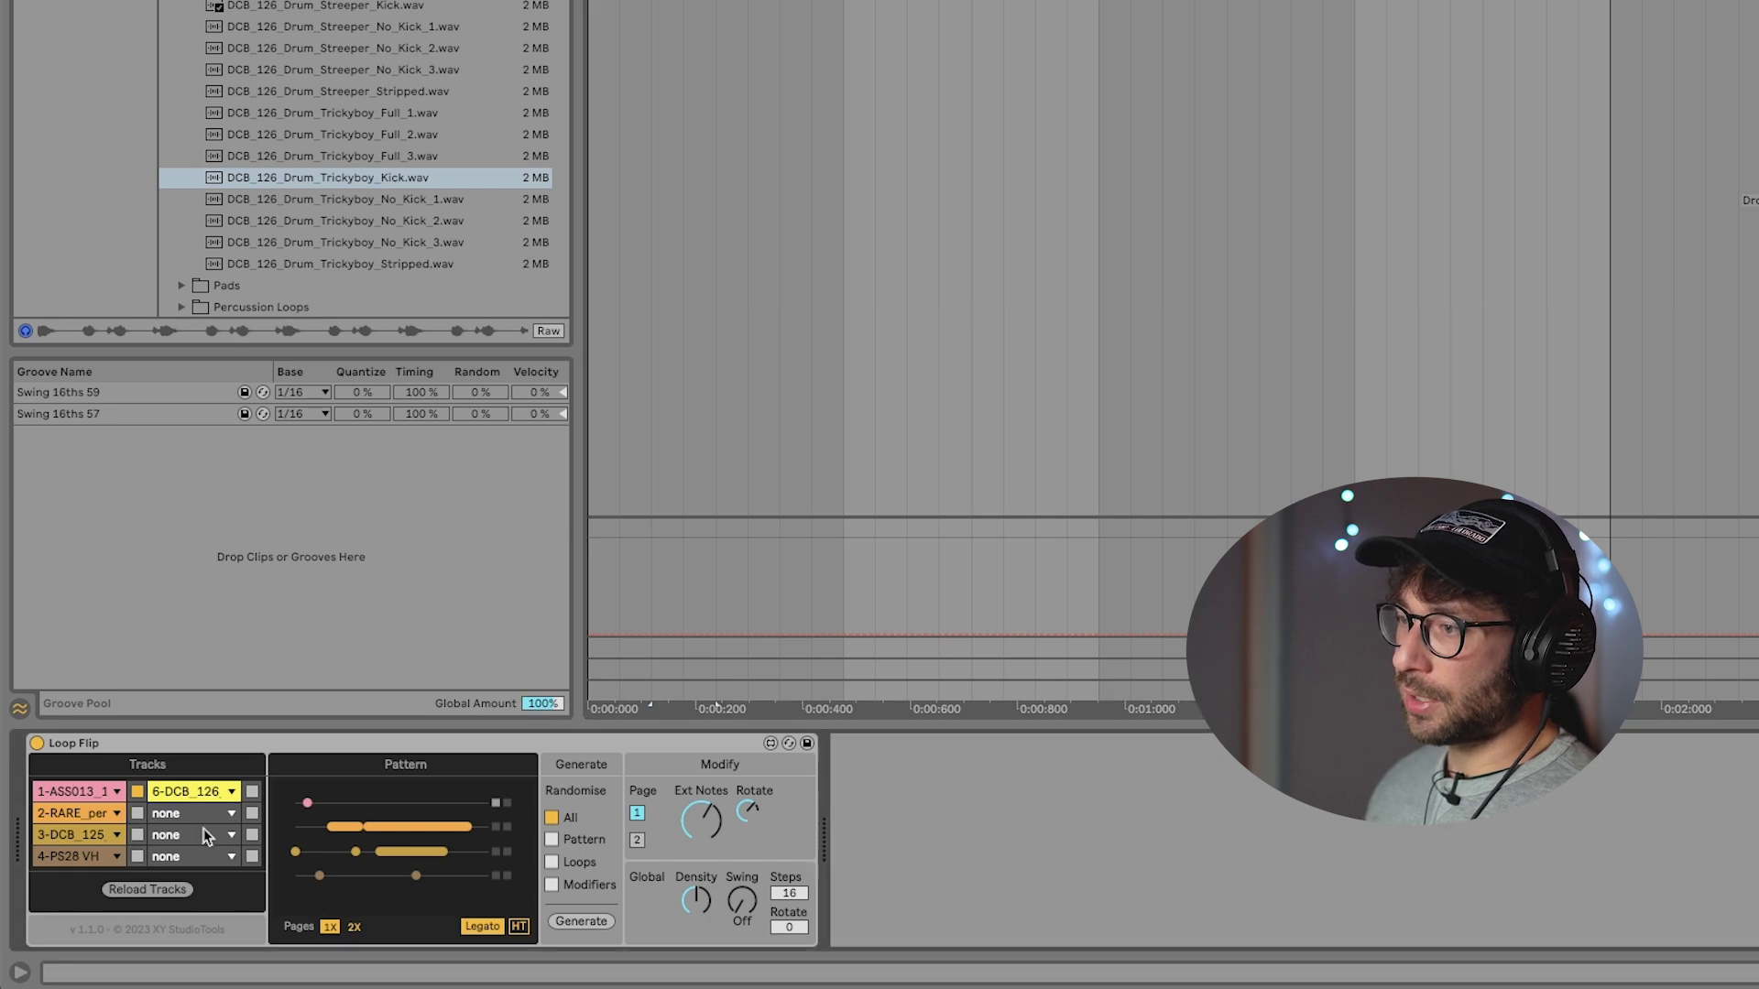
{"action": "left_click", "coordinate": [603, 926]}
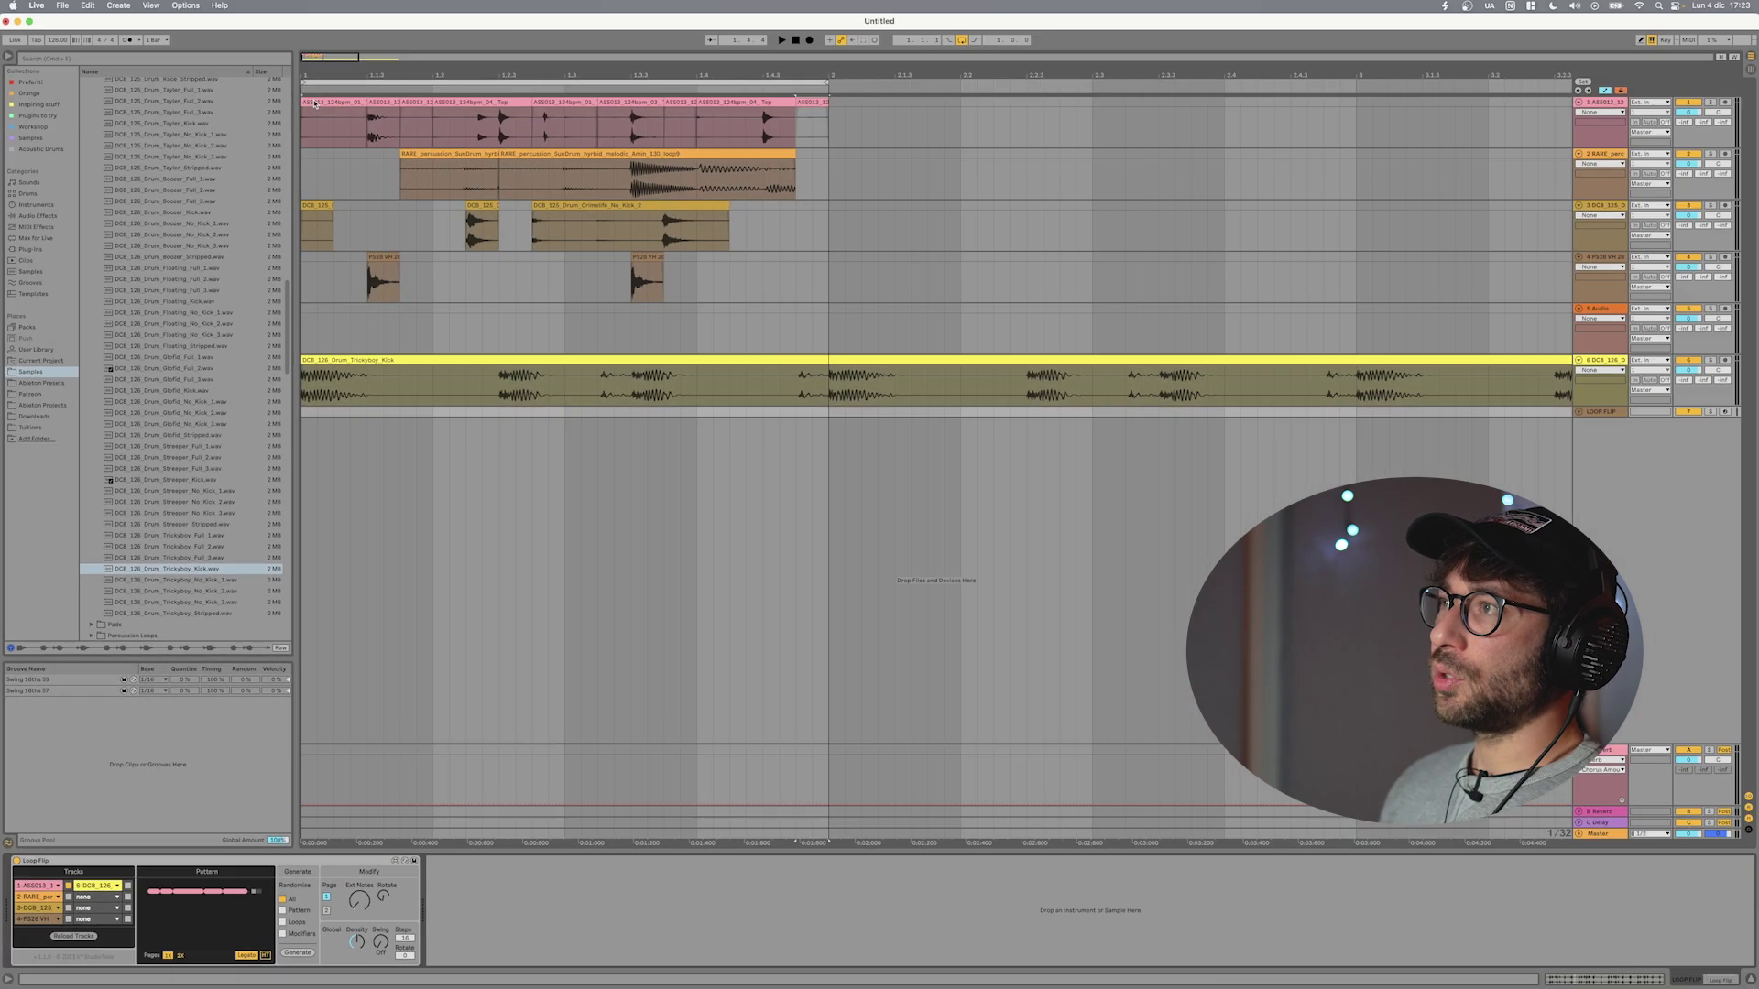
- Open the first generated clip on the first track and examine which part of the sample's waveform it uses
{"action": "left_click", "coordinate": [315, 103]}
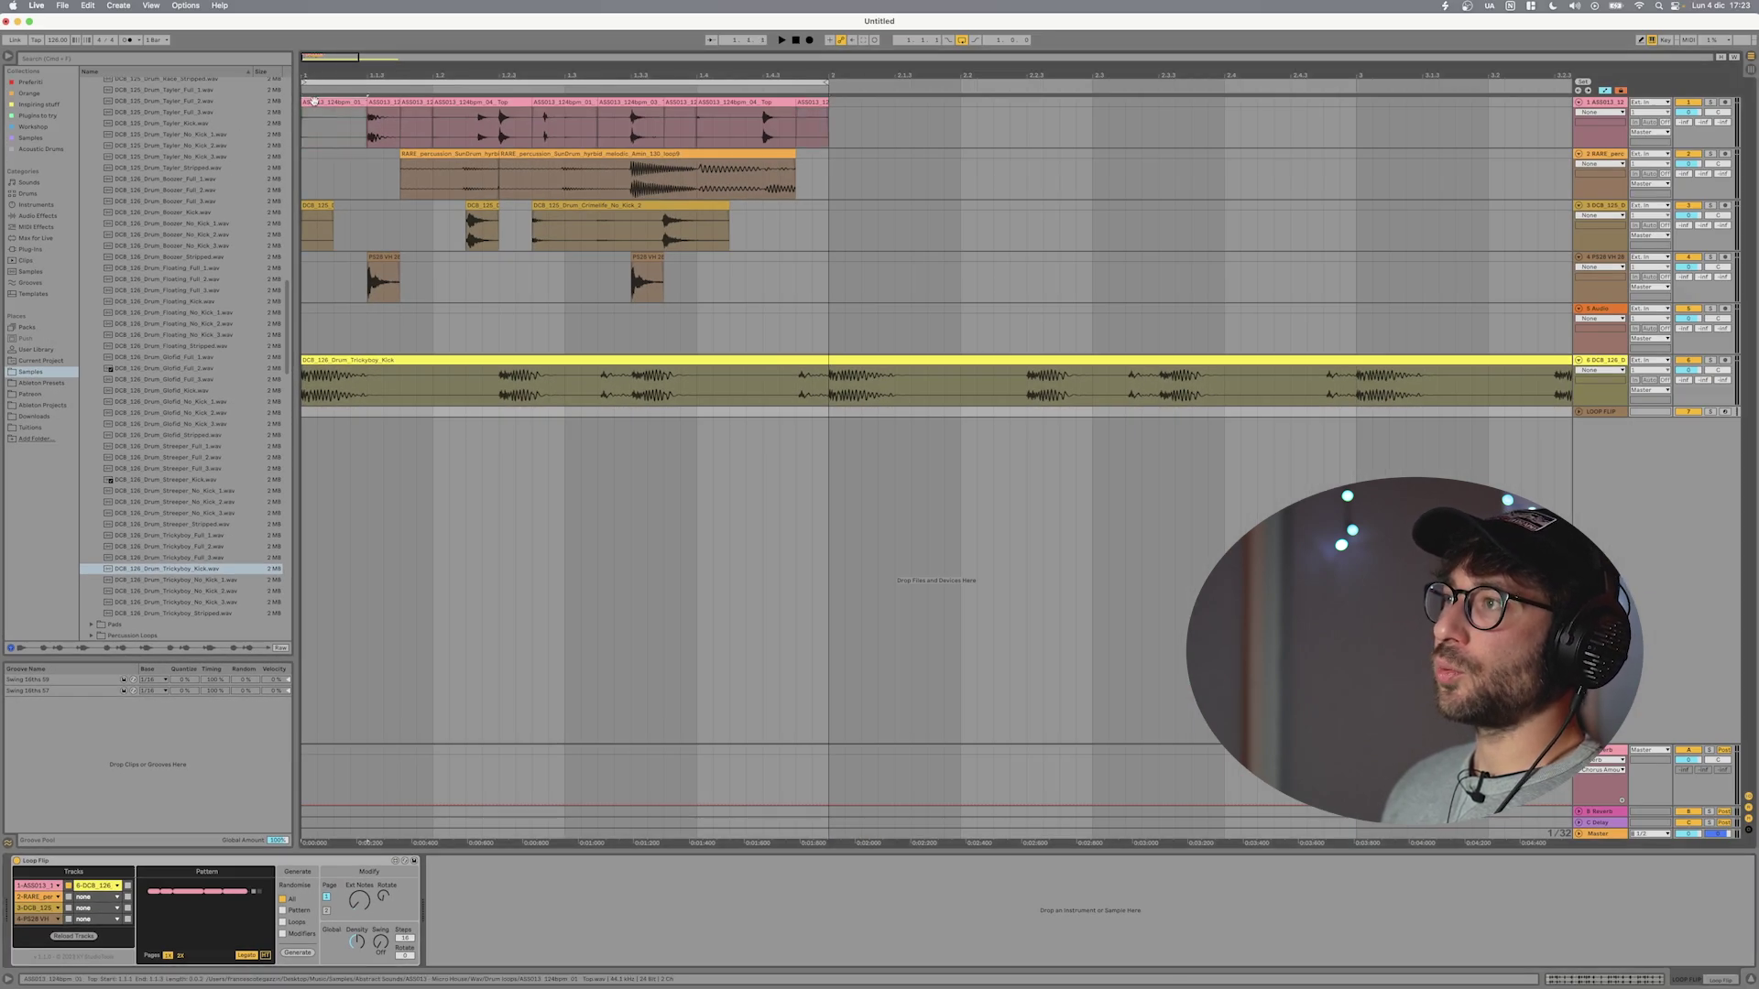
{"action": "double_click", "coordinate": [327, 103]}
{"action": "left_click_drag", "start_coordinate": [468, 409], "coordinate": [439, 485]}
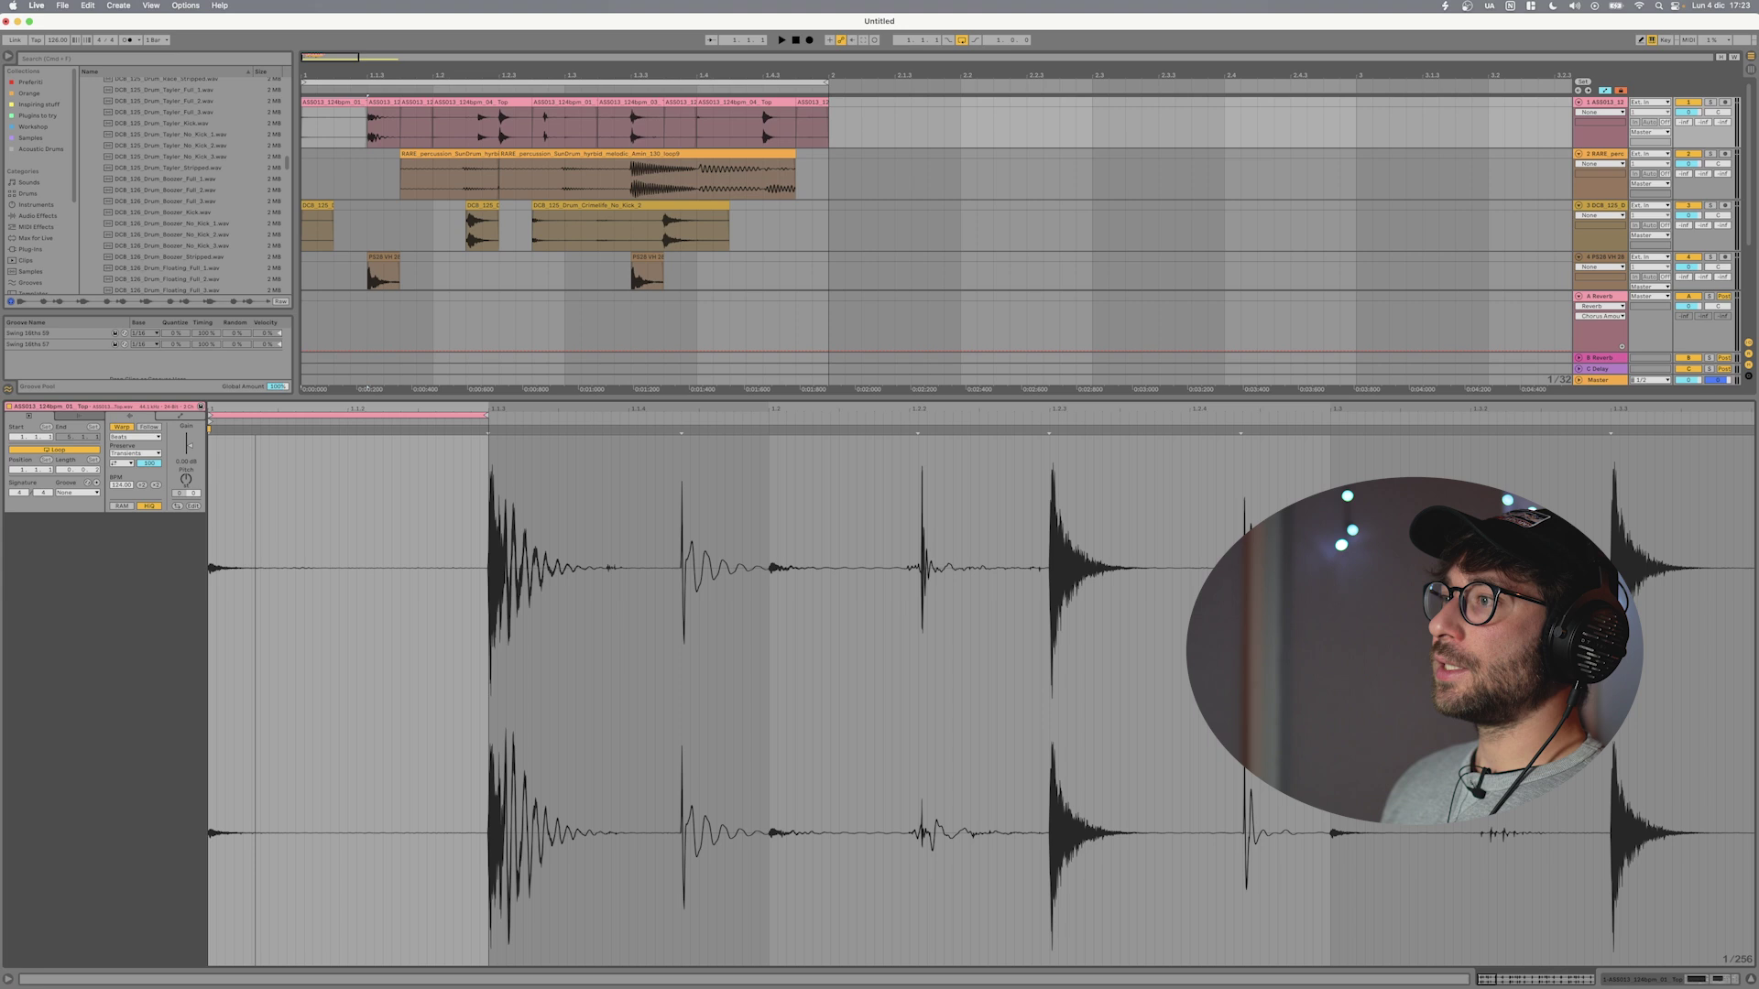
{"action": "left_click", "coordinate": [212, 500]}
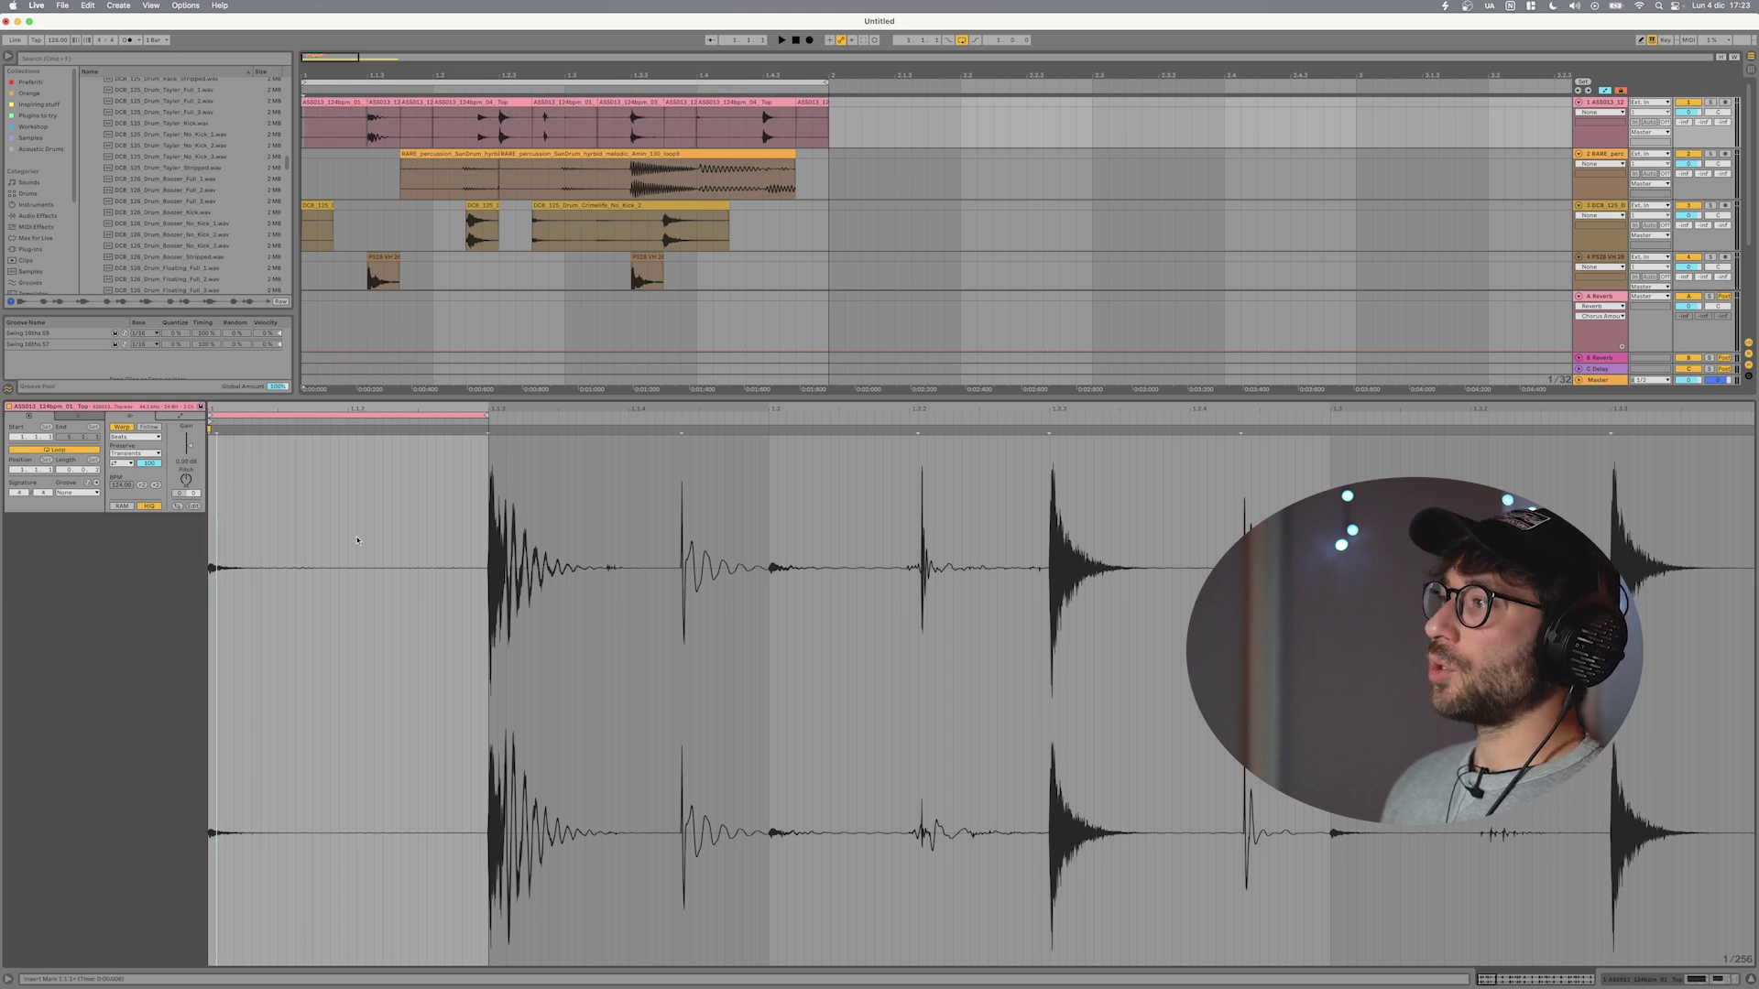
{"action": "left_click_drag", "start_coordinate": [628, 476], "coordinate": [867, 499]}
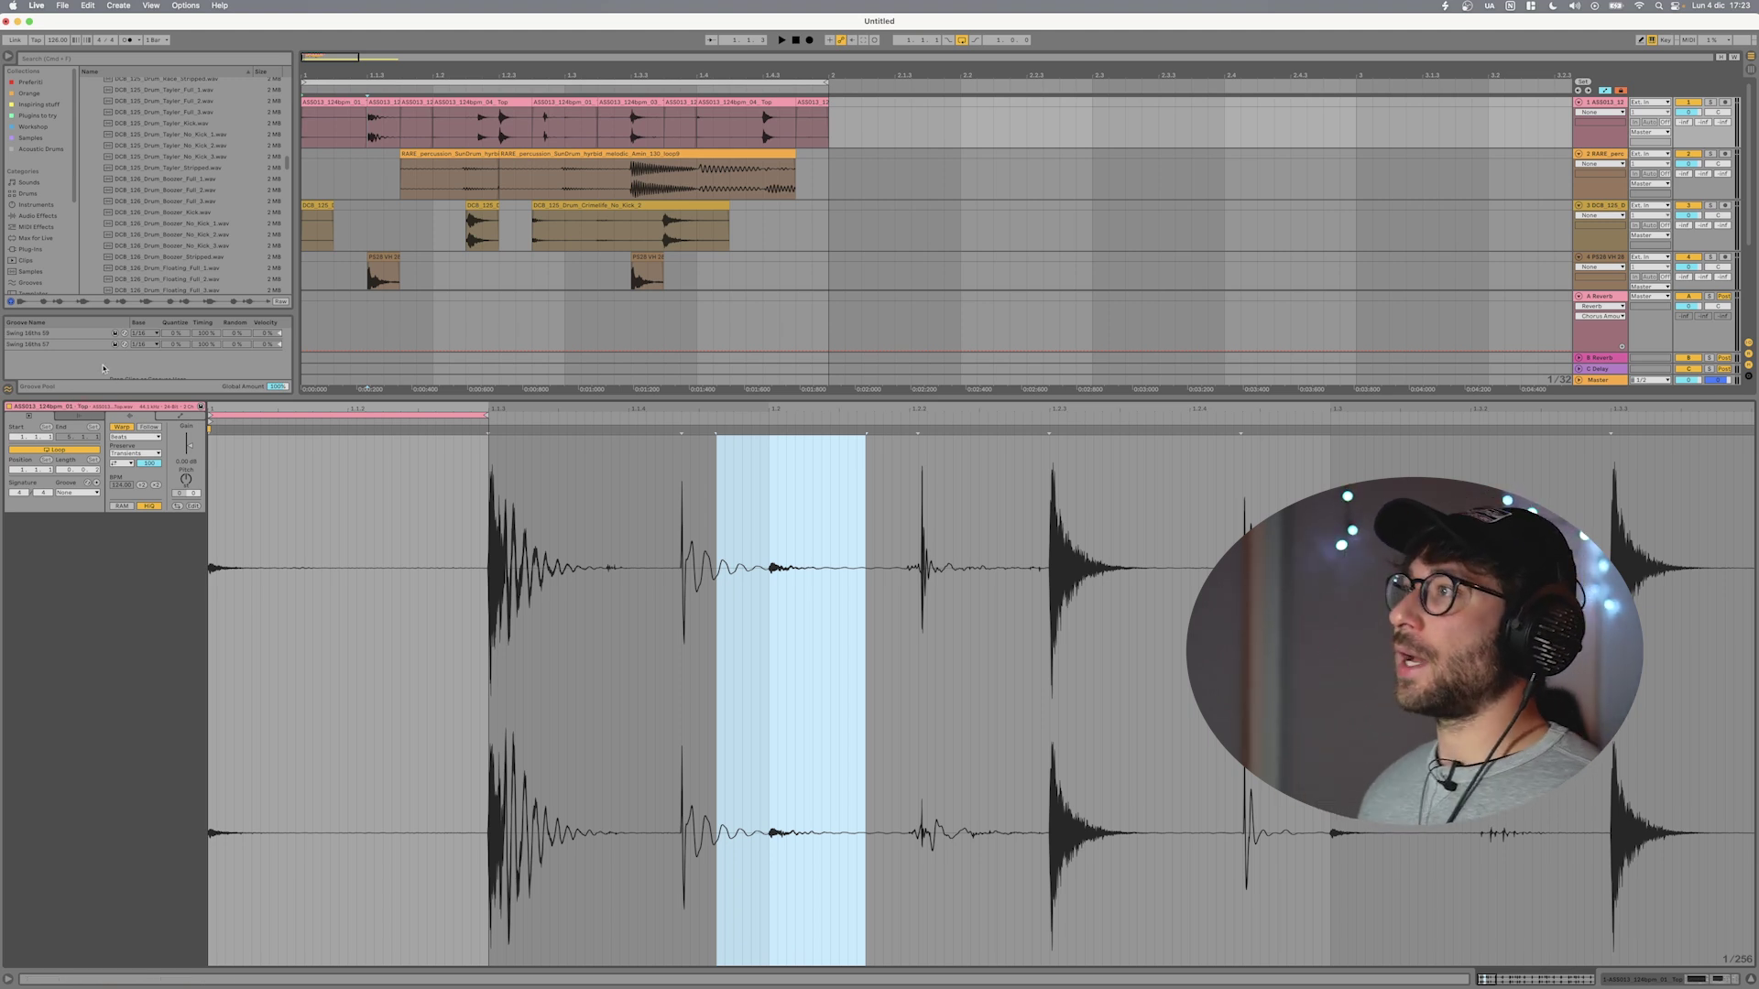
- Solo the first track and listen to its generated slices over the first bar
{"action": "left_click", "coordinate": [1709, 103]}
{"action": "key", "text": "space"}
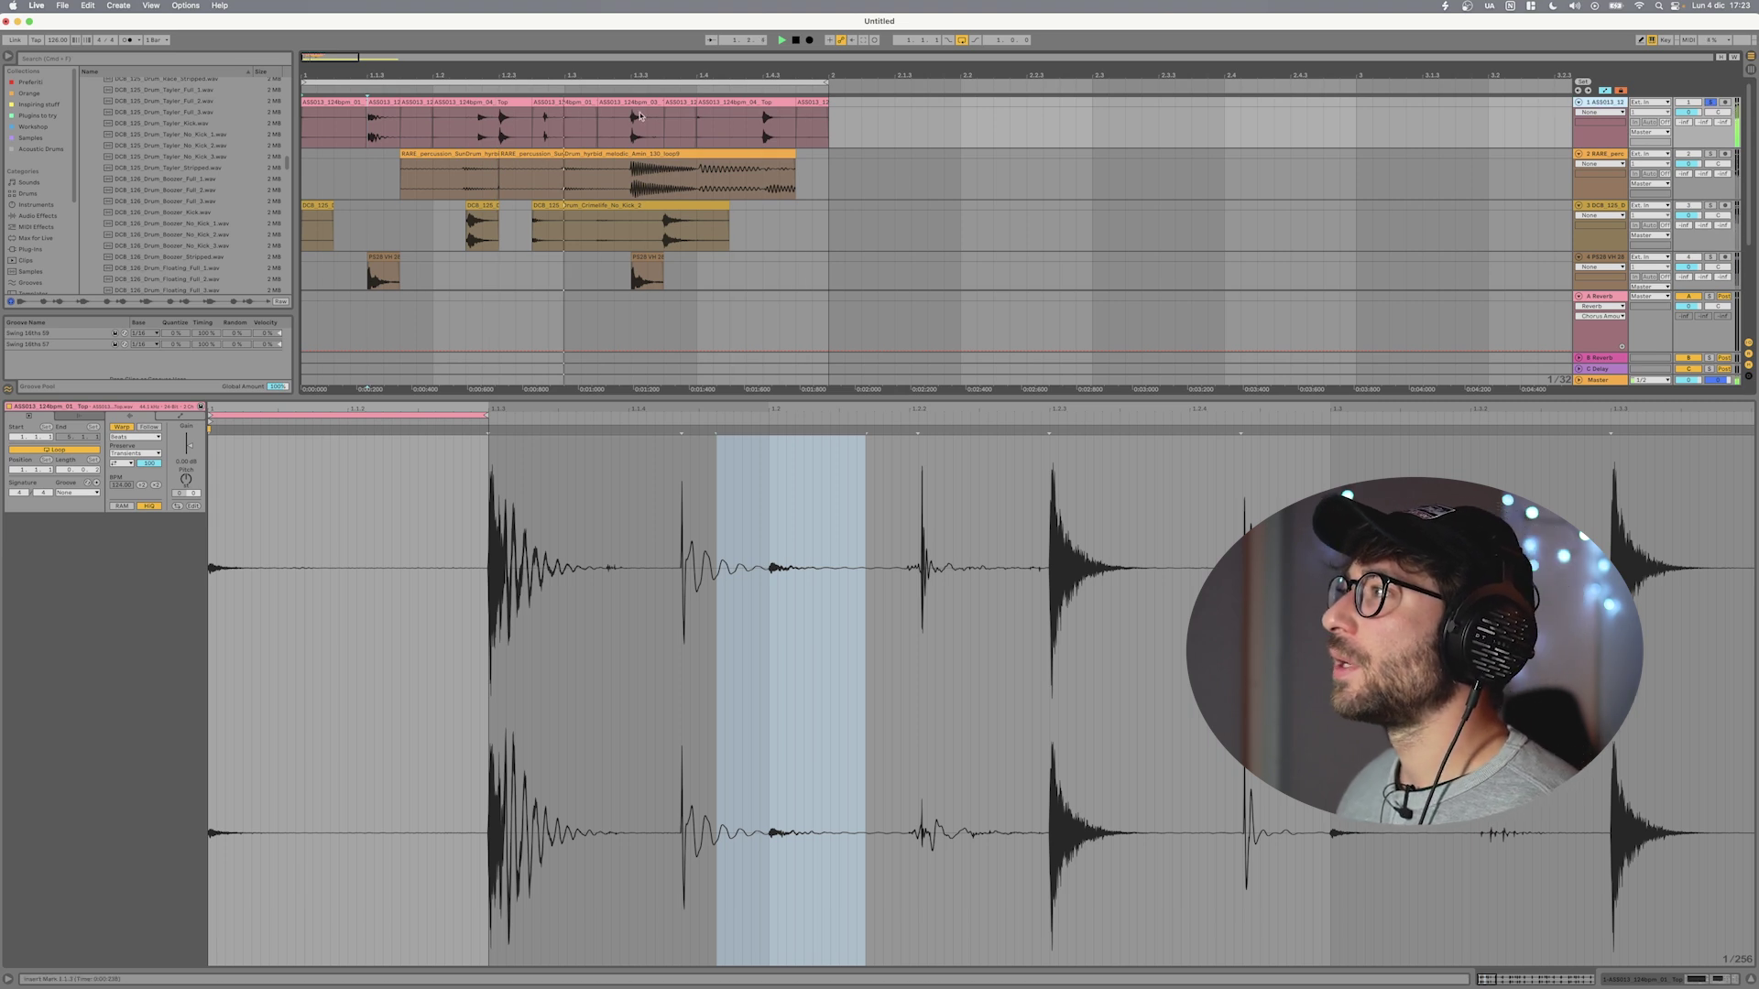
{"action": "scroll", "coordinate": [445, 104], "scroll_direction": "up", "scroll_amount": 5}
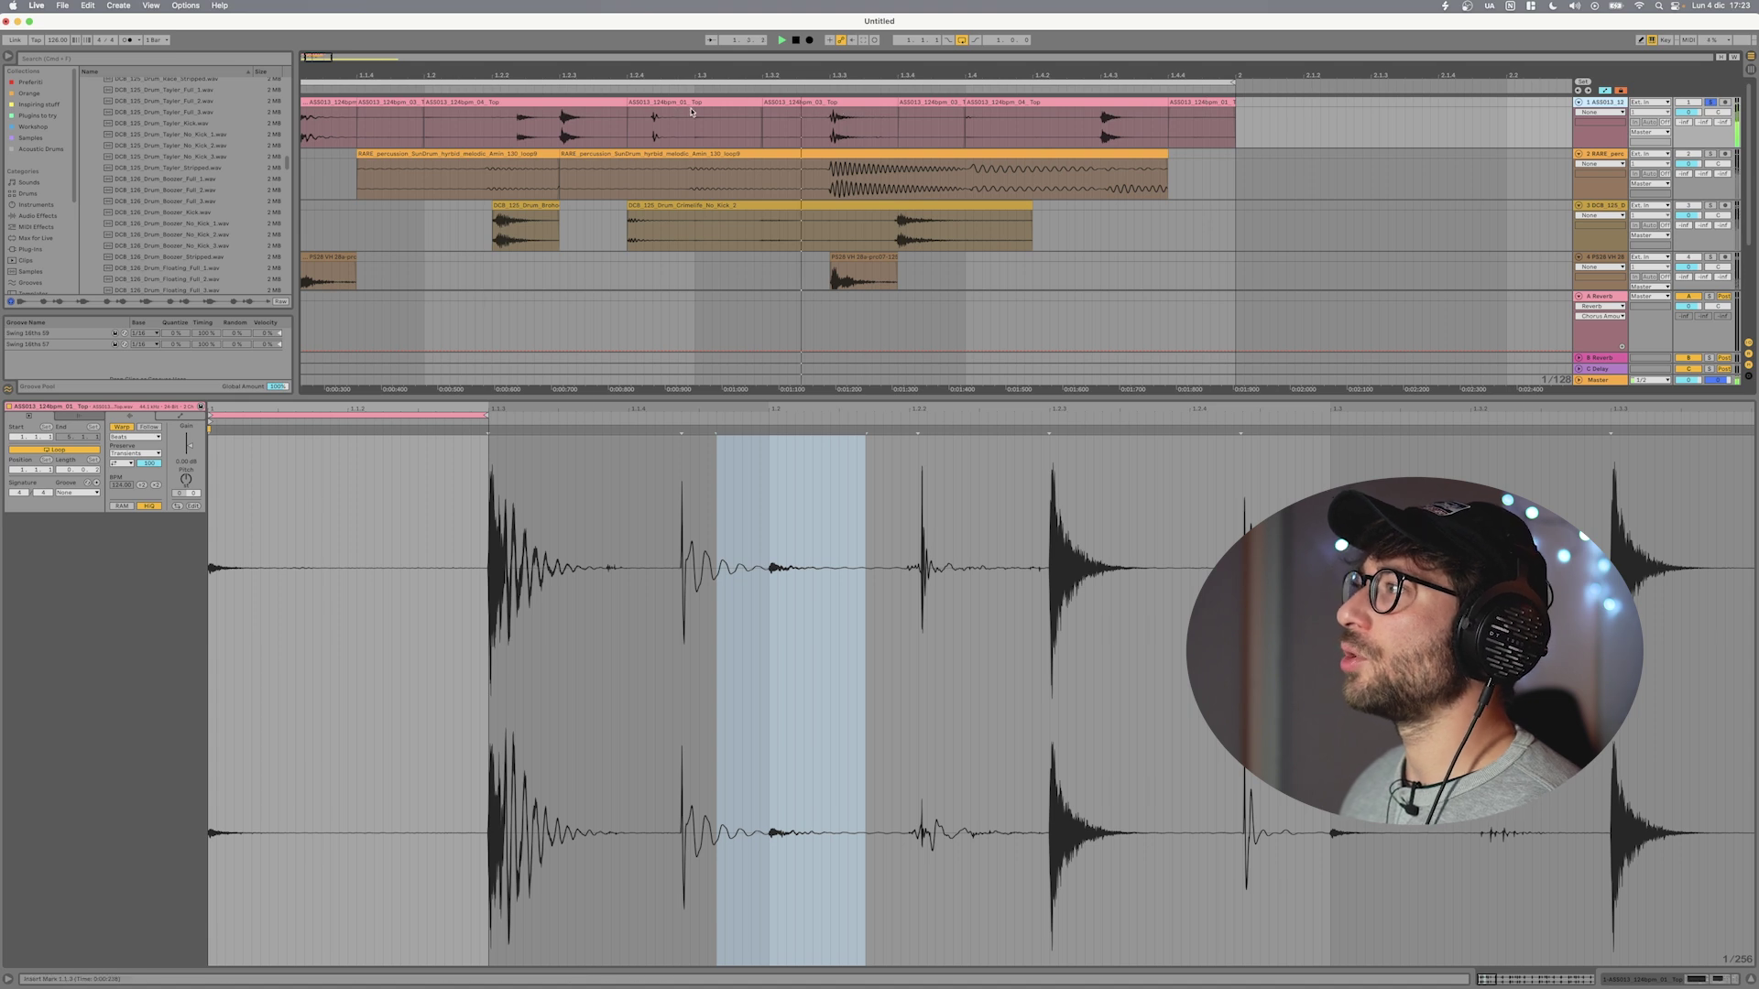
{"action": "key", "text": "space"}
{"action": "left_click_drag", "start_coordinate": [702, 73], "coordinate": [702, 28]}
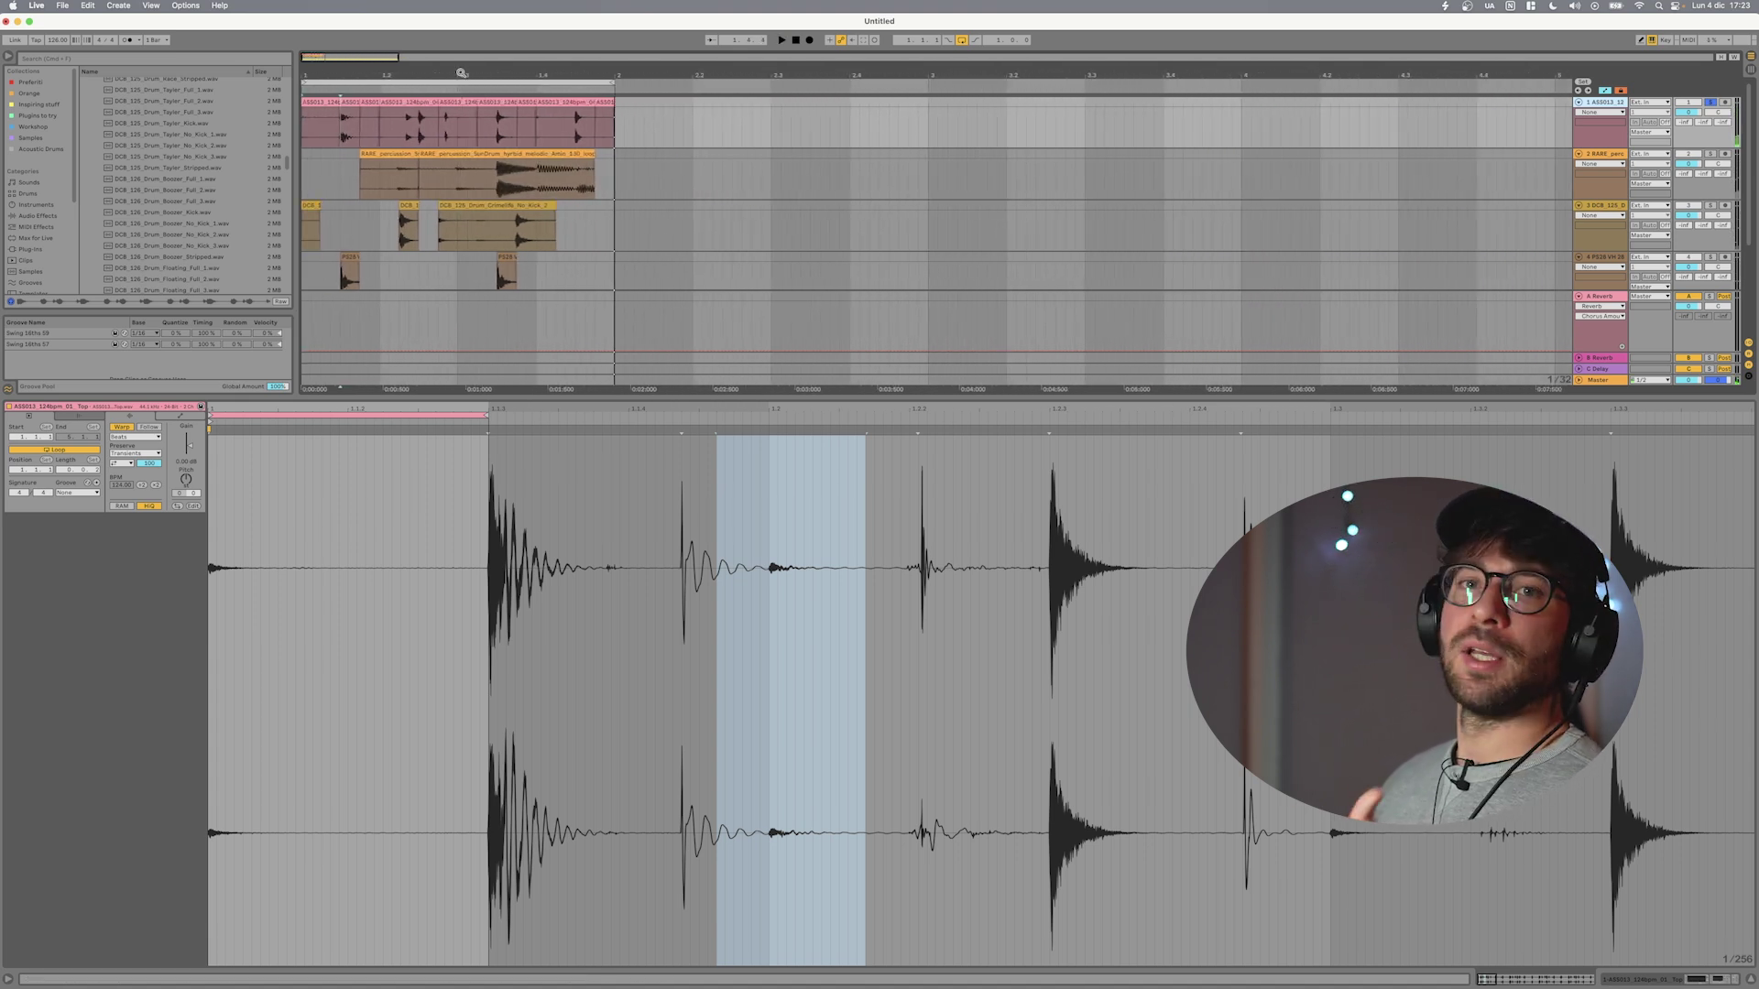
{"action": "left_click", "coordinate": [307, 102]}
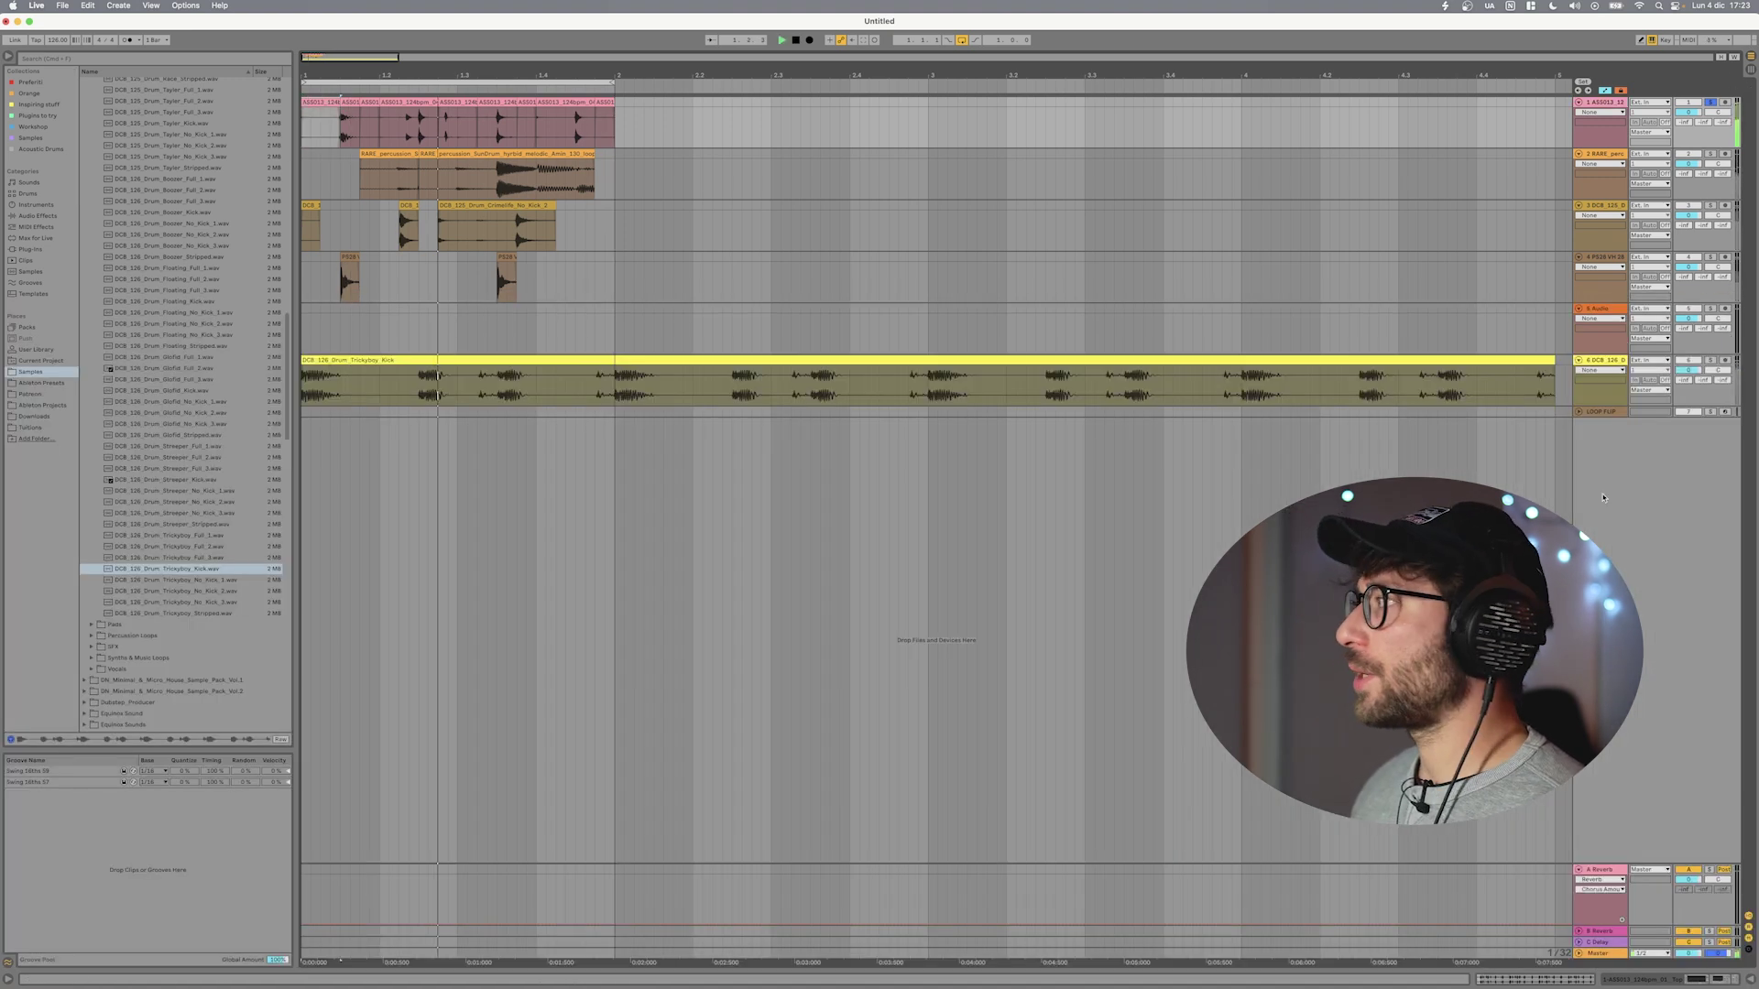
- Solo the kick track as well, replace its loop with DCB_126_Drum_Taylor_Kick and listen to both tracks together
{"action": "left_click", "coordinate": [1708, 363], "text": "super"}
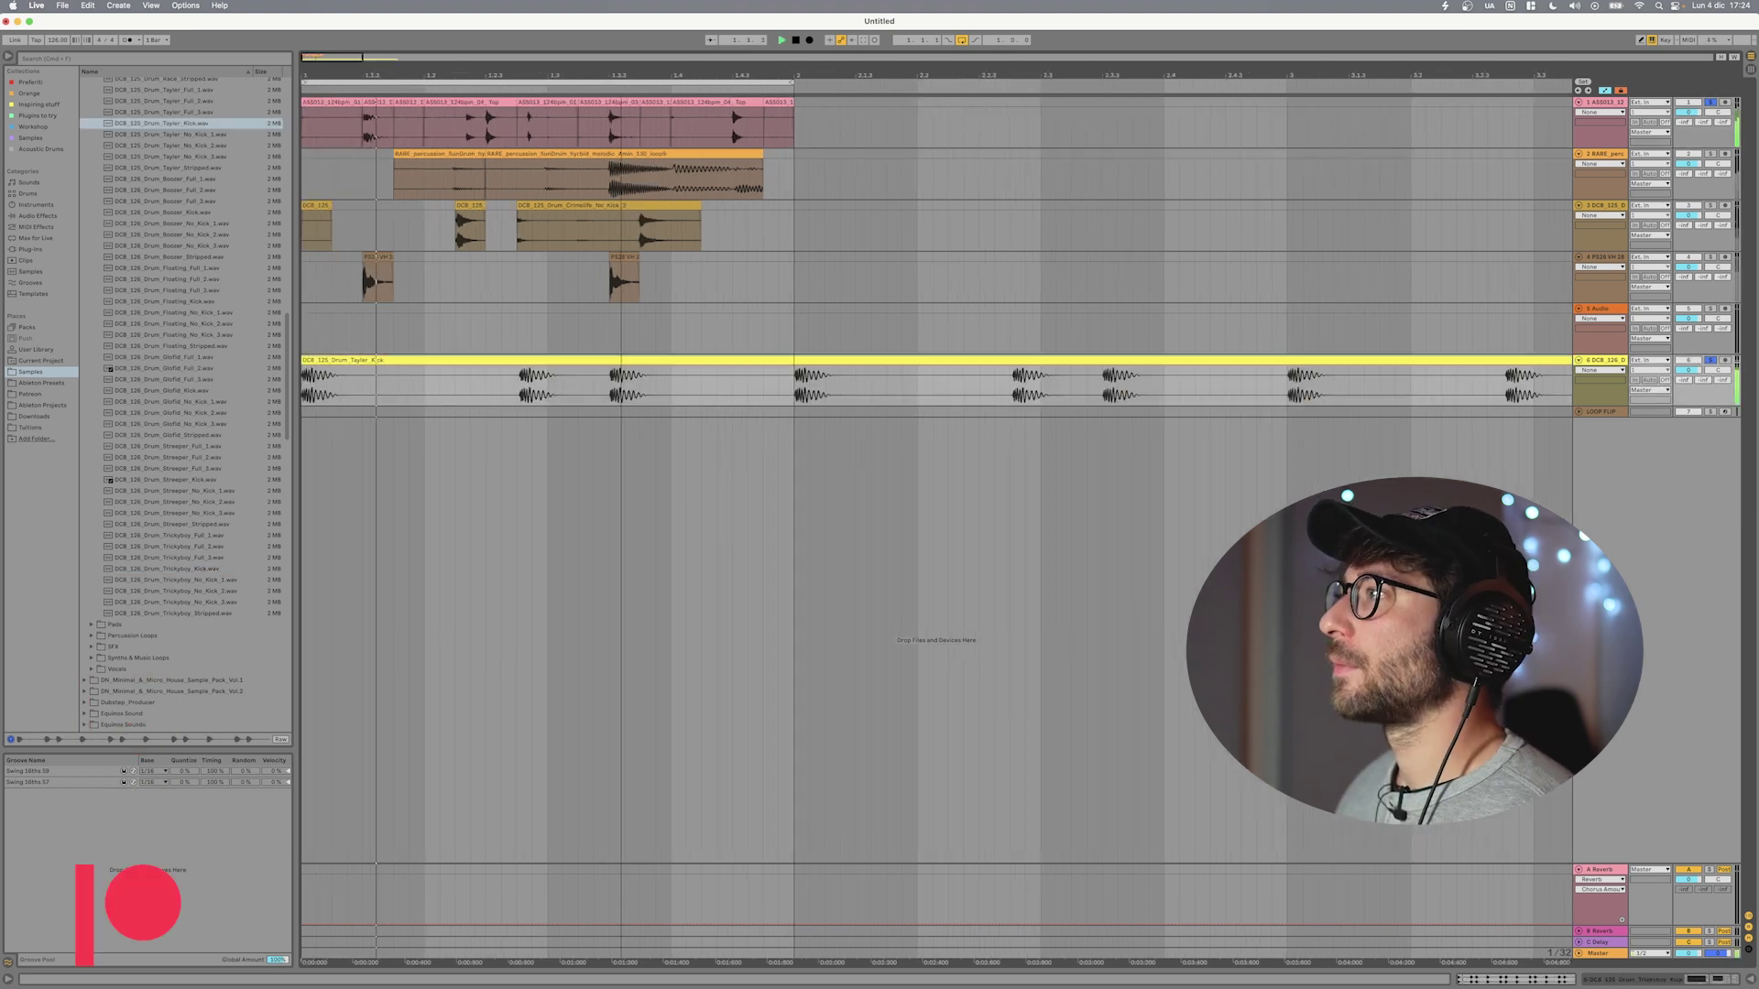
{"action": "scroll", "coordinate": [419, 146], "scroll_direction": "down", "scroll_amount": 5}
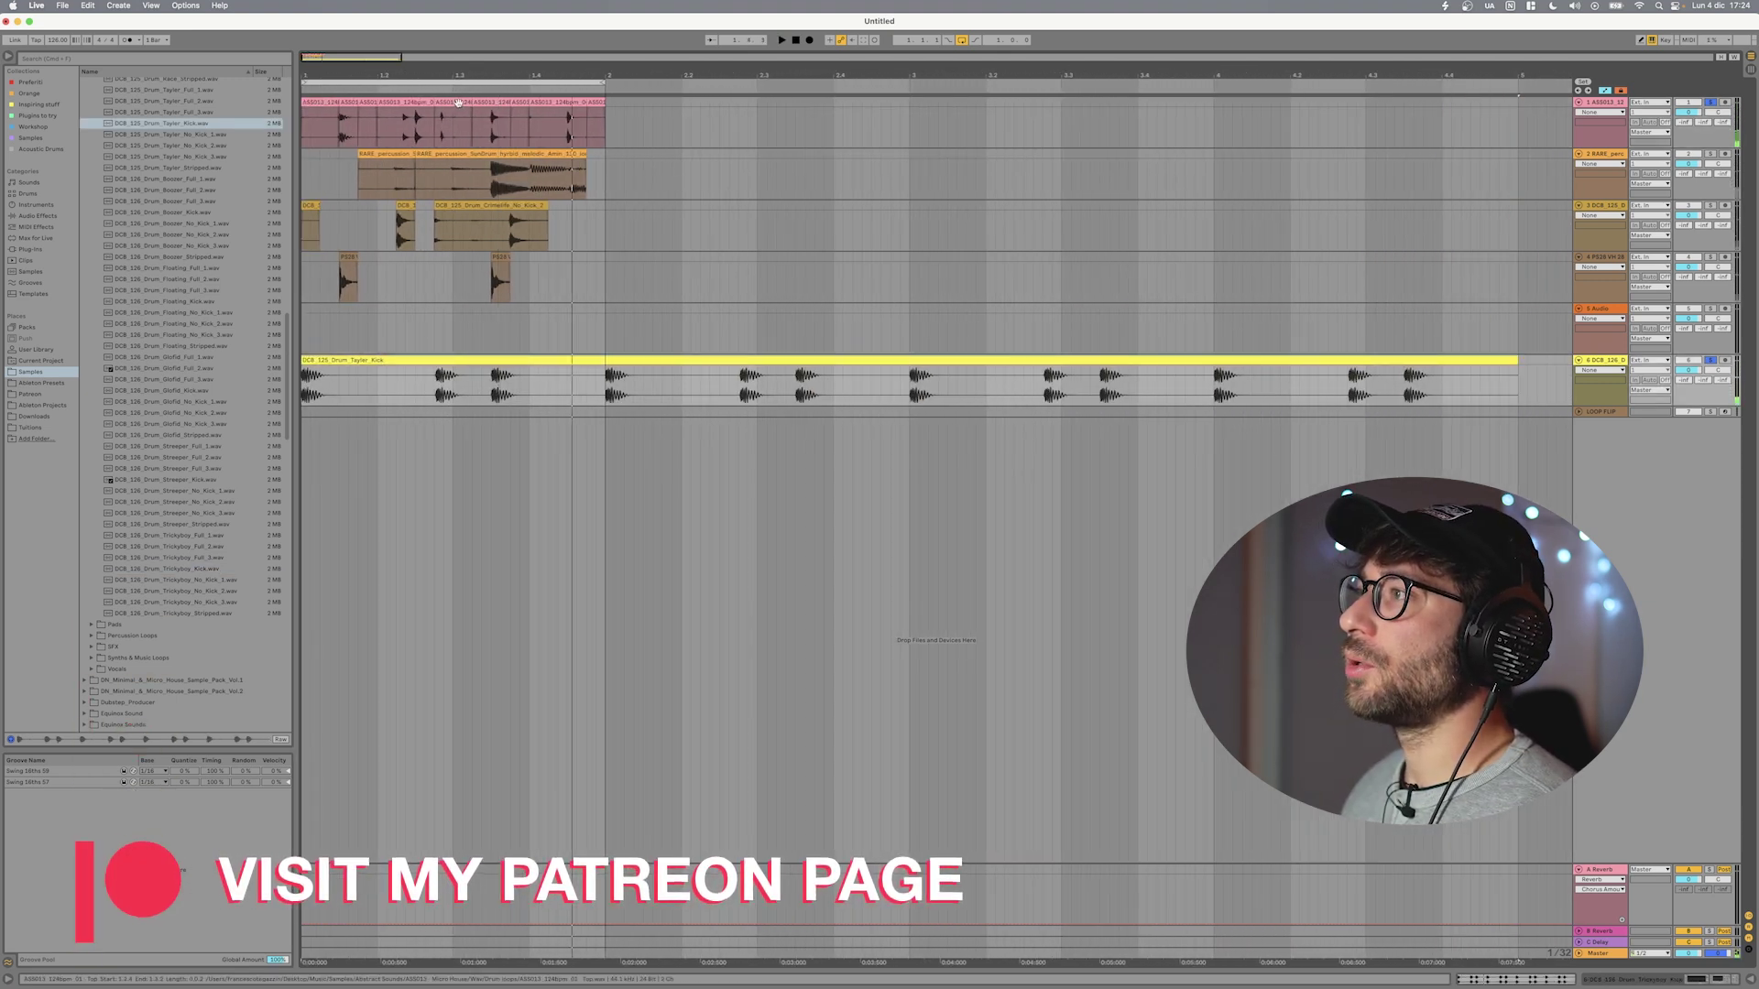
{"action": "left_click", "coordinate": [453, 103]}
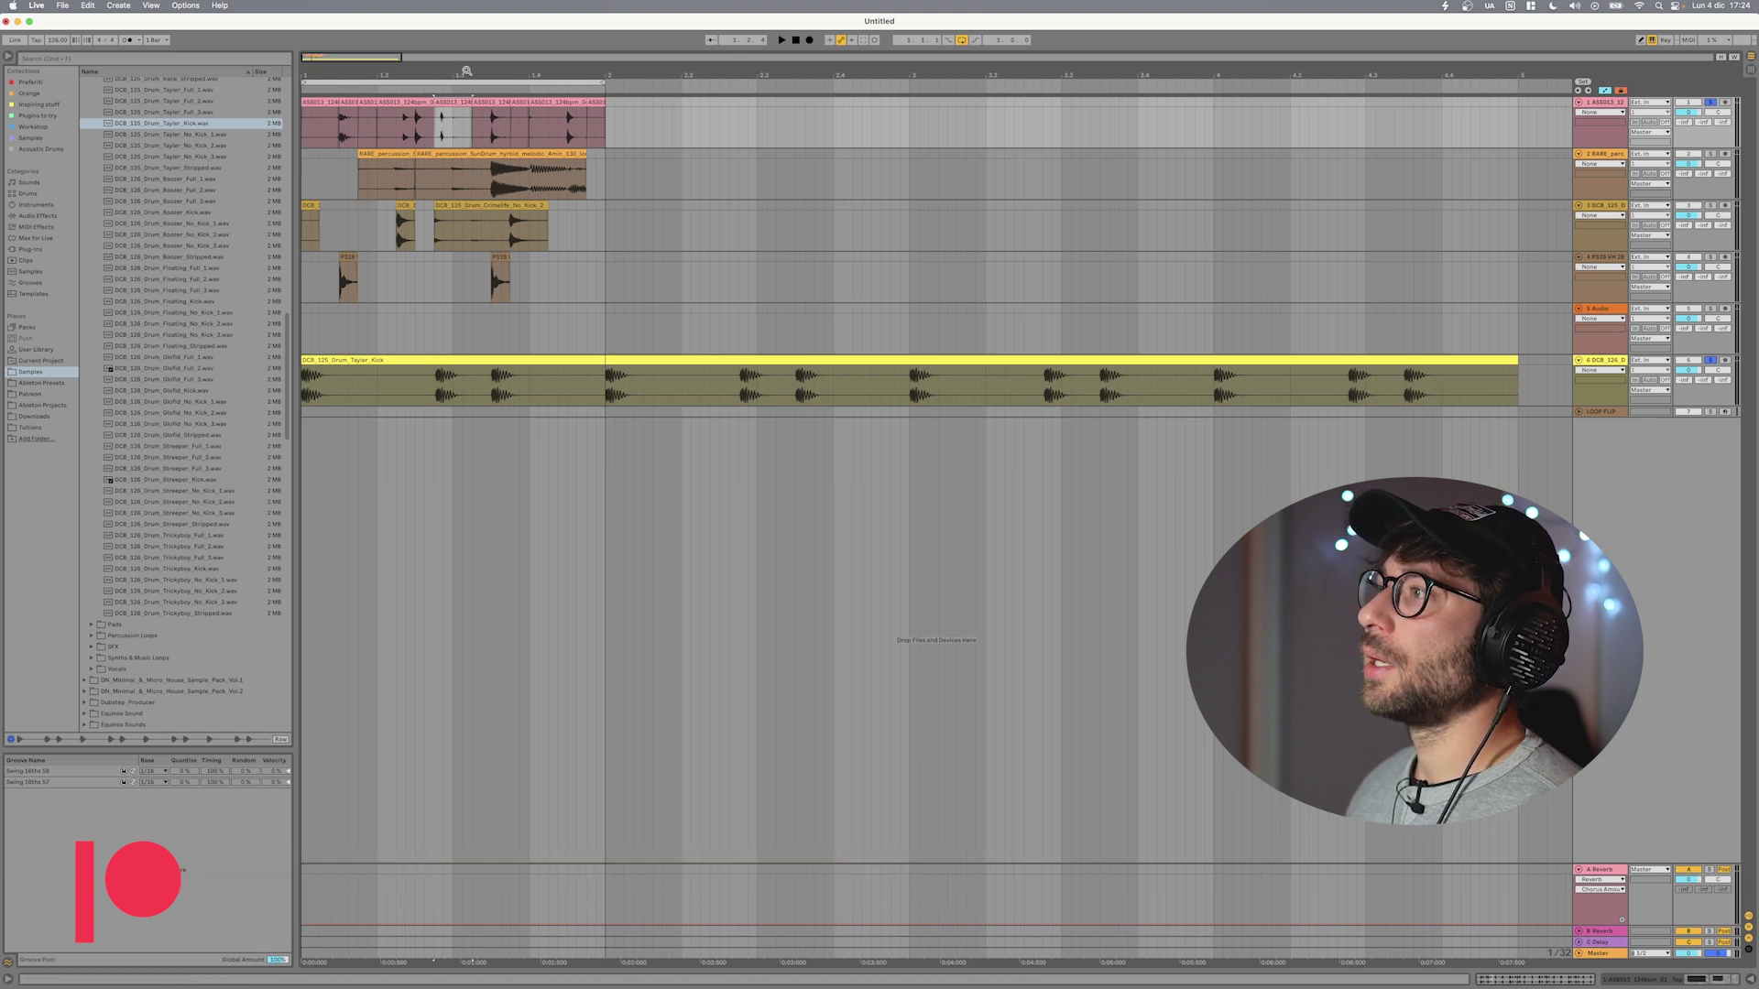
{"action": "left_click_drag", "start_coordinate": [463, 70], "coordinate": [463, 46]}
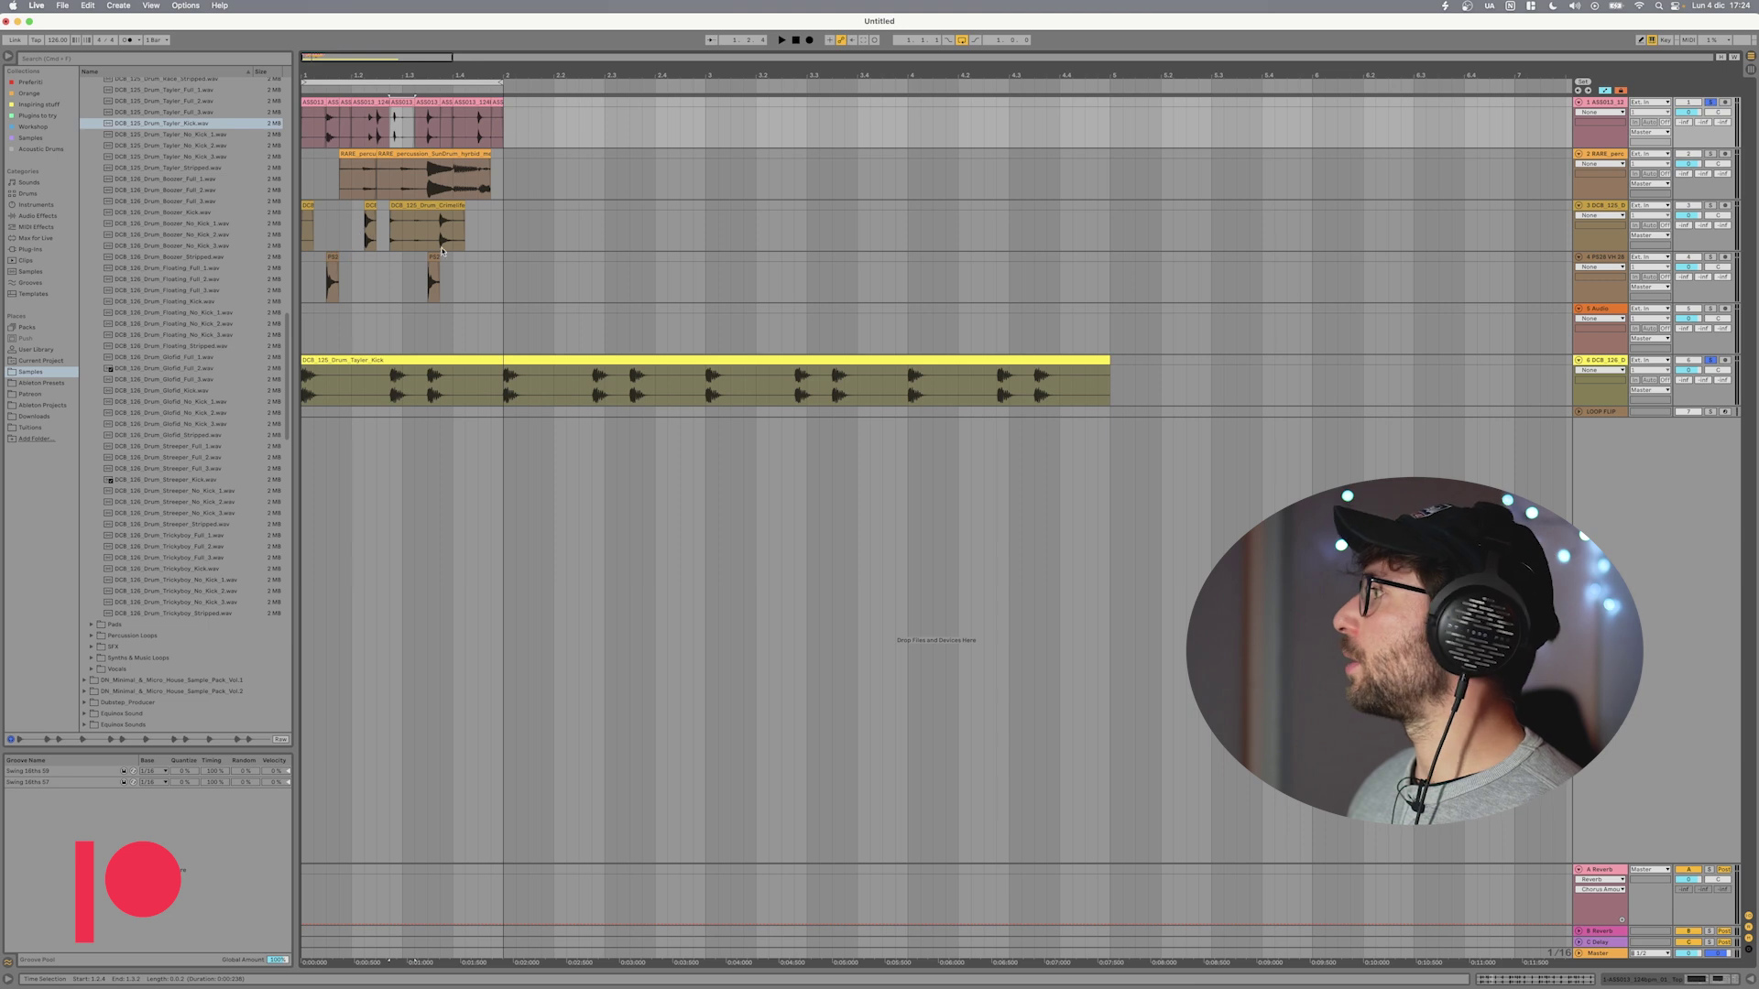
- Solo only the third track and select all the generated clips in the first bar of the first track
{"action": "left_click", "coordinate": [1617, 209]}
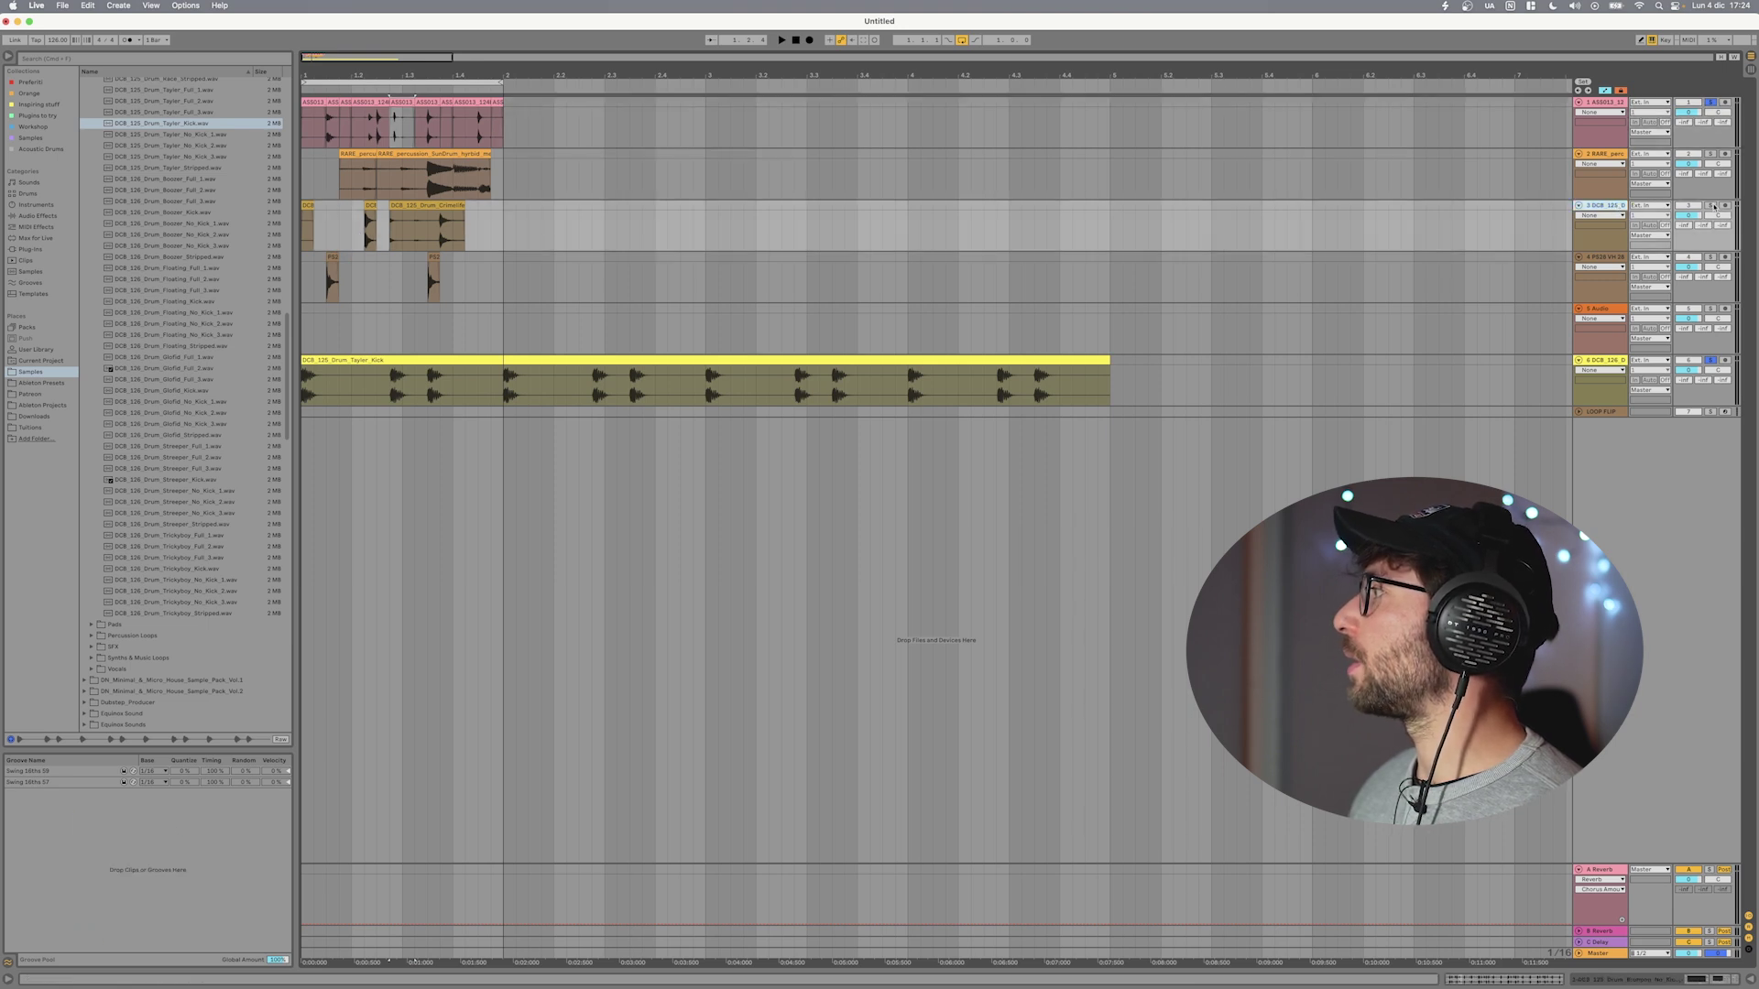
{"action": "double_click", "coordinate": [1594, 209]}
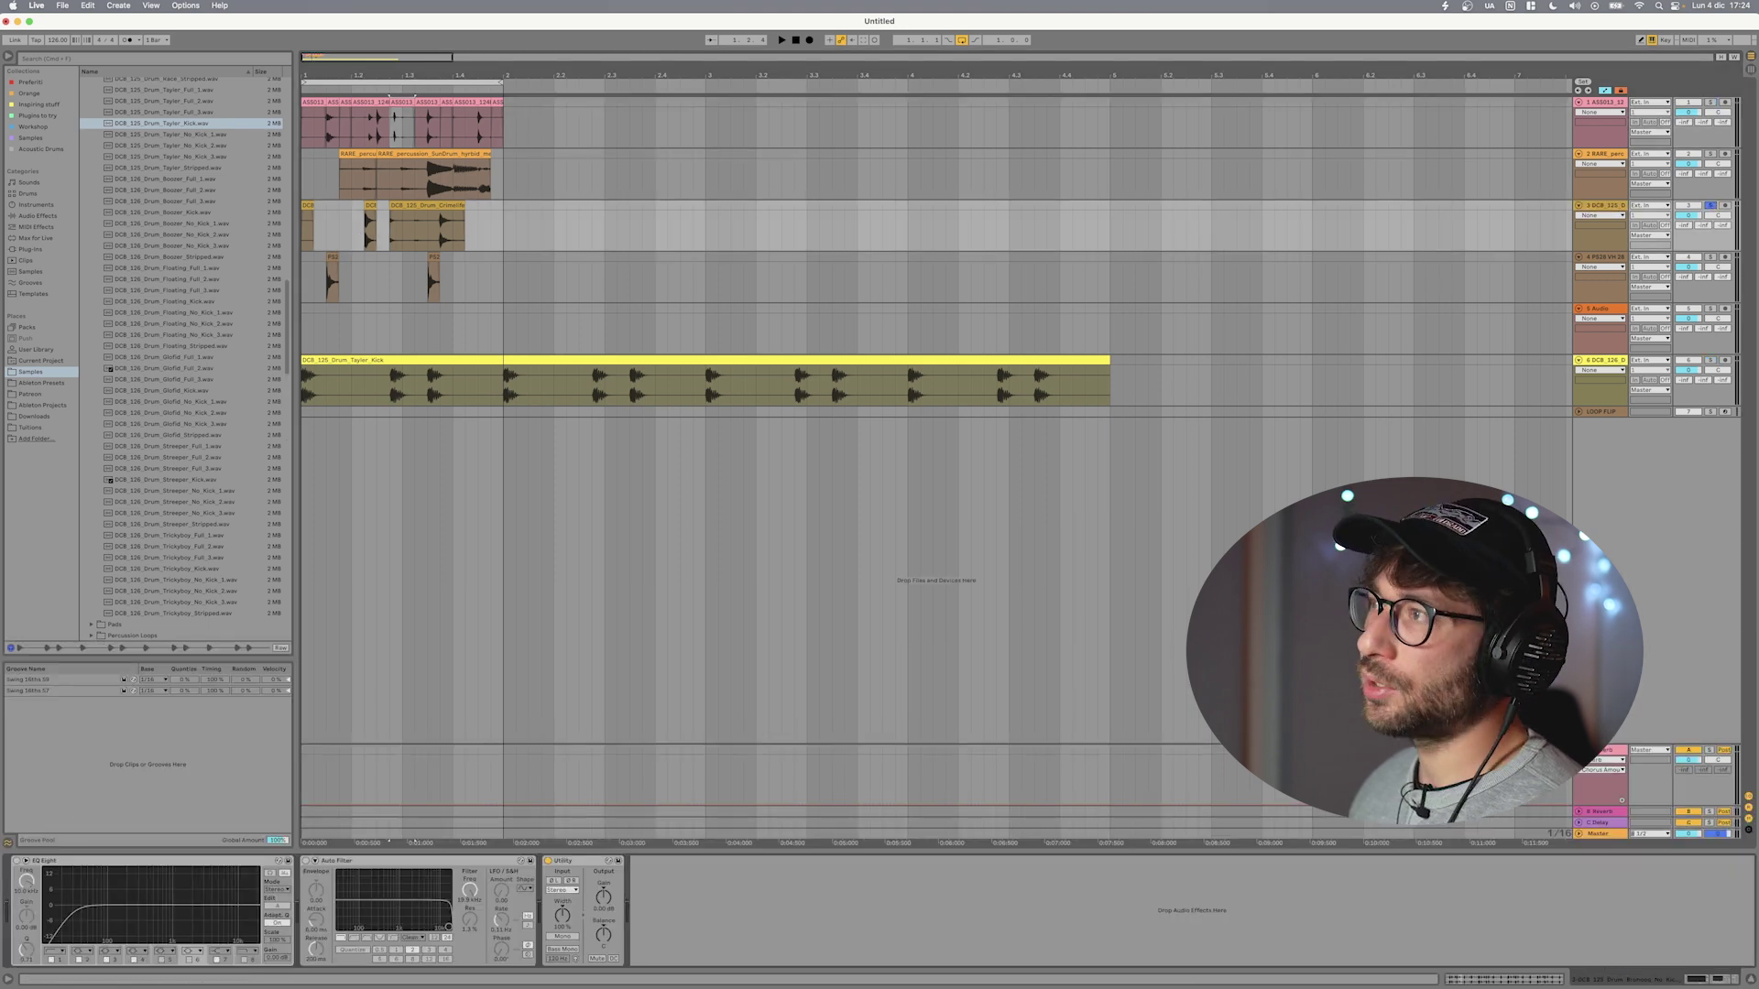
{"action": "left_click", "coordinate": [307, 102]}
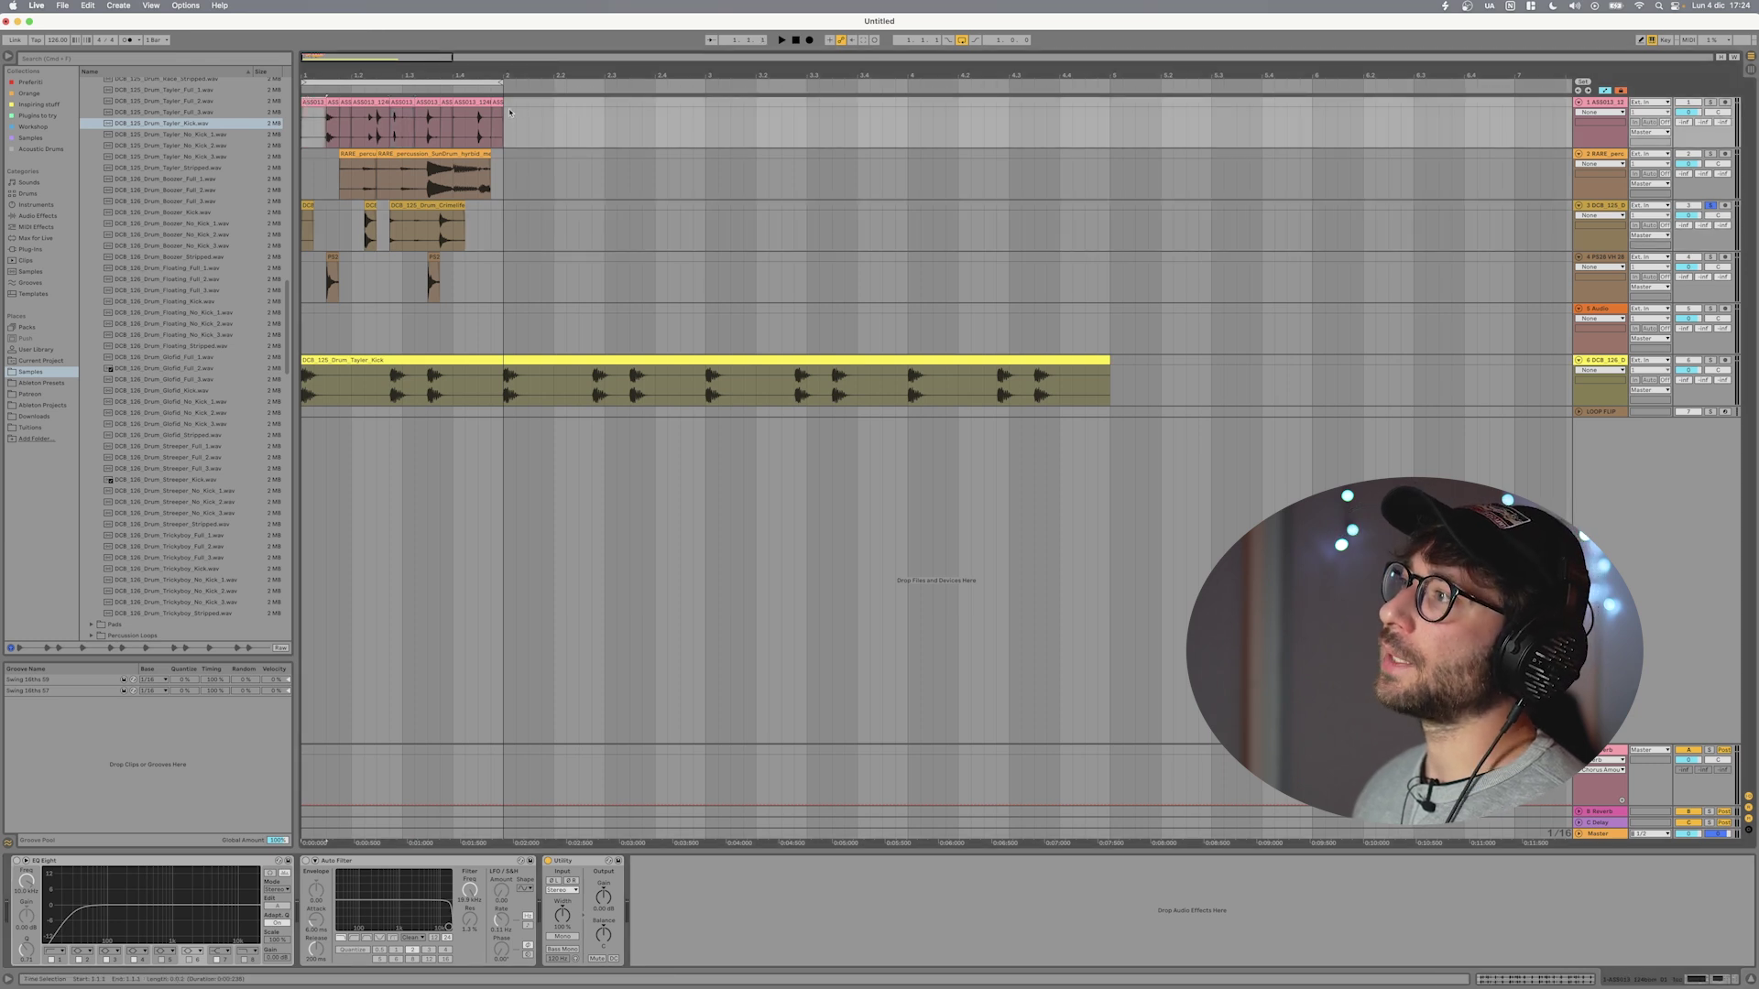
{"action": "left_click_drag", "start_coordinate": [509, 114], "coordinate": [304, 123]}
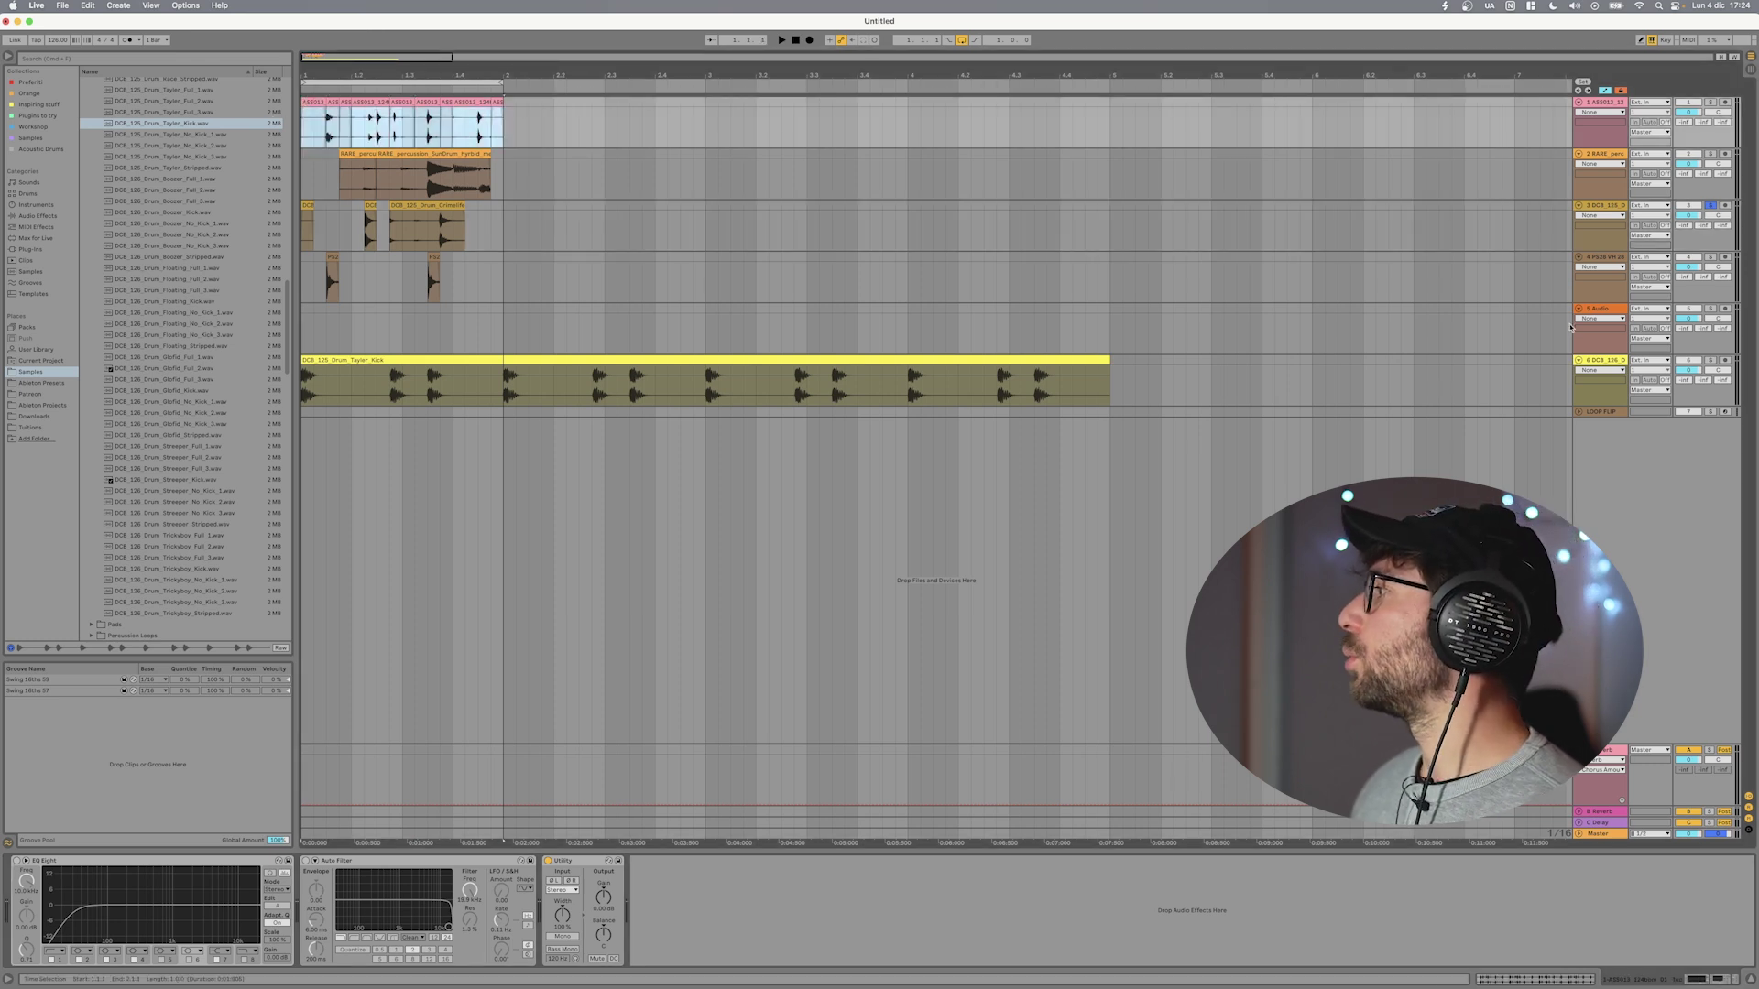
- Turn off track 1 and enable tracks 2, 3 and 4 in Loop Flip, then generate new patterns and play all tracks
{"action": "left_click", "coordinate": [1595, 413]}
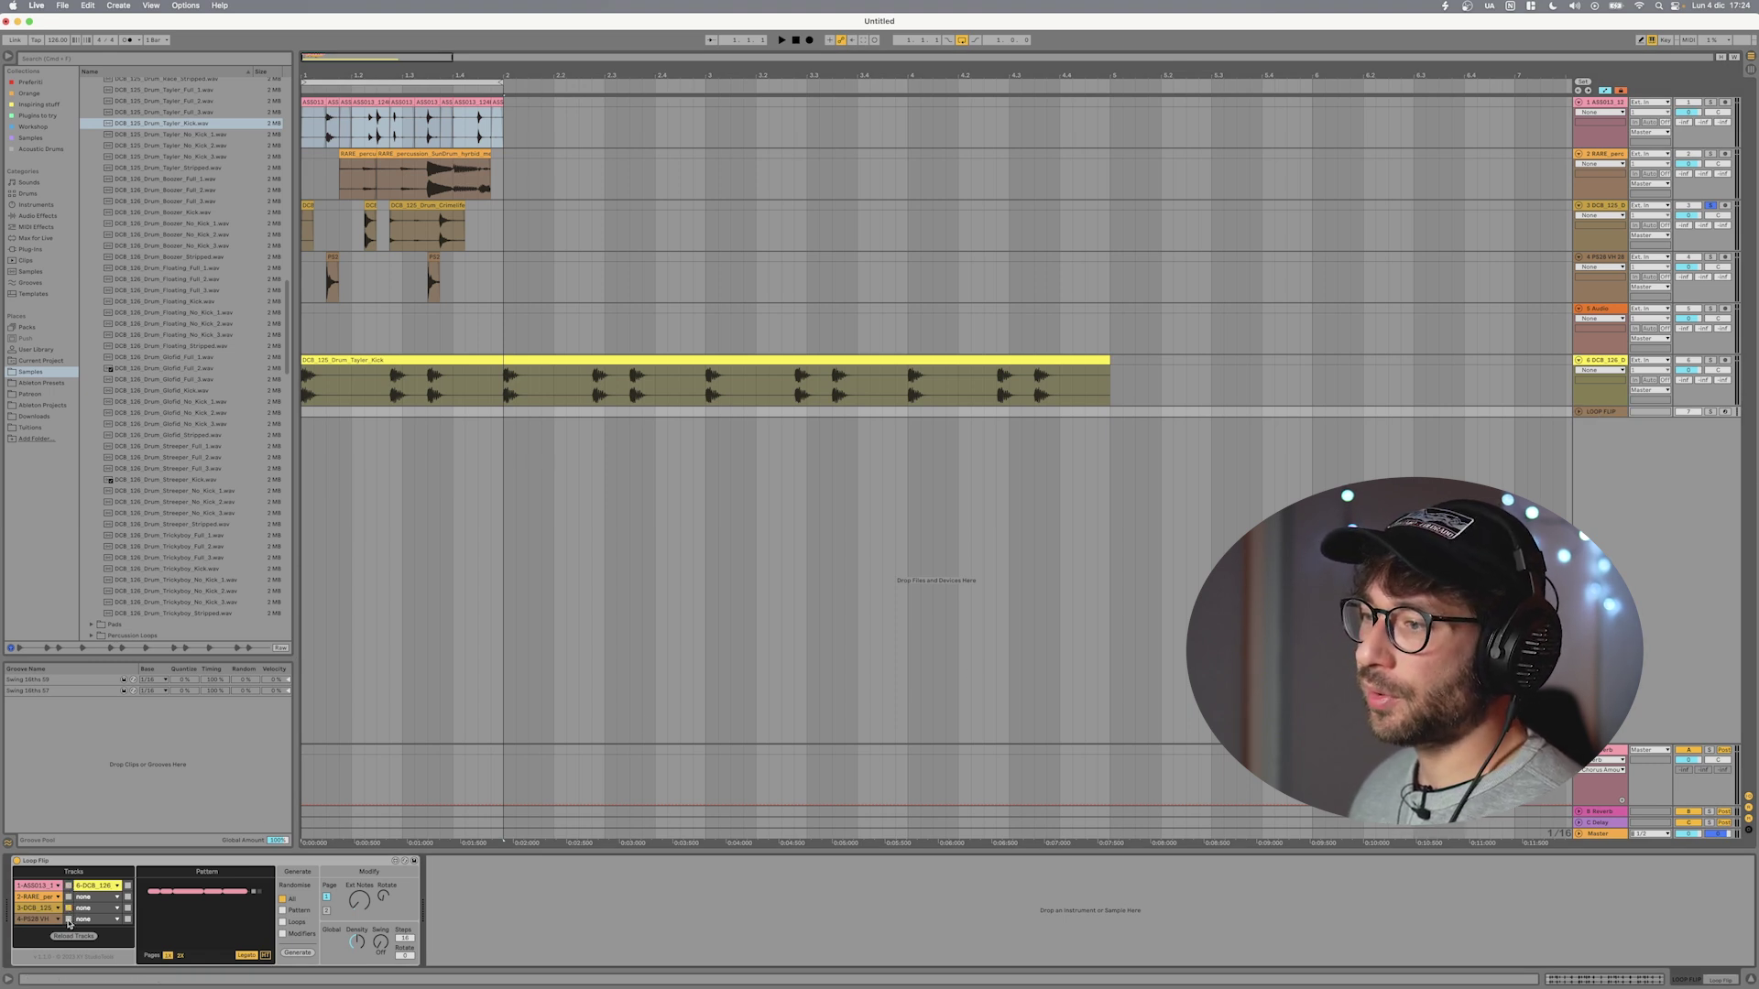
{"action": "key", "text": "space"}
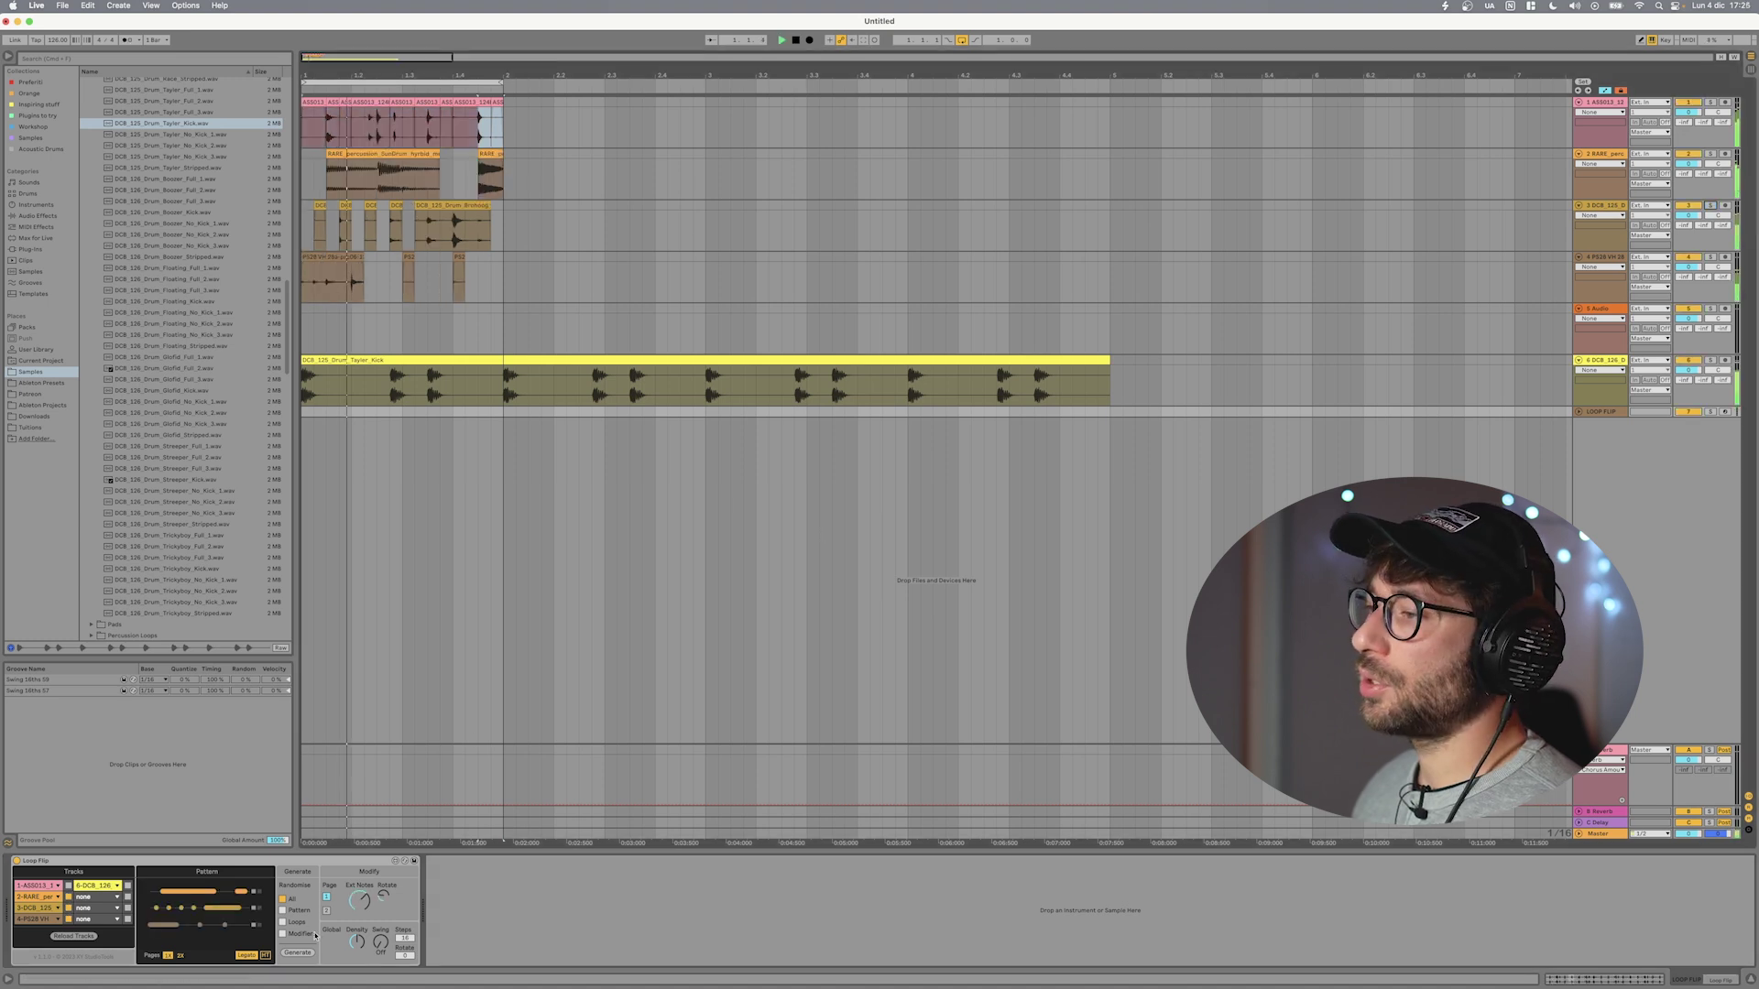
- Target the third track in Loop Flip, generate a new pattern for it and adjust its noise modifier
{"action": "double_click", "coordinate": [1688, 154]}
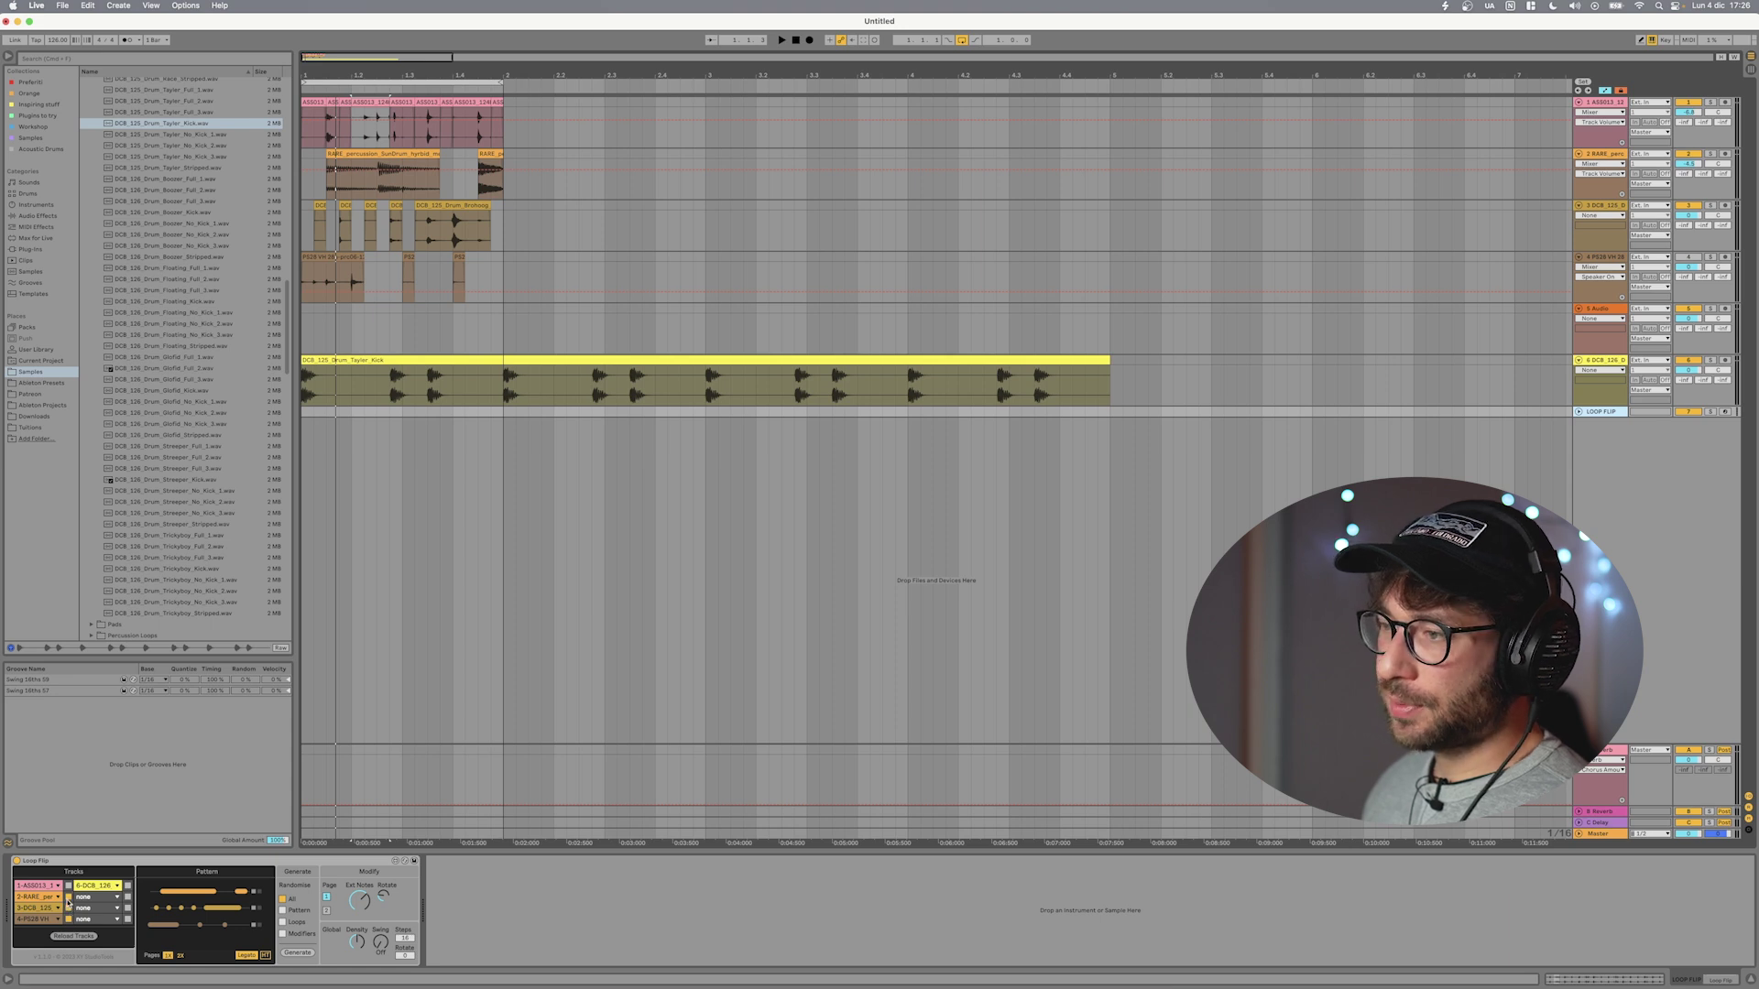
{"action": "left_click", "coordinate": [68, 907]}
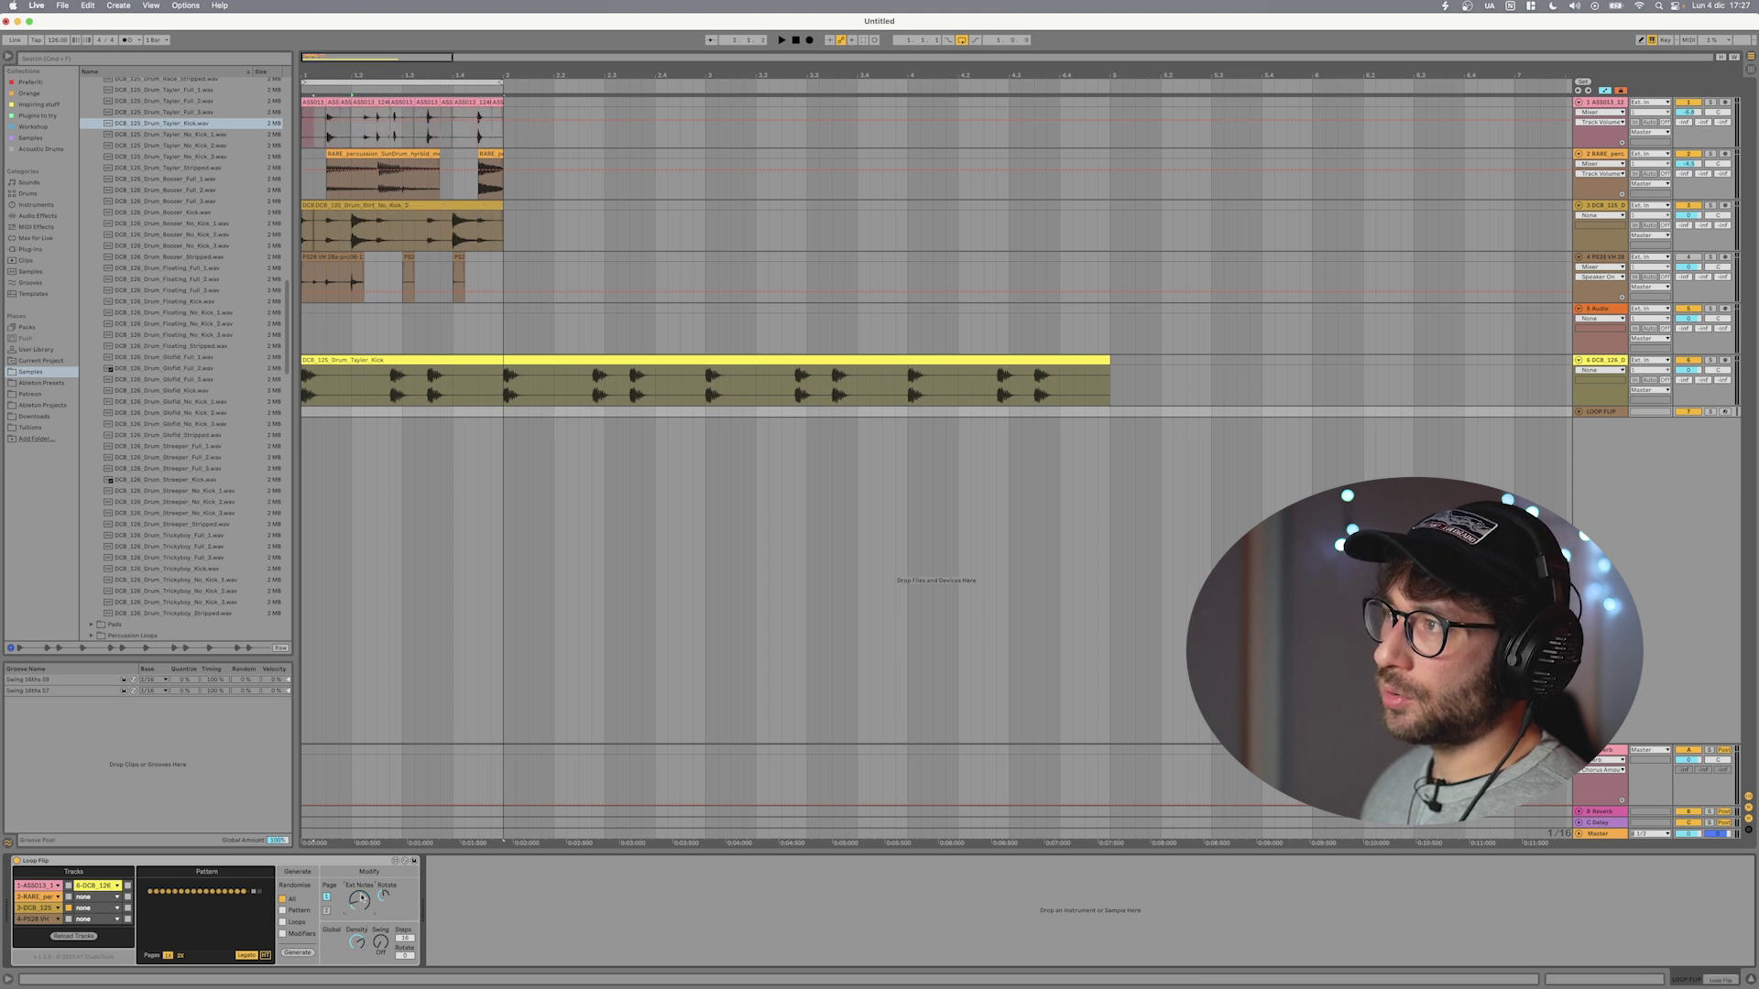
{"action": "left_click_drag", "start_coordinate": [361, 907], "coordinate": [361, 895]}
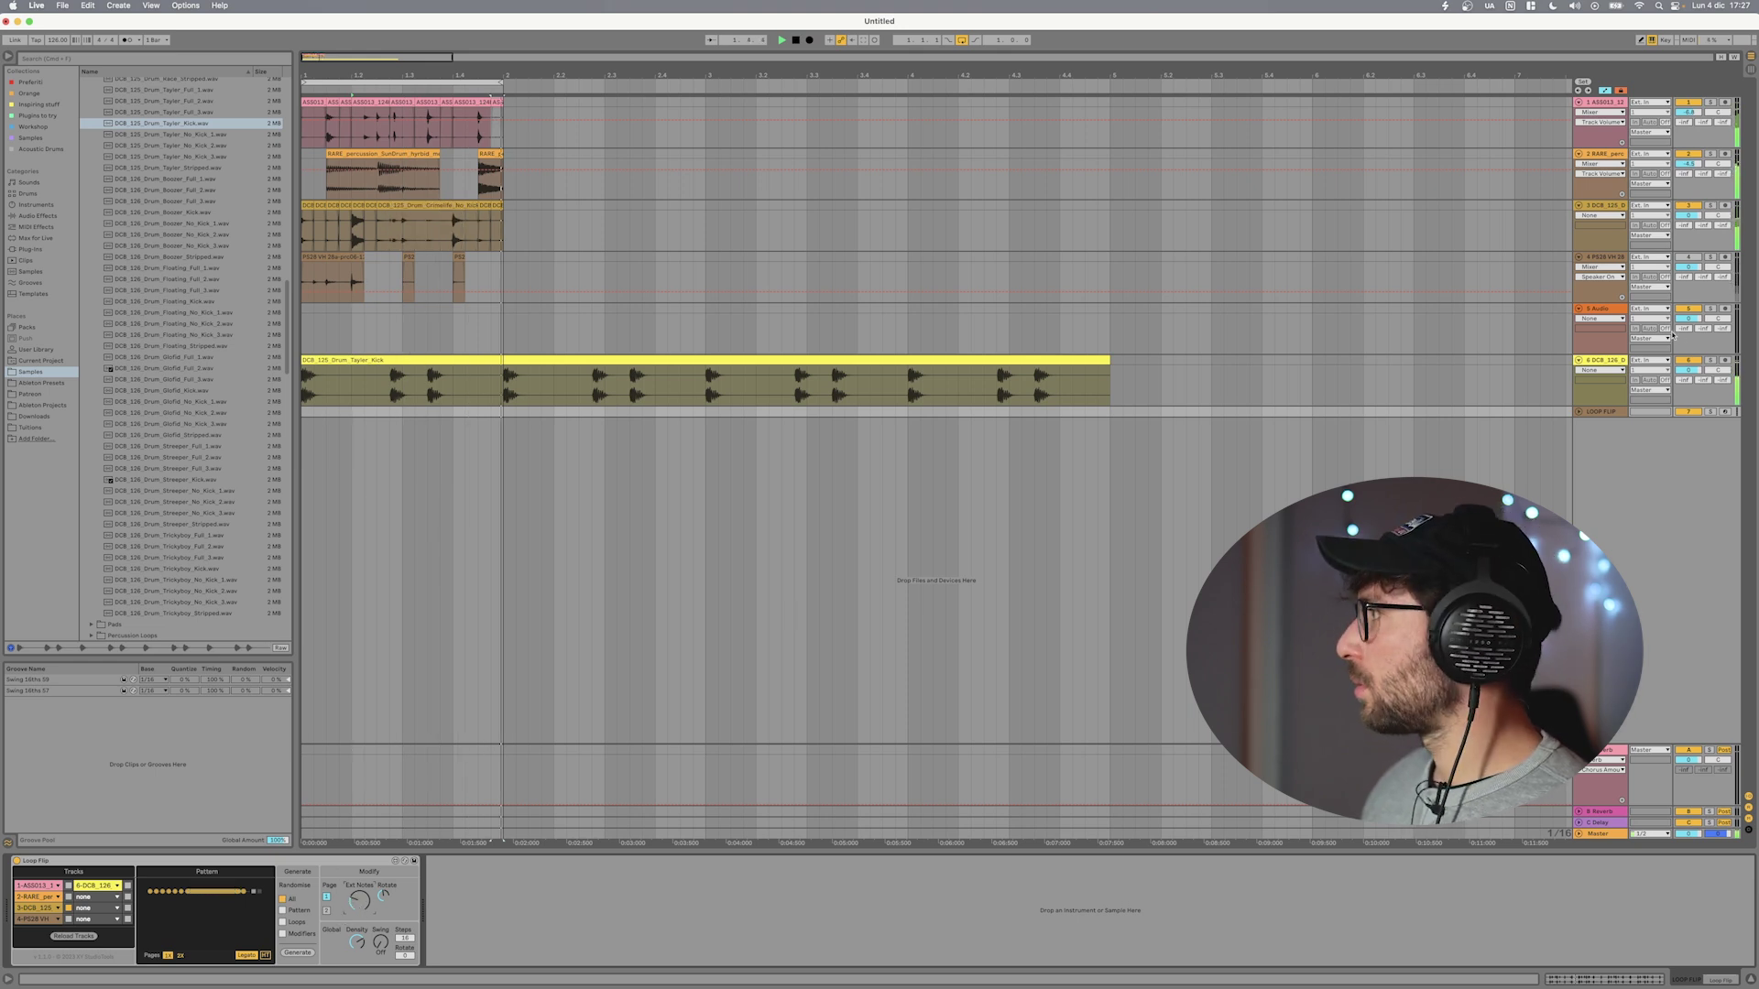
- Solo the third track, open its slice at beat 1.2 and lower that clip's gain while checking it in playback
{"action": "left_click", "coordinate": [1709, 205]}
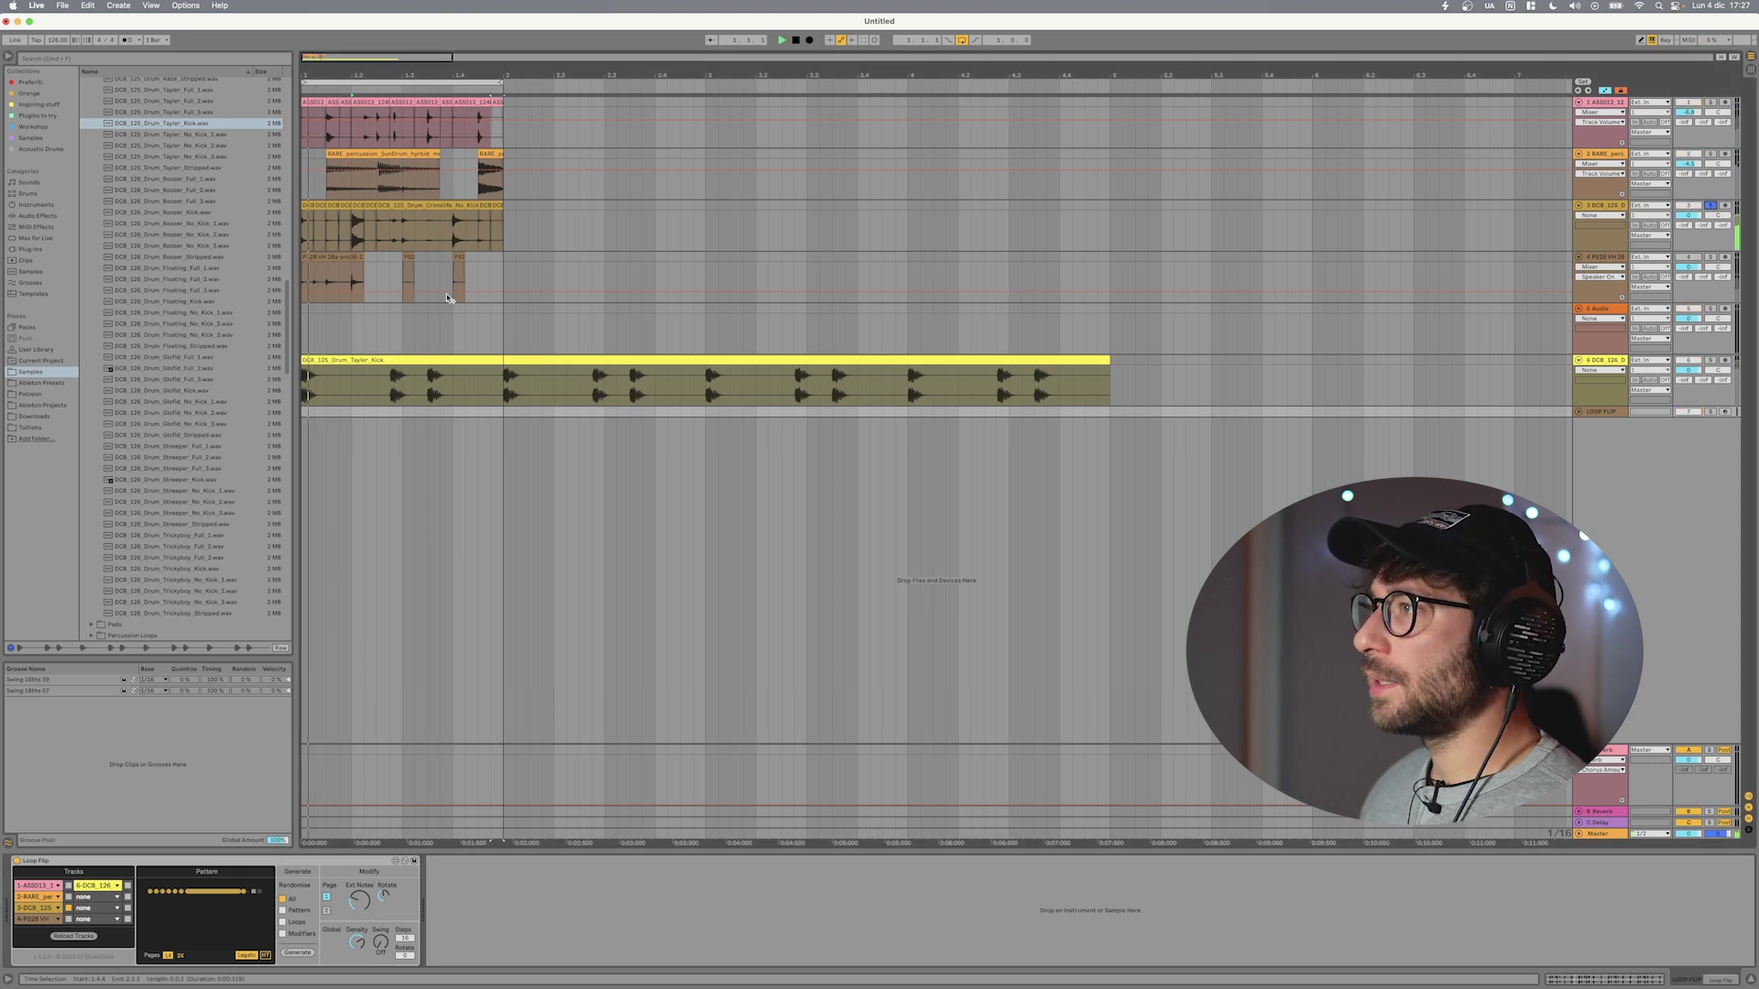
{"action": "double_click", "coordinate": [357, 205]}
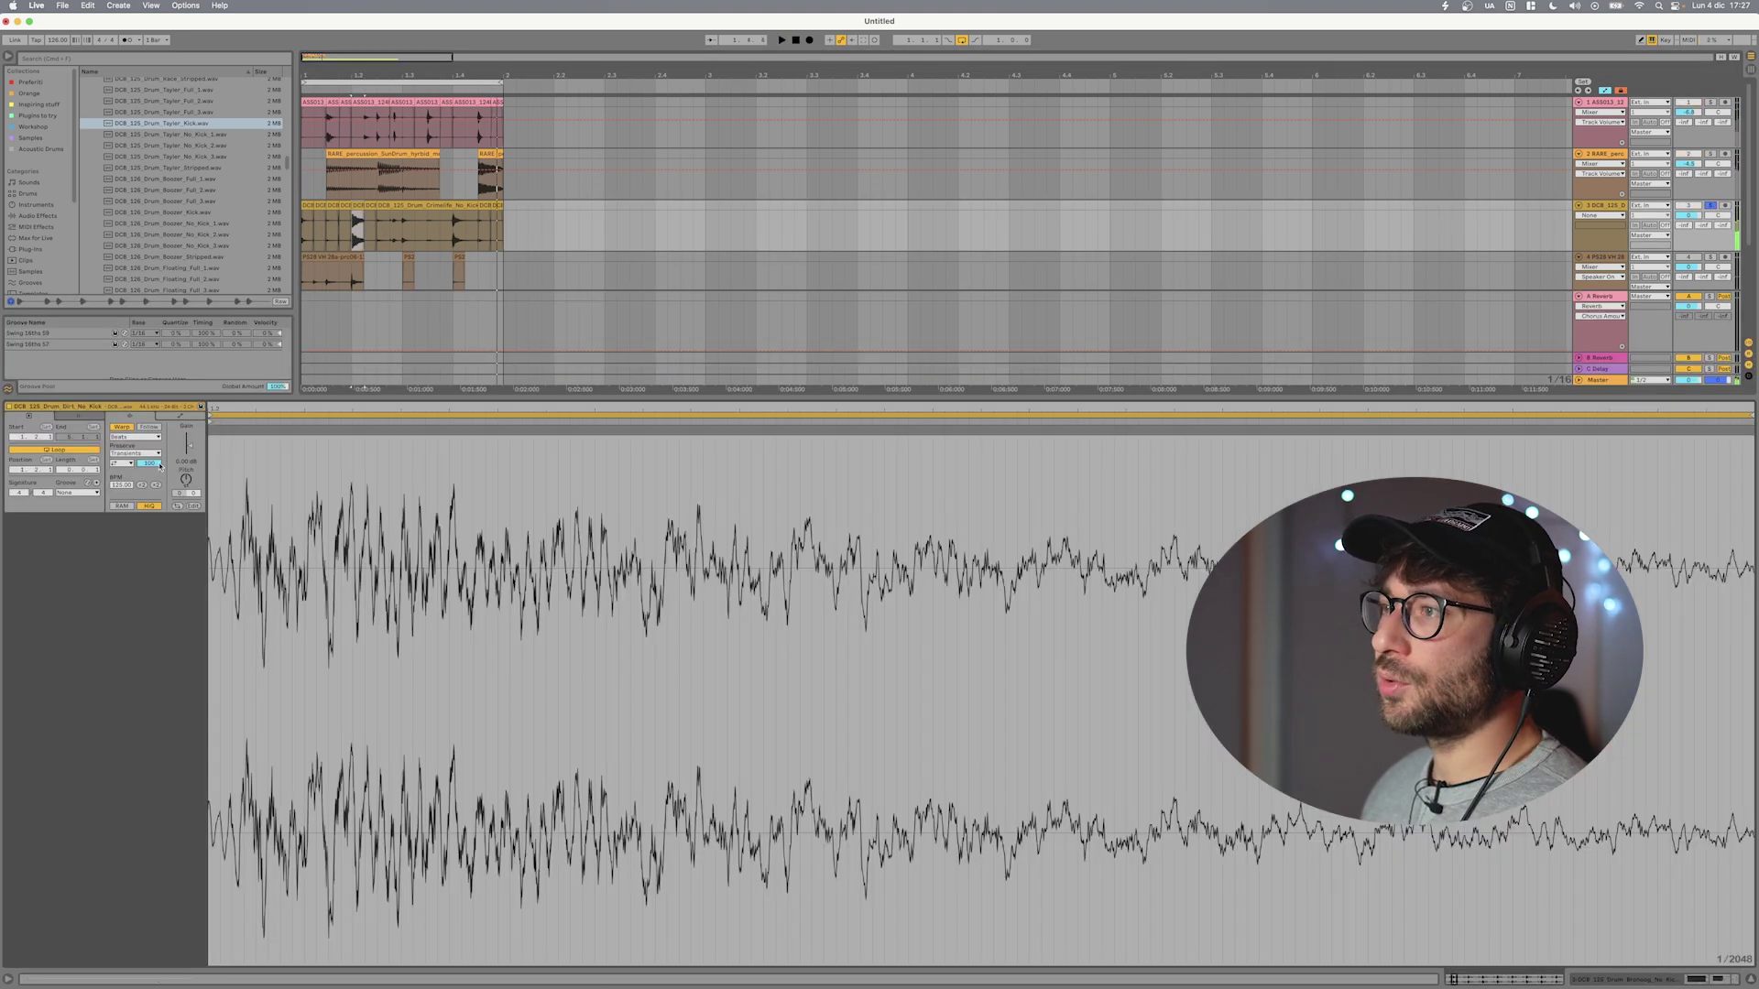
{"action": "left_click_drag", "start_coordinate": [189, 446], "coordinate": [188, 477]}
{"action": "key", "text": "space"}
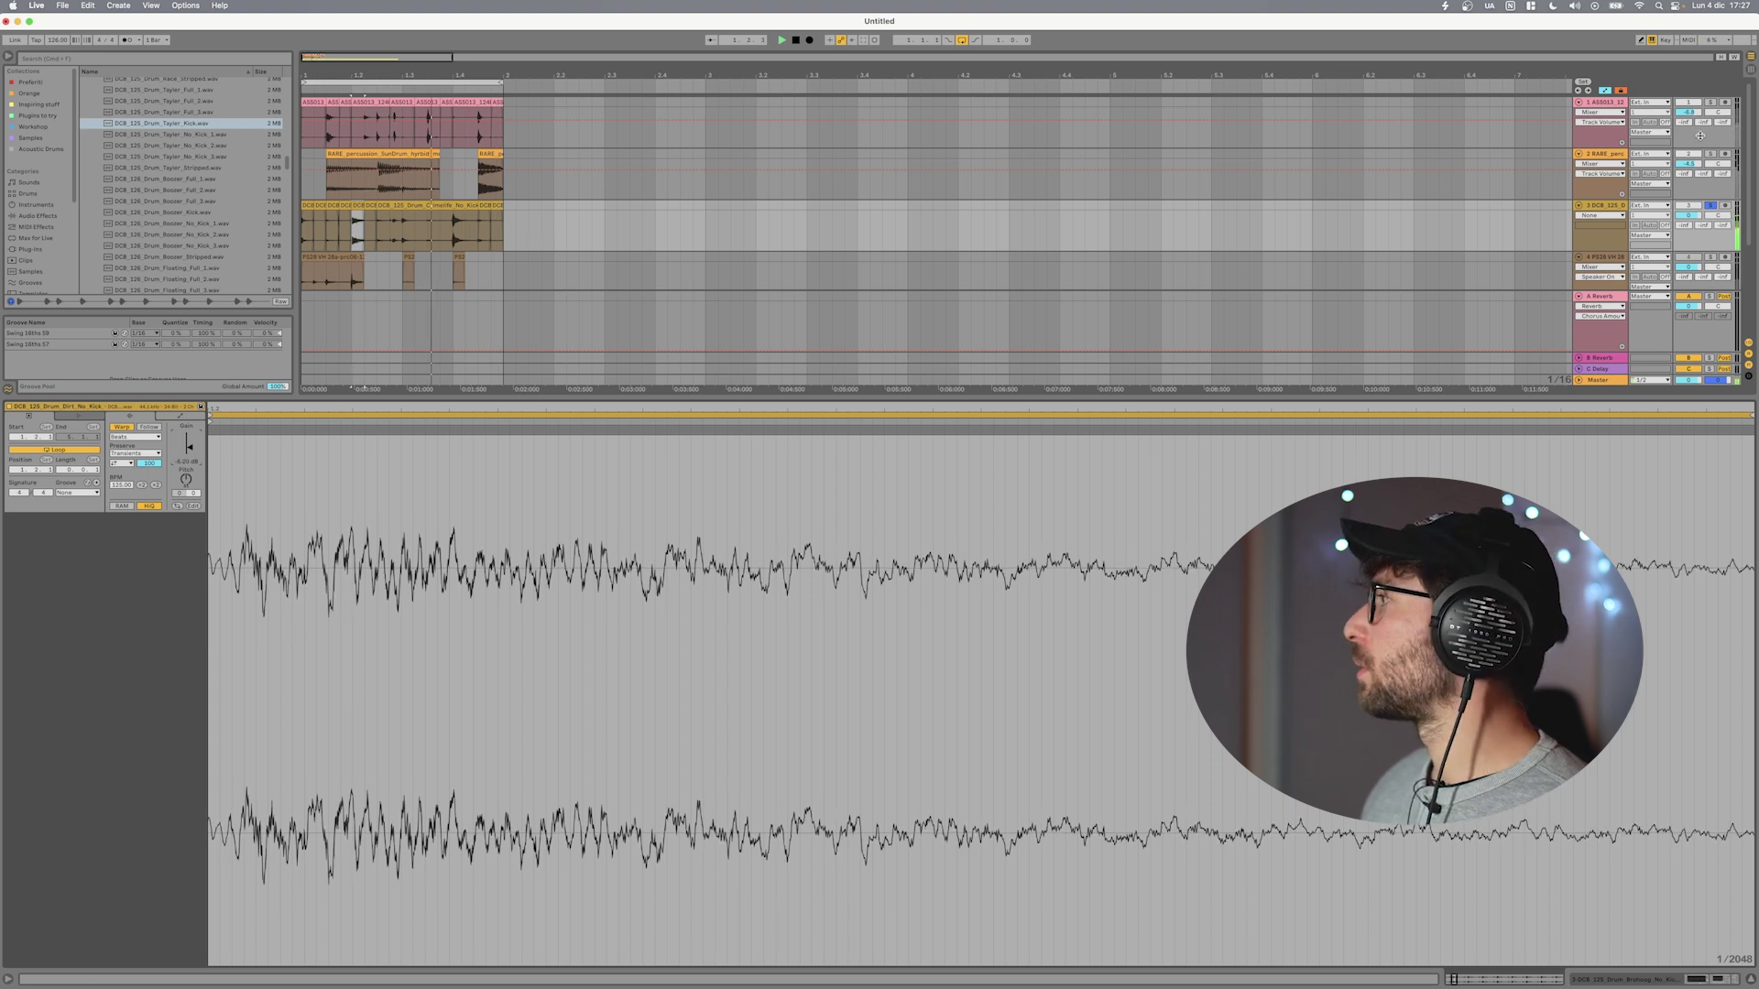
{"action": "key", "text": "space"}
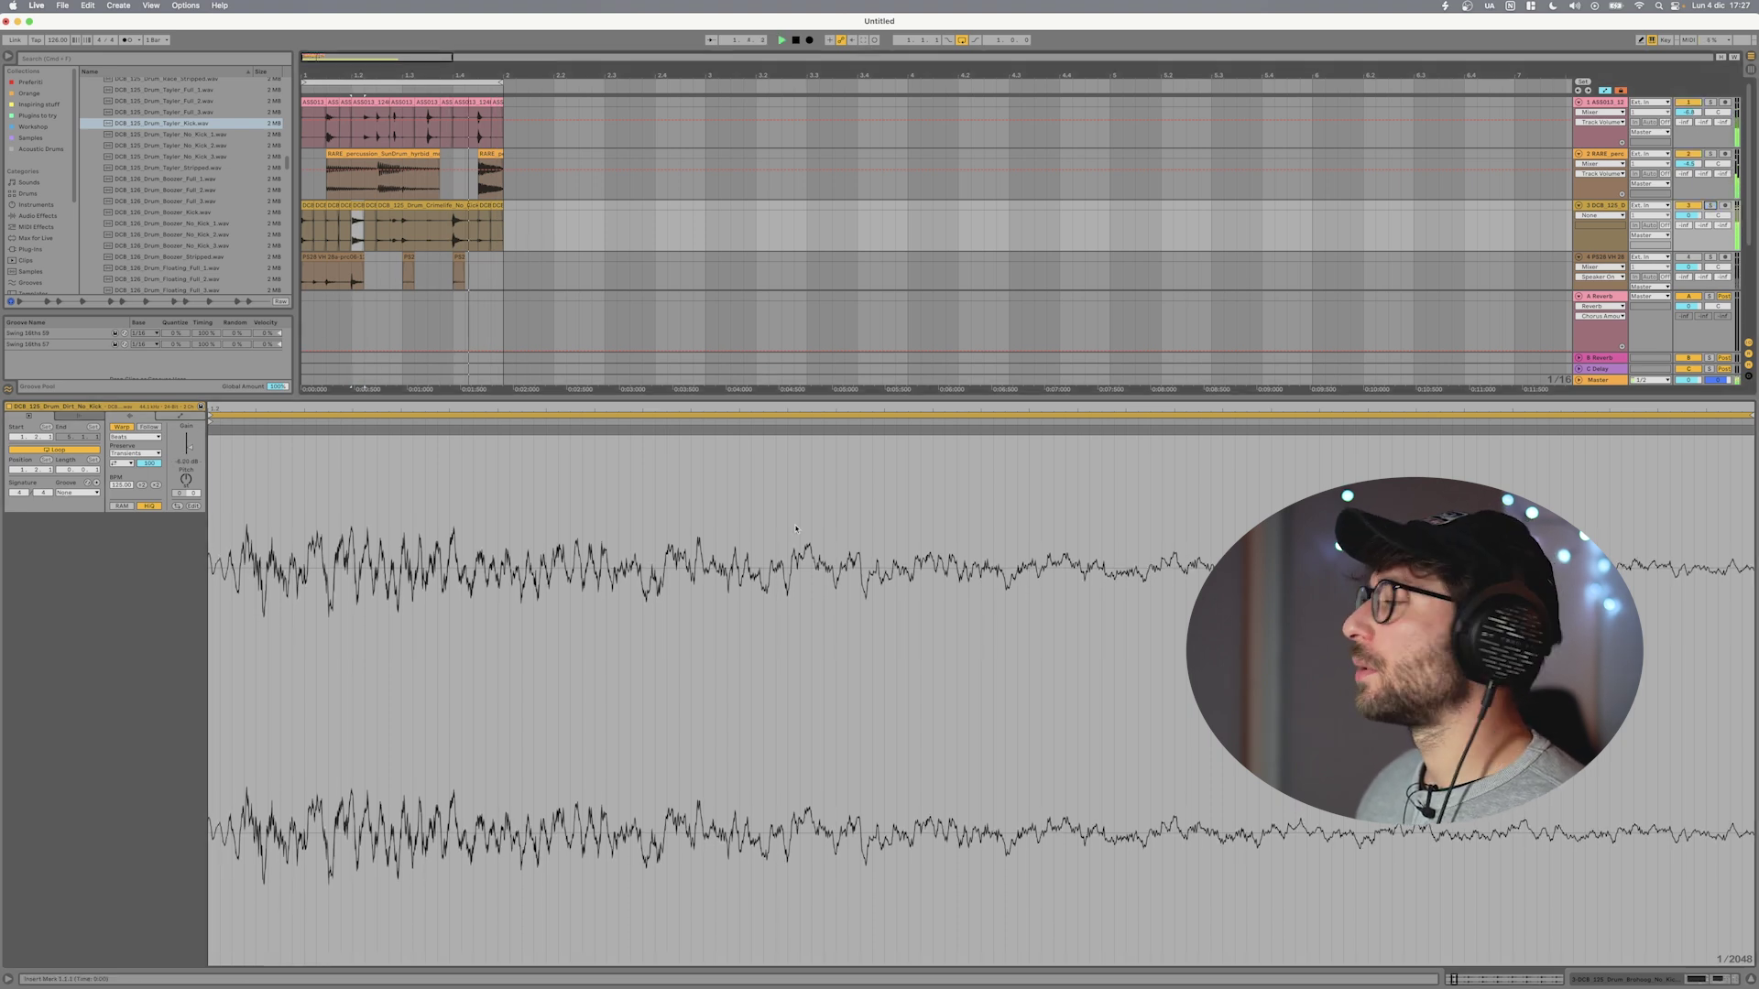
- Close the clip view and lower the third track's volume slightly against the other tracks
{"action": "left_click", "coordinate": [1747, 980]}
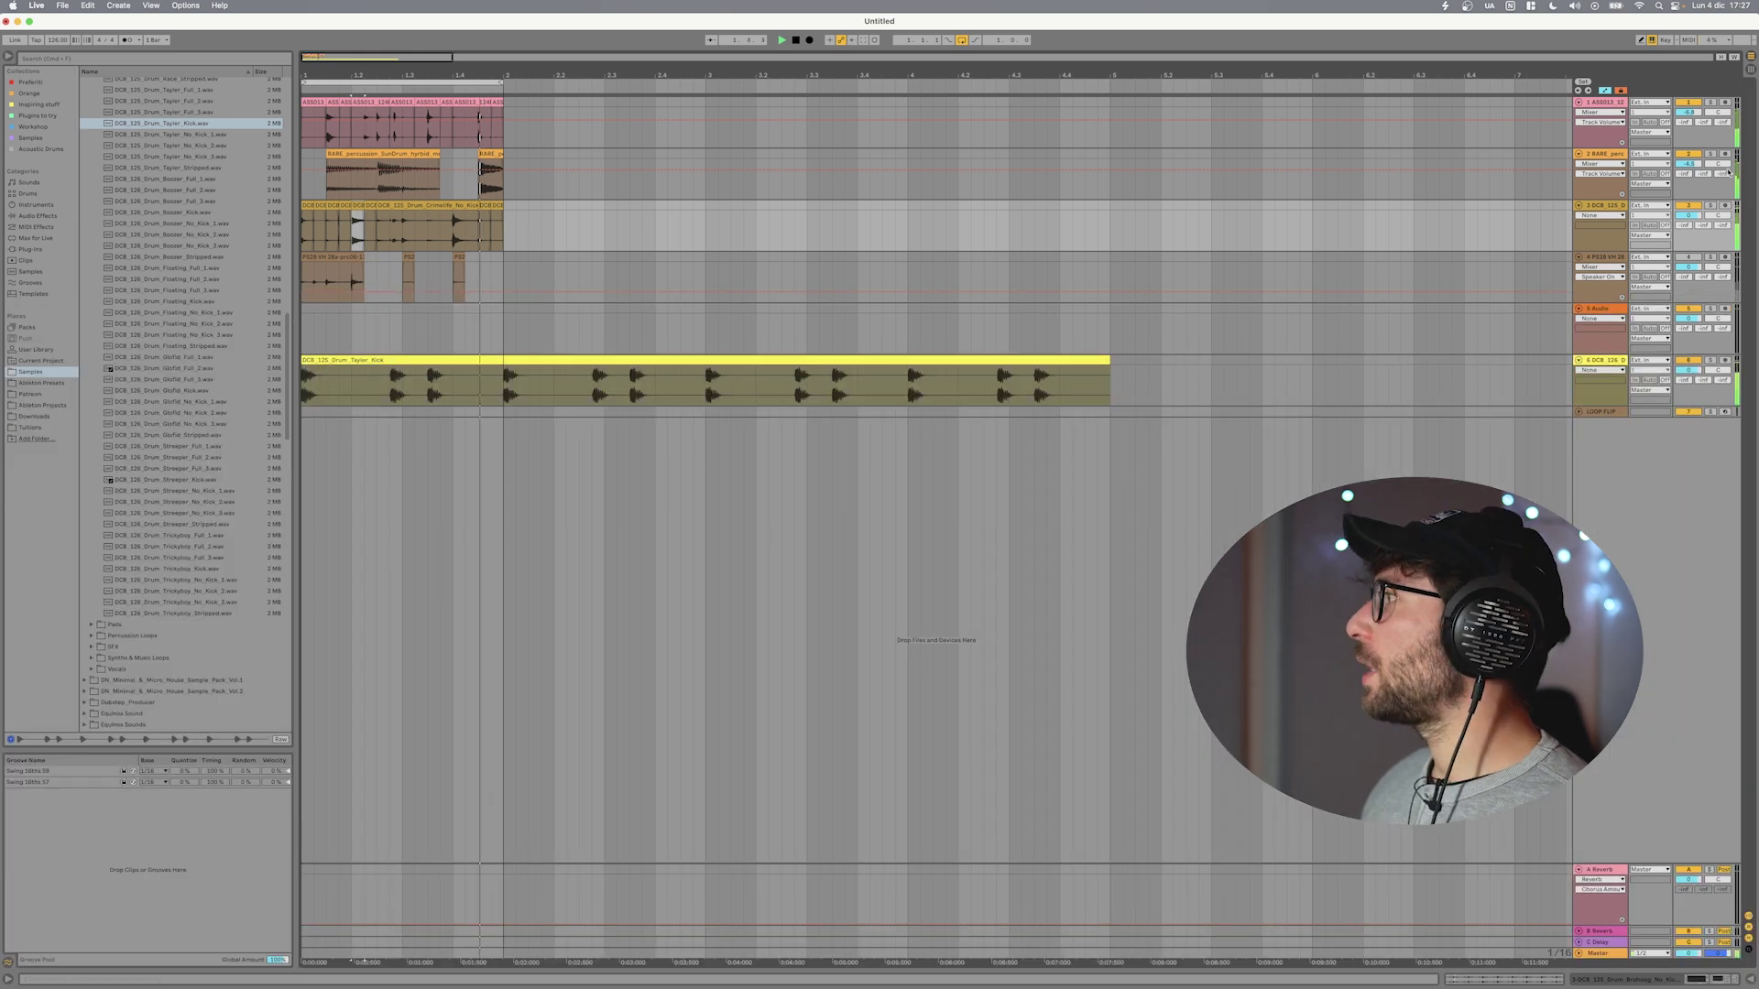
{"action": "left_click_drag", "start_coordinate": [1688, 216], "coordinate": [1688, 218]}
{"action": "key", "text": "space"}
{"action": "scroll", "coordinate": [1640, 186], "scroll_direction": "down", "scroll_amount": 1}
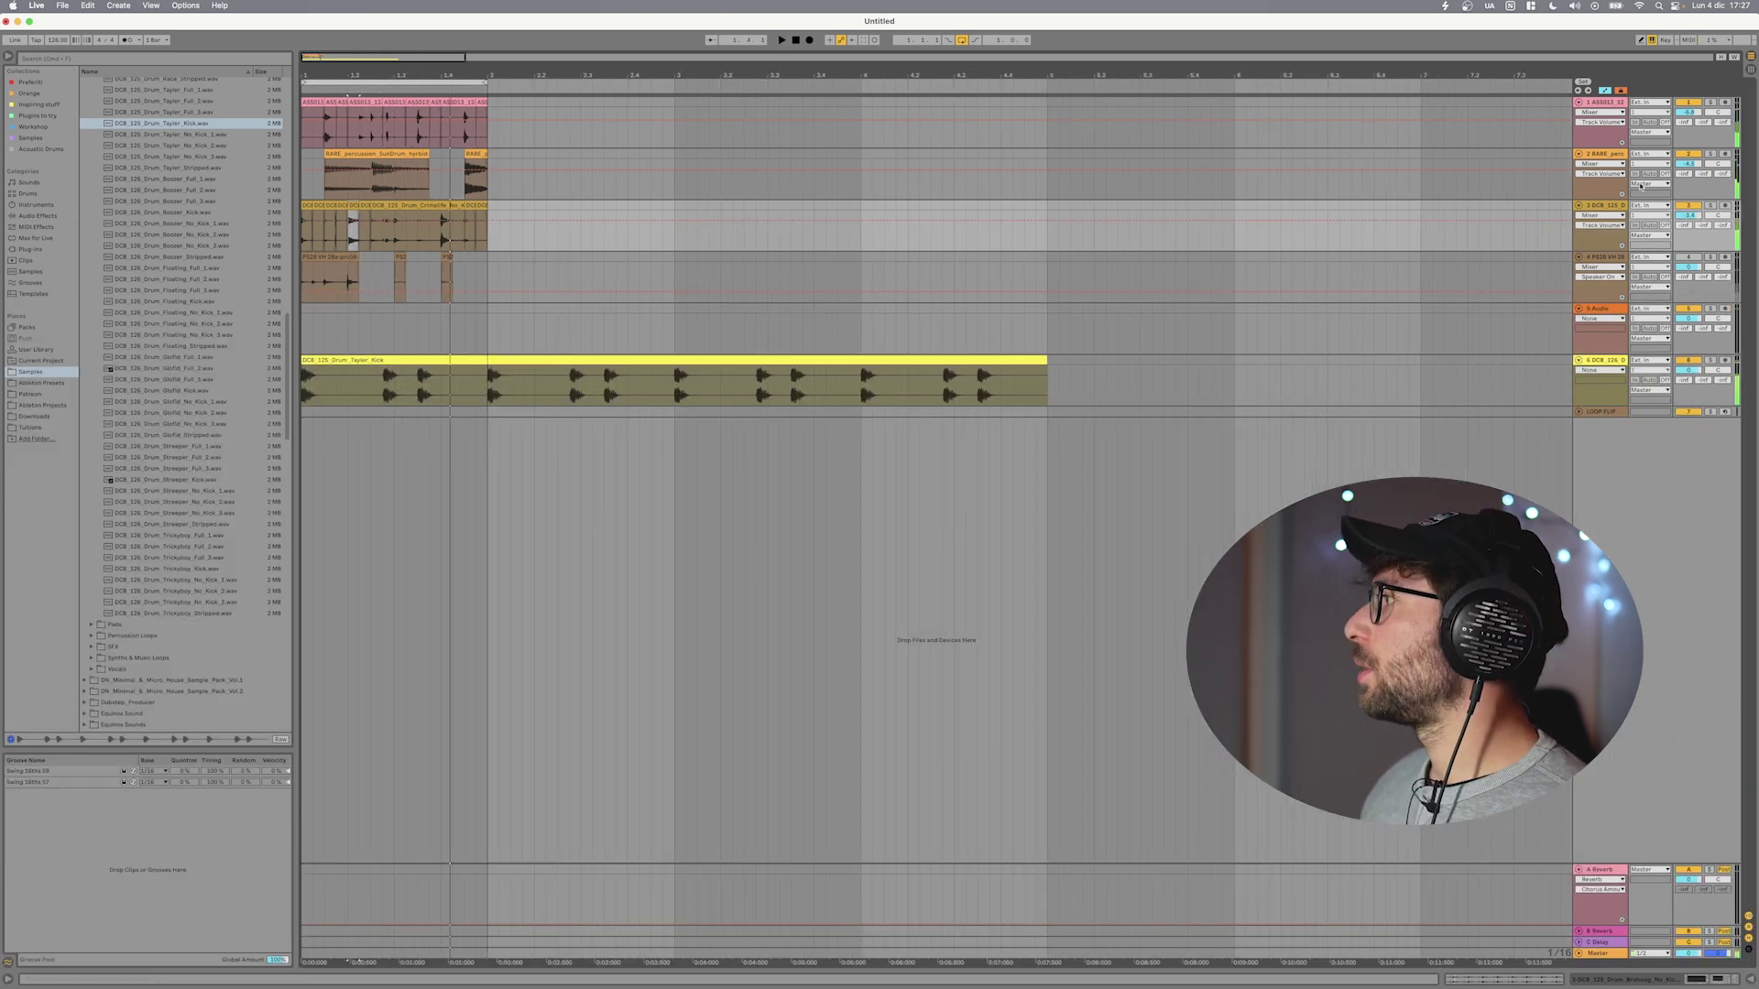
- Regenerate the third track's pattern in Loop Flip and compare the groove with that track switched off and on
{"action": "double_click", "coordinate": [1602, 207]}
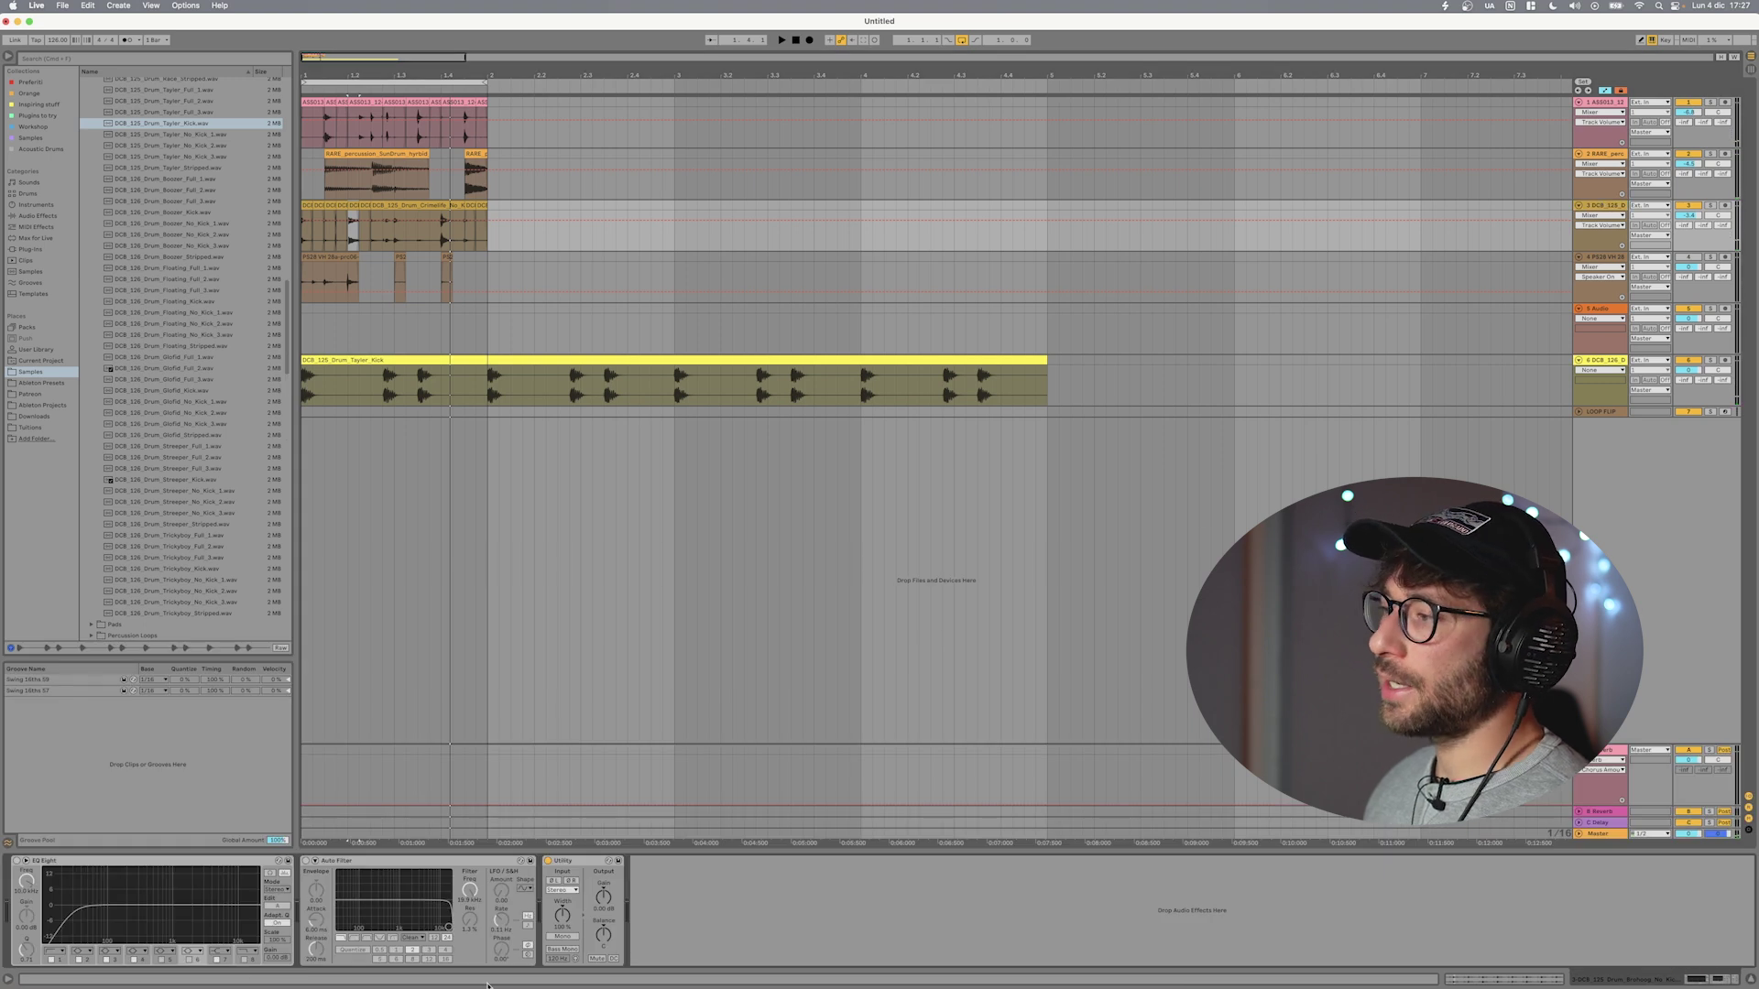
{"action": "left_click", "coordinate": [1635, 414]}
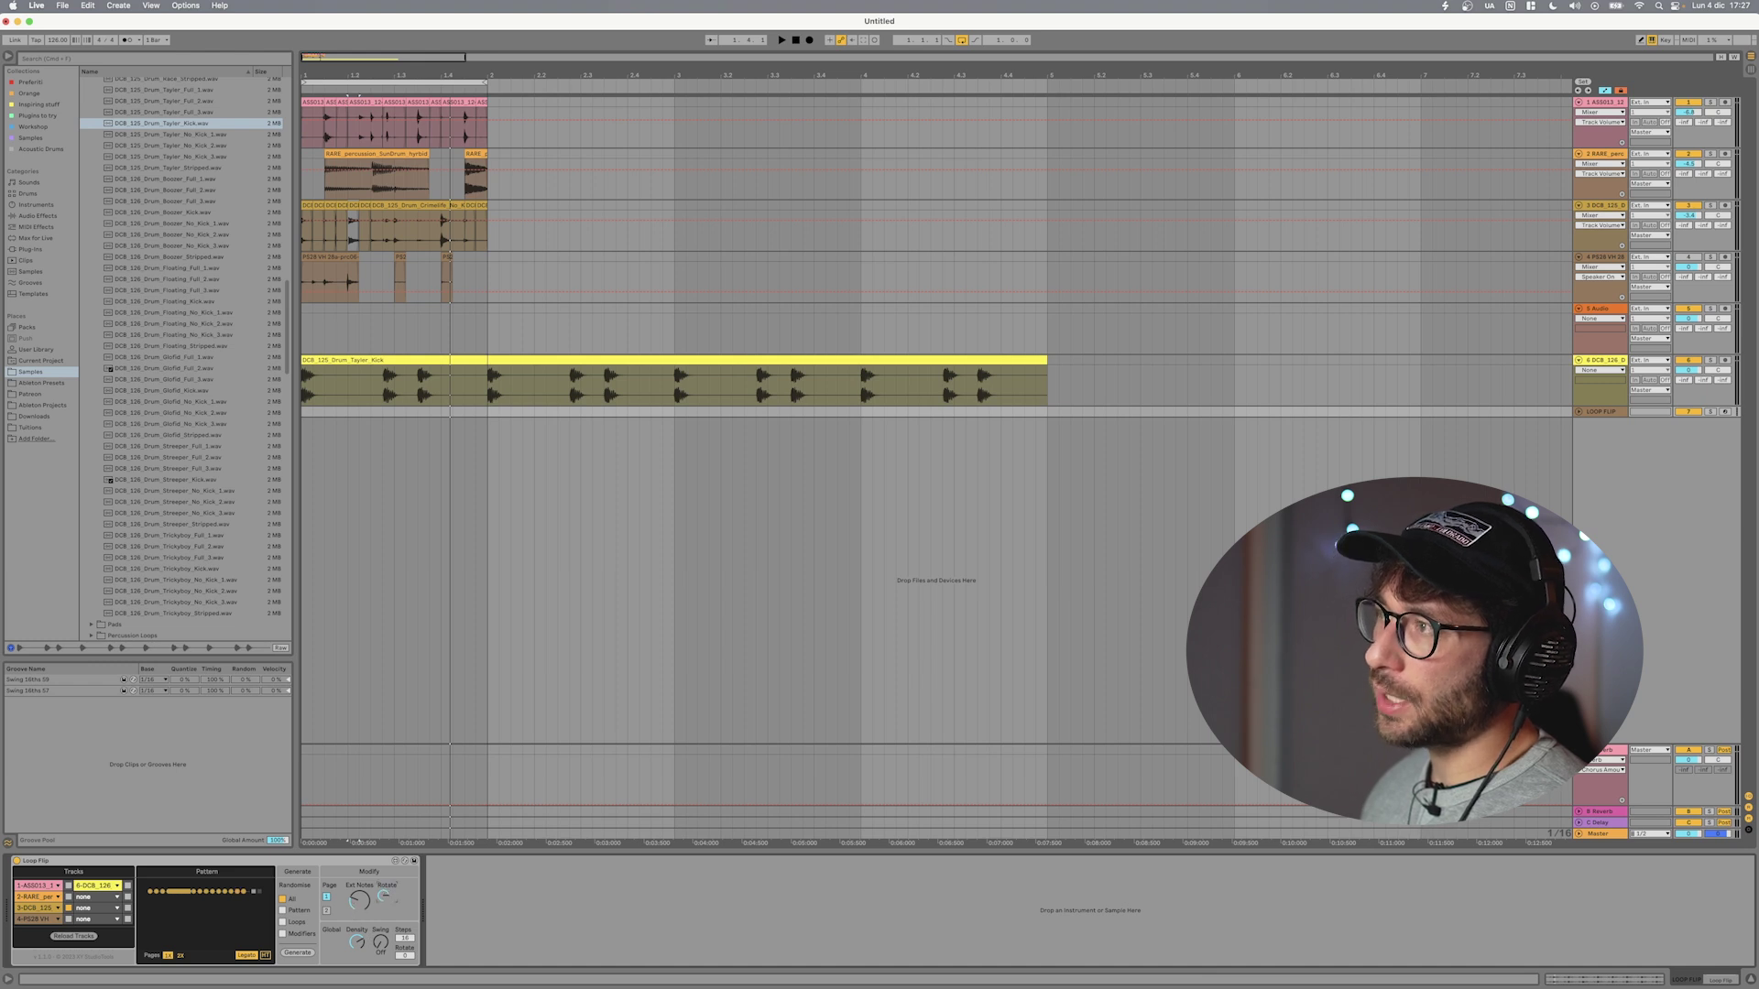
{"action": "key", "text": "space"}
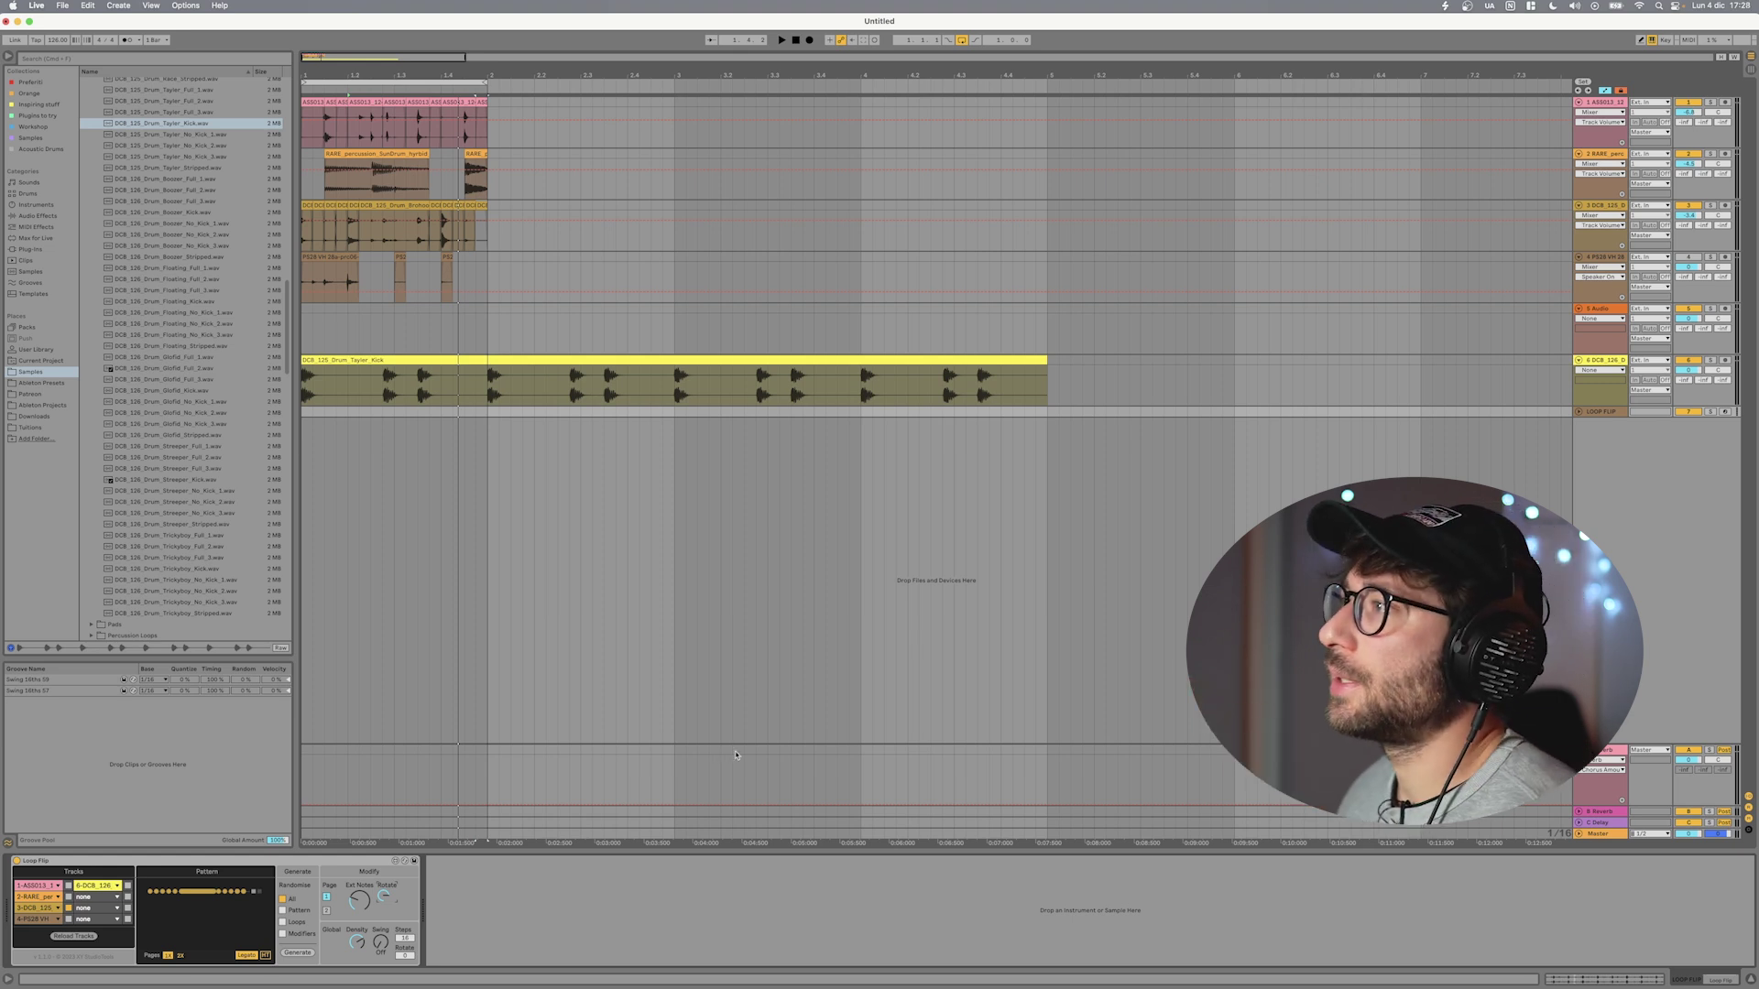
{"action": "left_click", "coordinate": [1682, 205]}
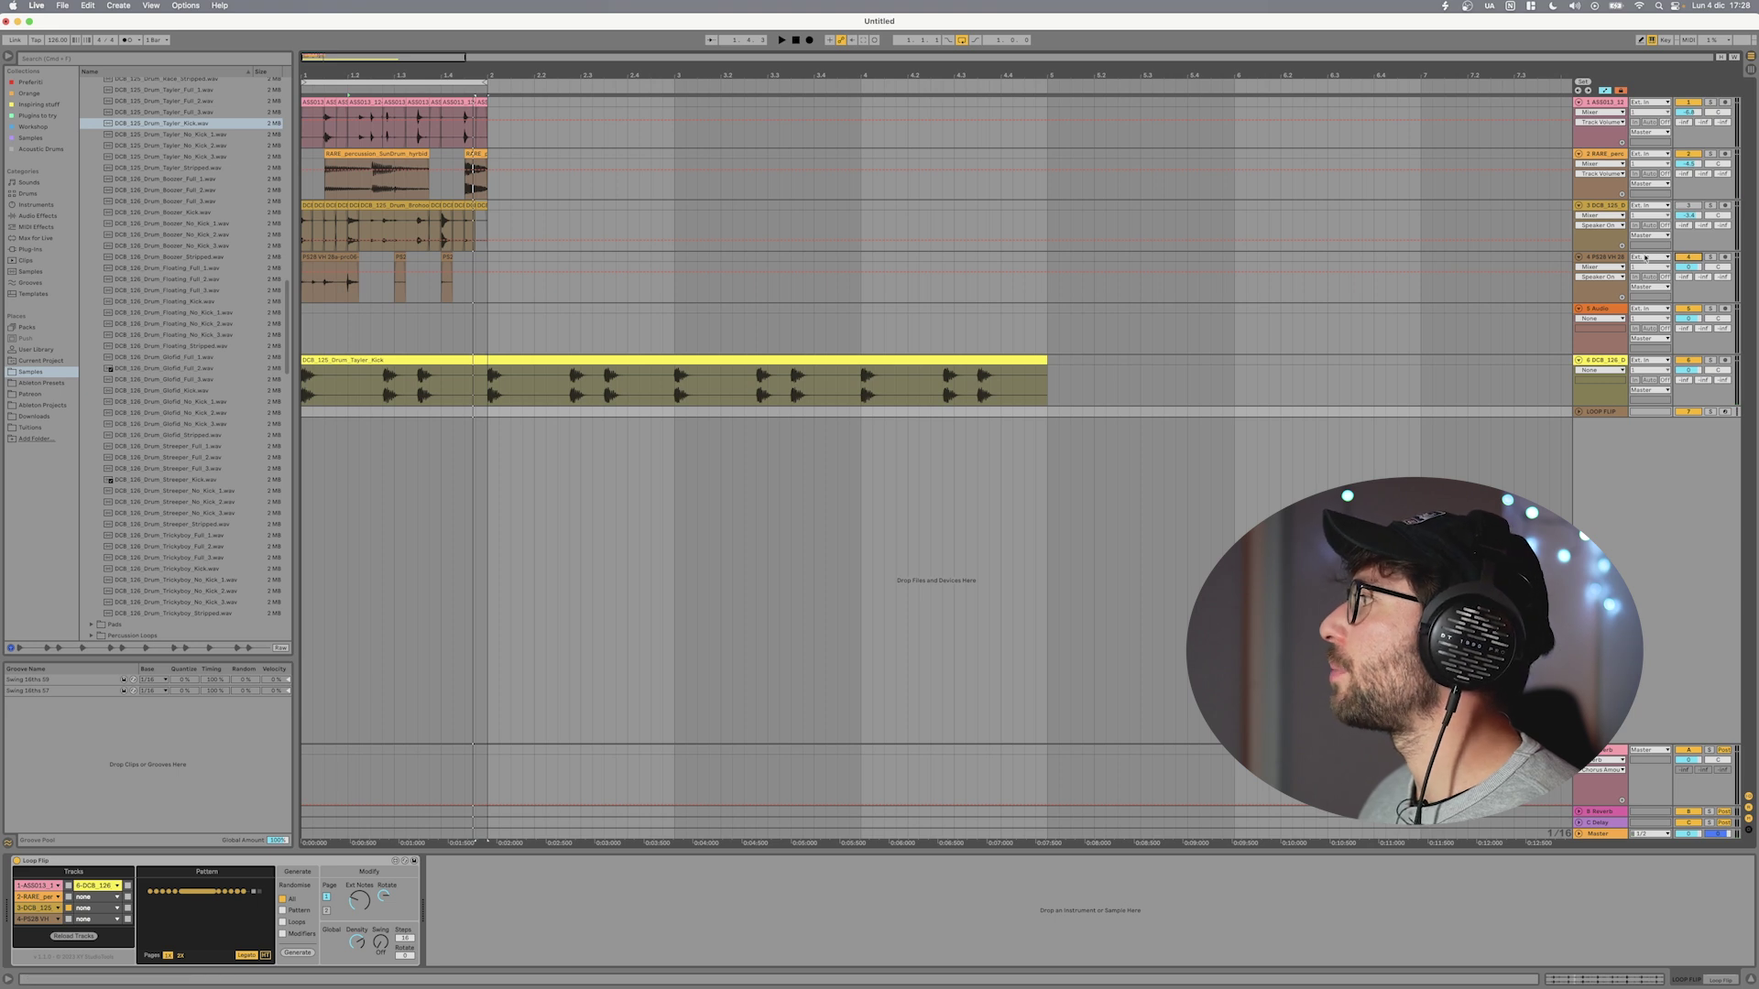
{"action": "key", "text": "space"}
- Make the fourth track the active one in Loop Flip and generate a new pattern for it
{"action": "left_click", "coordinate": [1604, 257]}
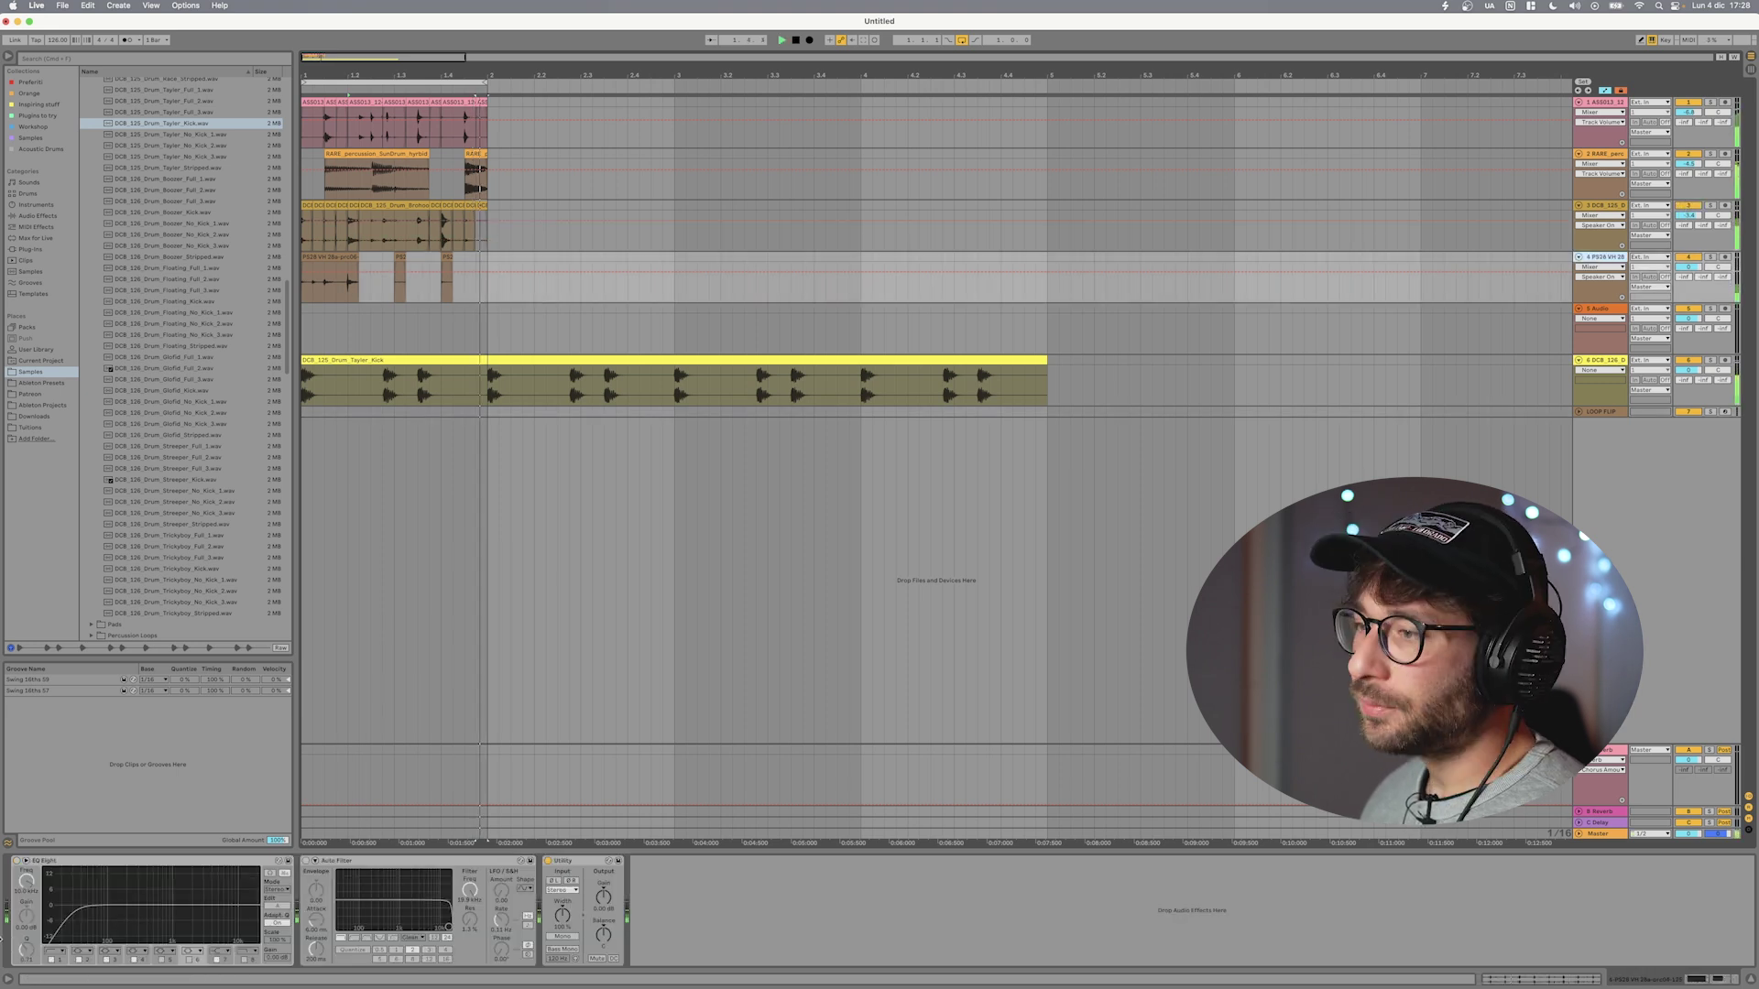
{"action": "left_click", "coordinate": [1602, 412]}
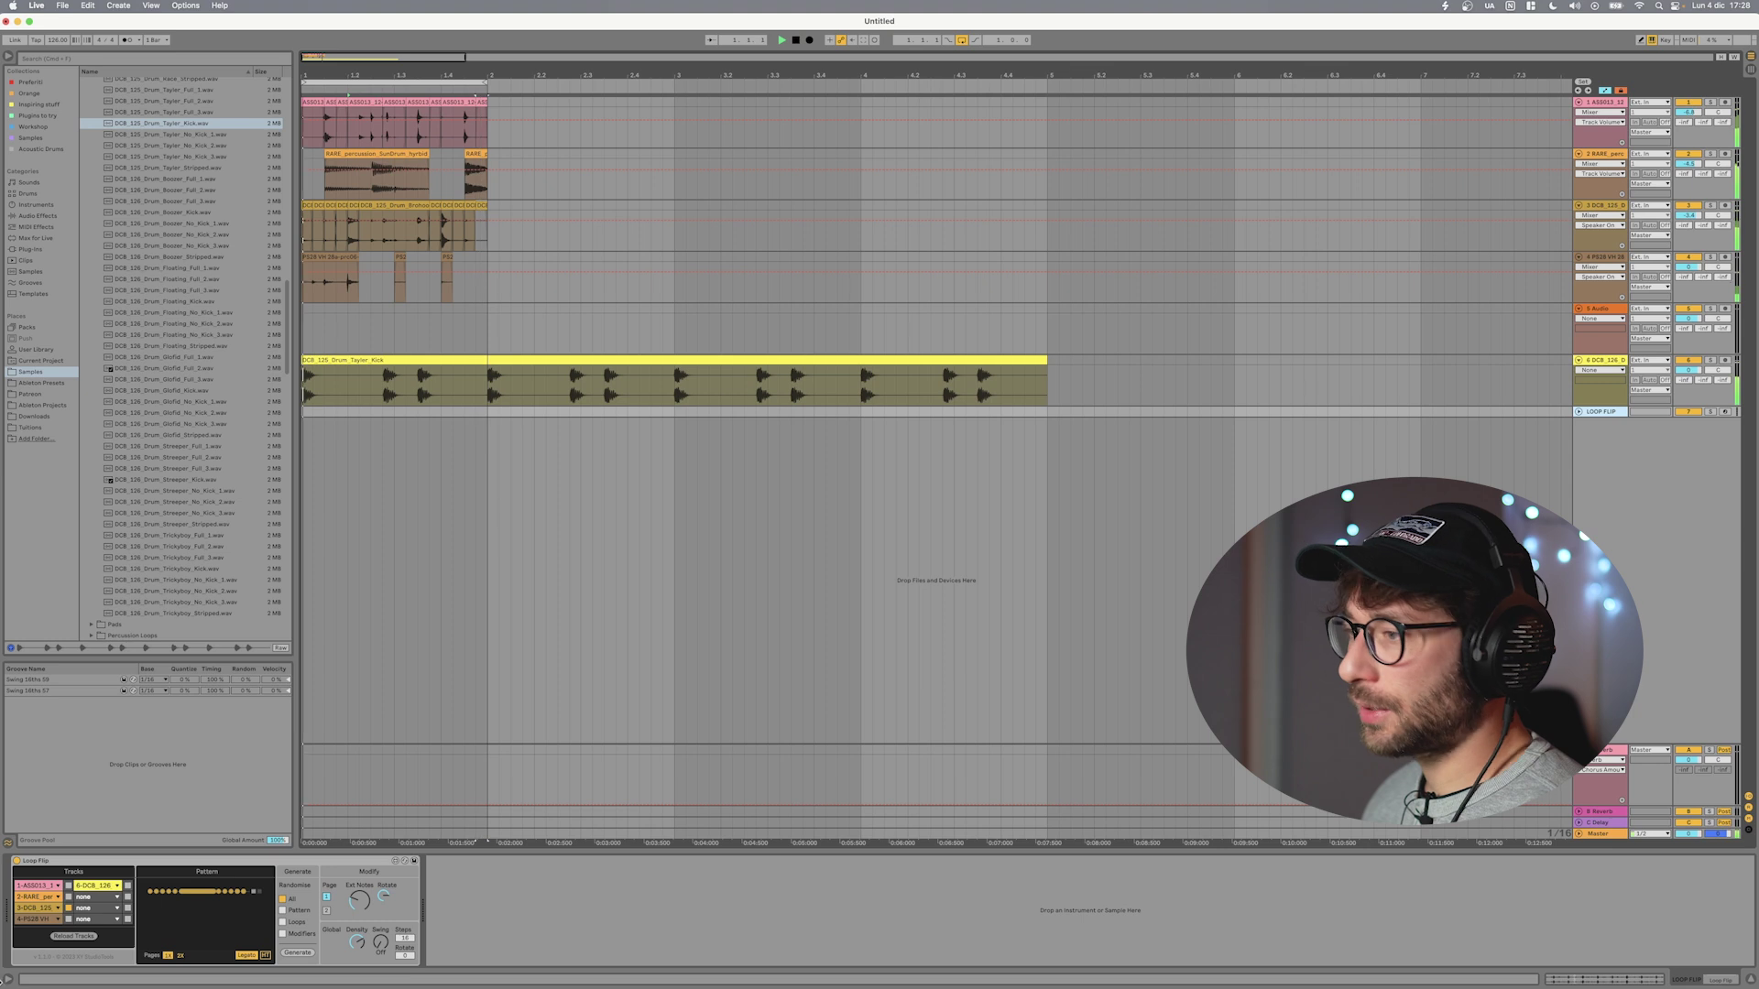
{"action": "left_click", "coordinate": [68, 910]}
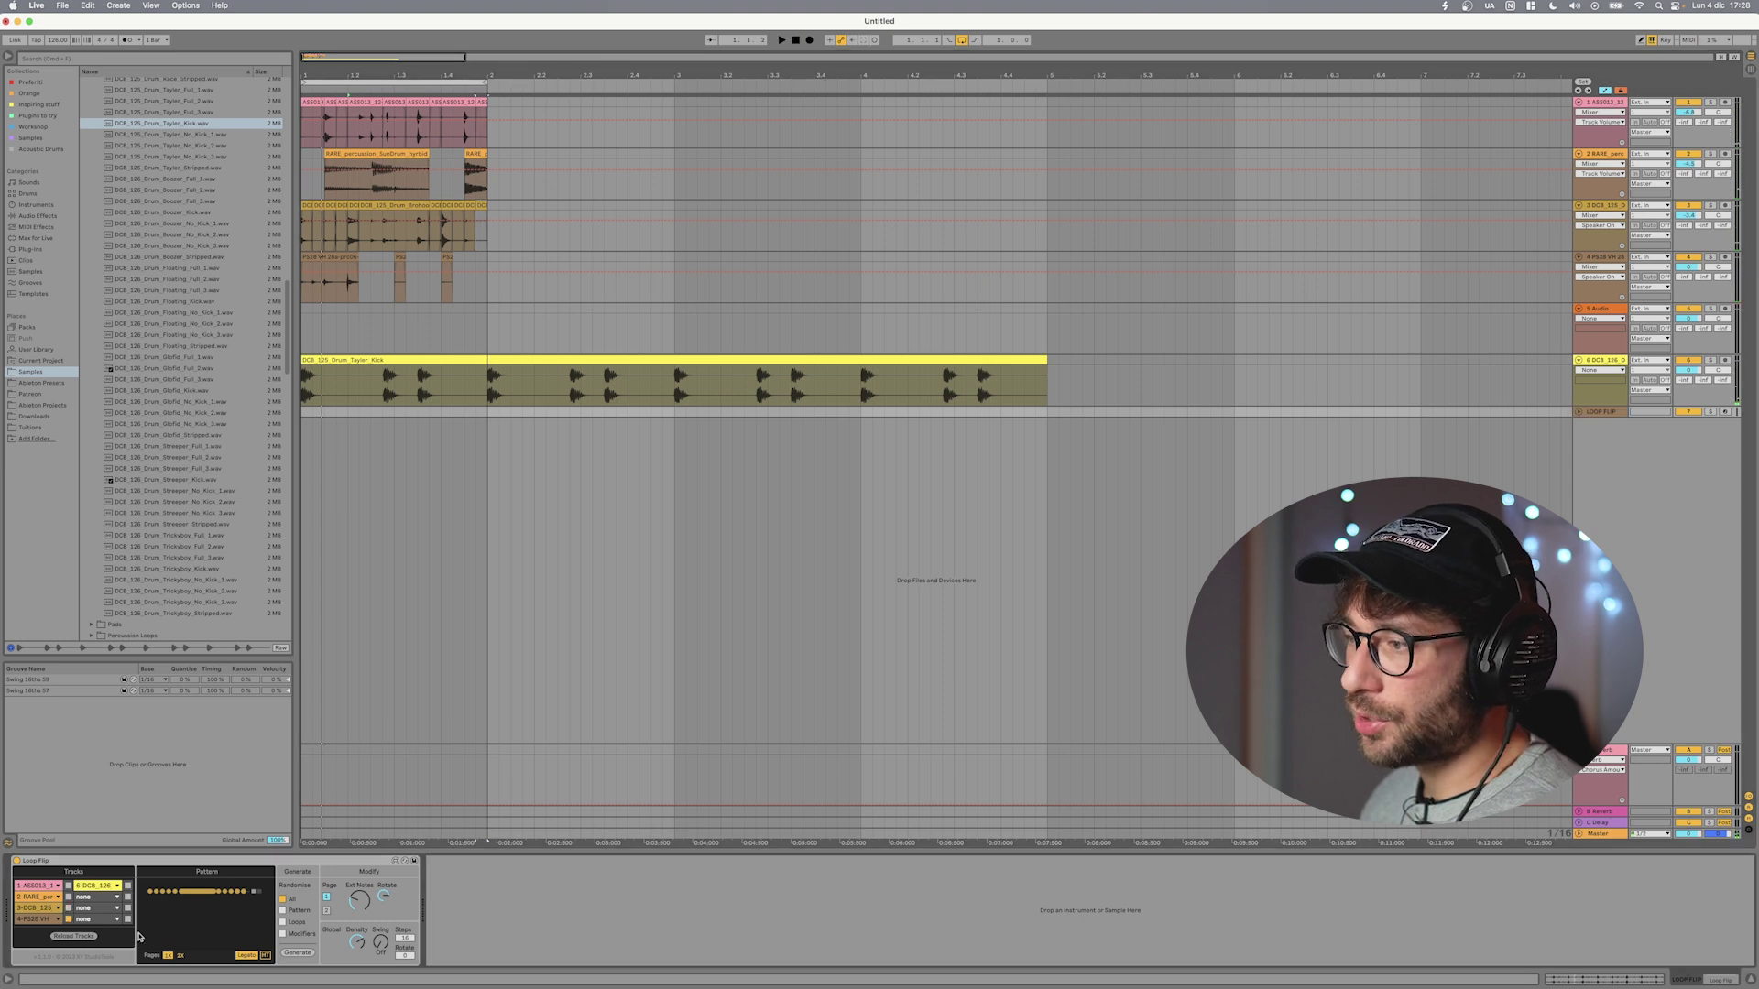
{"action": "left_click", "coordinate": [295, 953]}
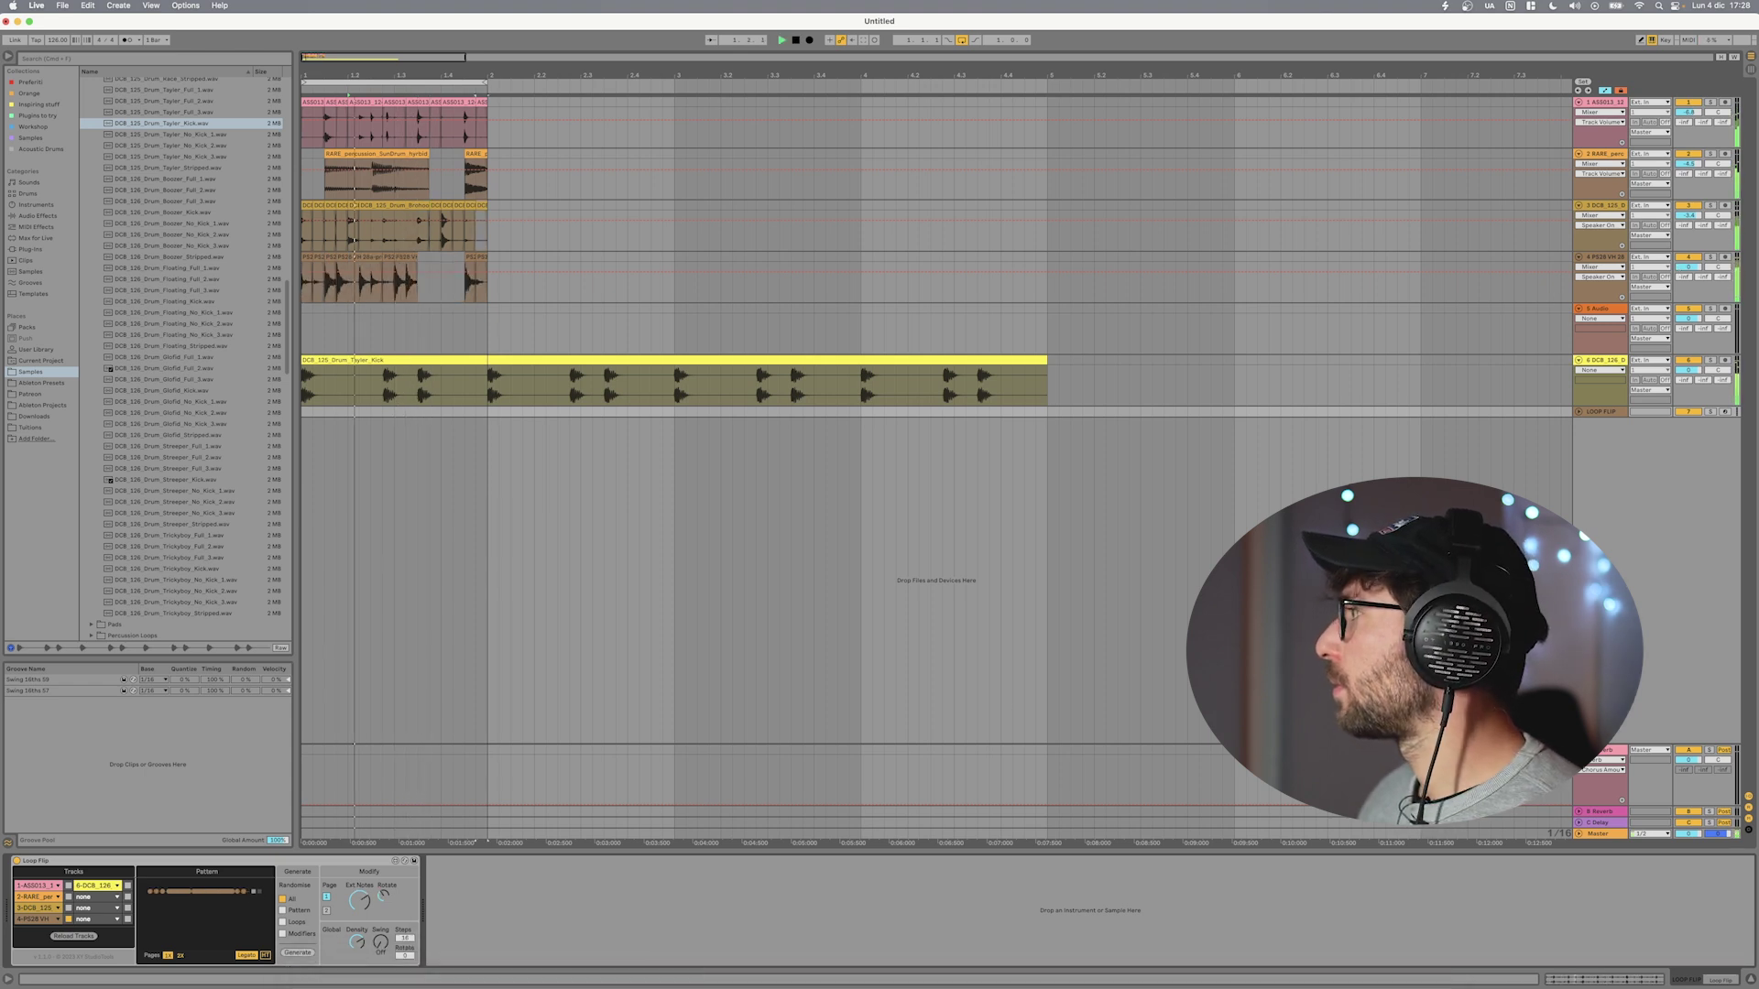
- Lower the fourth track's volume, adjust its Density in Loop Flip and shorten the pattern's slices to leave gaps
{"action": "left_click_drag", "start_coordinate": [1688, 267], "coordinate": [1688, 307]}
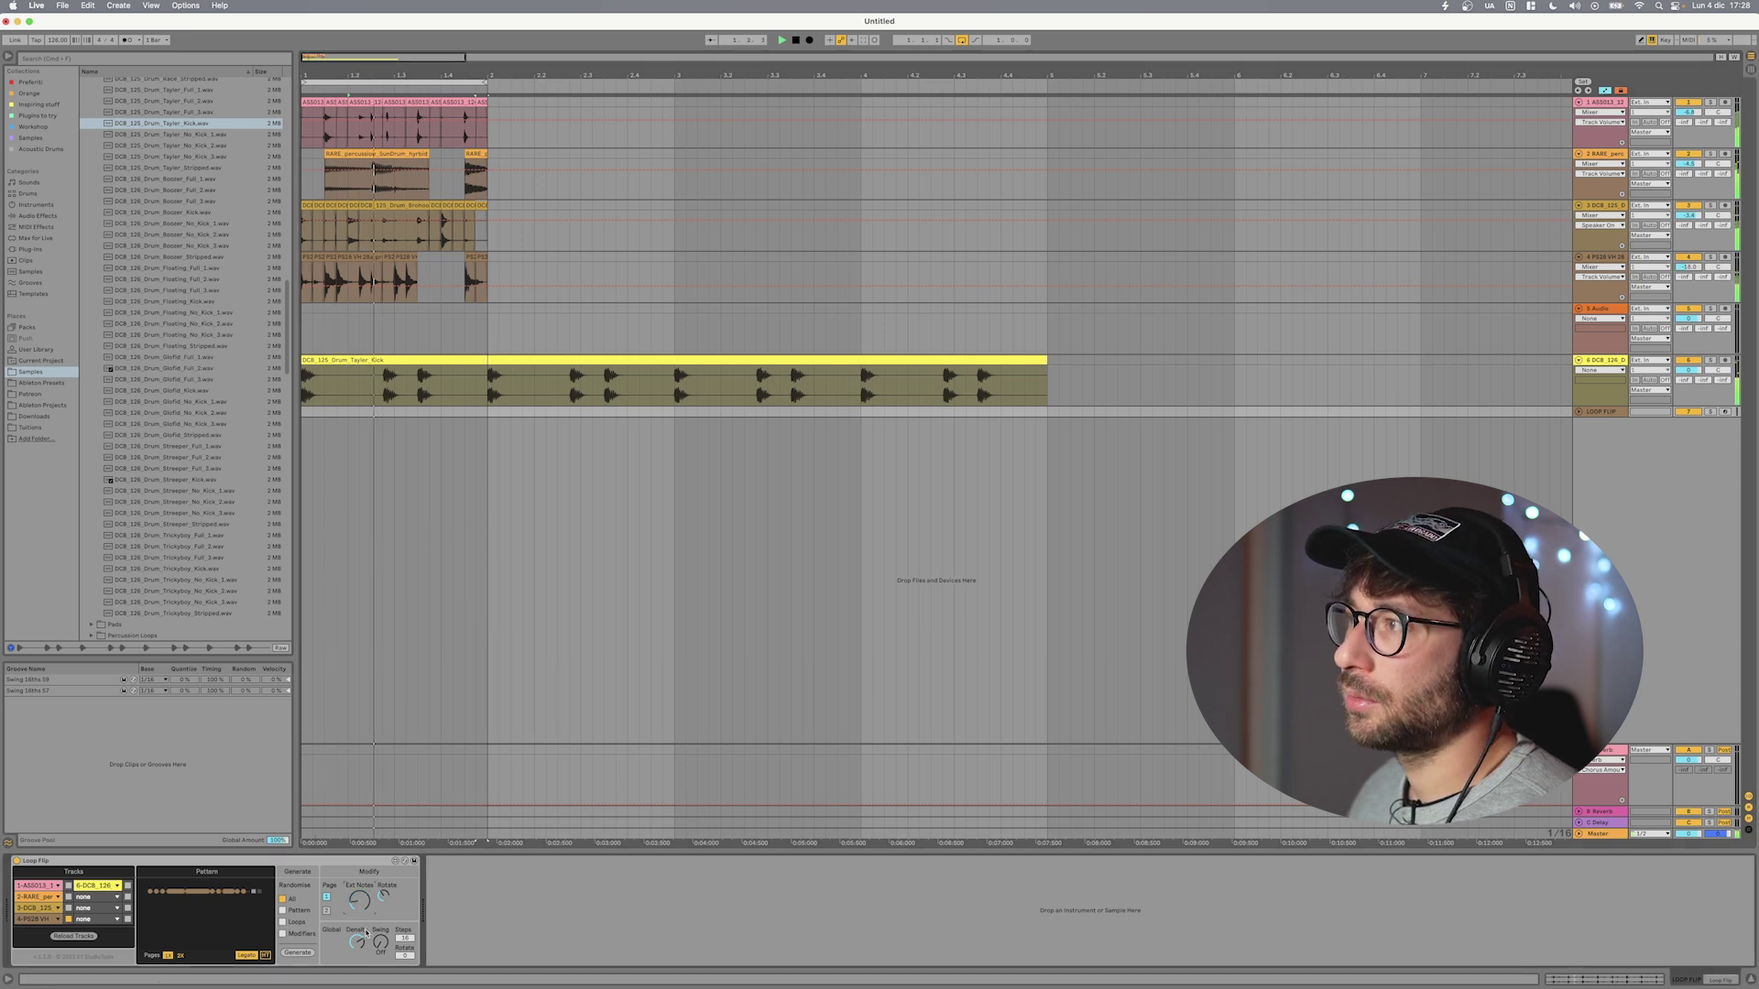
{"action": "left_click_drag", "start_coordinate": [358, 938], "coordinate": [357, 947]}
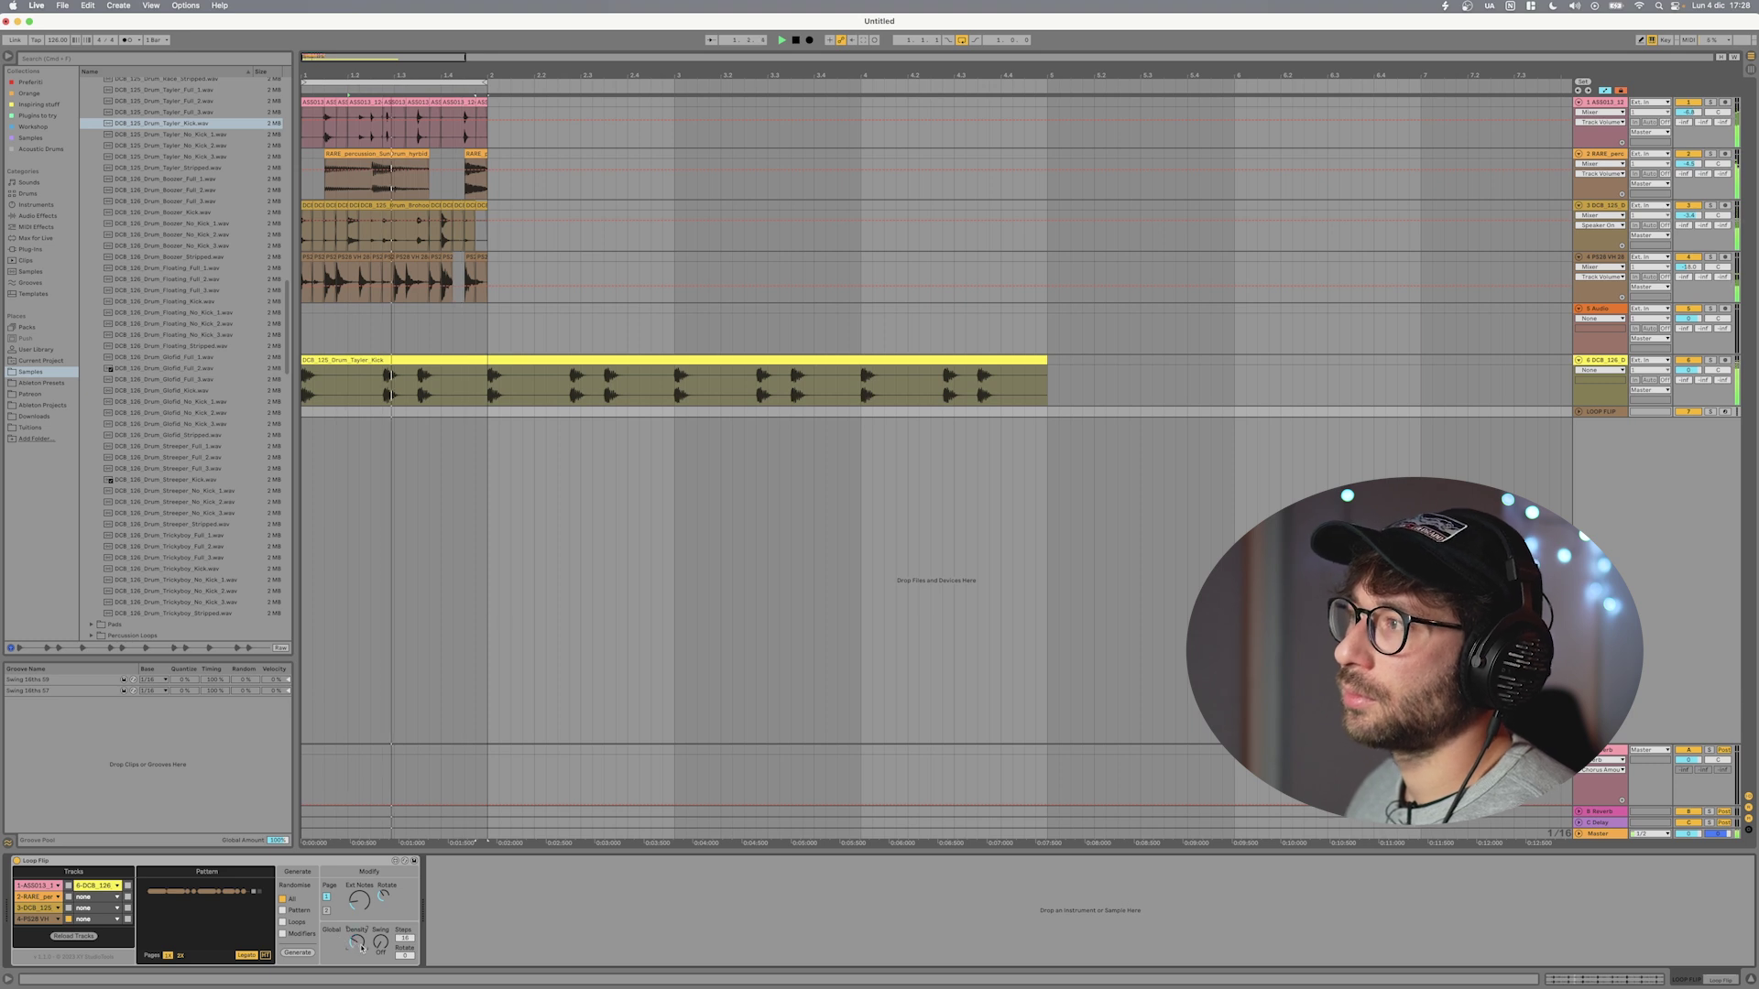
{"action": "left_click", "coordinate": [242, 956]}
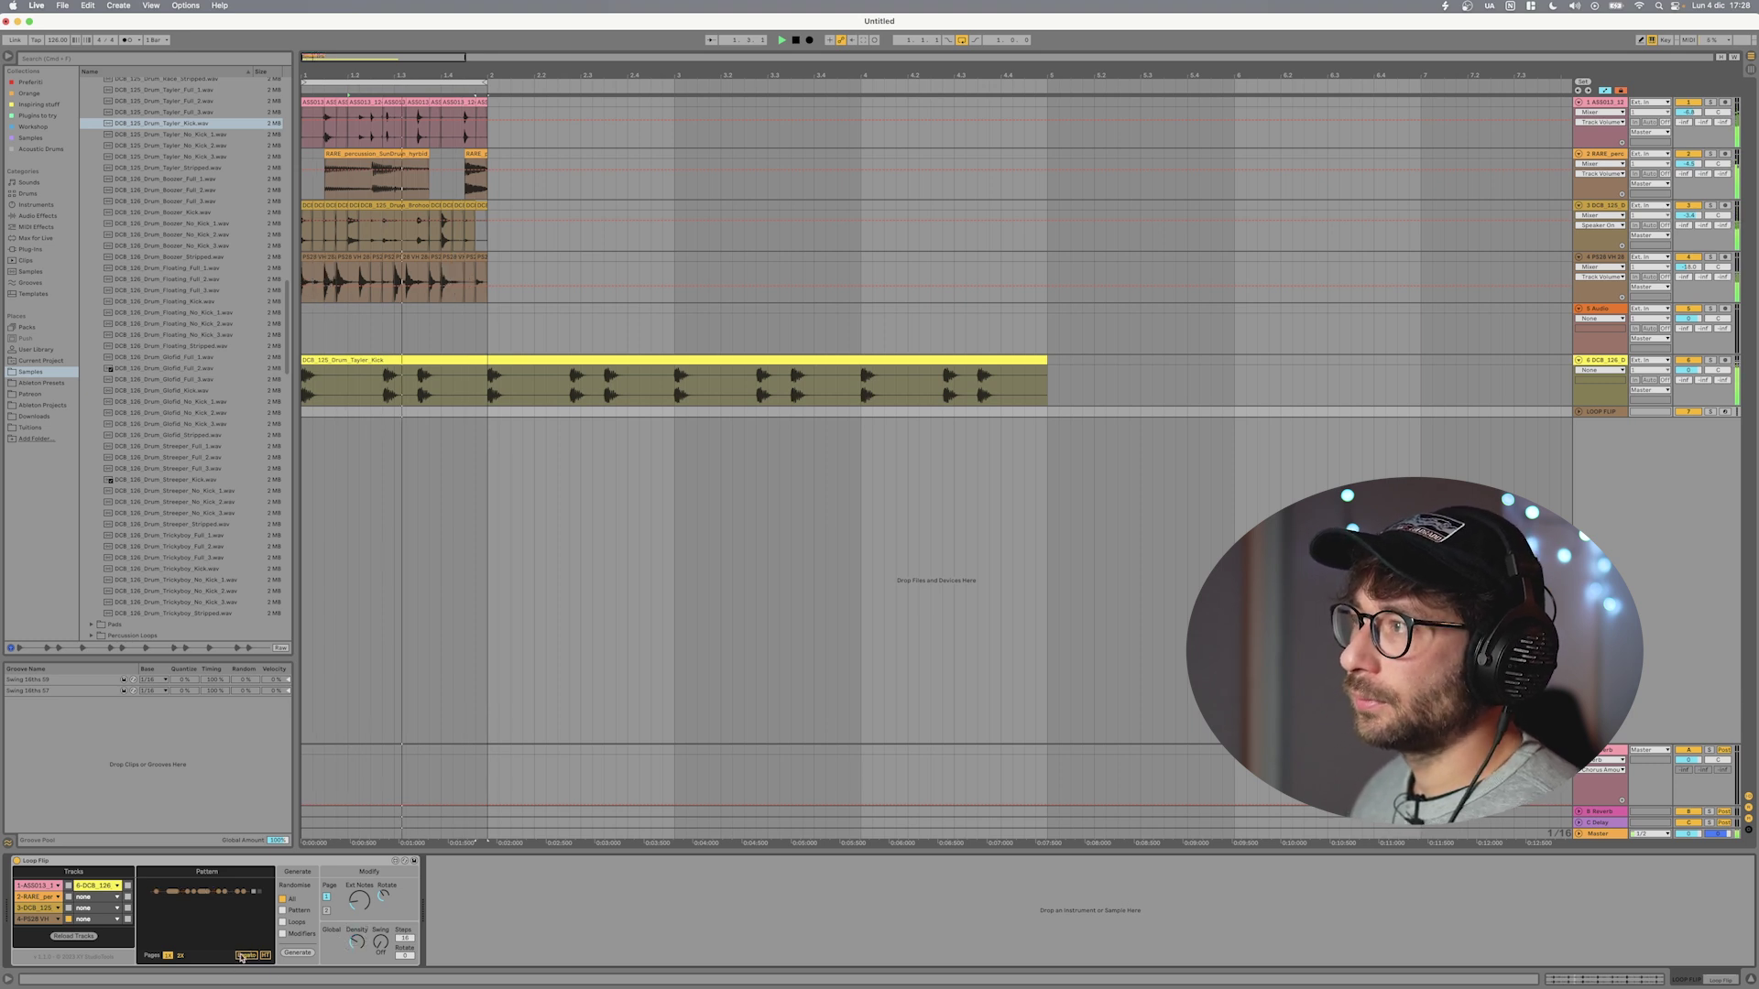
{"action": "left_click", "coordinate": [244, 956]}
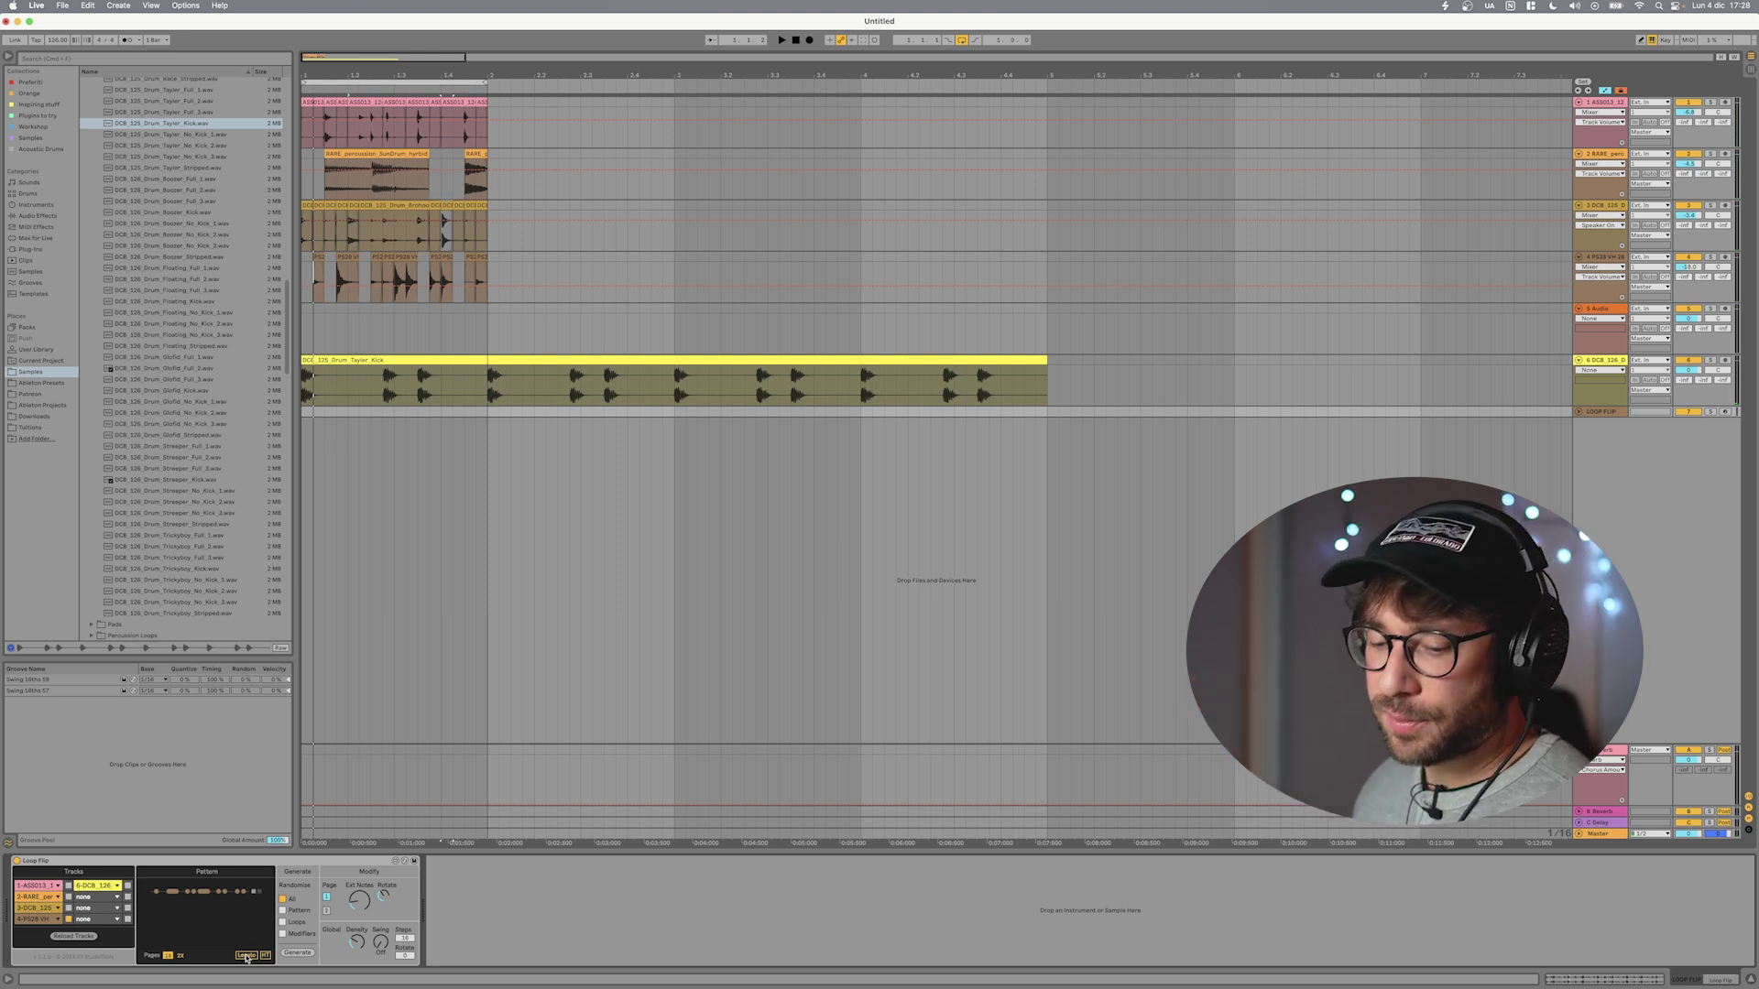
{"action": "key", "text": "space"}
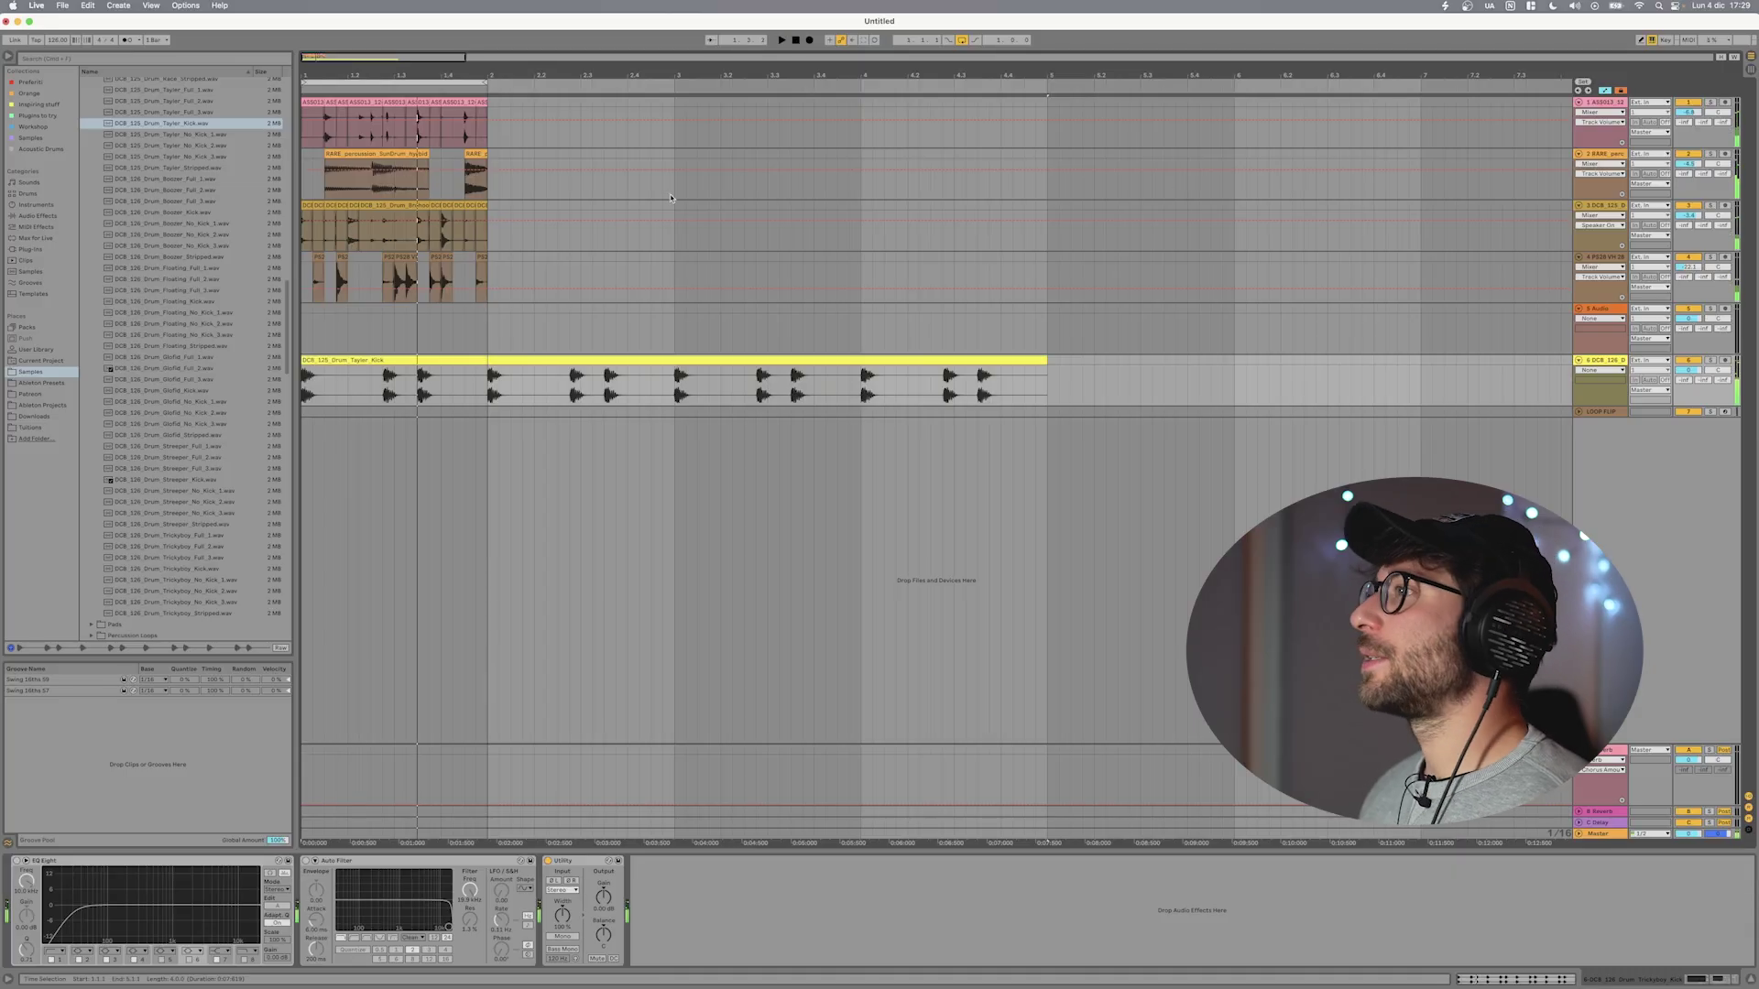
- Stop playback and move the second track's generated clips from the first bar to the second bar
{"action": "key", "text": "space"}
{"action": "left_click", "coordinate": [354, 149]}
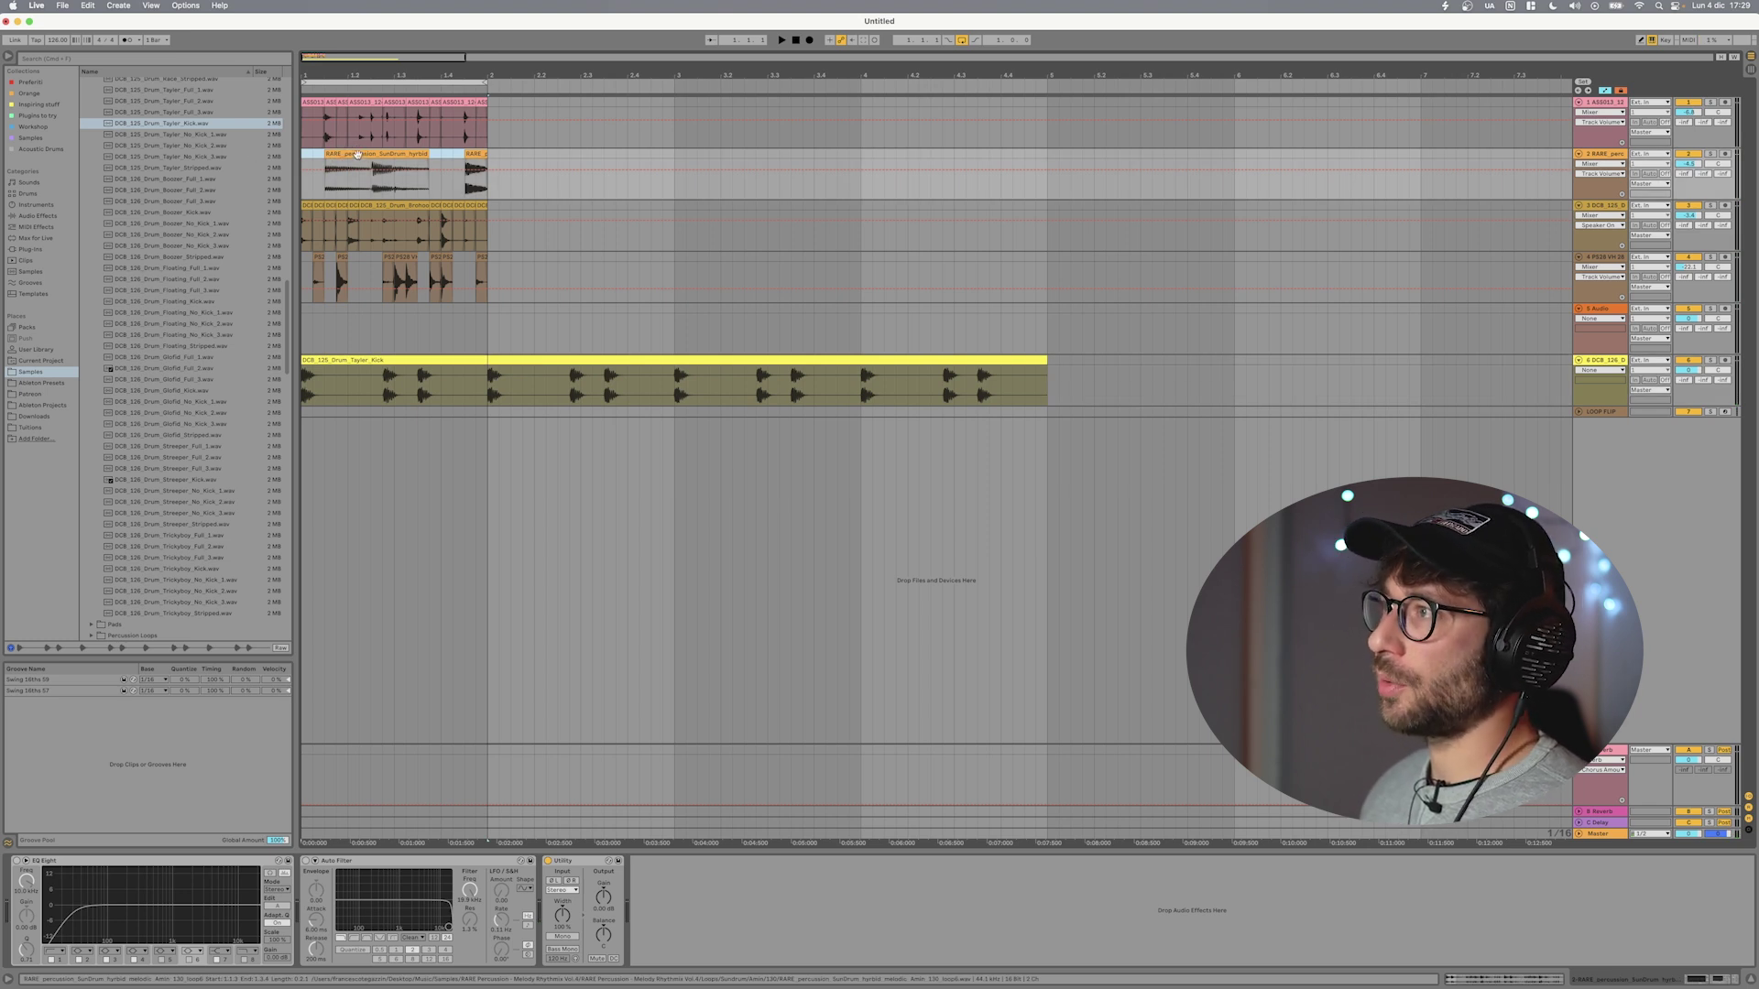
{"action": "left_click_drag", "start_coordinate": [357, 154], "coordinate": [544, 154]}
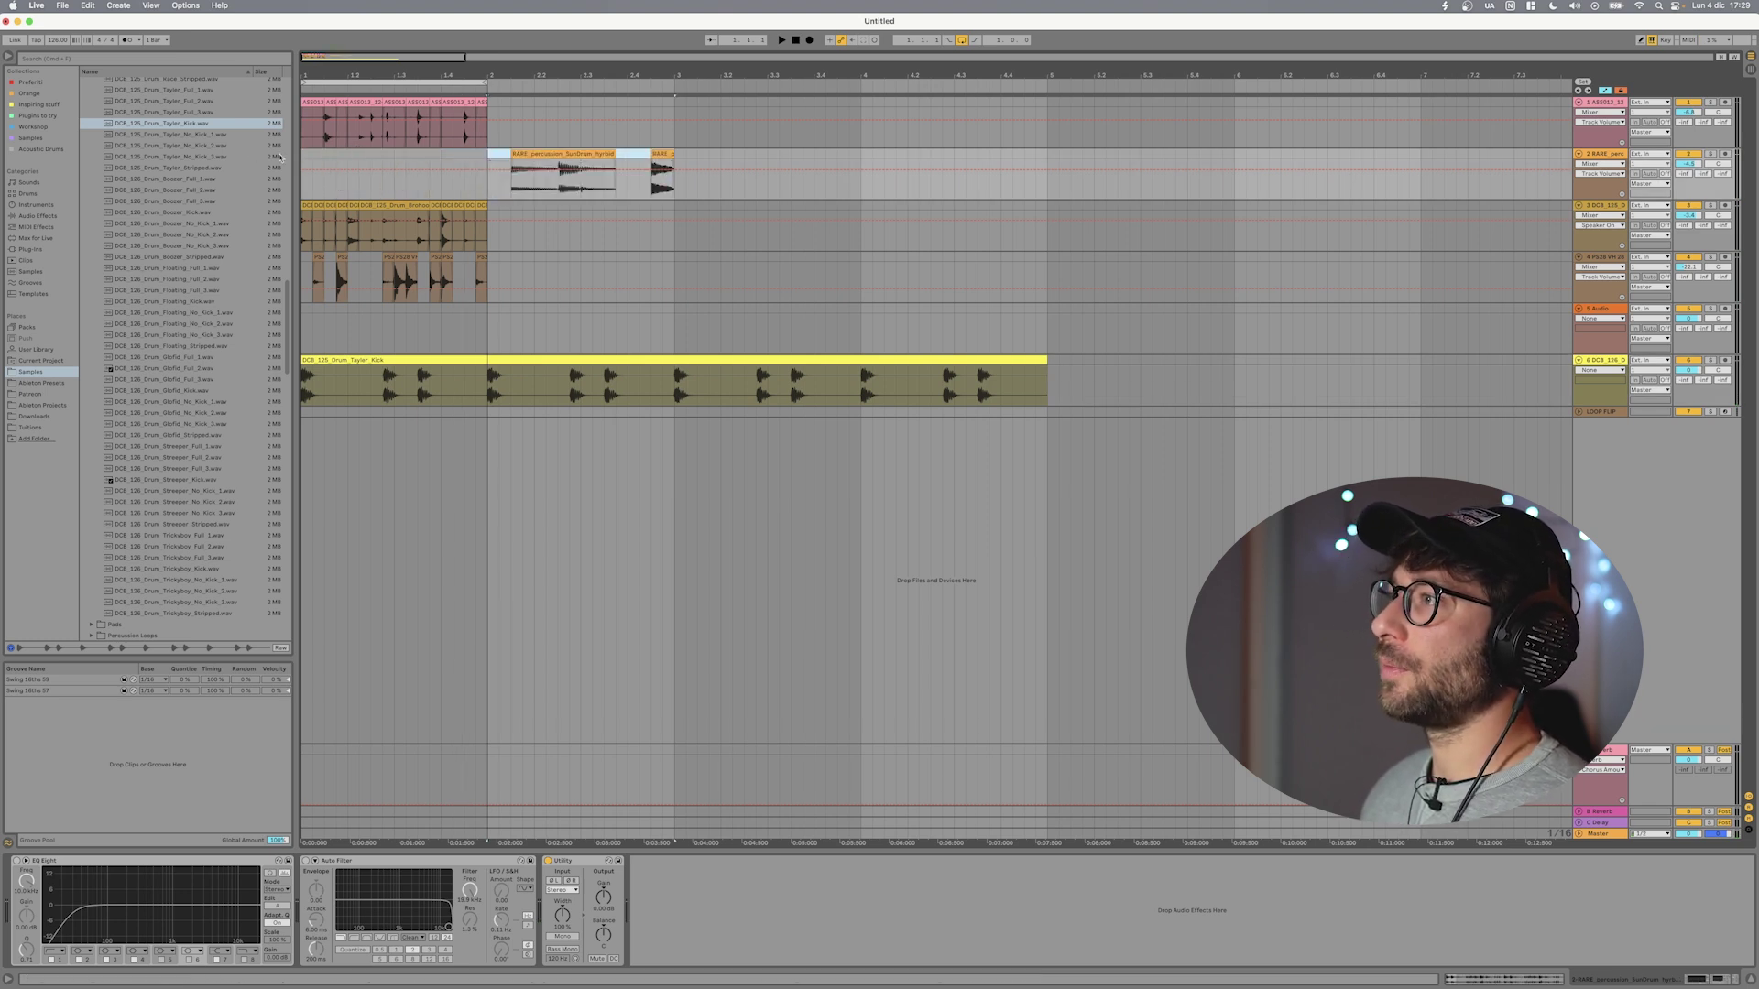
{"action": "left_click", "coordinate": [304, 162]}
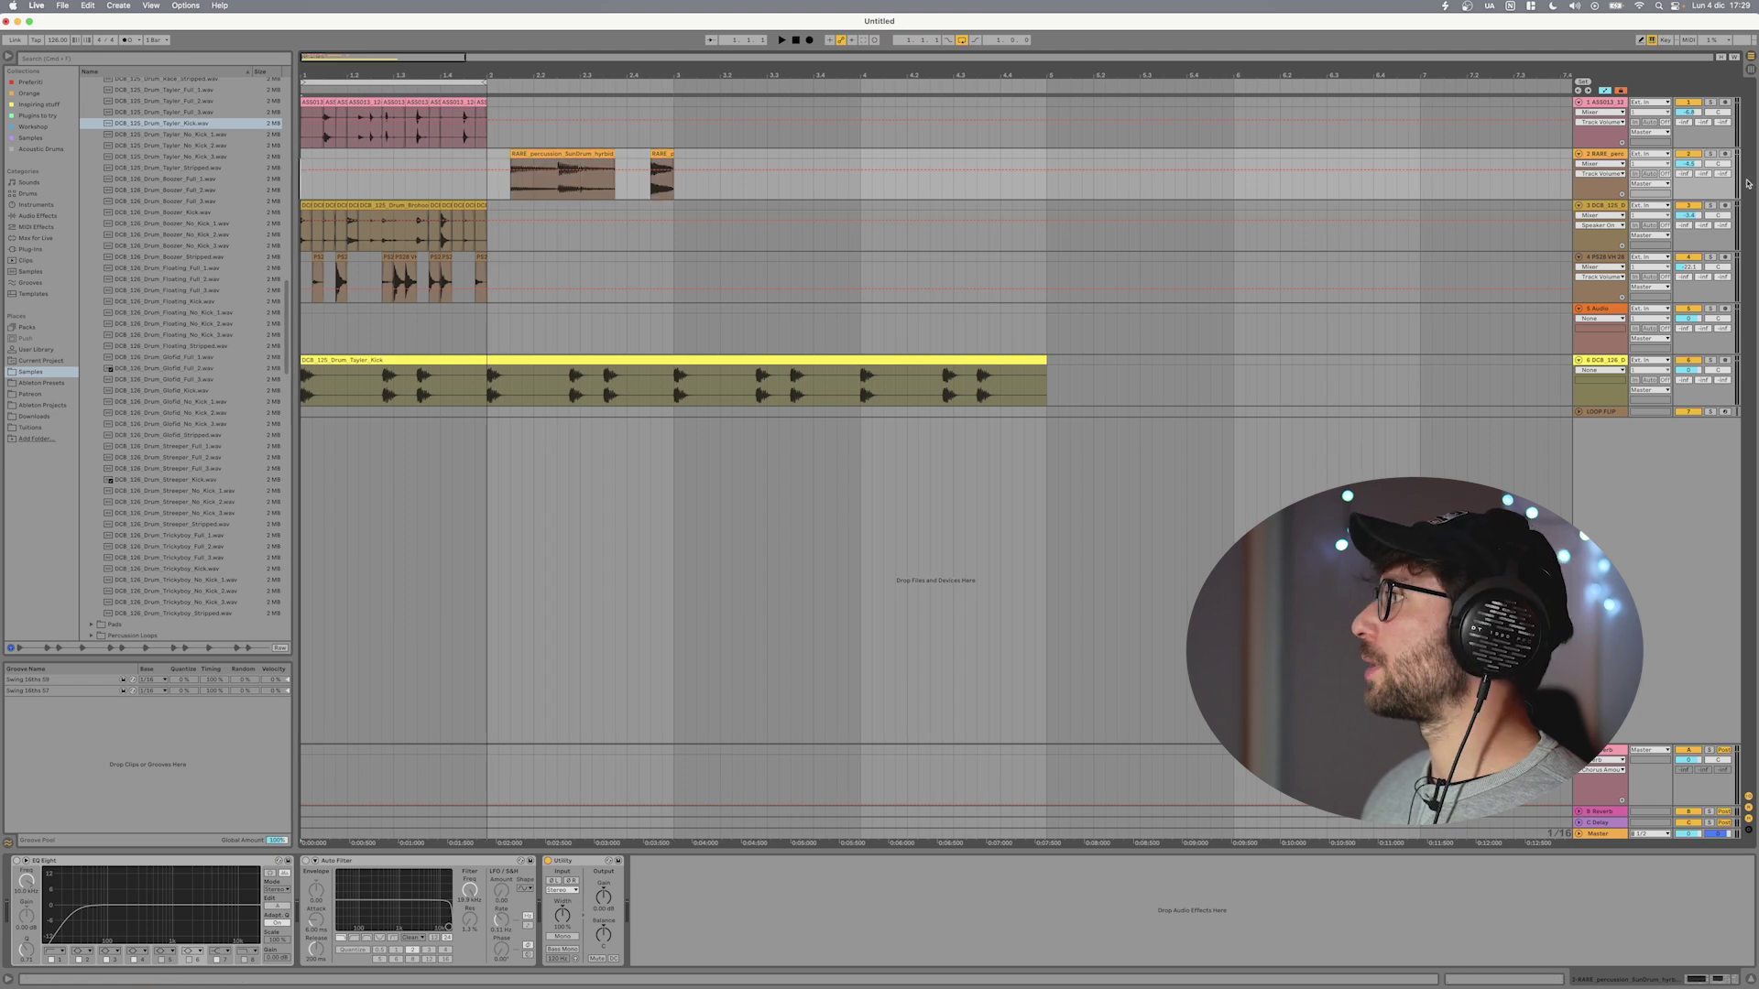
- Target the second track in Loop Flip and generate a new pattern in its first bar while all tracks play
{"action": "left_click", "coordinate": [1605, 155]}
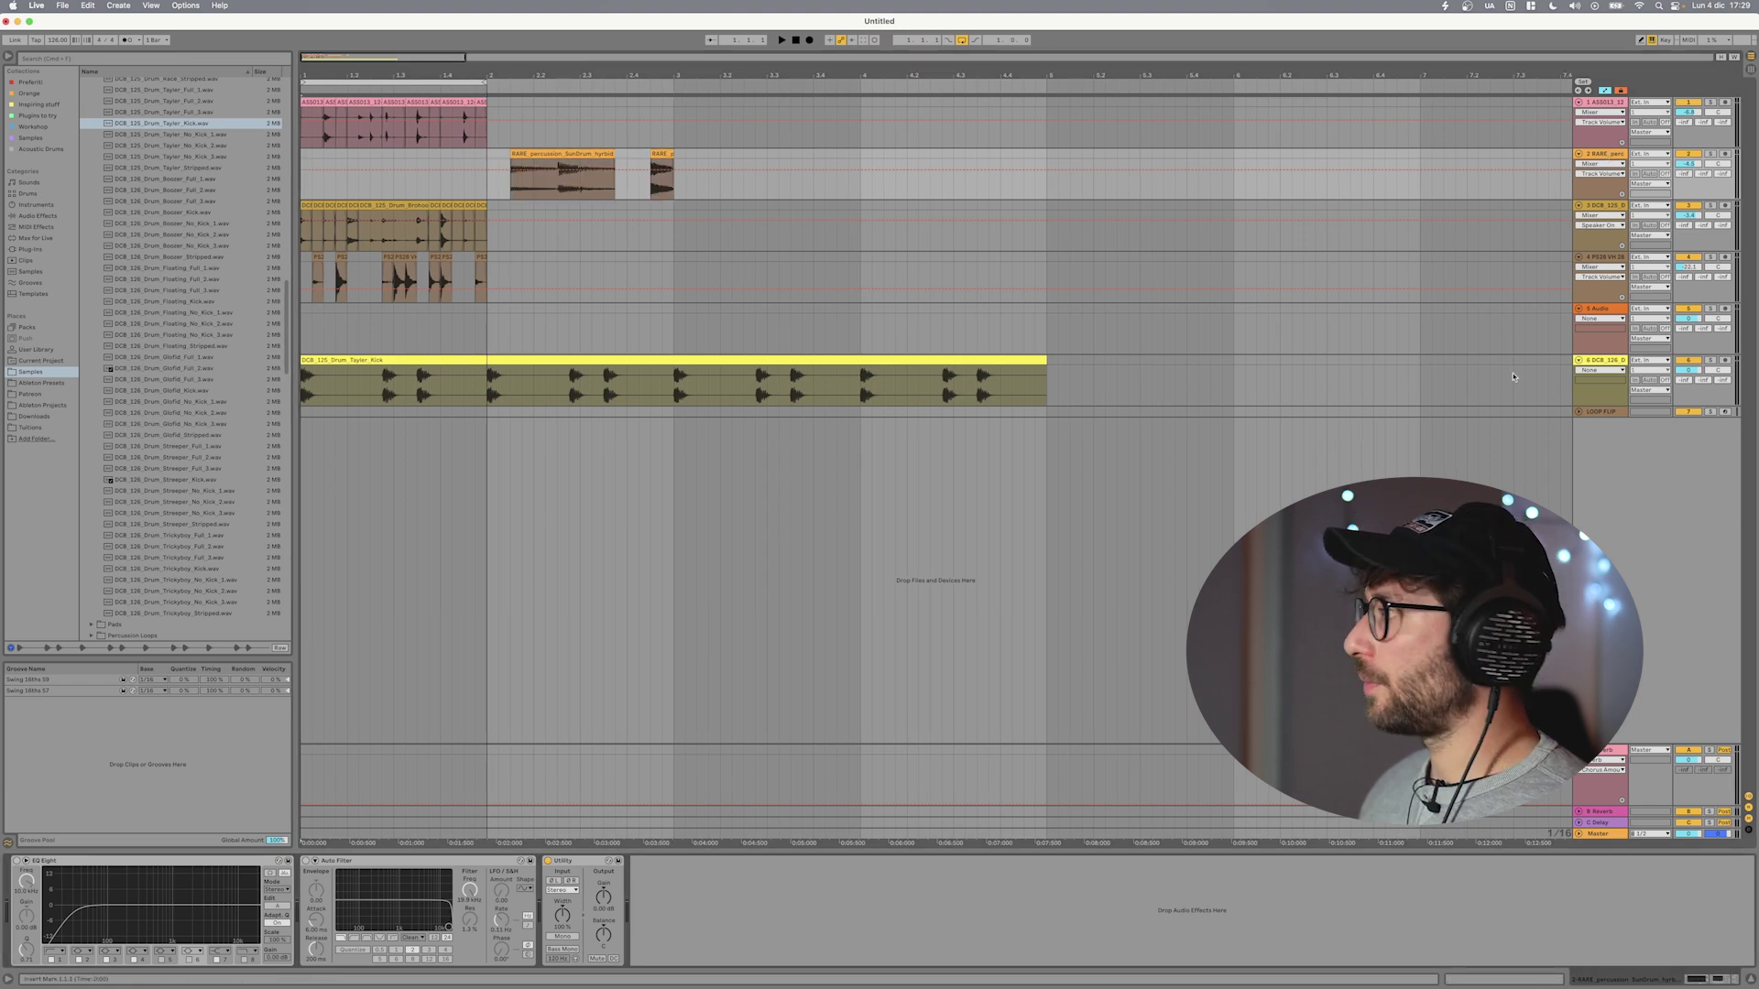
{"action": "left_click", "coordinate": [1513, 411]}
{"action": "key", "text": "space"}
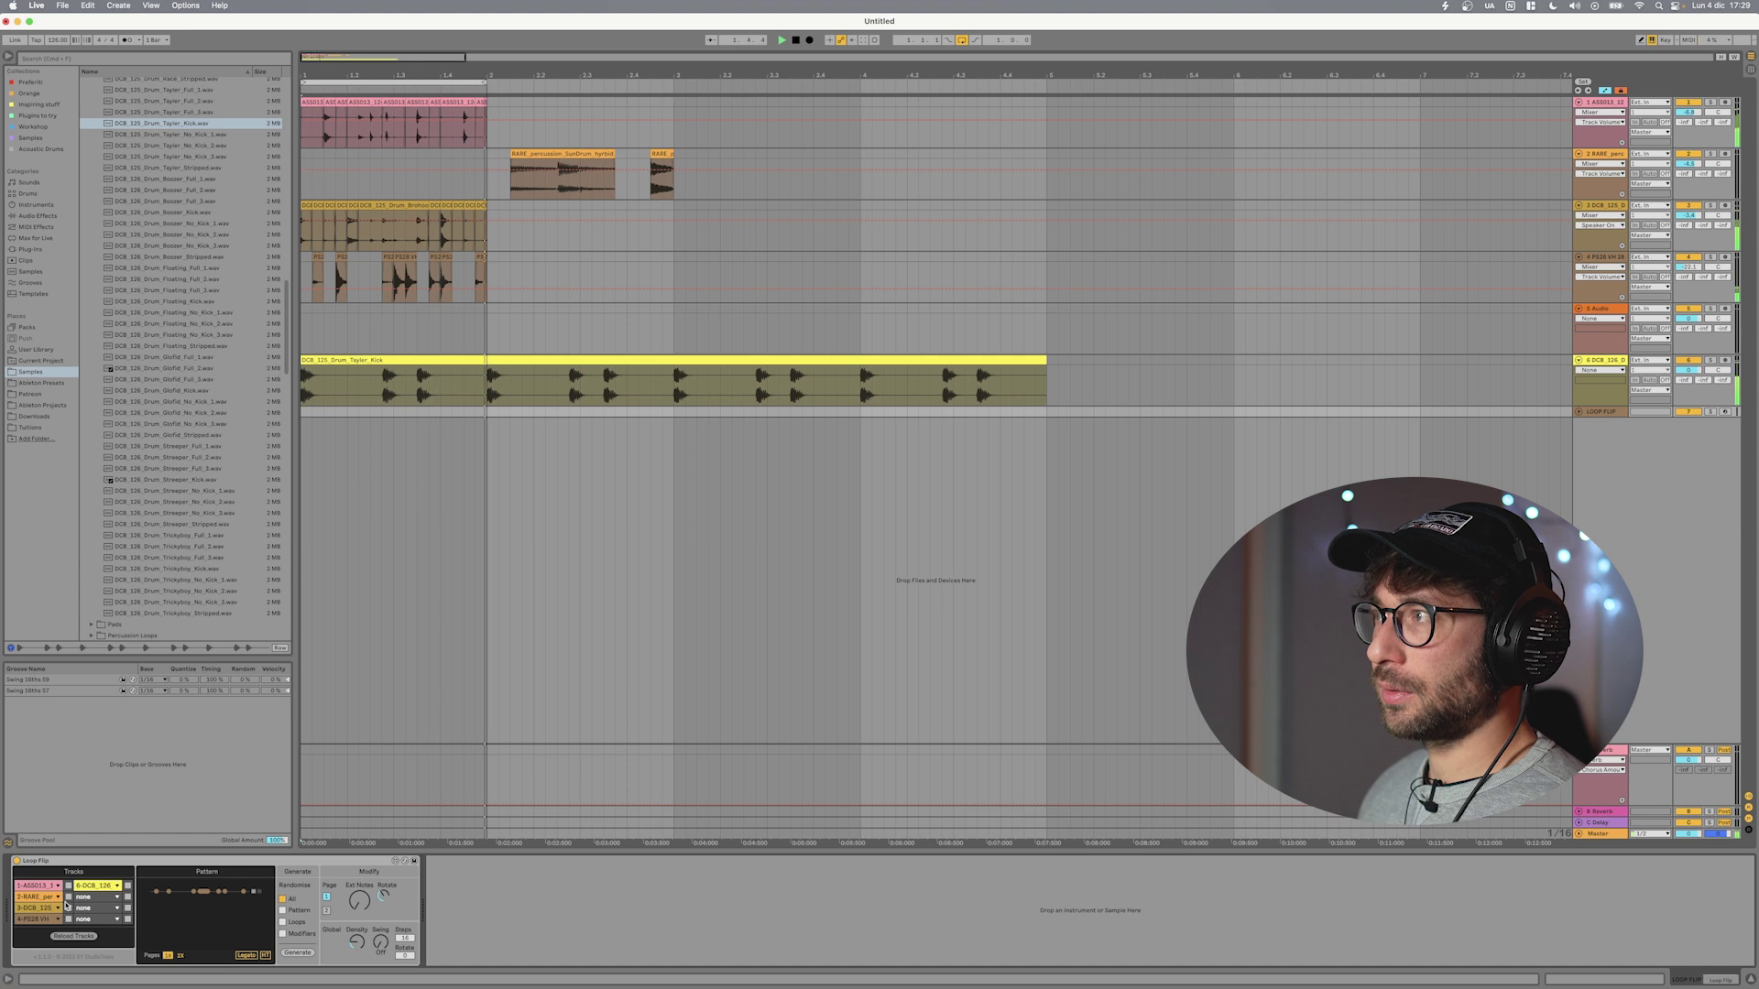
{"action": "left_click", "coordinate": [306, 950]}
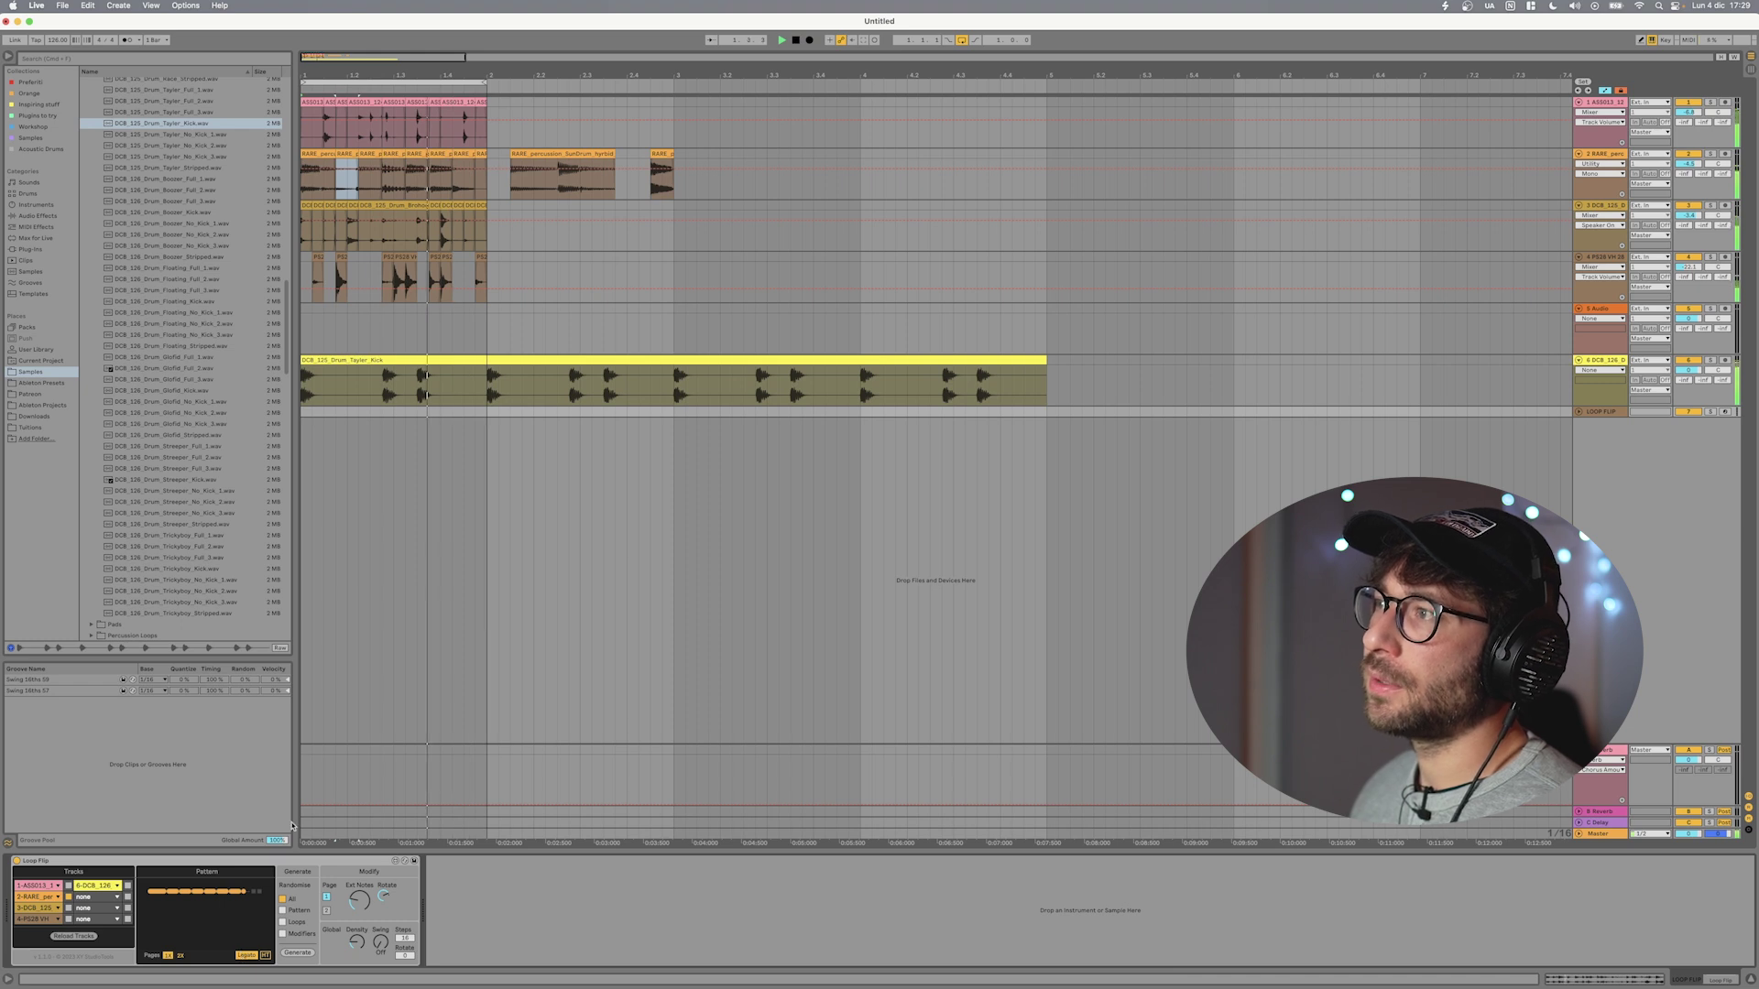
- Solo the second track, open its first generated clip and quantize the clip's entire audio
{"action": "left_click", "coordinate": [1710, 153]}
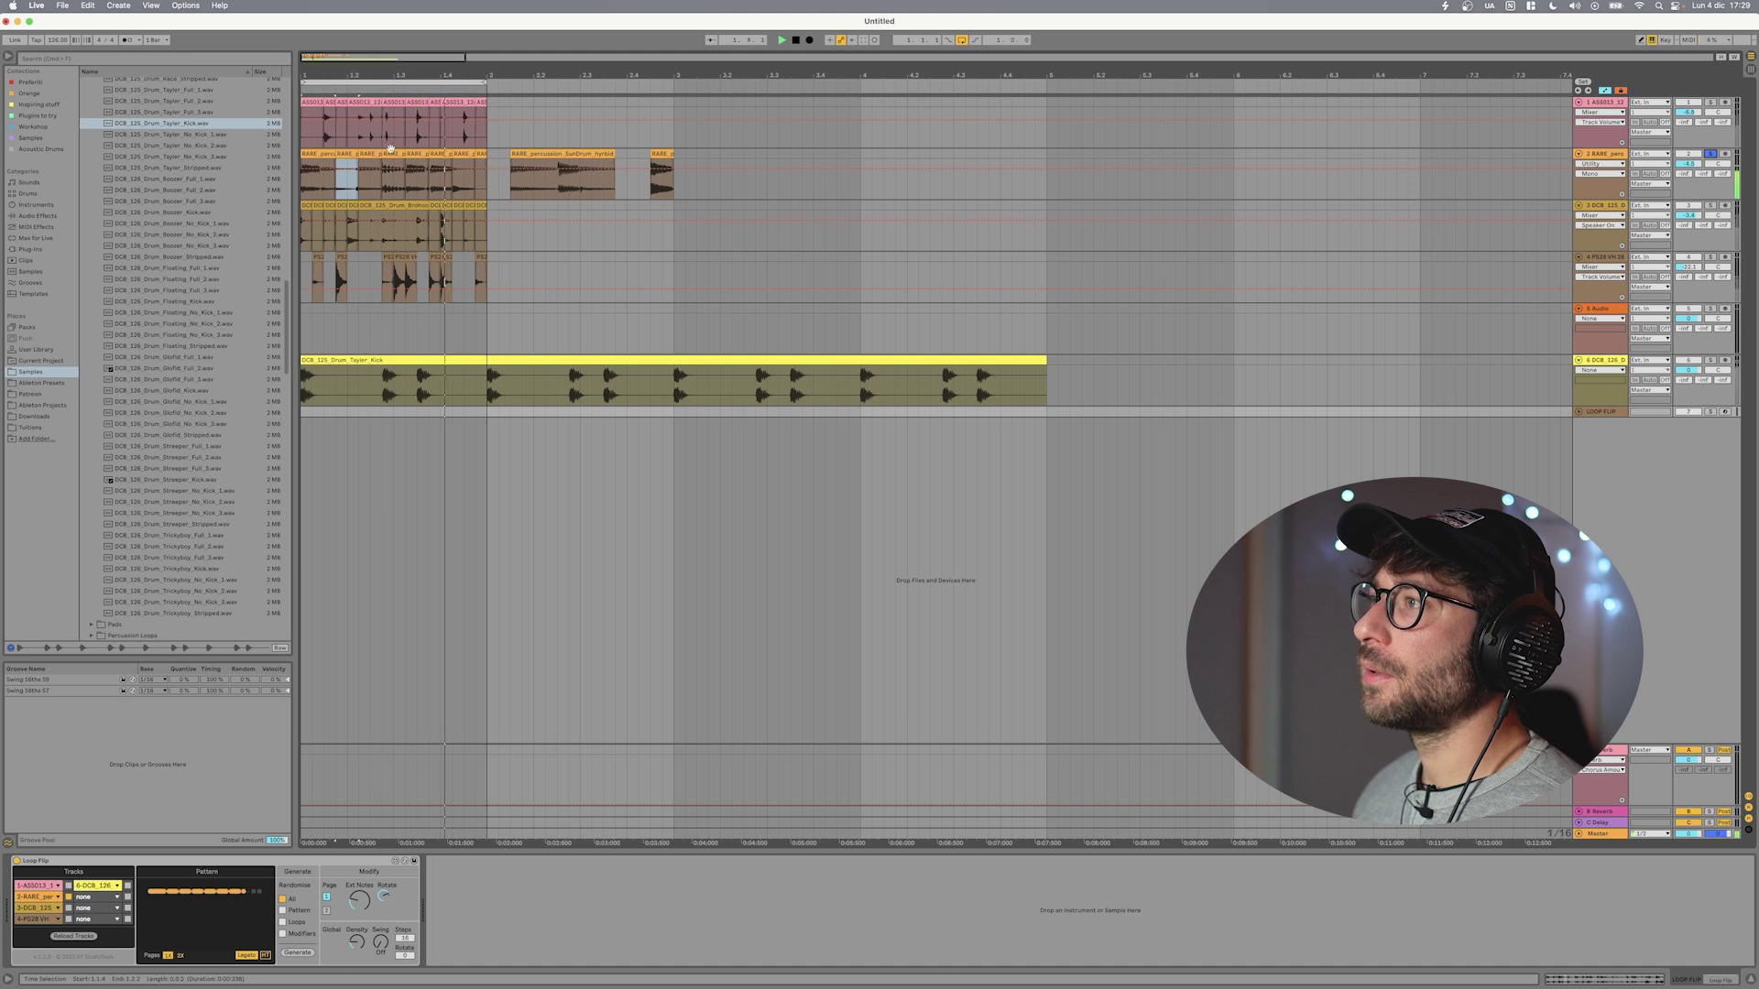
{"action": "key", "text": "space"}
{"action": "double_click", "coordinate": [306, 154]}
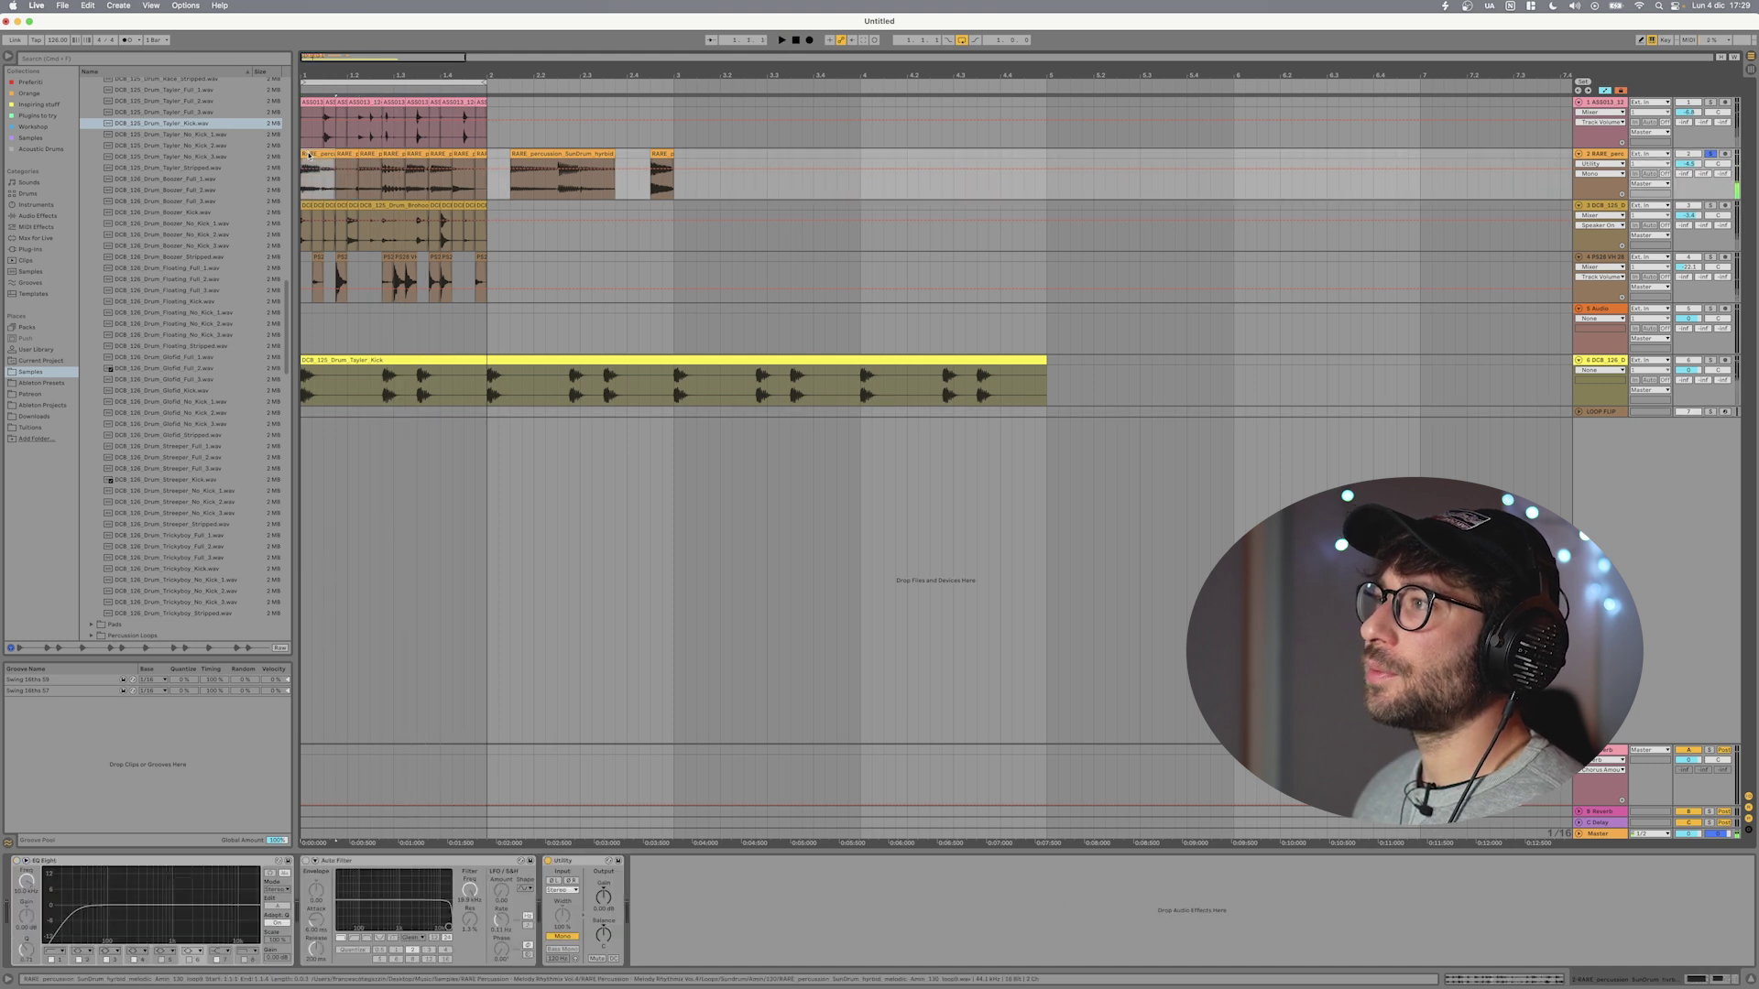
{"action": "left_click_drag", "start_coordinate": [613, 409], "coordinate": [612, 284]}
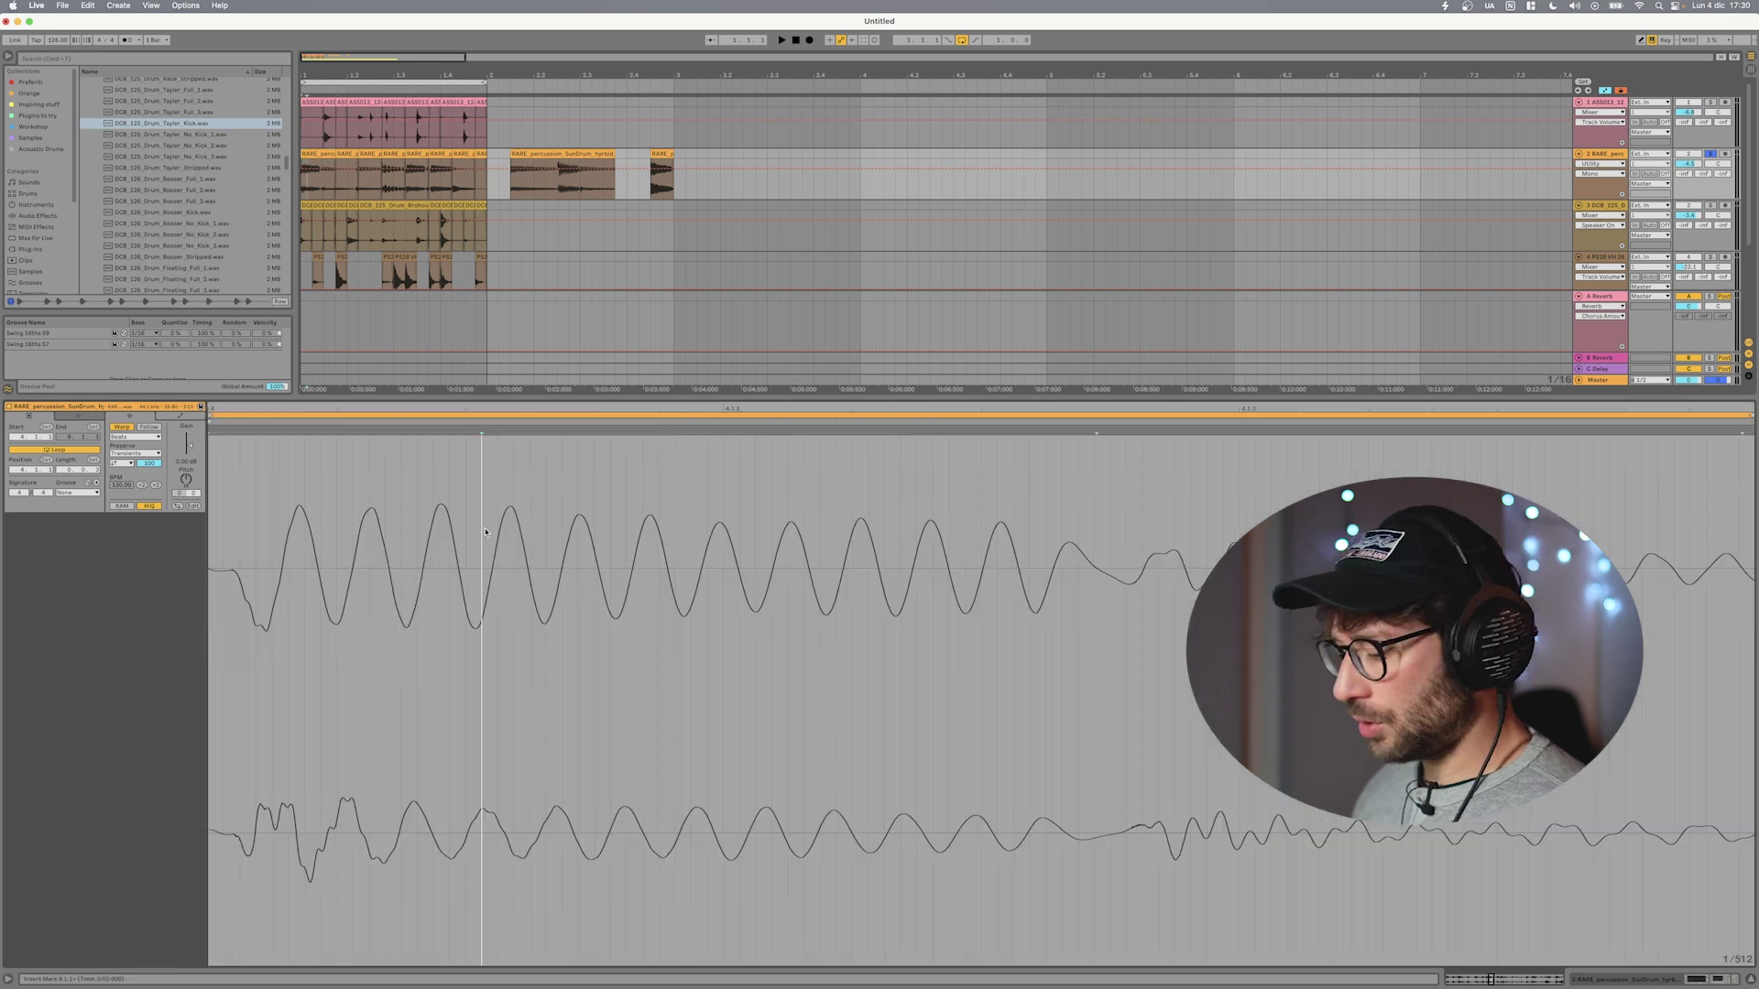
{"action": "key", "text": "super+a"}
{"action": "key", "text": "super+u"}
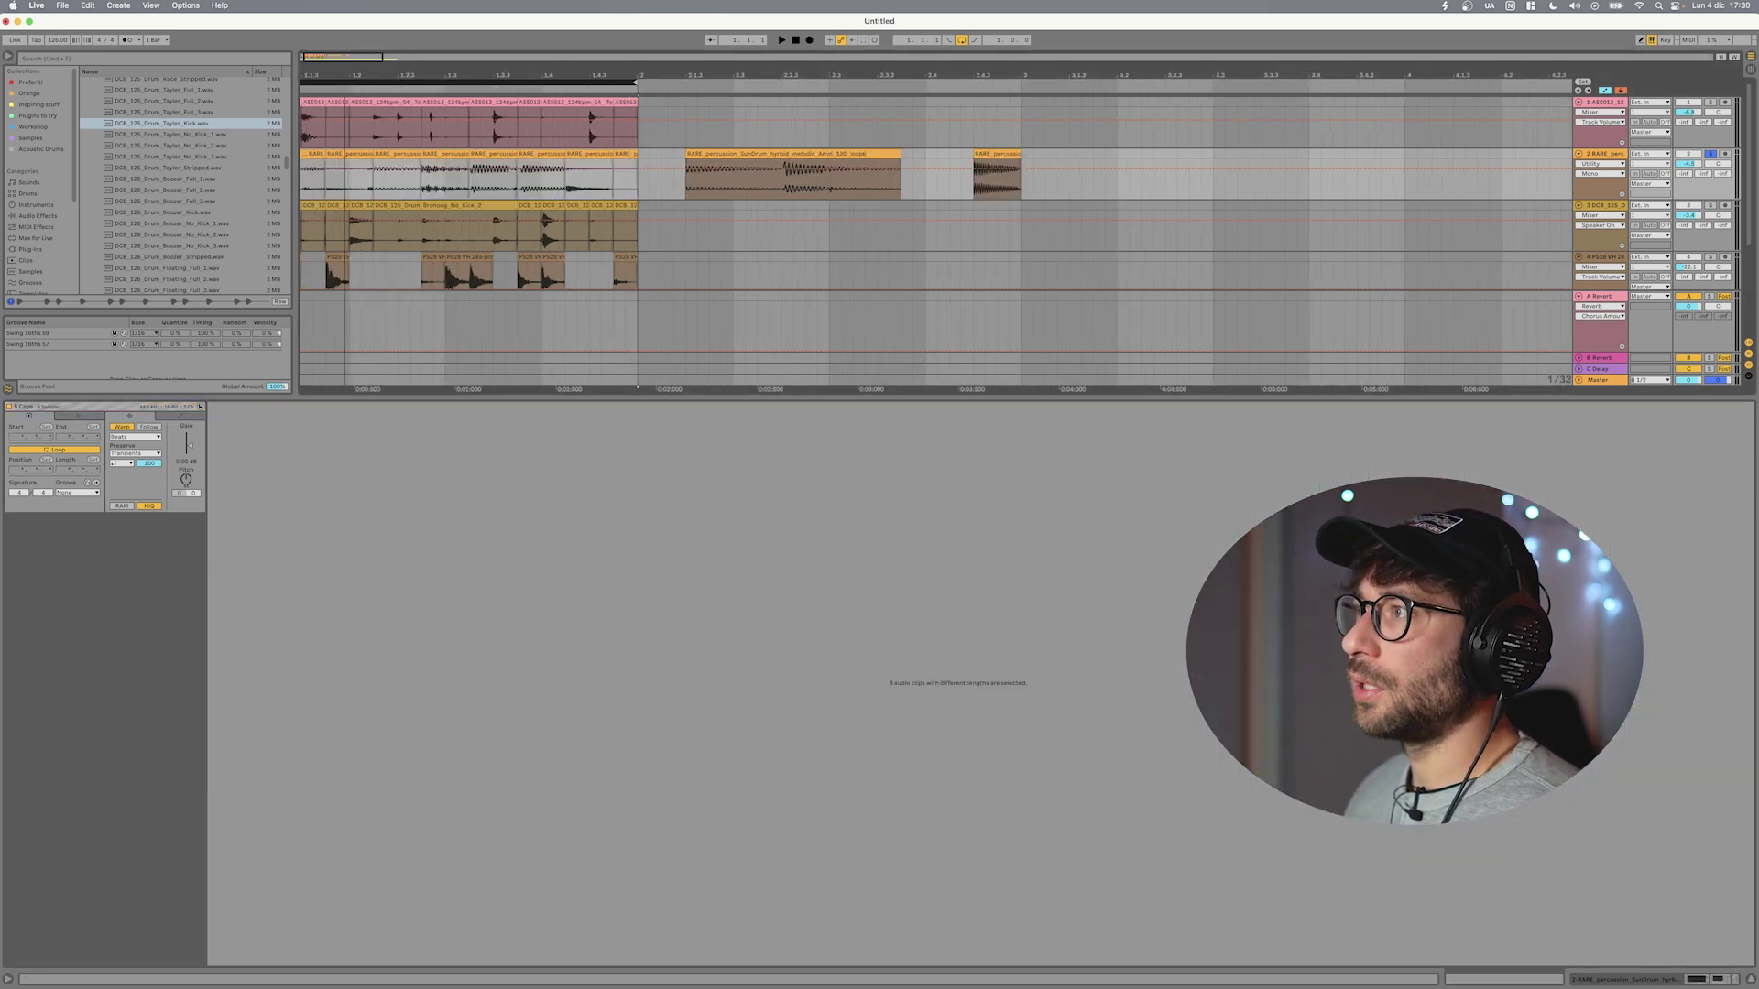
- Open another of the second track's first-bar clips and quantize all of its audio
{"action": "scroll", "coordinate": [348, 173], "scroll_direction": "up", "scroll_amount": 5}
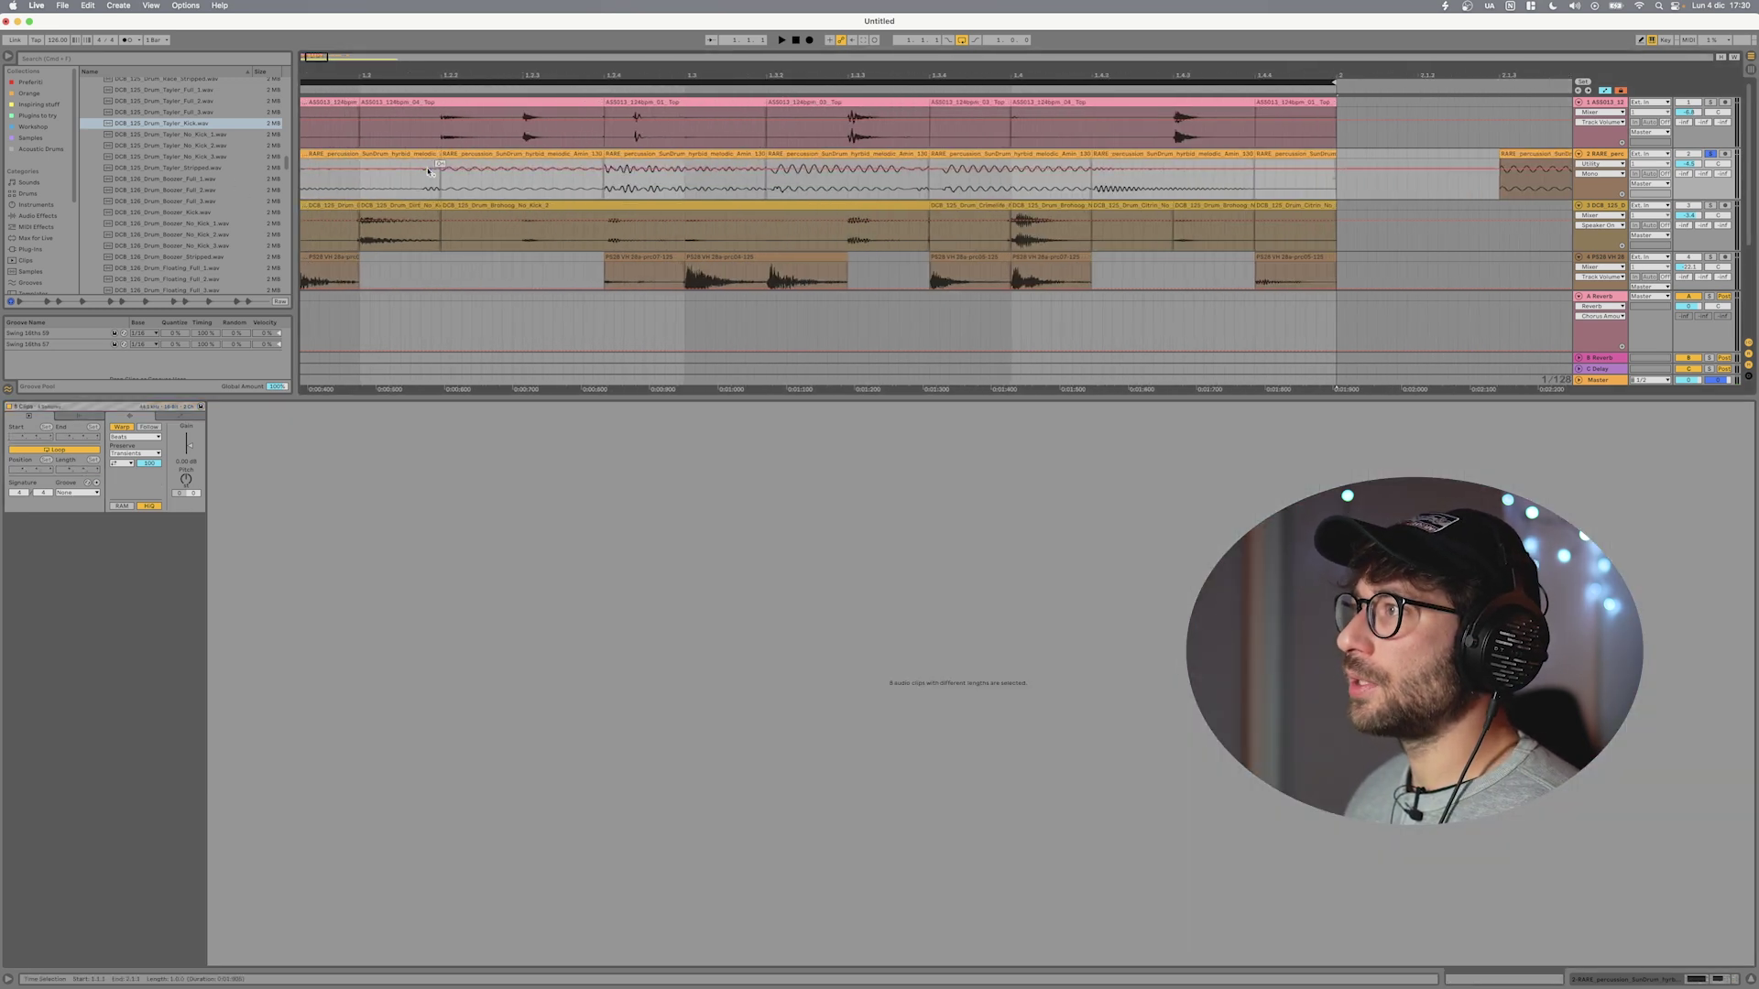
{"action": "left_click", "coordinate": [413, 192]}
{"action": "scroll", "coordinate": [424, 139], "scroll_direction": "down", "scroll_amount": 4}
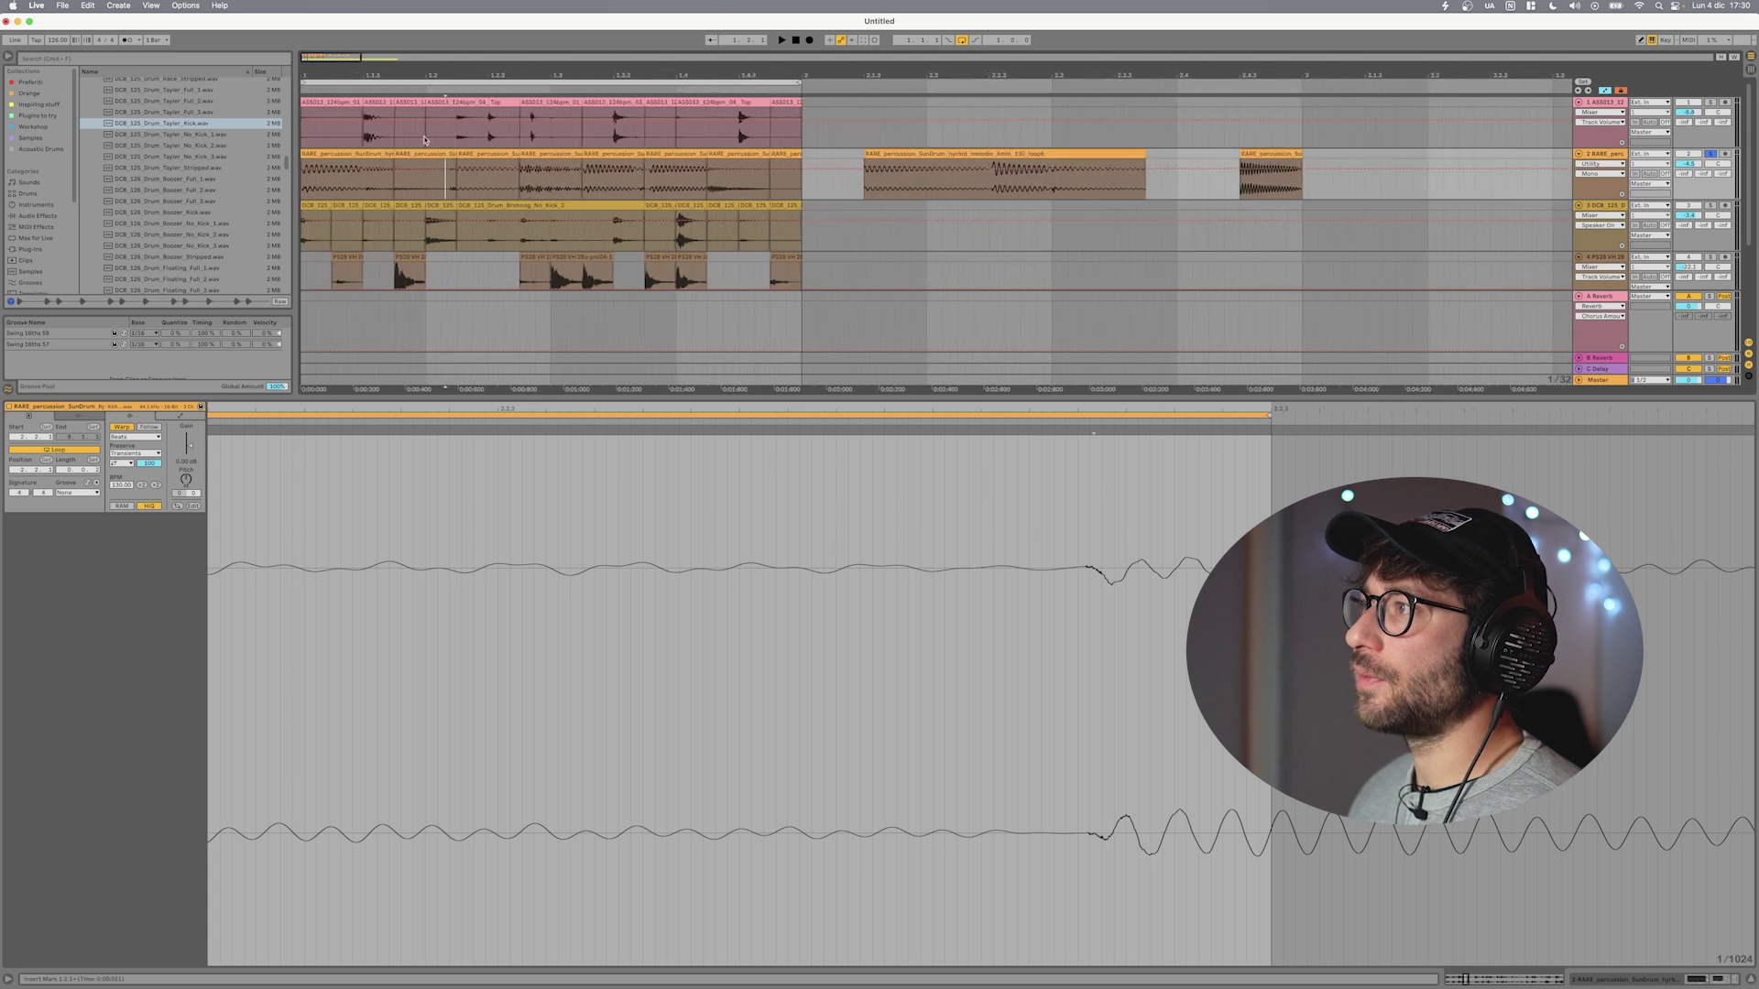
{"action": "left_click", "coordinate": [426, 152]}
{"action": "left_click", "coordinate": [501, 493]}
{"action": "key", "text": "super+a"}
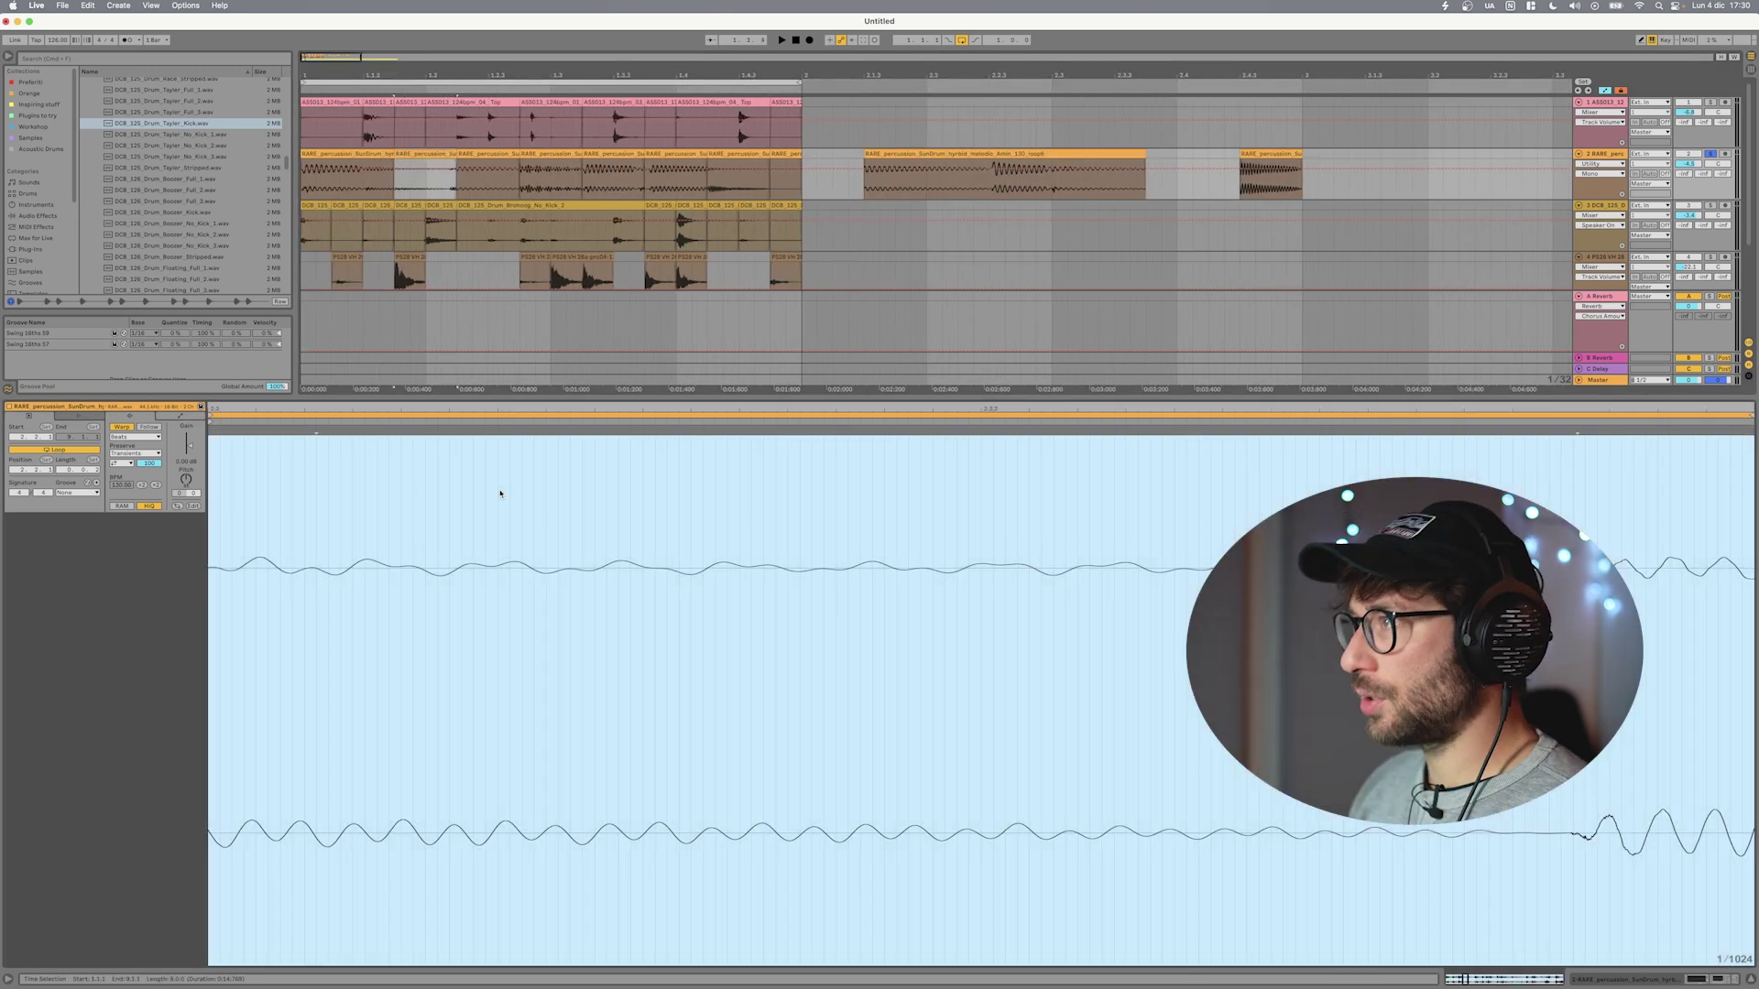
{"action": "key", "text": "super+u"}
- Inspect the warp markers and waveforms of the second track's remaining clips
{"action": "left_click", "coordinate": [611, 174]}
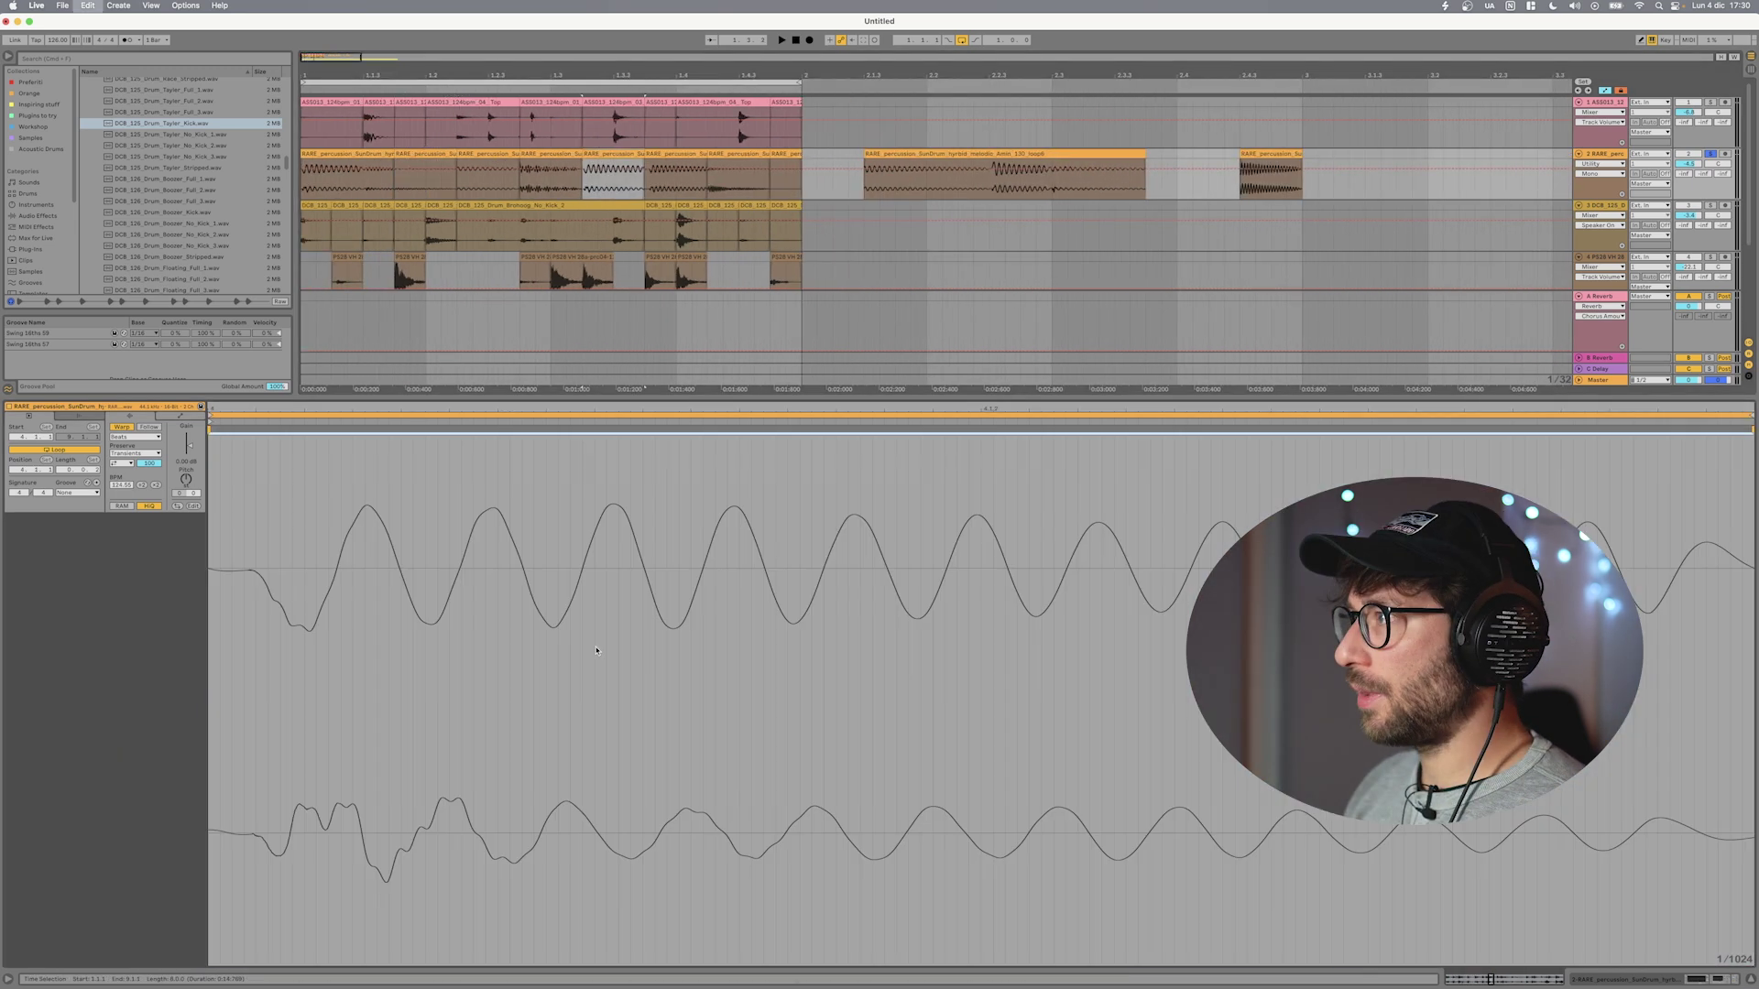
{"action": "left_click_drag", "start_coordinate": [731, 412], "coordinate": [731, 257]}
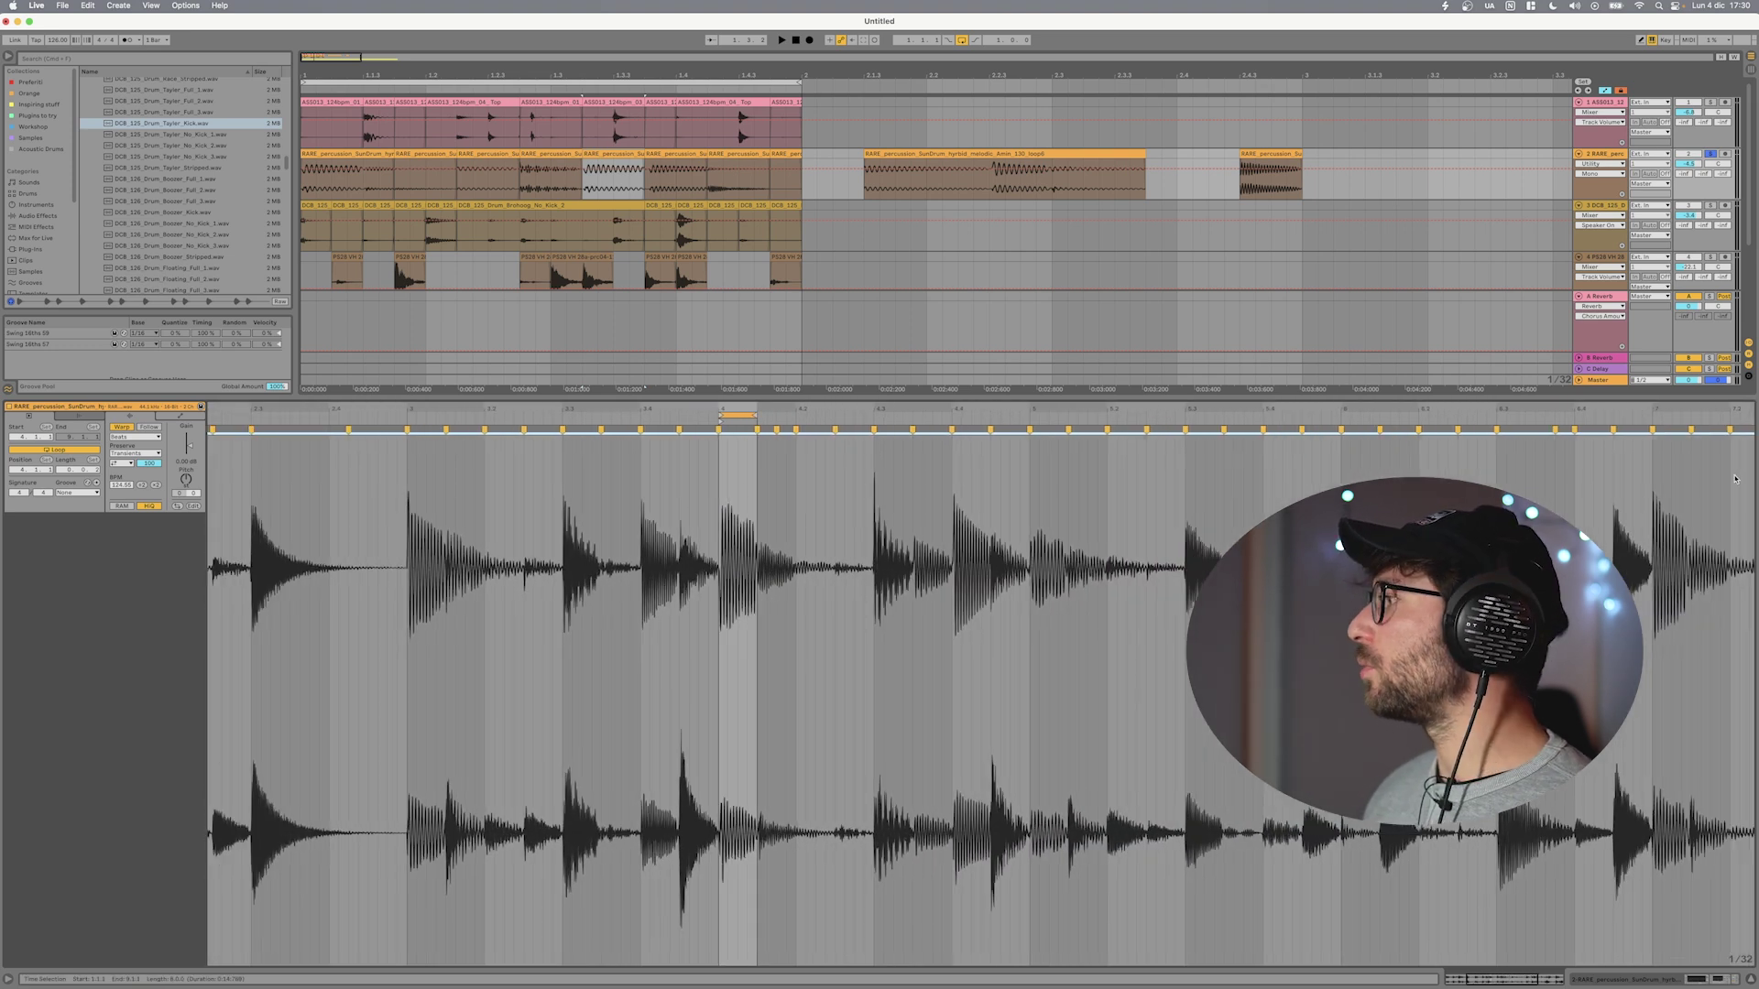
{"action": "left_click", "coordinate": [664, 156]}
{"action": "left_click", "coordinate": [702, 653]}
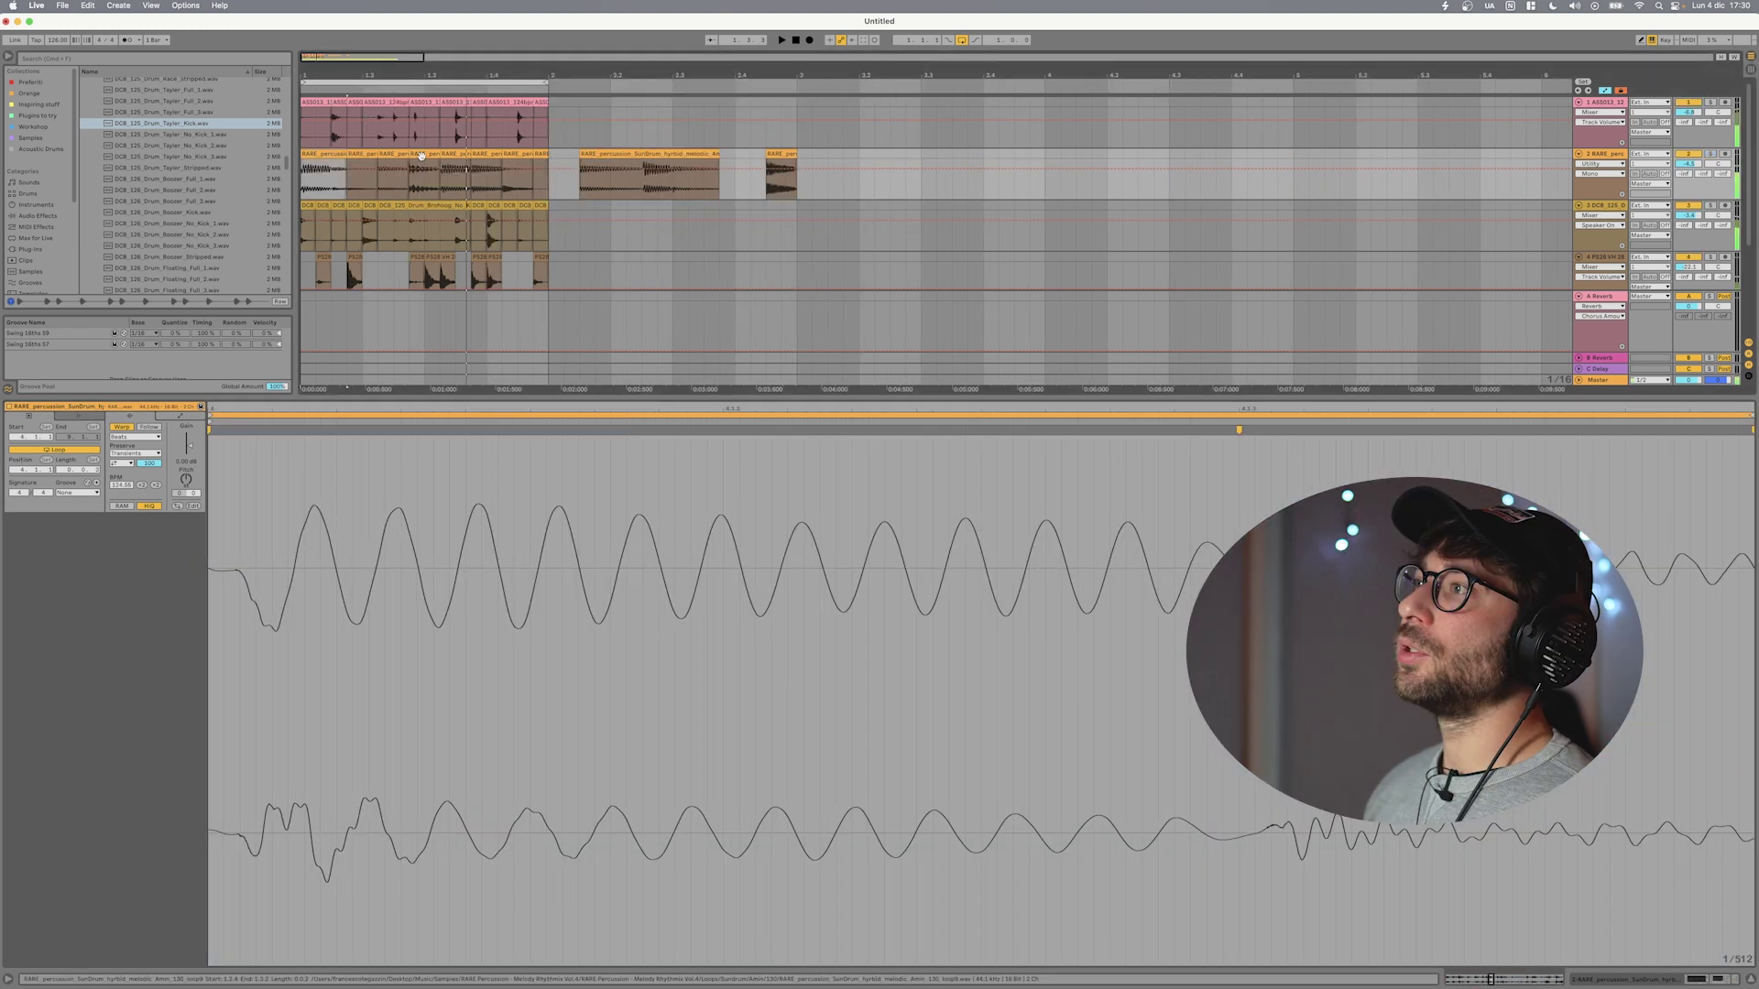
- Open the second track's short clip near the middle of the first bar and deactivate it
{"action": "left_click", "coordinate": [424, 154]}
{"action": "left_click_drag", "start_coordinate": [659, 406], "coordinate": [668, 321]}
{"action": "left_click_drag", "start_coordinate": [694, 418], "coordinate": [892, 424]}
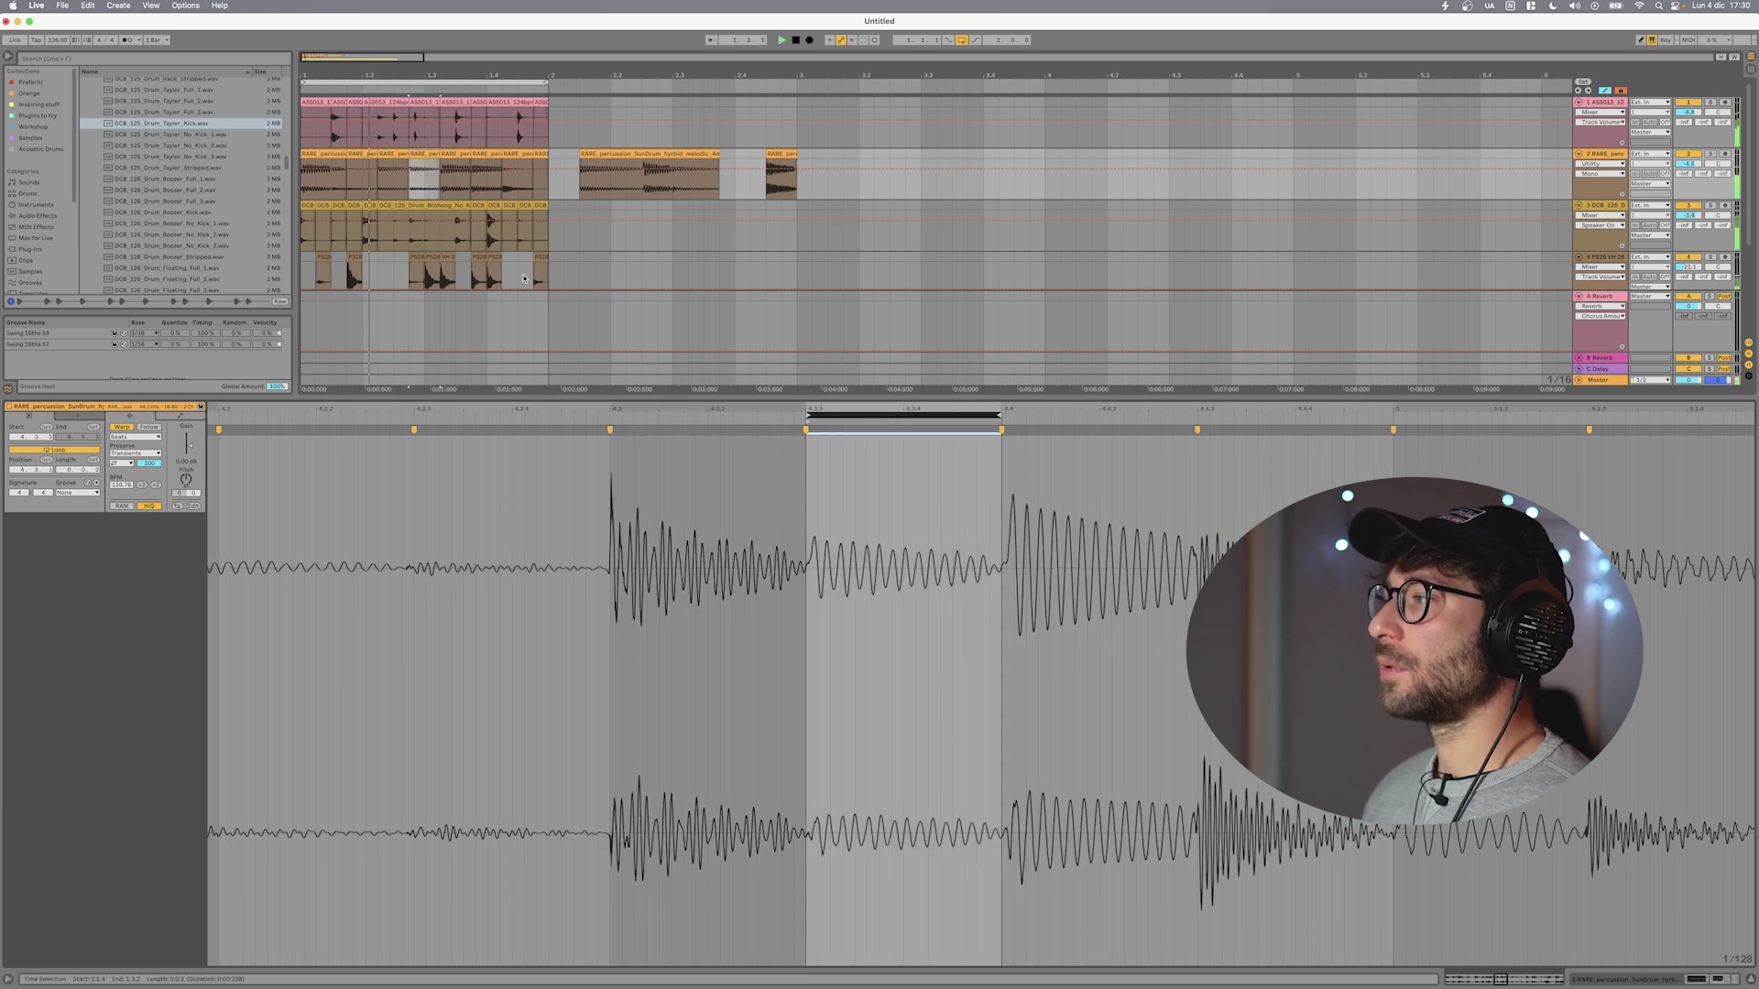
{"action": "left_click", "coordinate": [421, 150]}
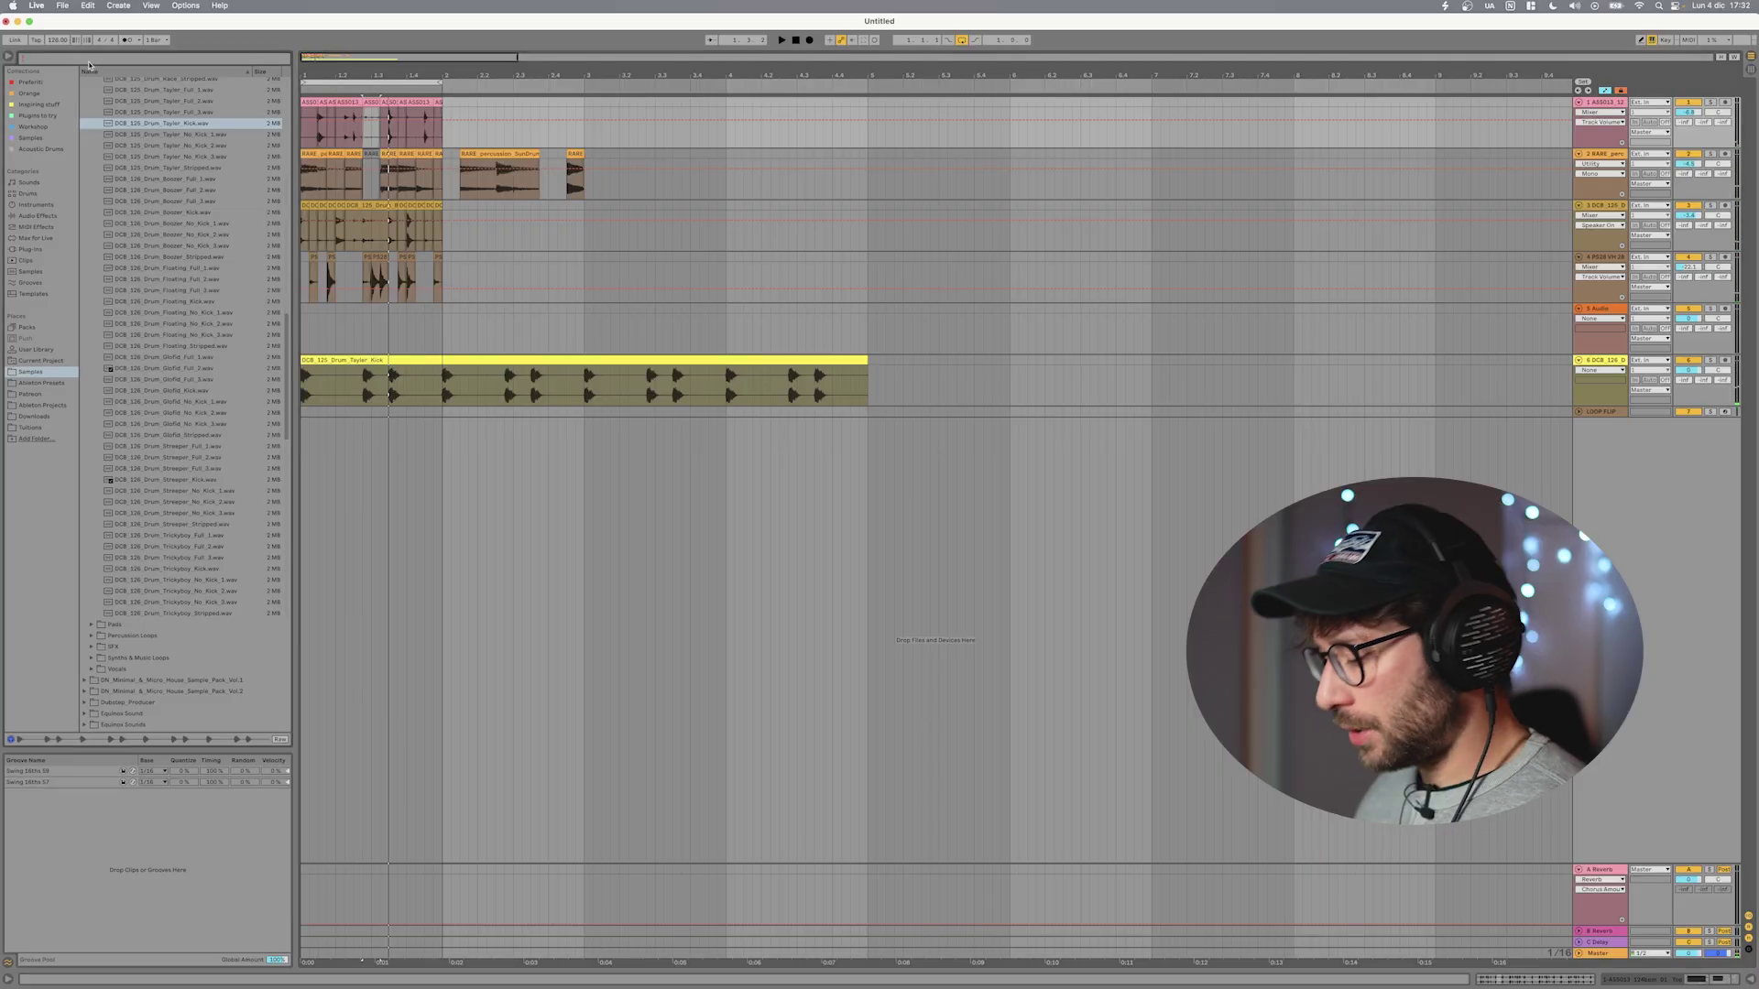
- Search the browser for "am" and load pad and synth loops, including 02 Sinth Am 126Bpm.wav, into the fifth track's clip slots
{"action": "type", "text": "am"}
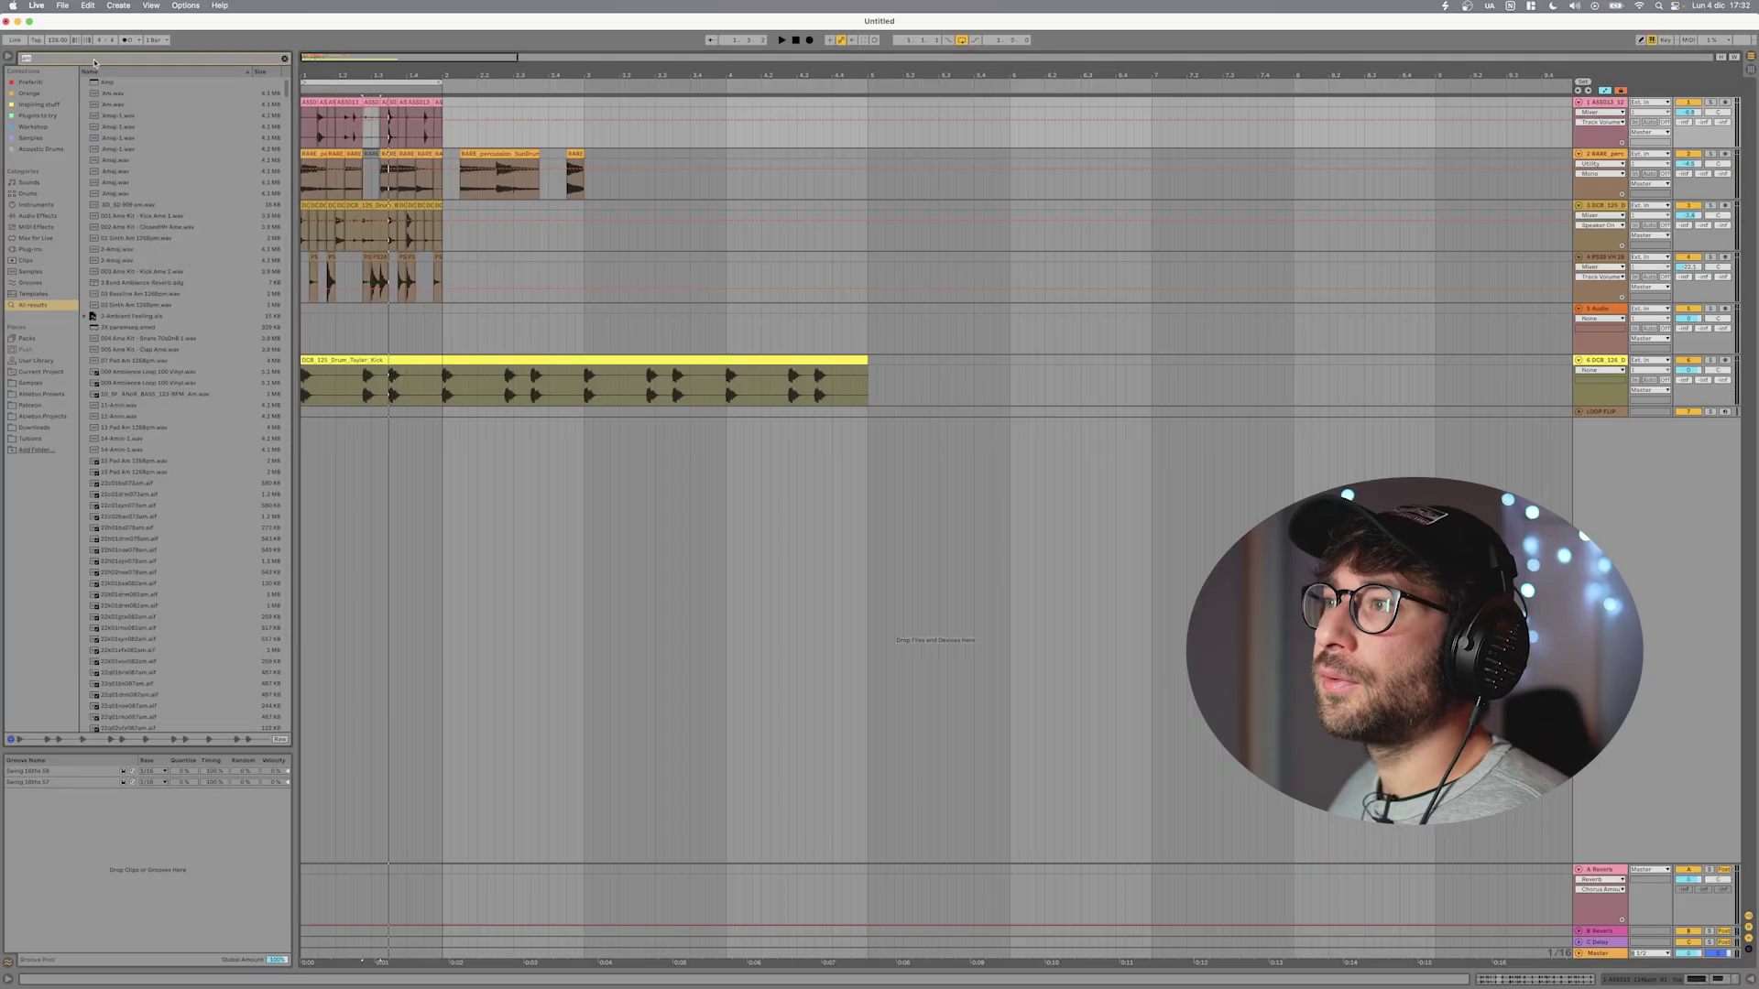
{"action": "left_click", "coordinate": [141, 428]}
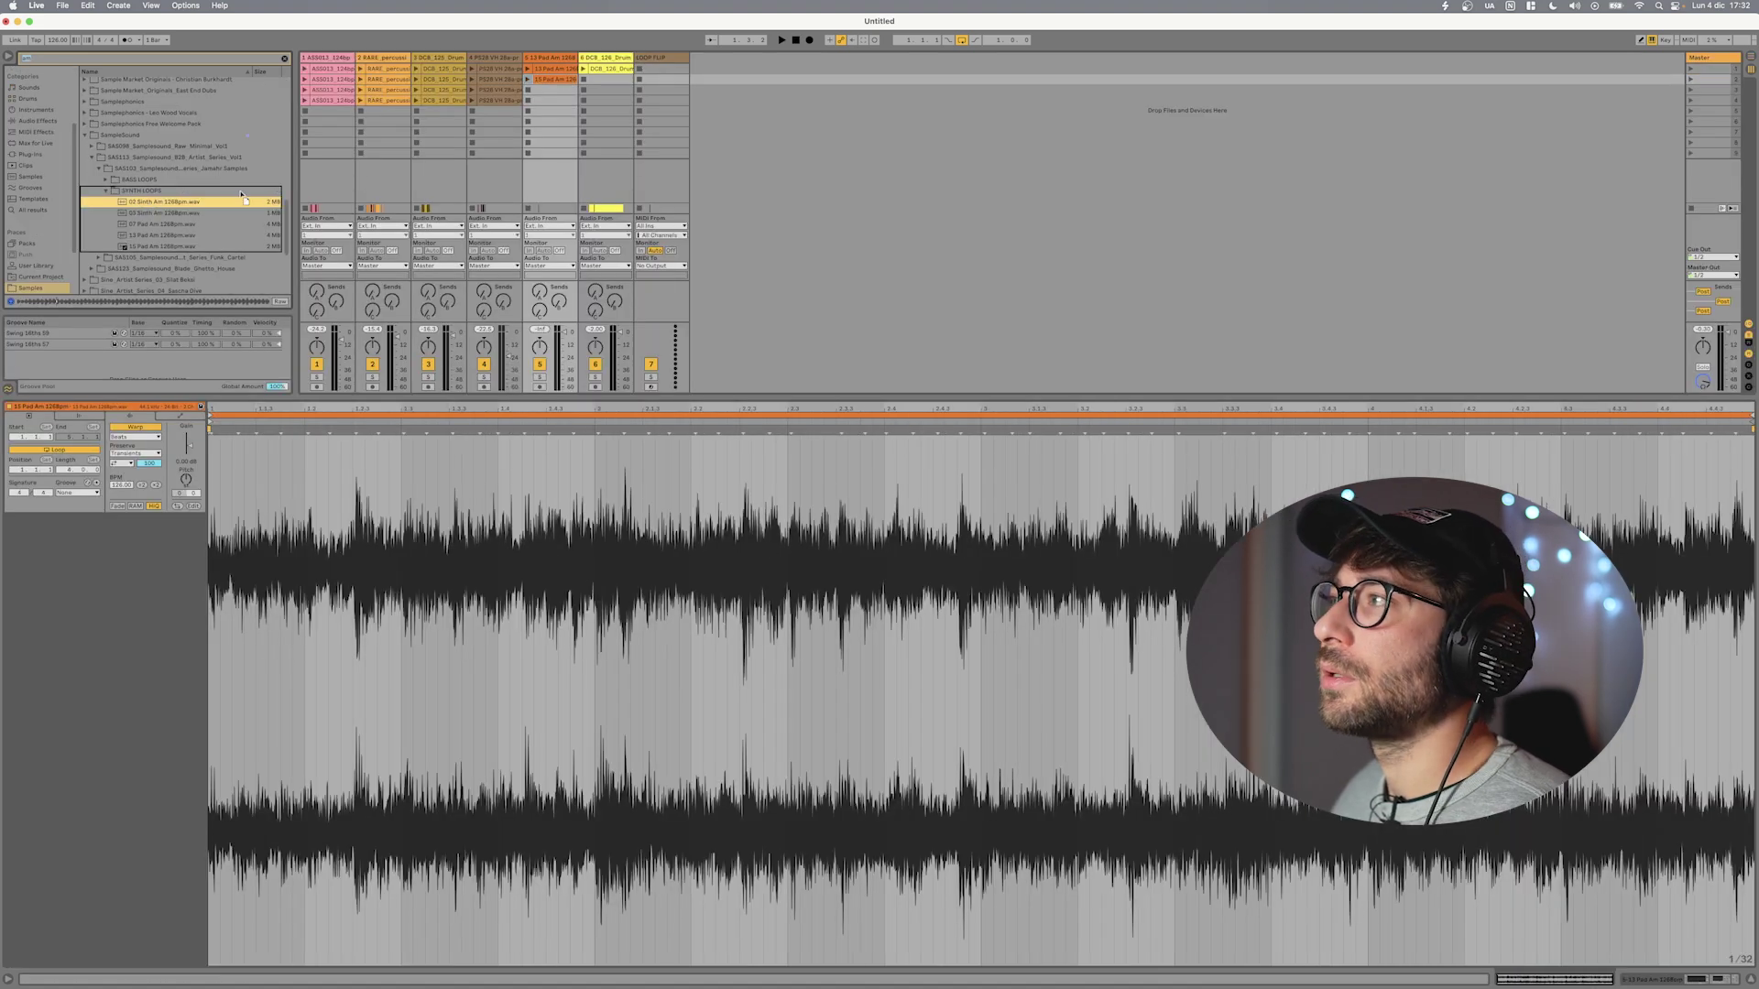
{"action": "left_click_drag", "start_coordinate": [556, 94], "coordinate": [547, 95]}
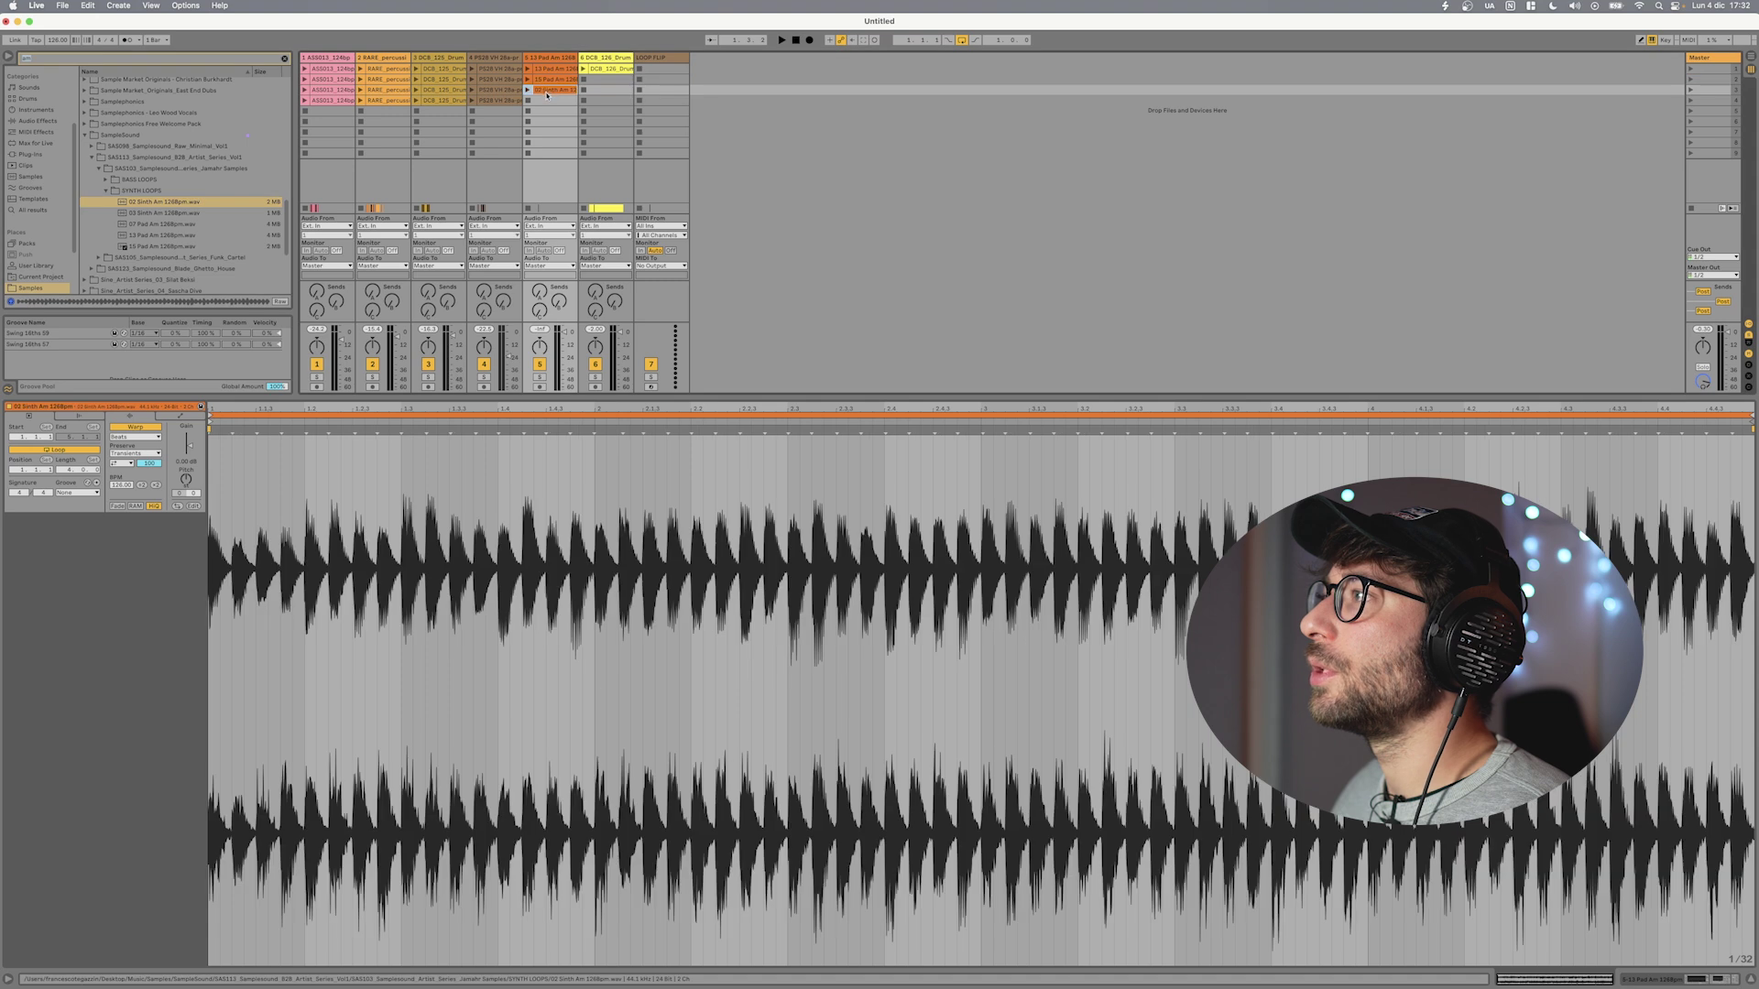
- Reload the tracks in Loop Flip, target the fifth track and generate a pattern for it in the arrangement
{"action": "left_click", "coordinate": [1749, 57]}
{"action": "left_click", "coordinate": [1601, 412]}
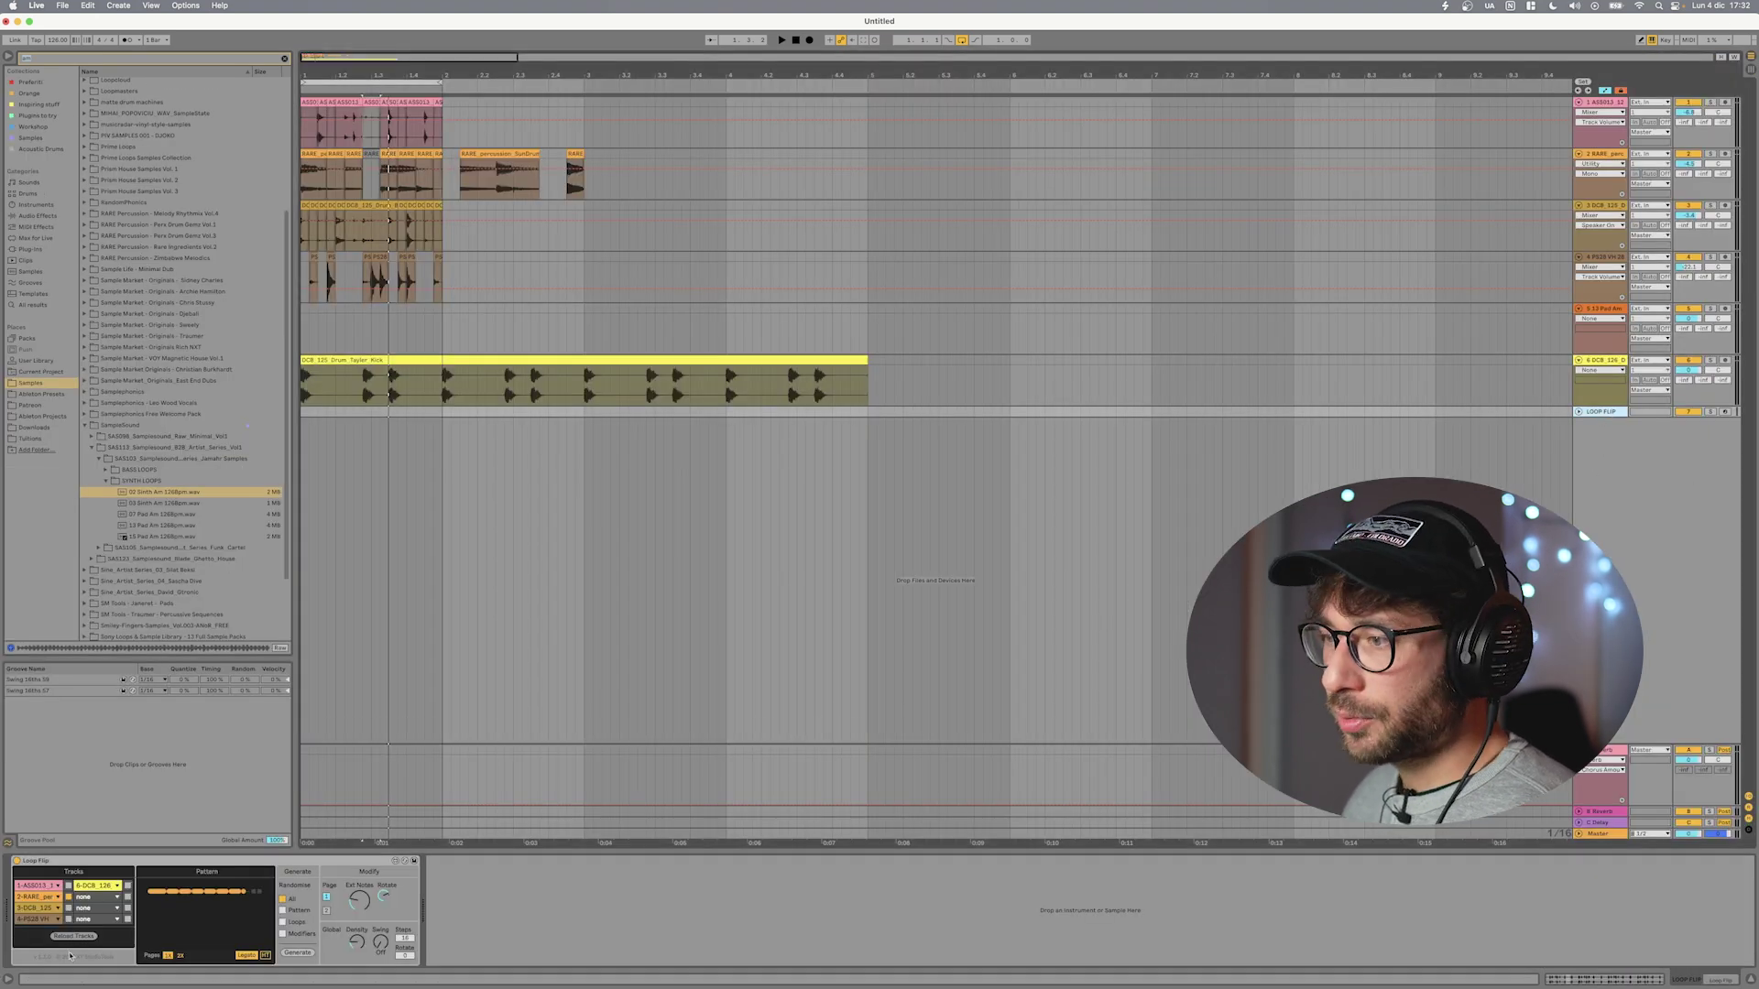
{"action": "left_click", "coordinate": [74, 937]}
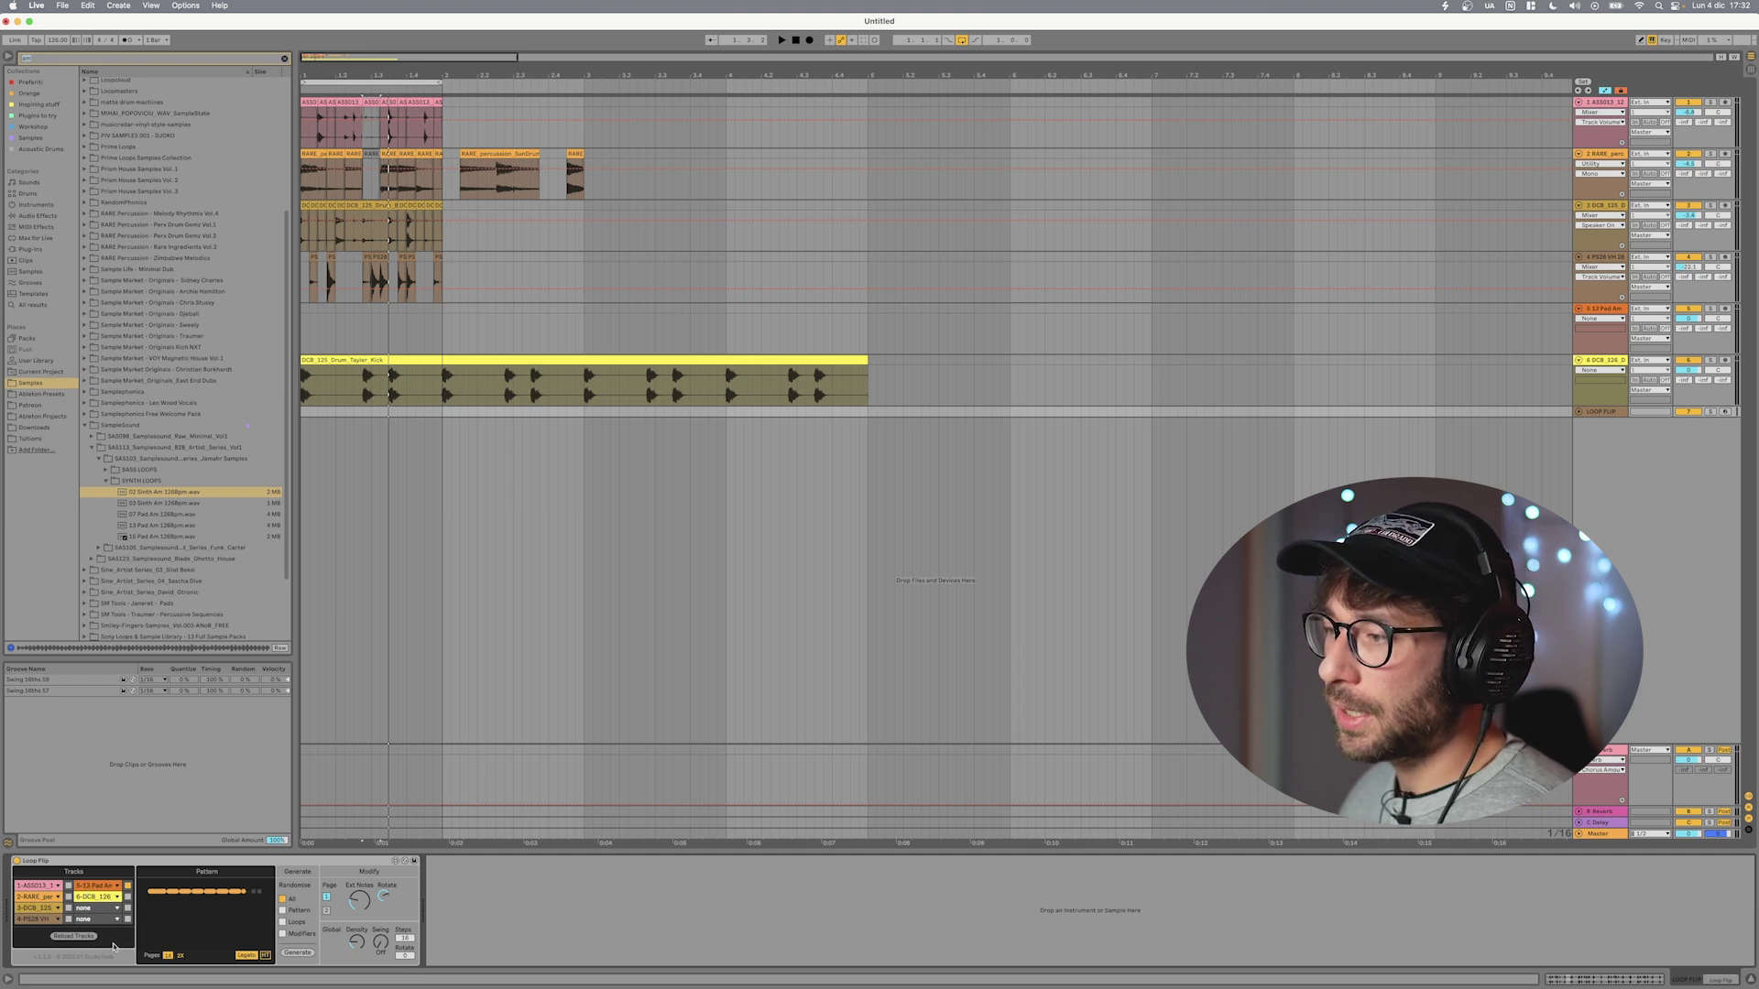
{"action": "left_click", "coordinate": [296, 954]}
{"action": "key", "text": "space"}
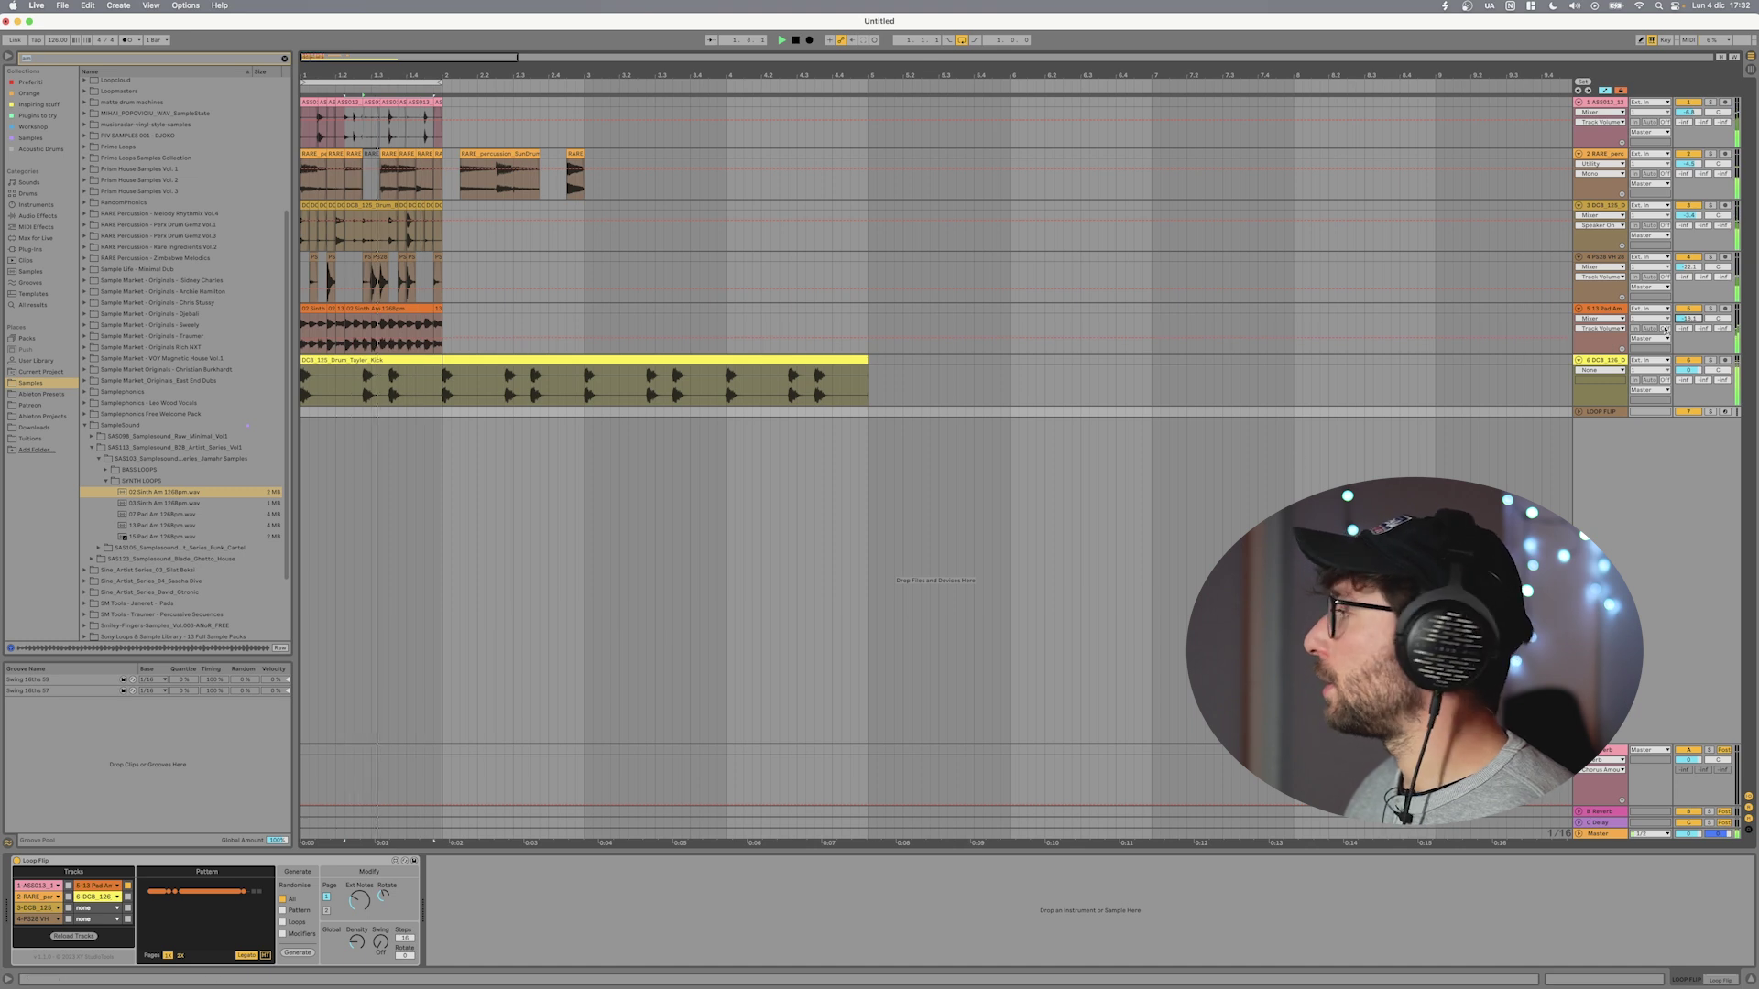
- Solo the fifth track and adjust its pattern's Density and Rotate in Loop Flip during playback
{"action": "left_click", "coordinate": [1710, 308]}
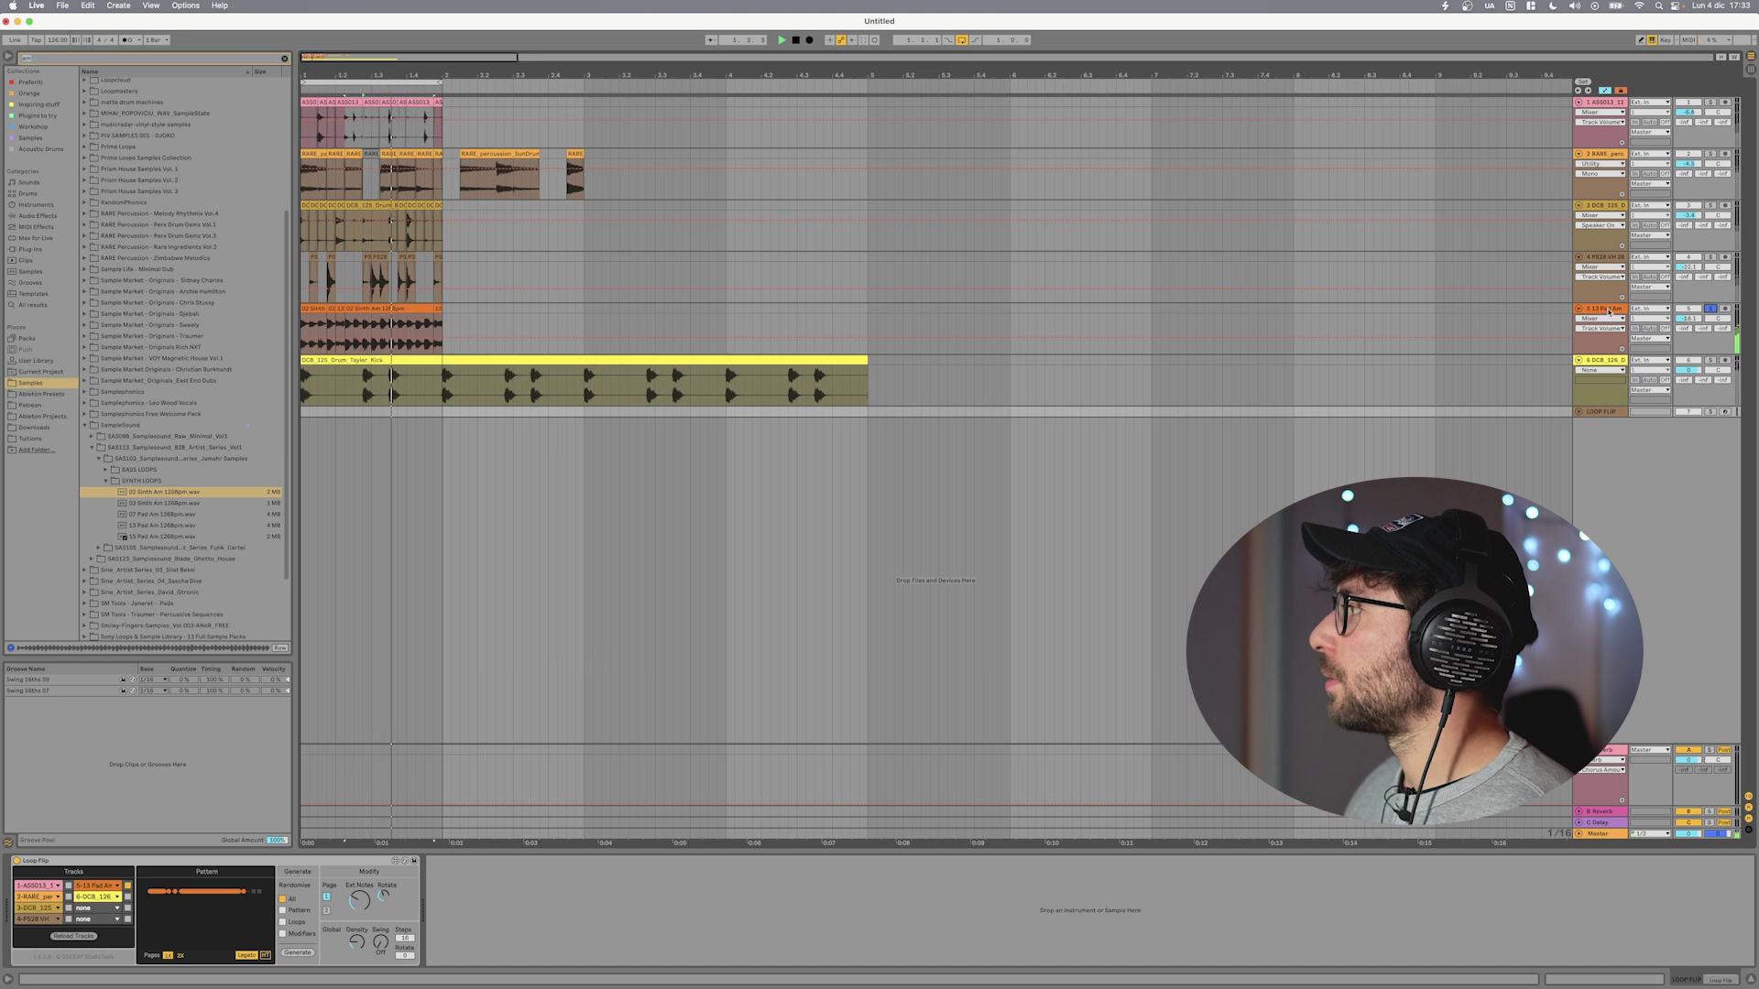
{"action": "left_click", "coordinate": [1609, 310]}
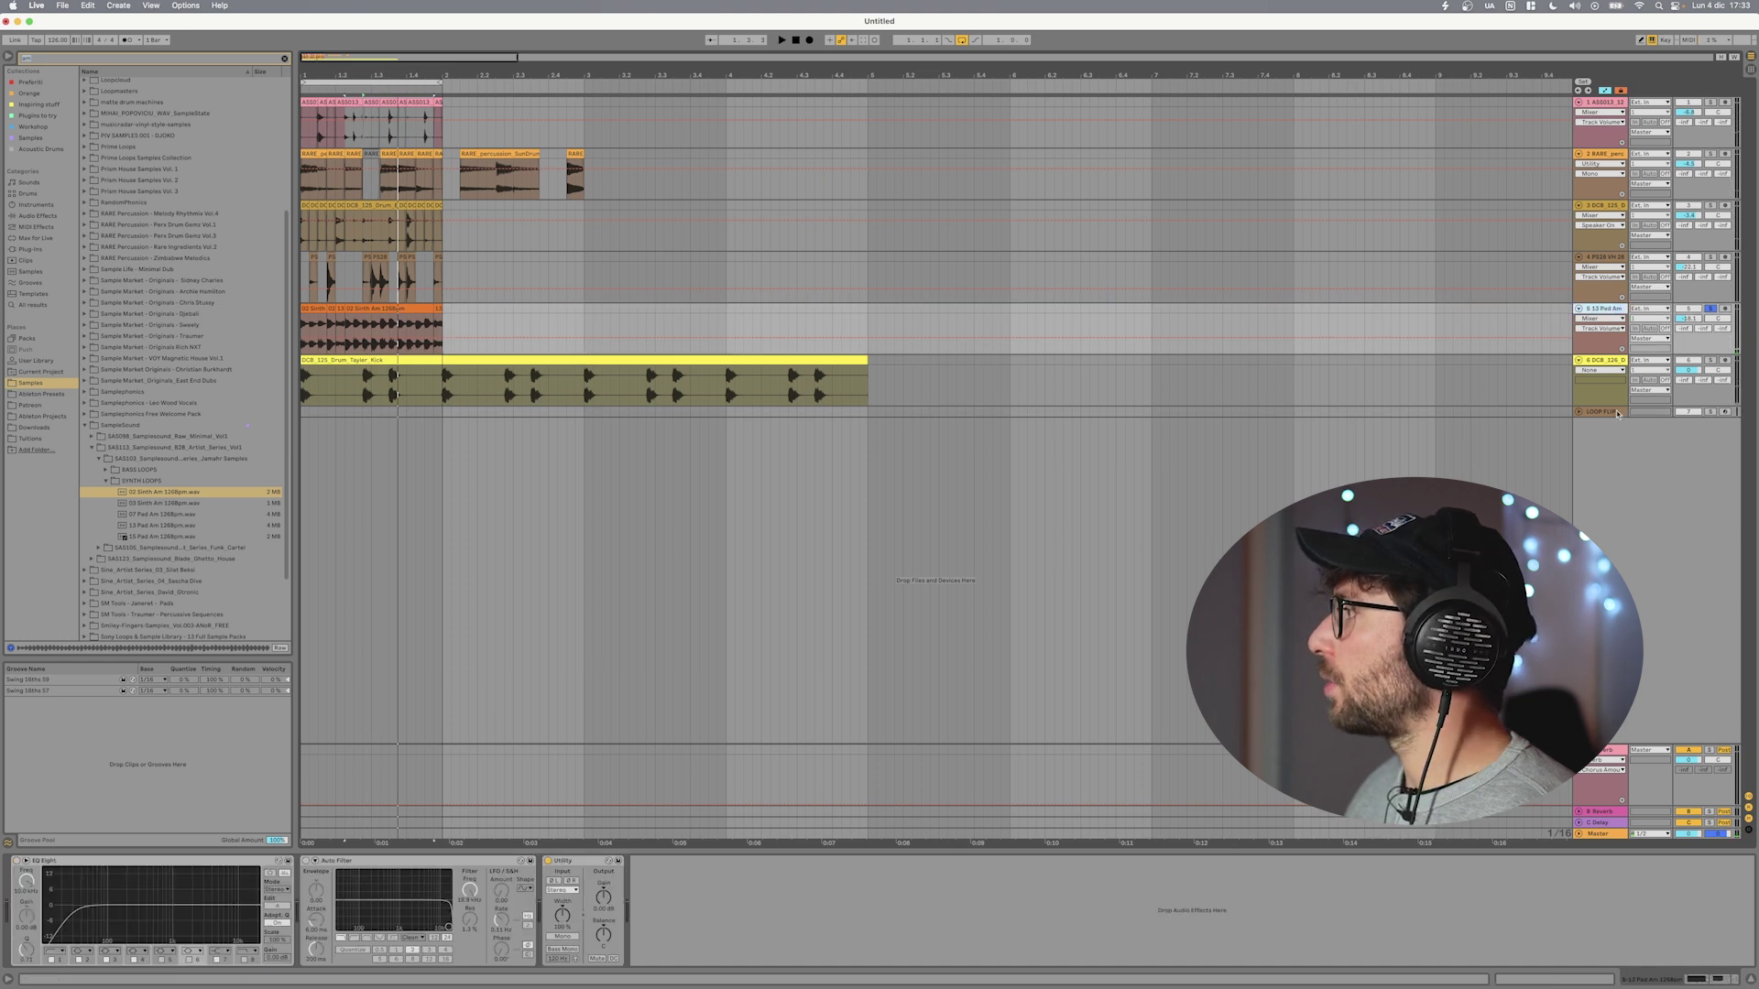
{"action": "left_click", "coordinate": [1616, 413]}
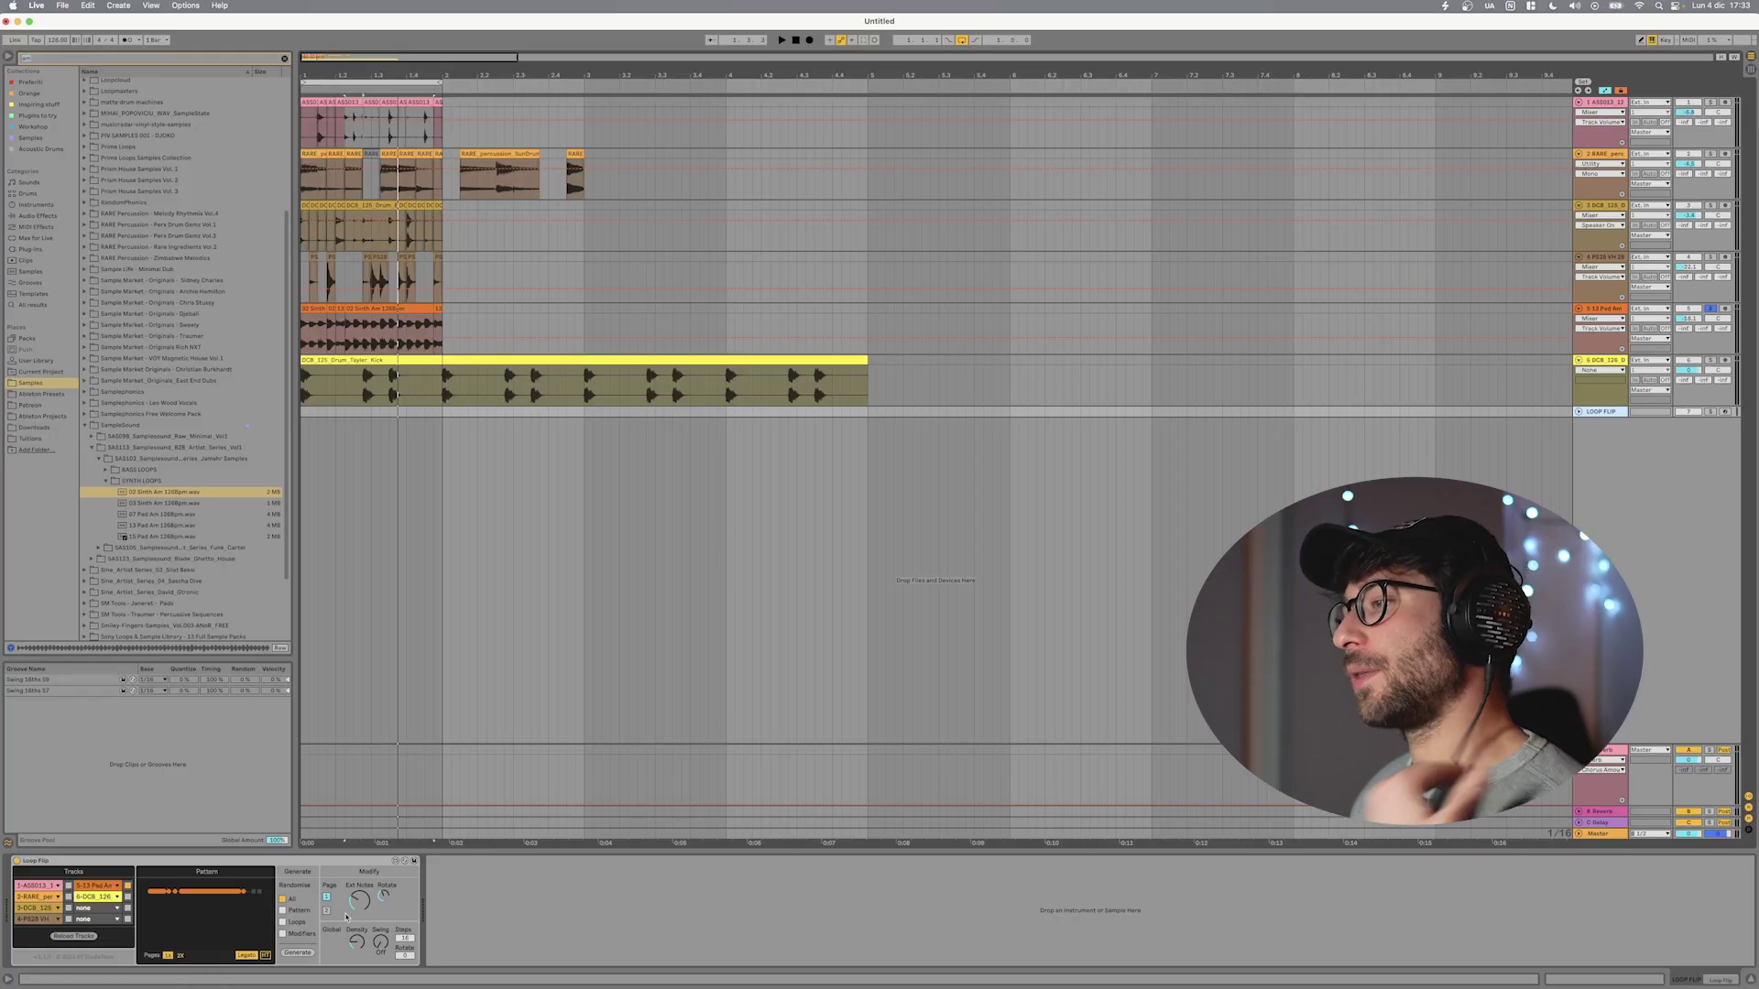
{"action": "left_click_drag", "start_coordinate": [356, 942], "coordinate": [356, 941]}
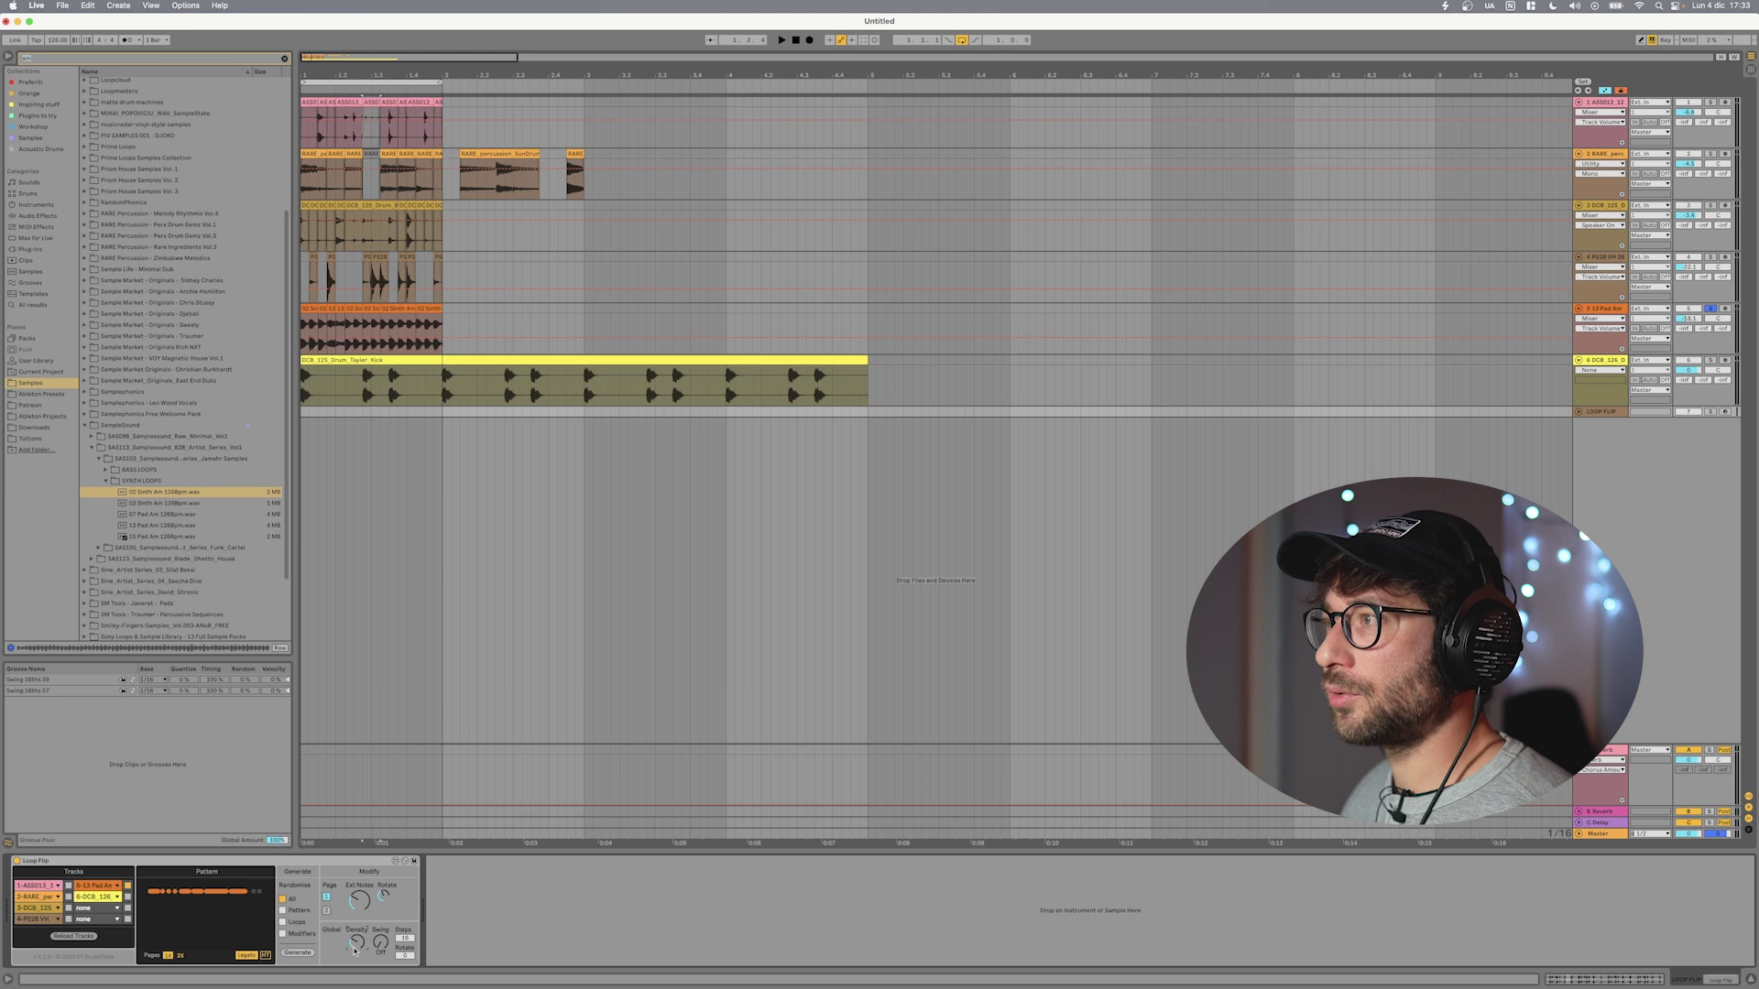
{"action": "key", "text": "space"}
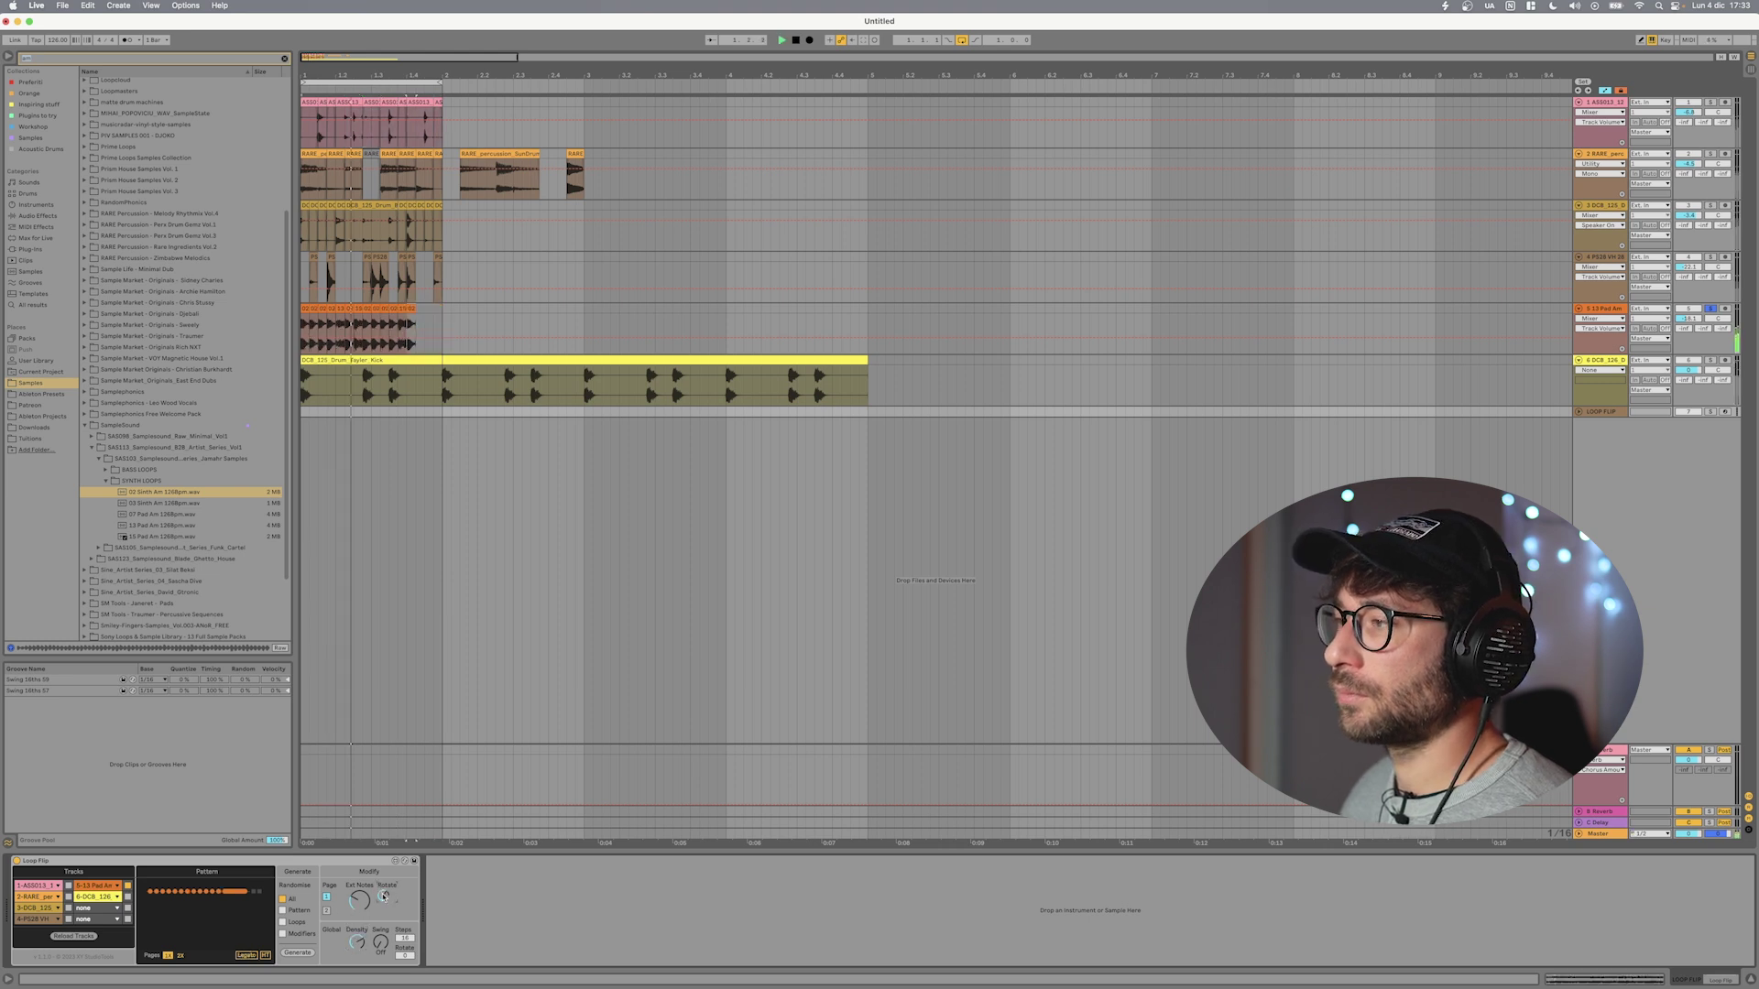
{"action": "left_click_drag", "start_coordinate": [383, 897], "coordinate": [385, 904]}
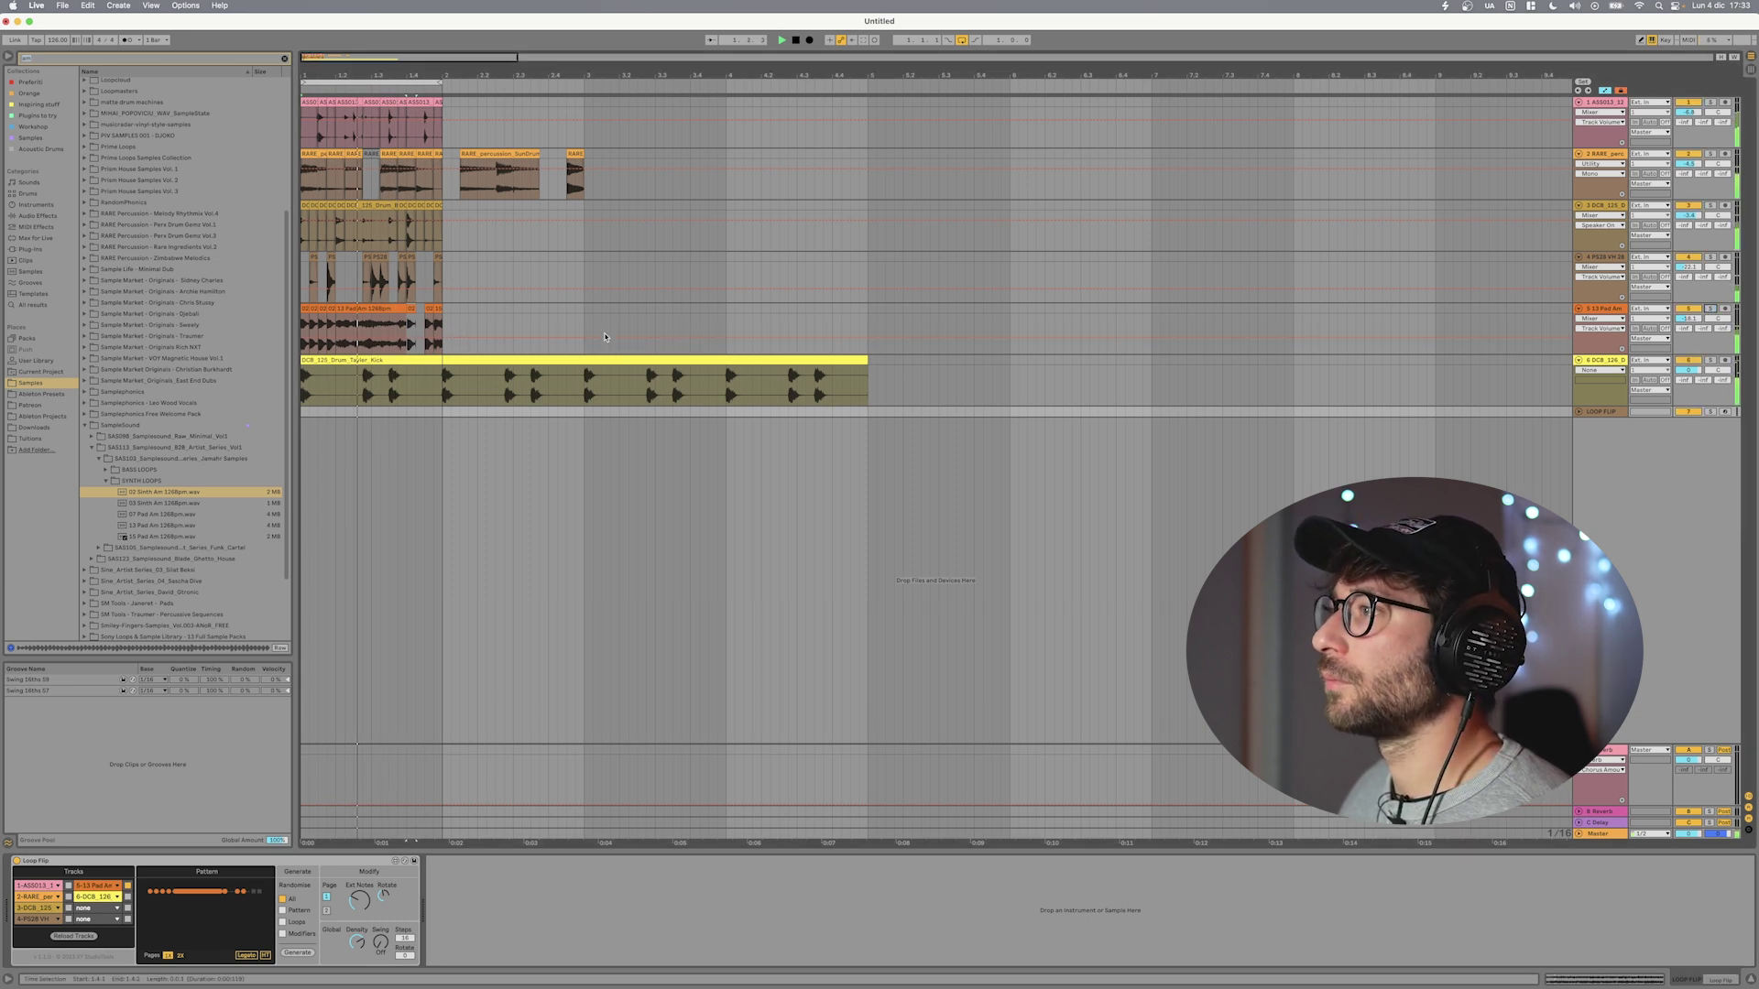
- Try the groove with the fifth track's short clips deleted around the long pad clip, and undo the deletions
{"action": "left_click", "coordinate": [317, 323]}
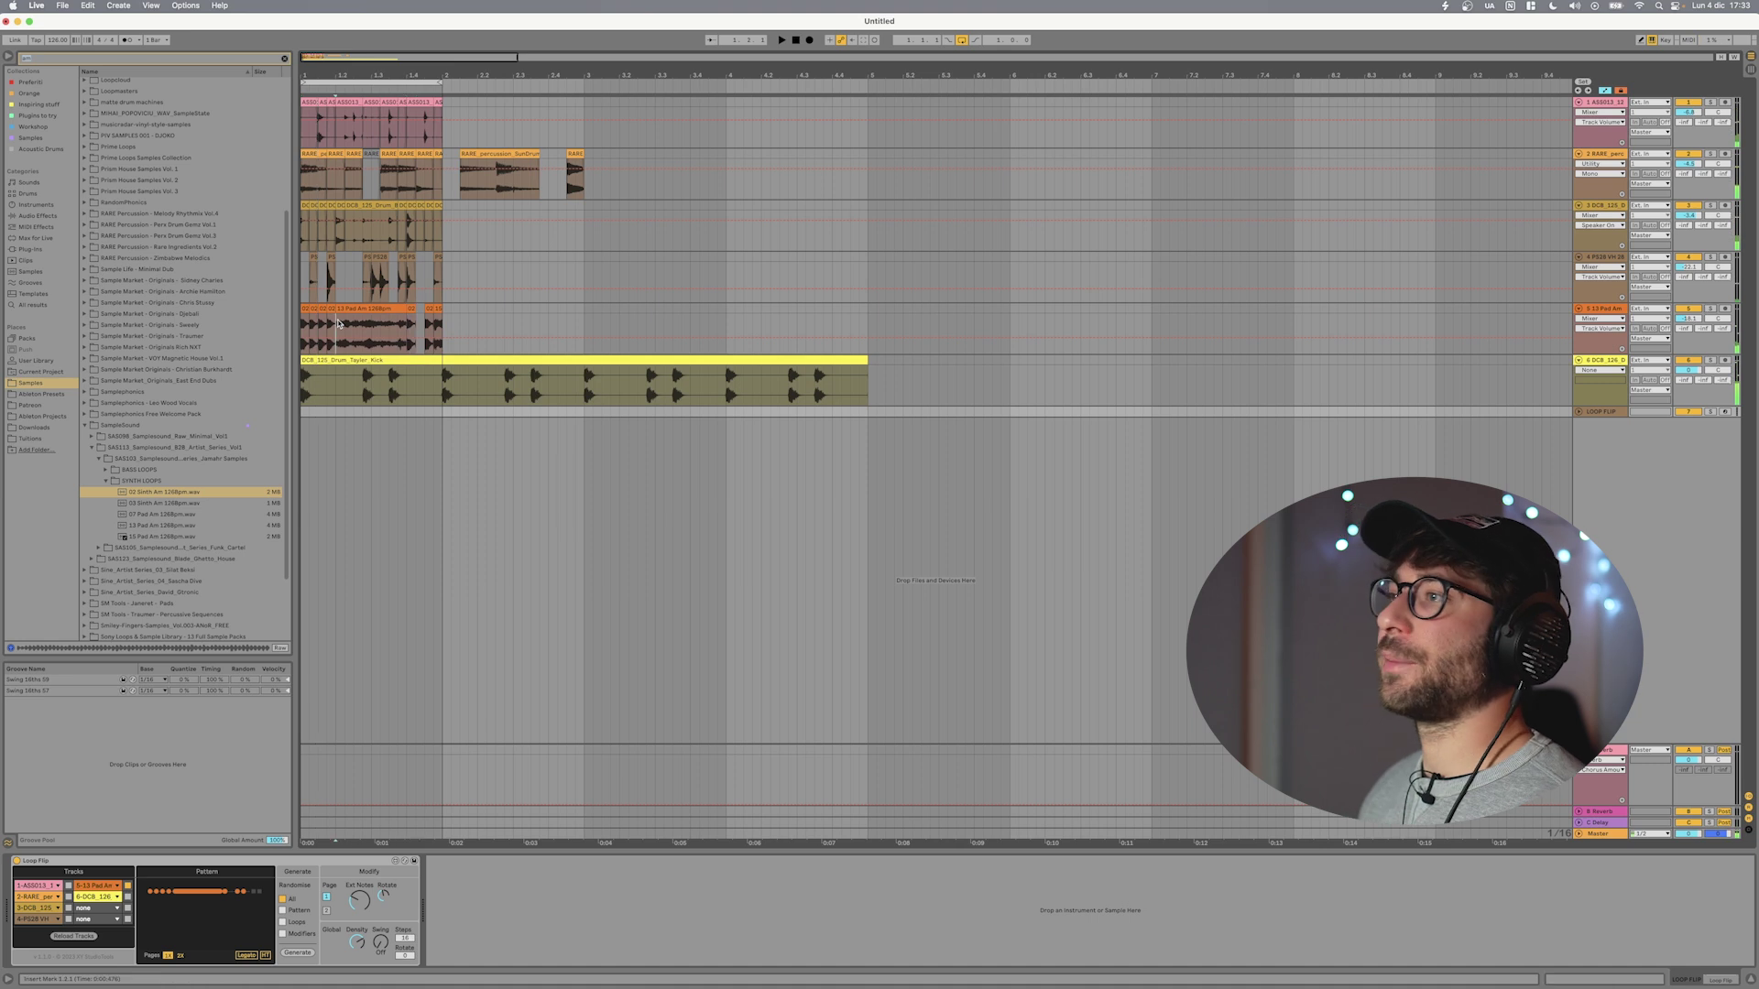
{"action": "key", "text": "Delete"}
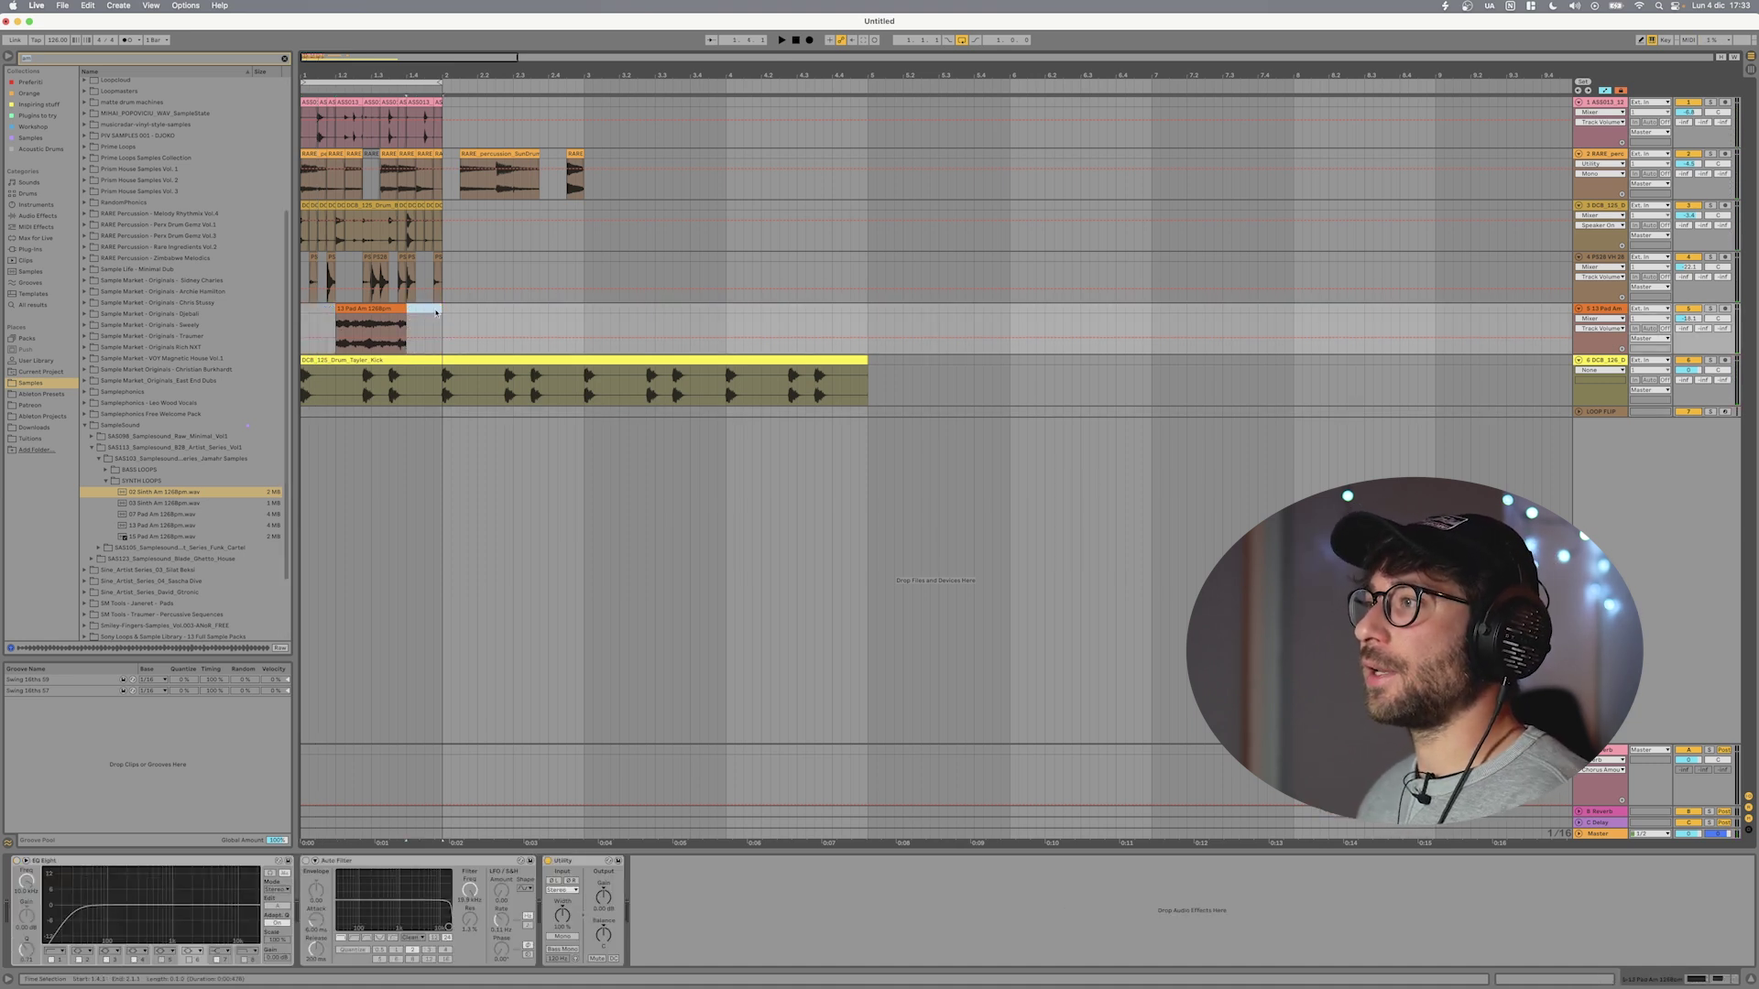
{"action": "key", "text": "space"}
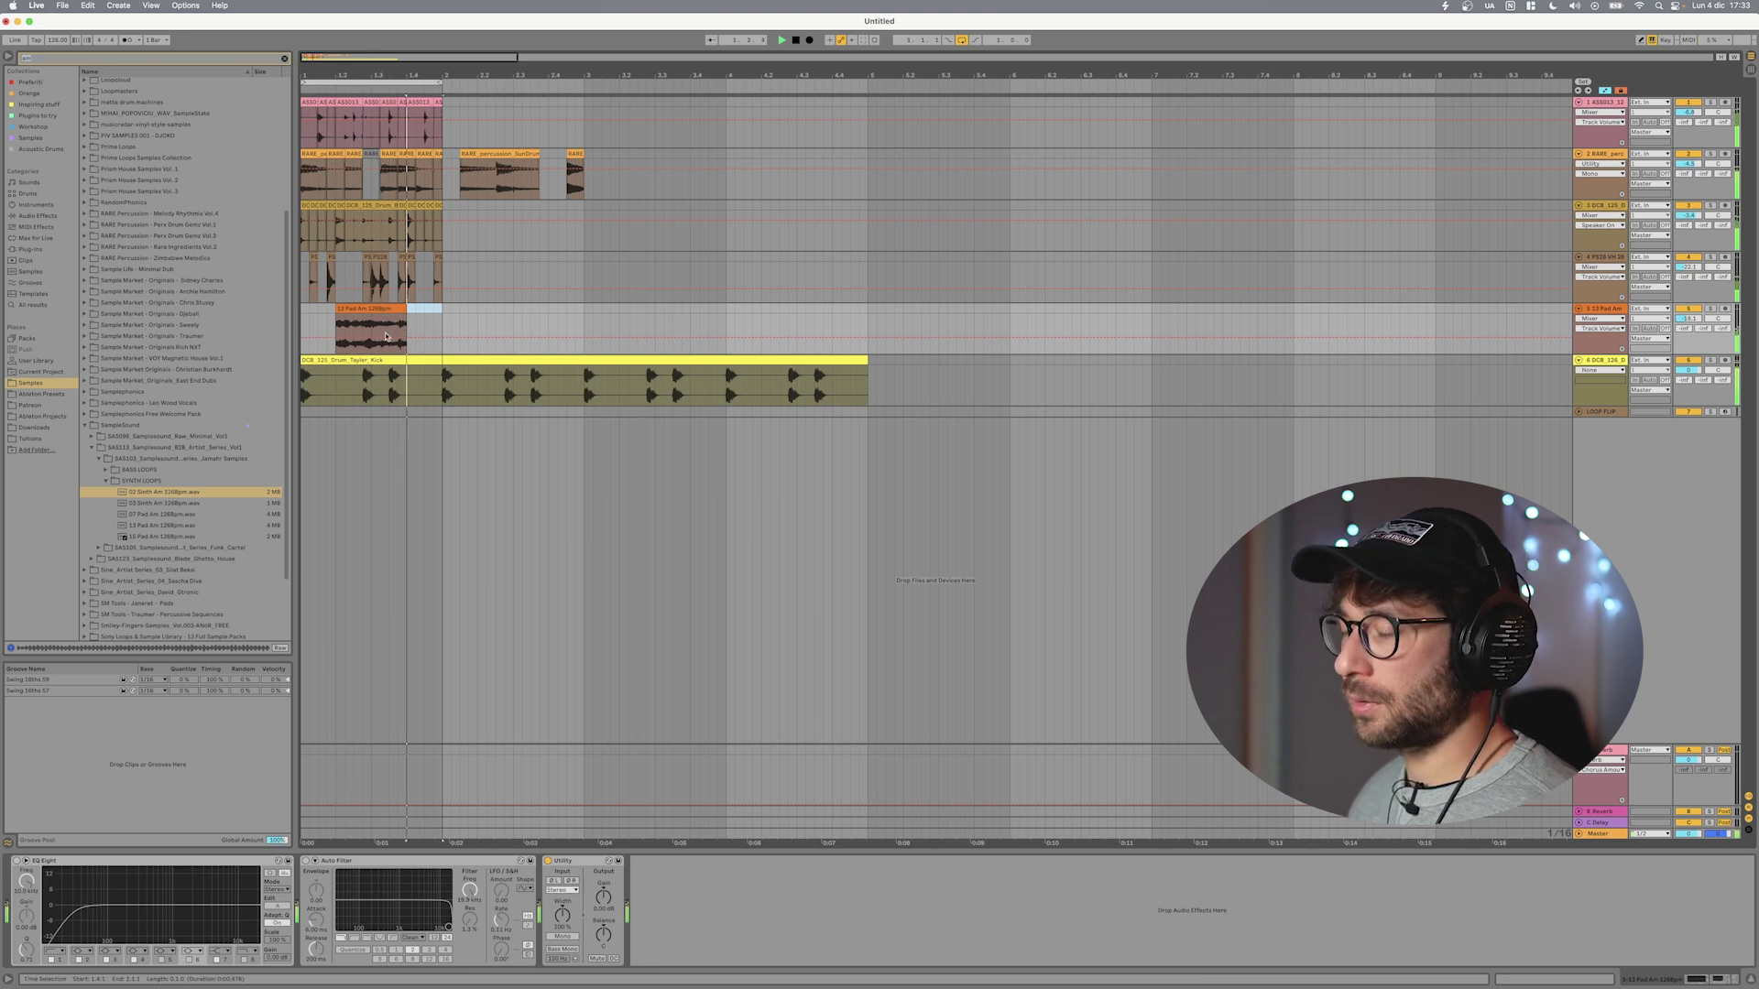
{"action": "key", "text": "super+z"}
{"action": "key", "text": "super+z"}
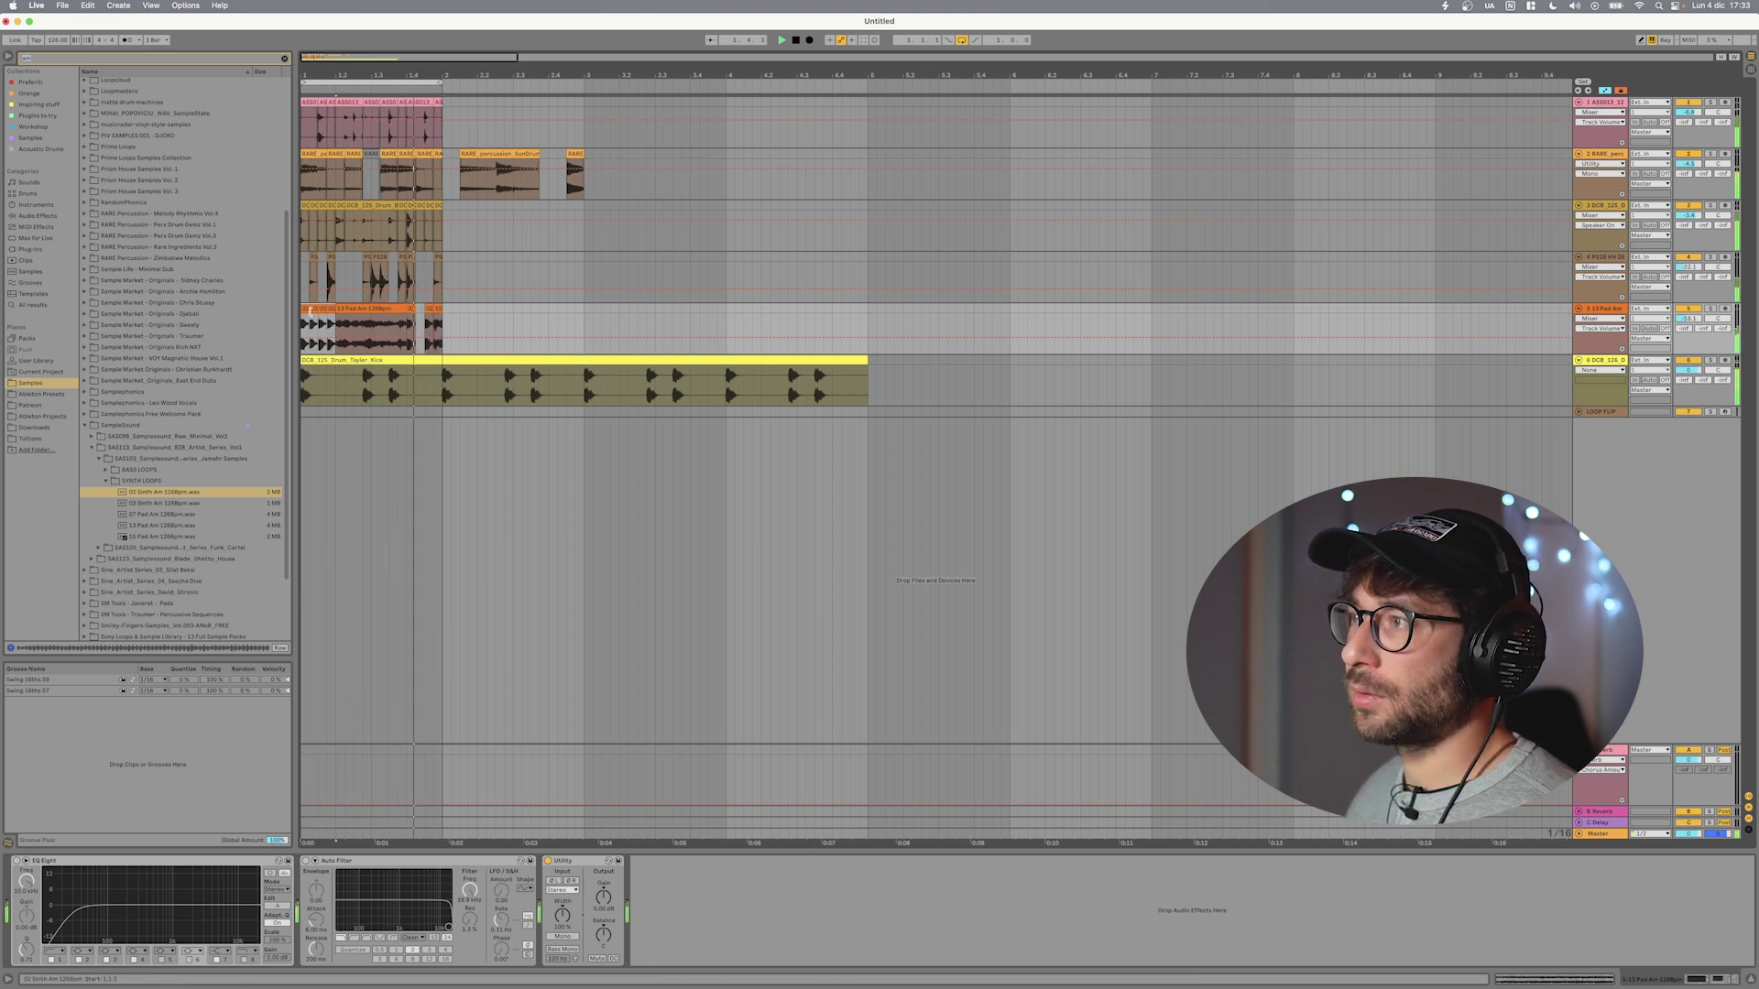
- Select the fifth track's short opening clips and toggle the track's Auto Filter while auditioning the groove
{"action": "left_click", "coordinate": [314, 312]}
{"action": "left_click", "coordinate": [332, 310], "text": "shift"}
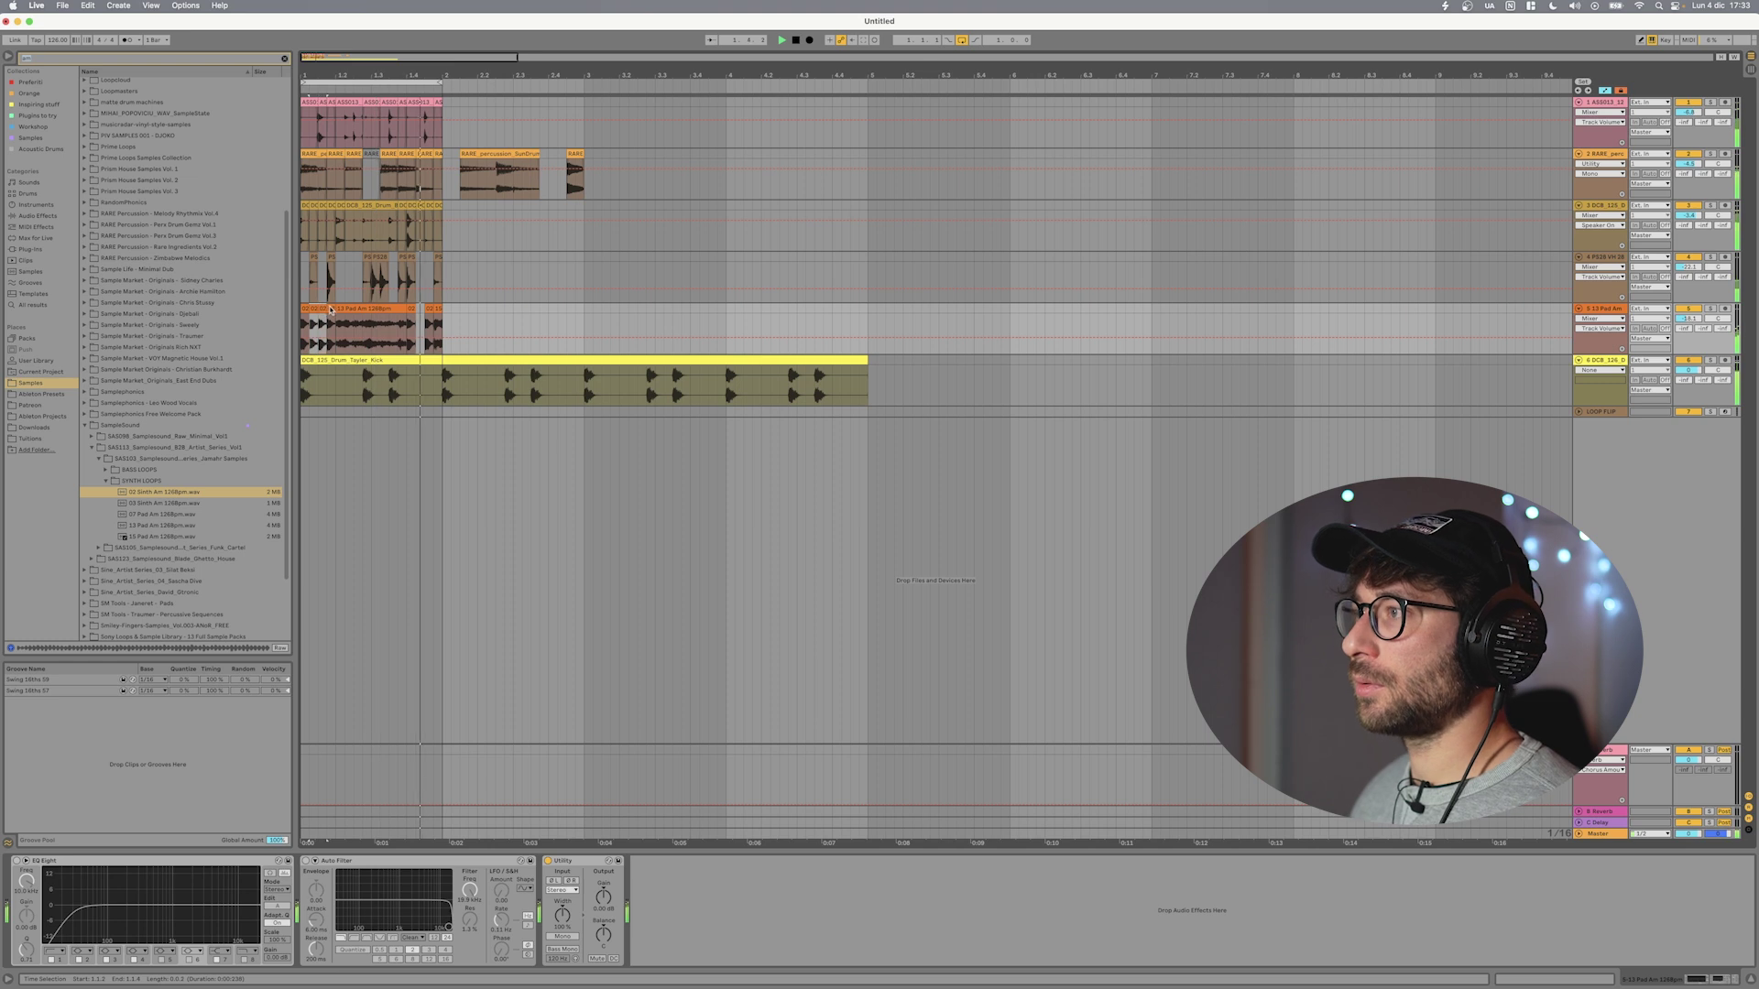
{"action": "key", "text": "space"}
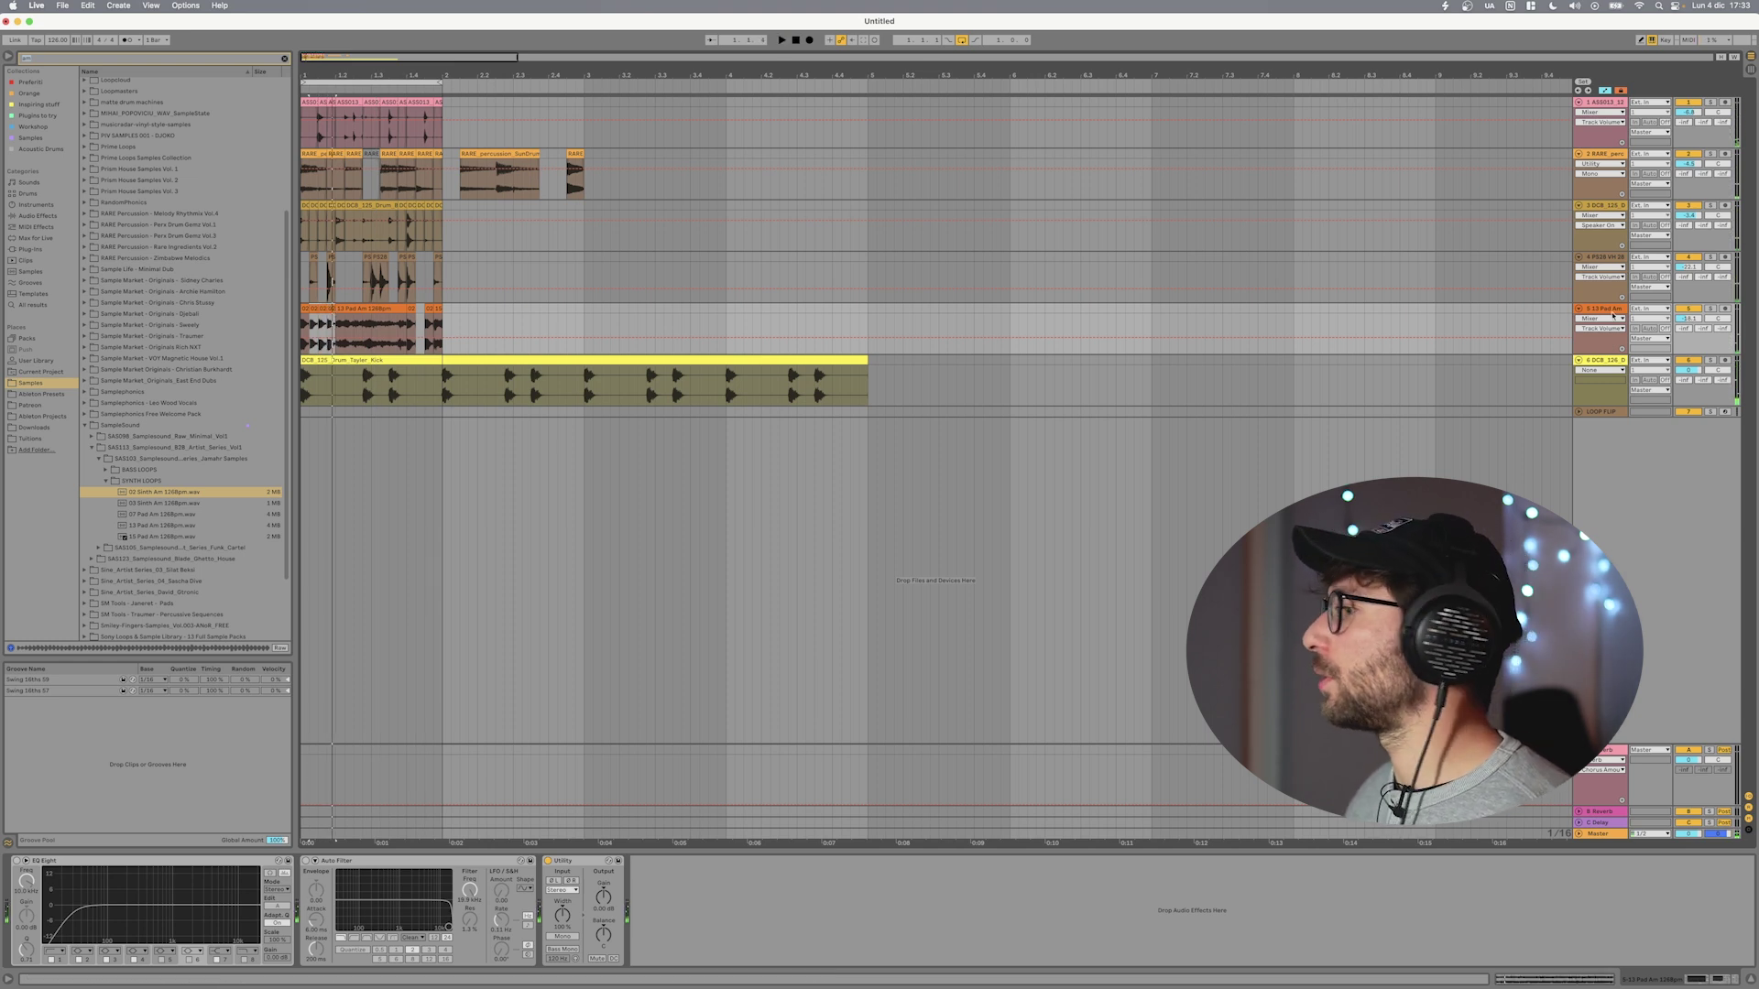
{"action": "key", "text": "space"}
{"action": "left_click", "coordinate": [306, 862]}
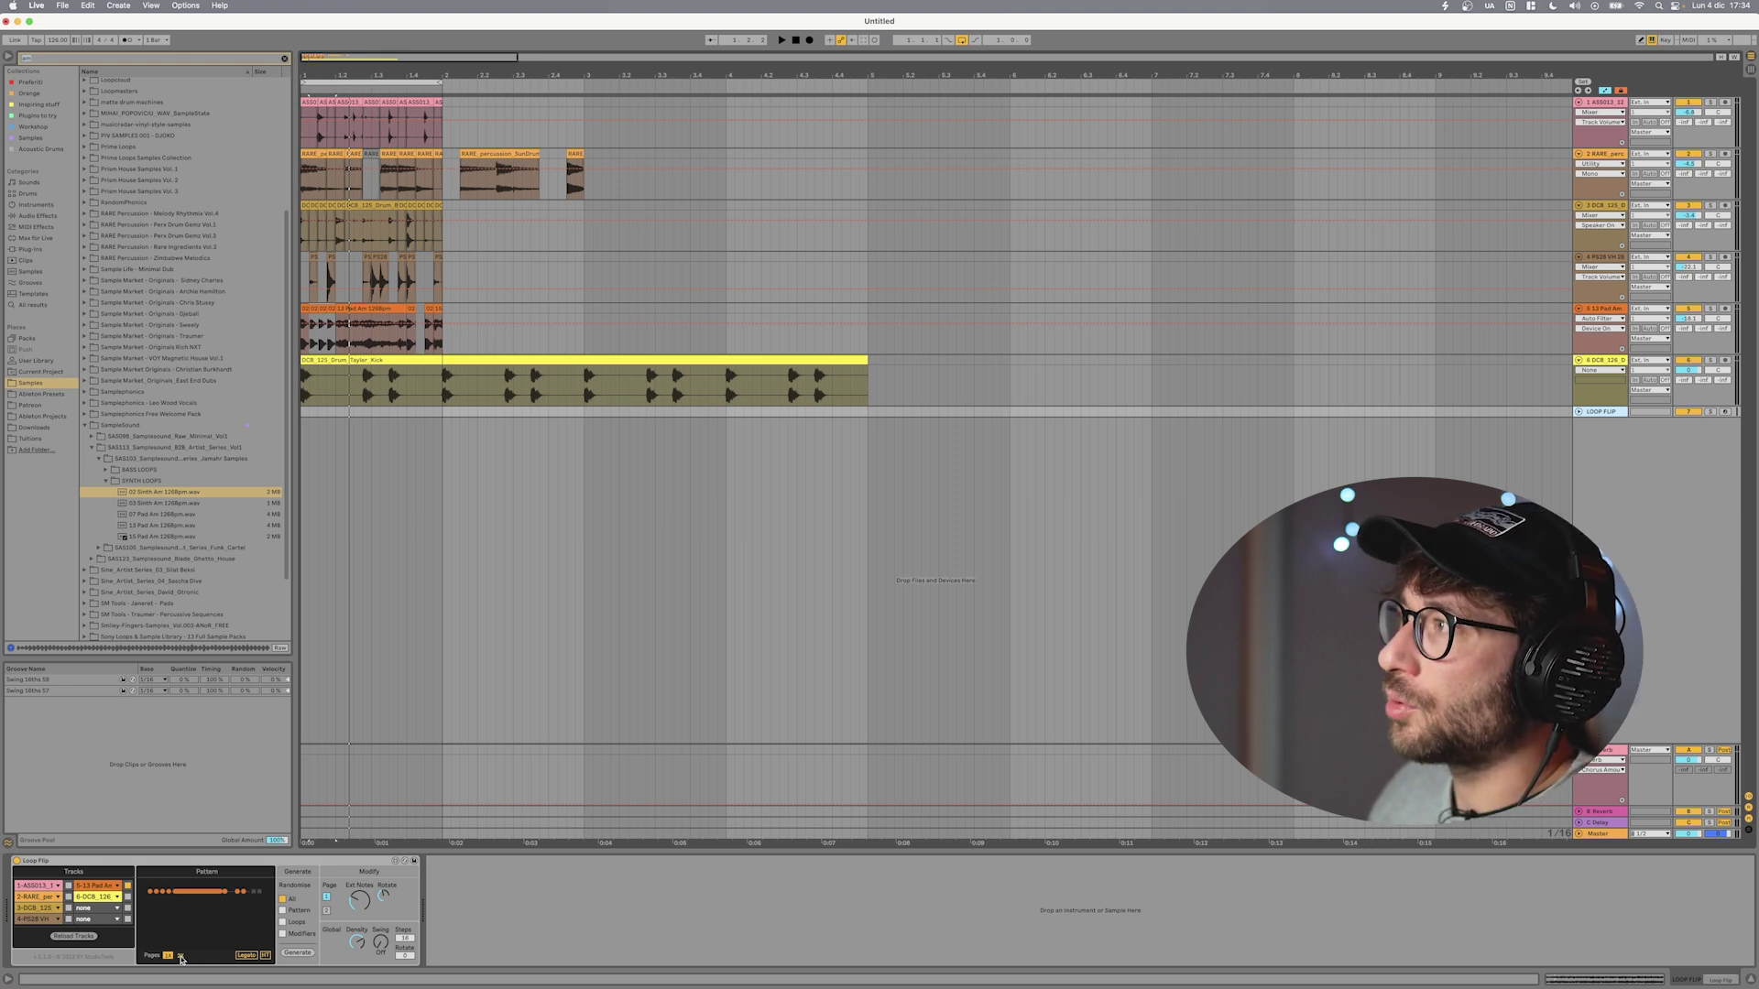
- Set the fifth track's Loop Flip pattern to 2X pages and play the two-bar loop
{"action": "left_click", "coordinate": [180, 956]}
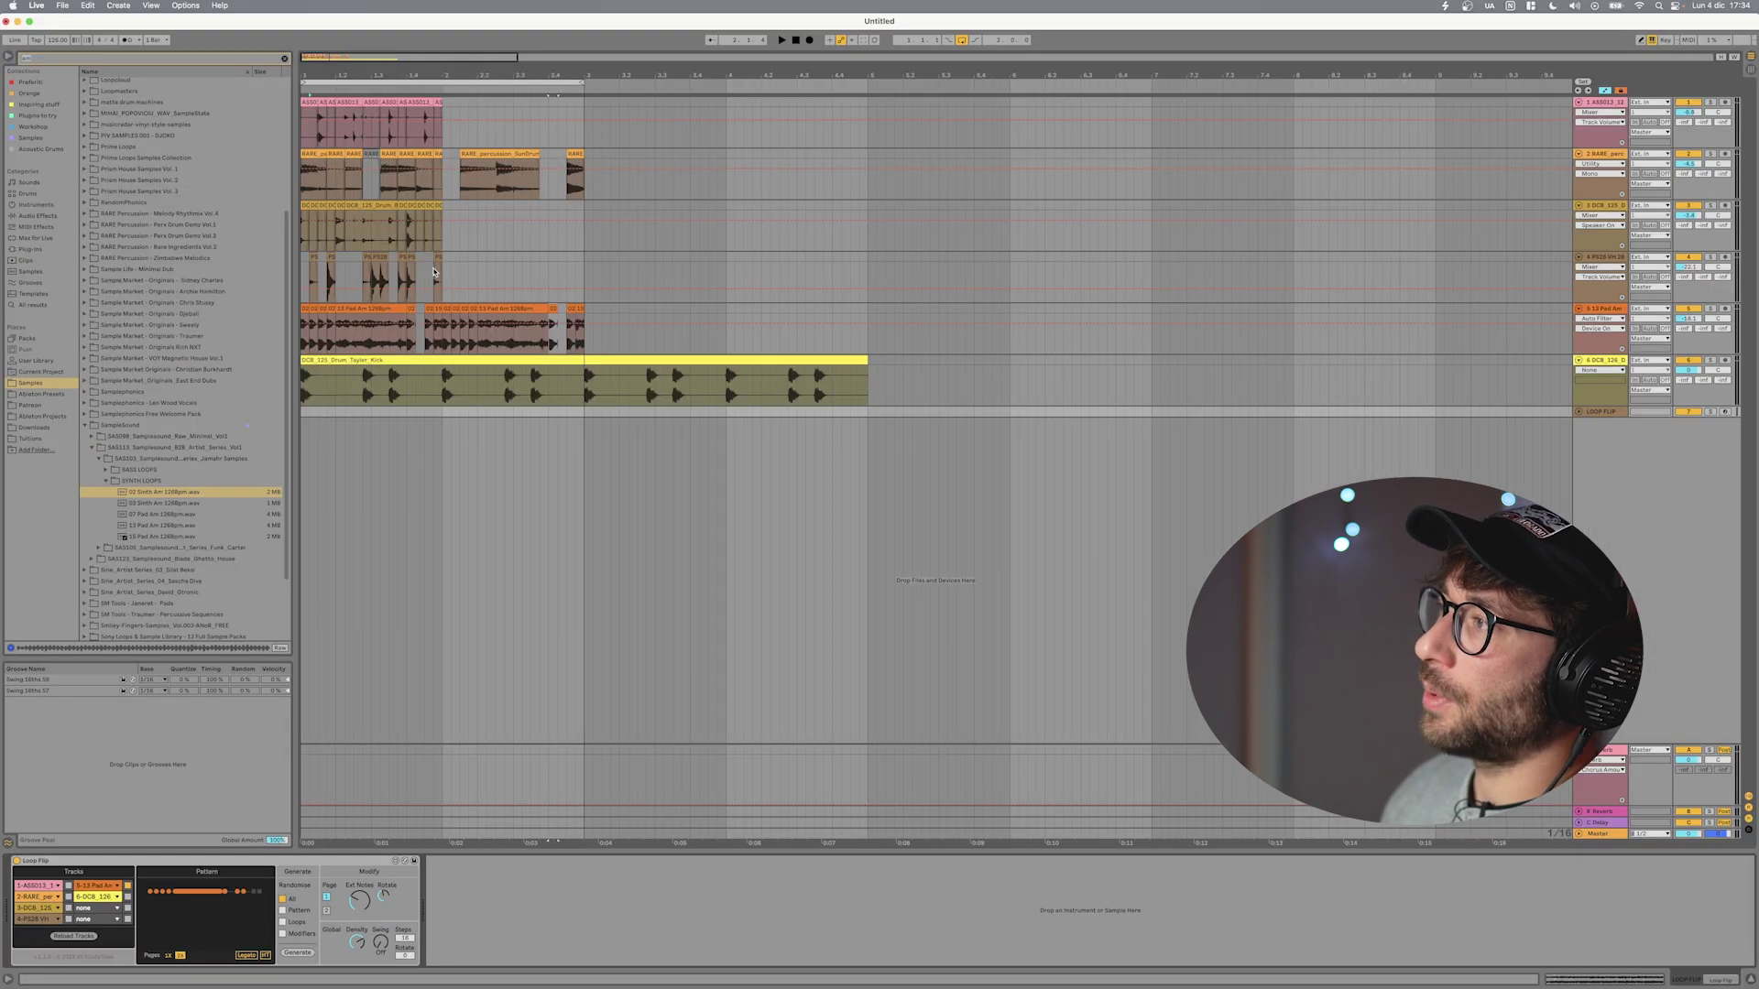
{"action": "left_click", "coordinate": [434, 271]}
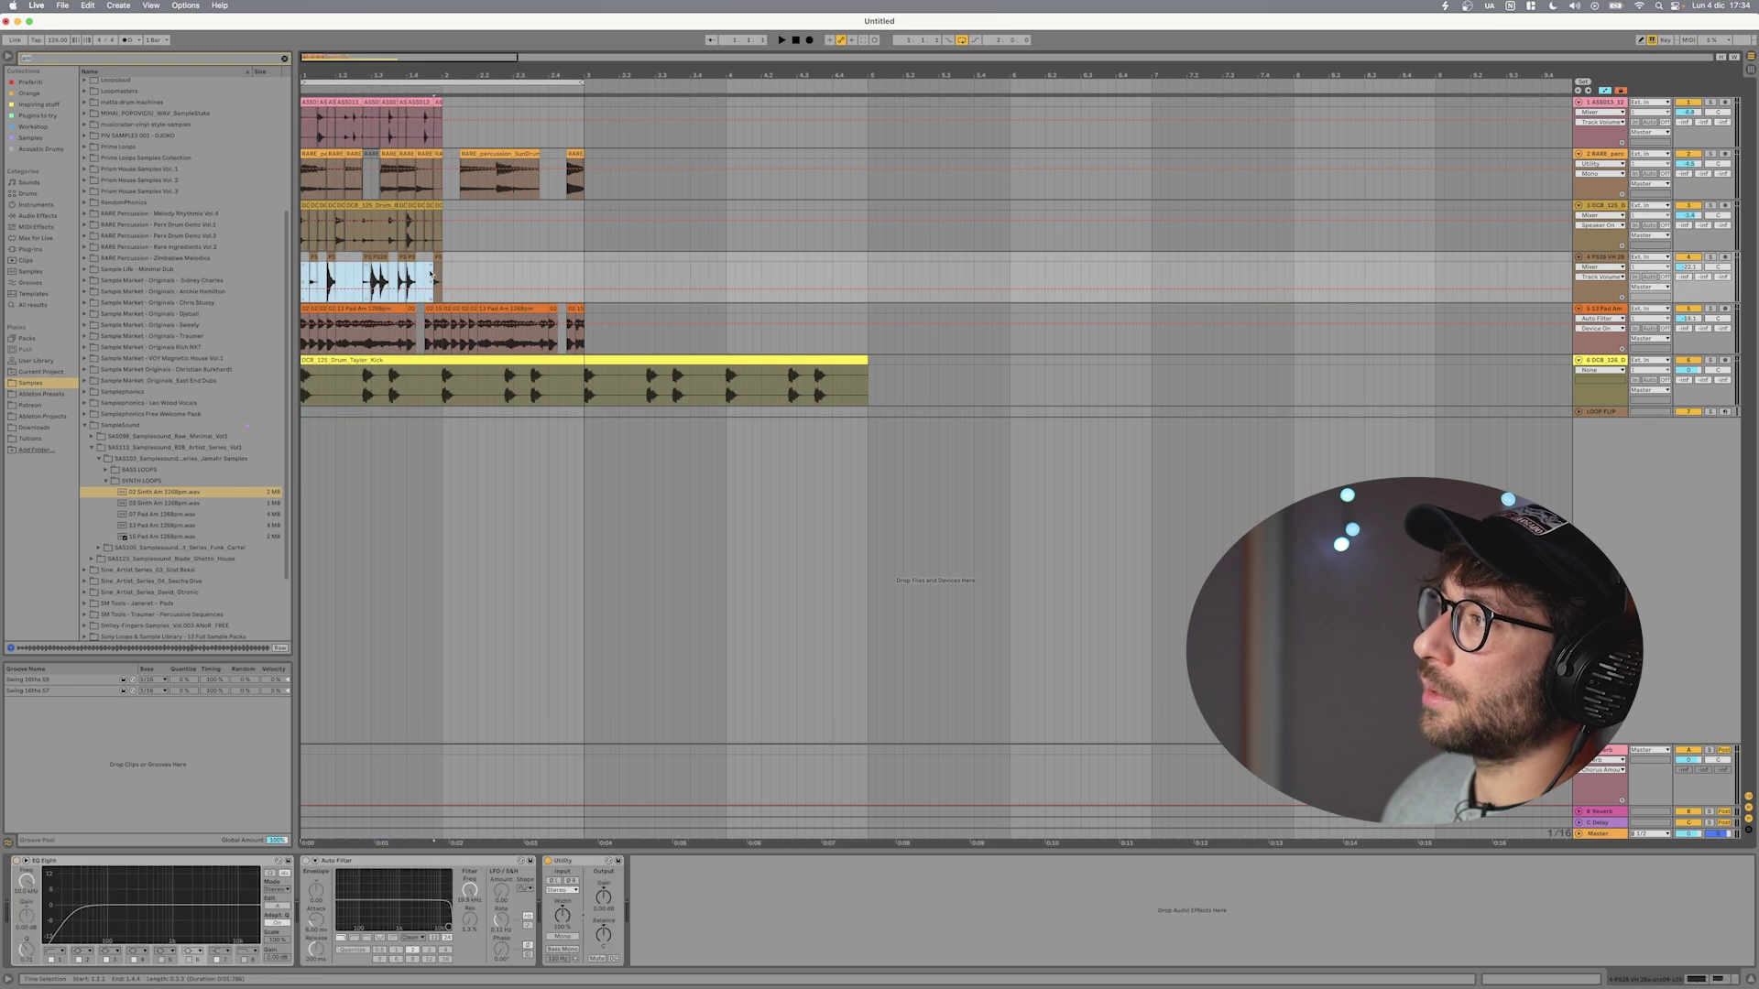
{"action": "left_click_drag", "start_coordinate": [434, 271], "coordinate": [539, 273]}
{"action": "key", "text": "space"}
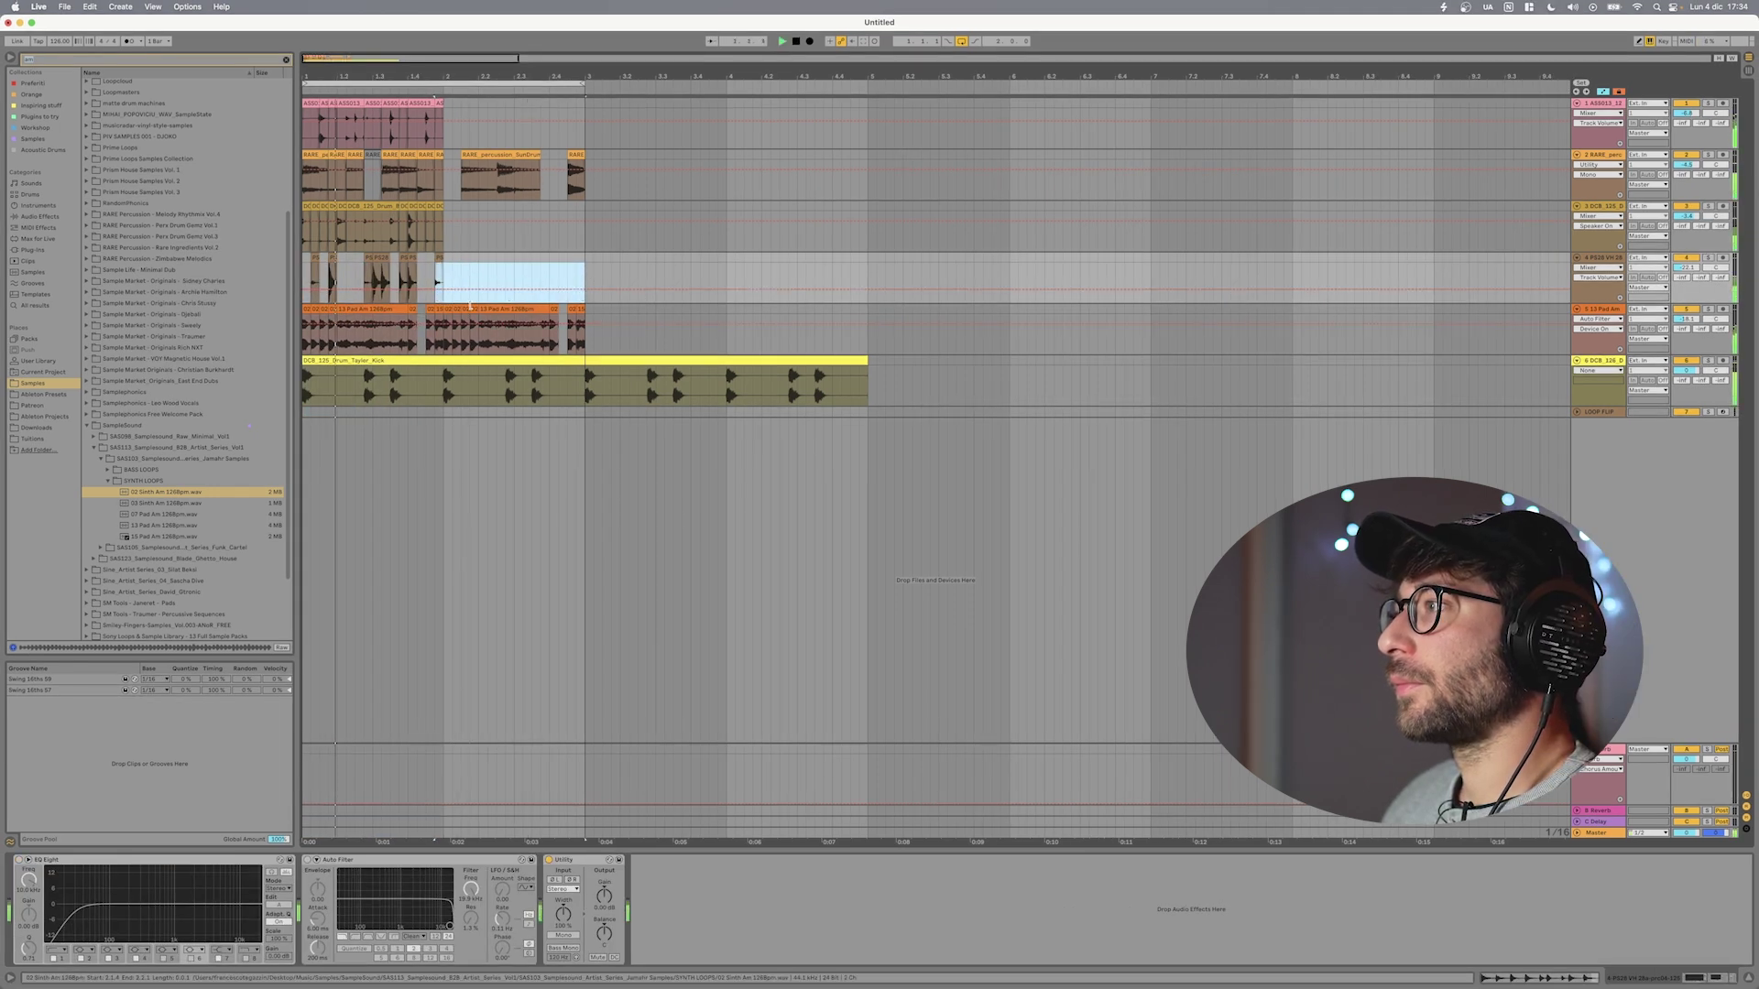
- Duplicate the first-bar clips of the first four tracks into the second bar
{"action": "left_click", "coordinate": [442, 103]}
{"action": "left_click_drag", "start_coordinate": [254, 228], "coordinate": [268, 279]}
{"action": "key", "text": "super+d"}
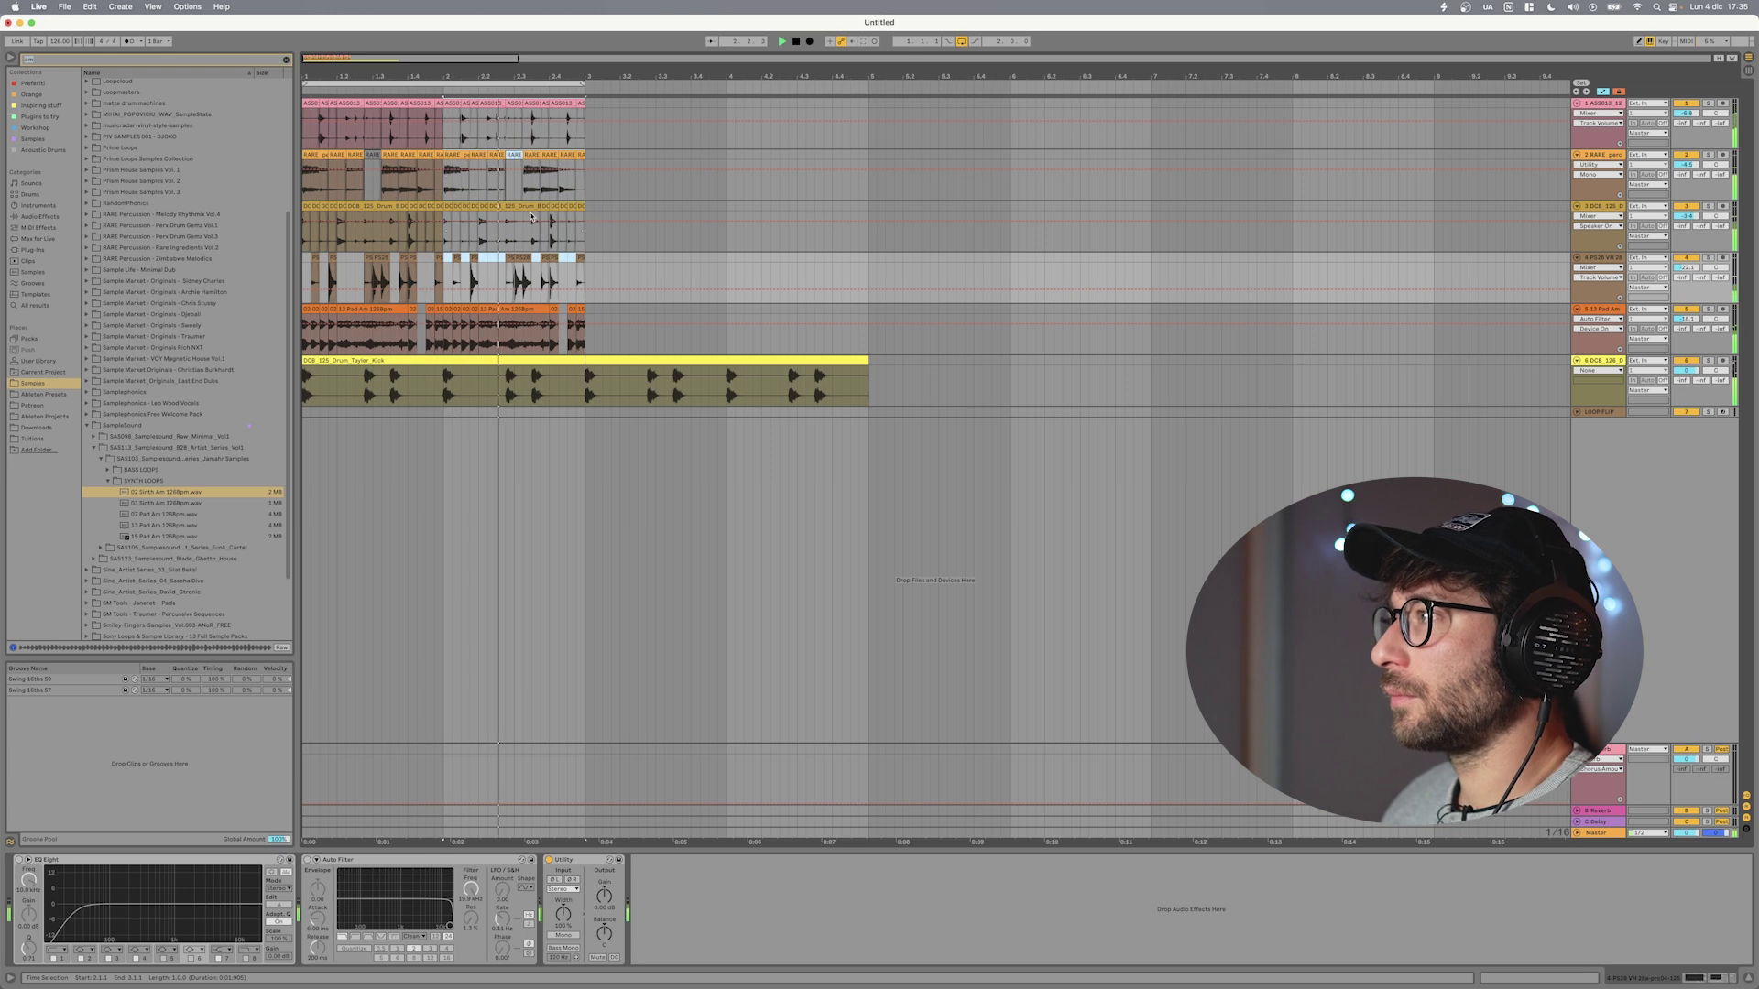
{"action": "left_click", "coordinate": [673, 273]}
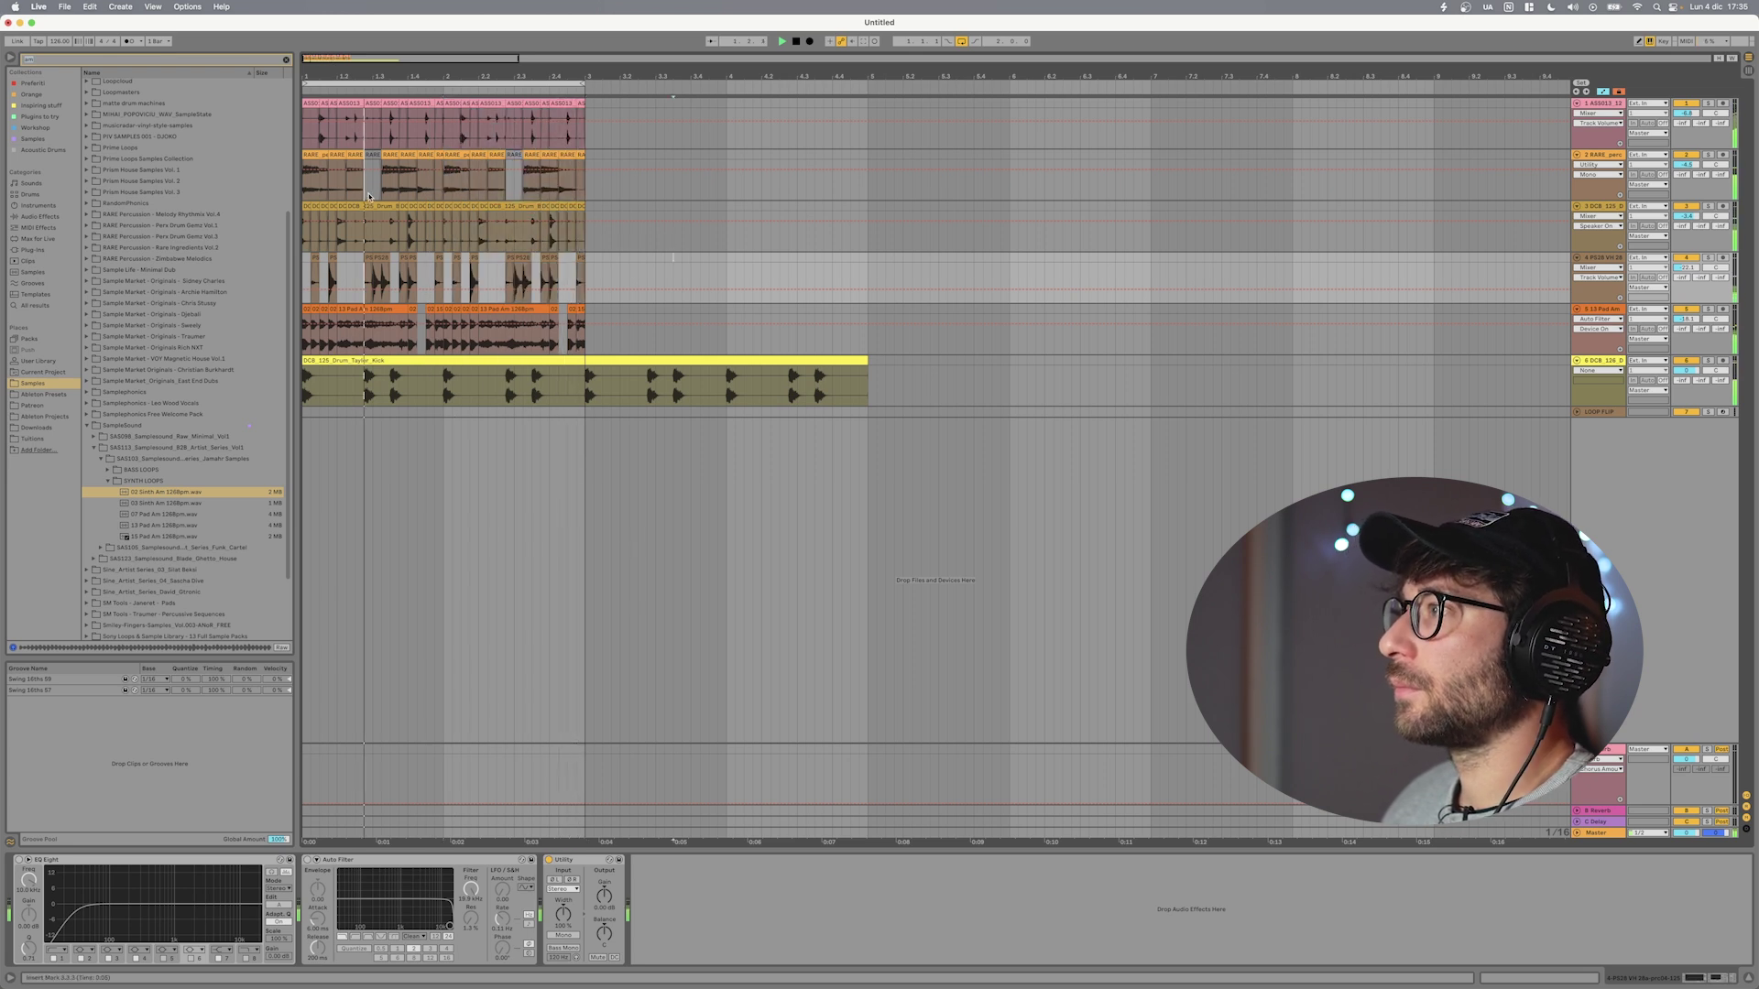